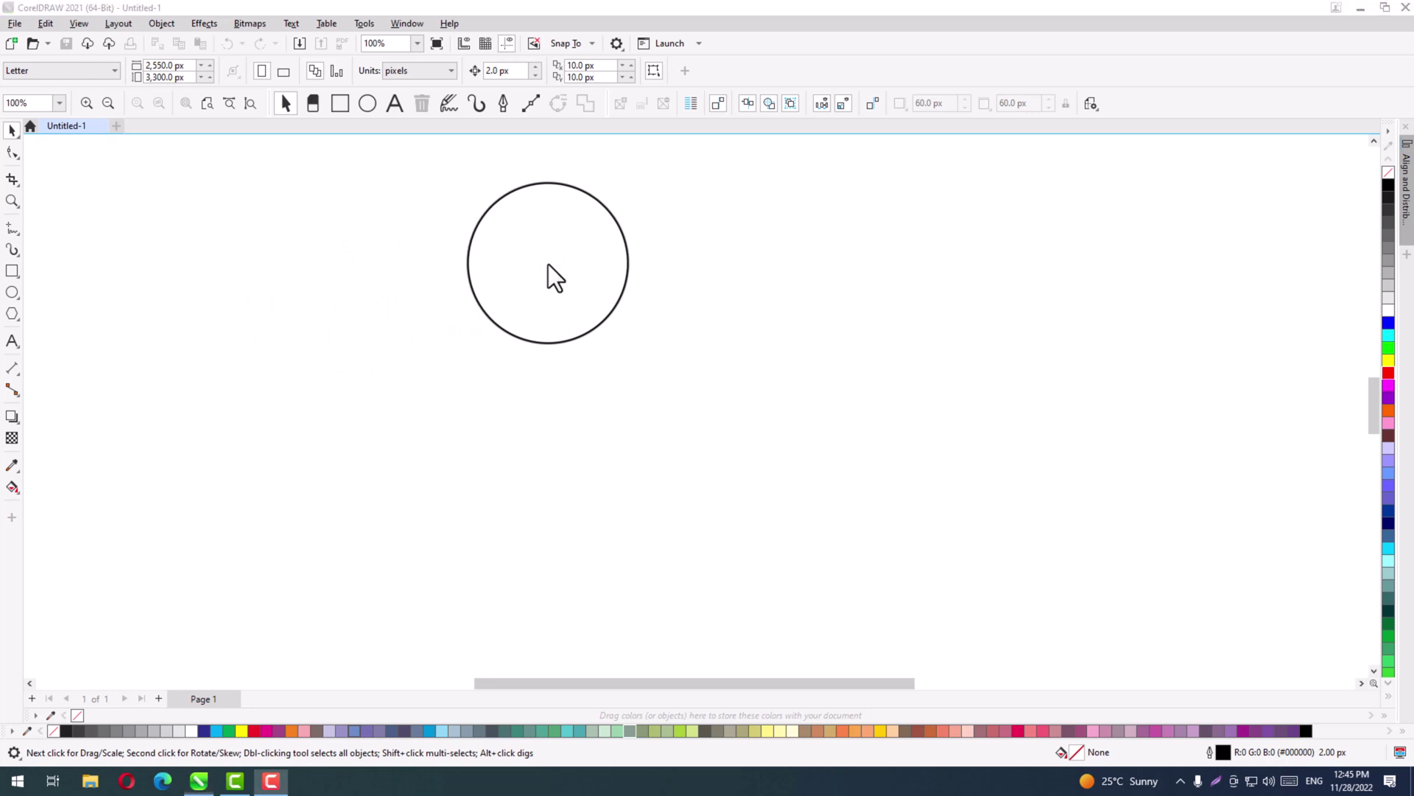
Draw a closed freehand curve about 885 × 427 px with a wavy outline and move it to the page's upper middle.
{"action": "left_click_drag", "start_coordinate": [548, 264], "coordinate": [543, 263]}
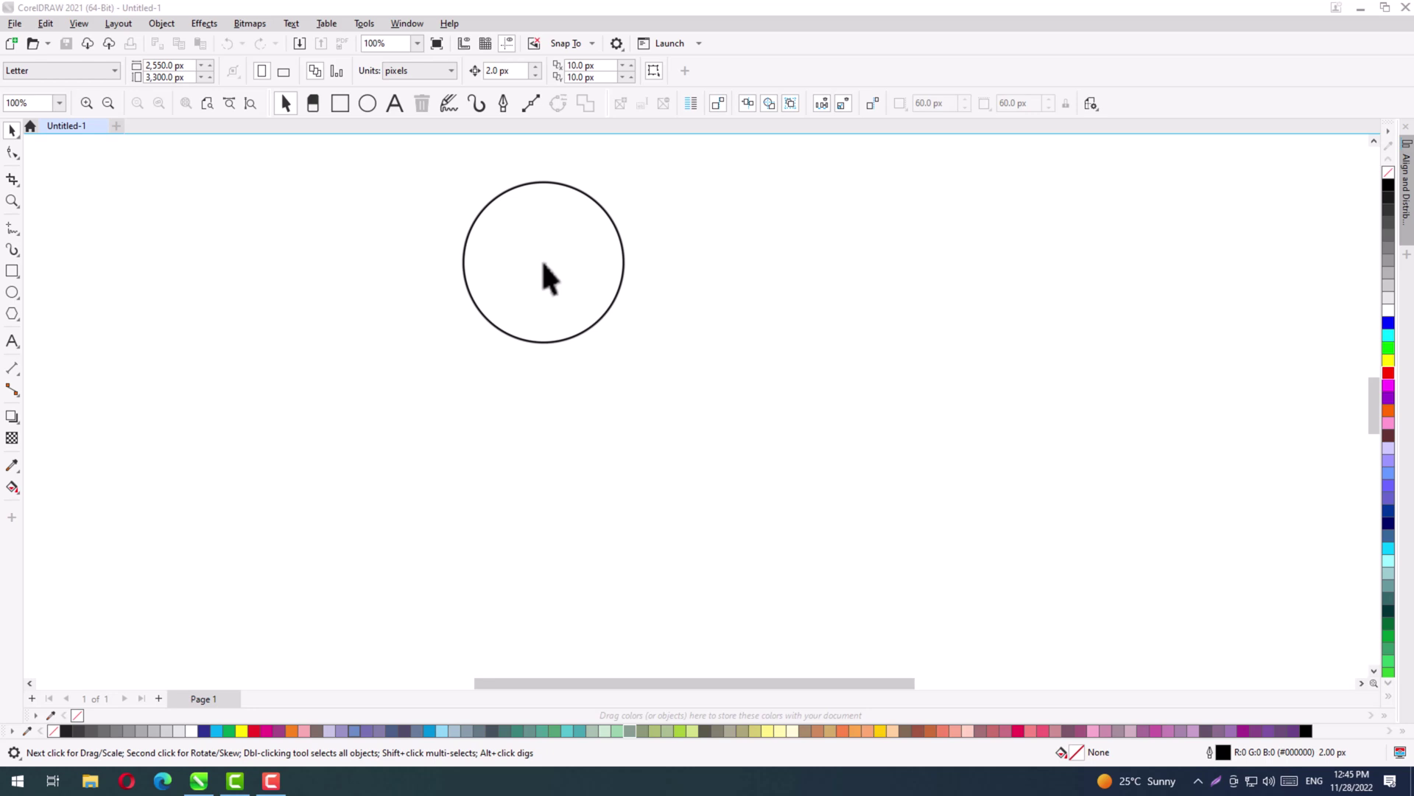
{"action": "left_click", "coordinate": [16, 230]}
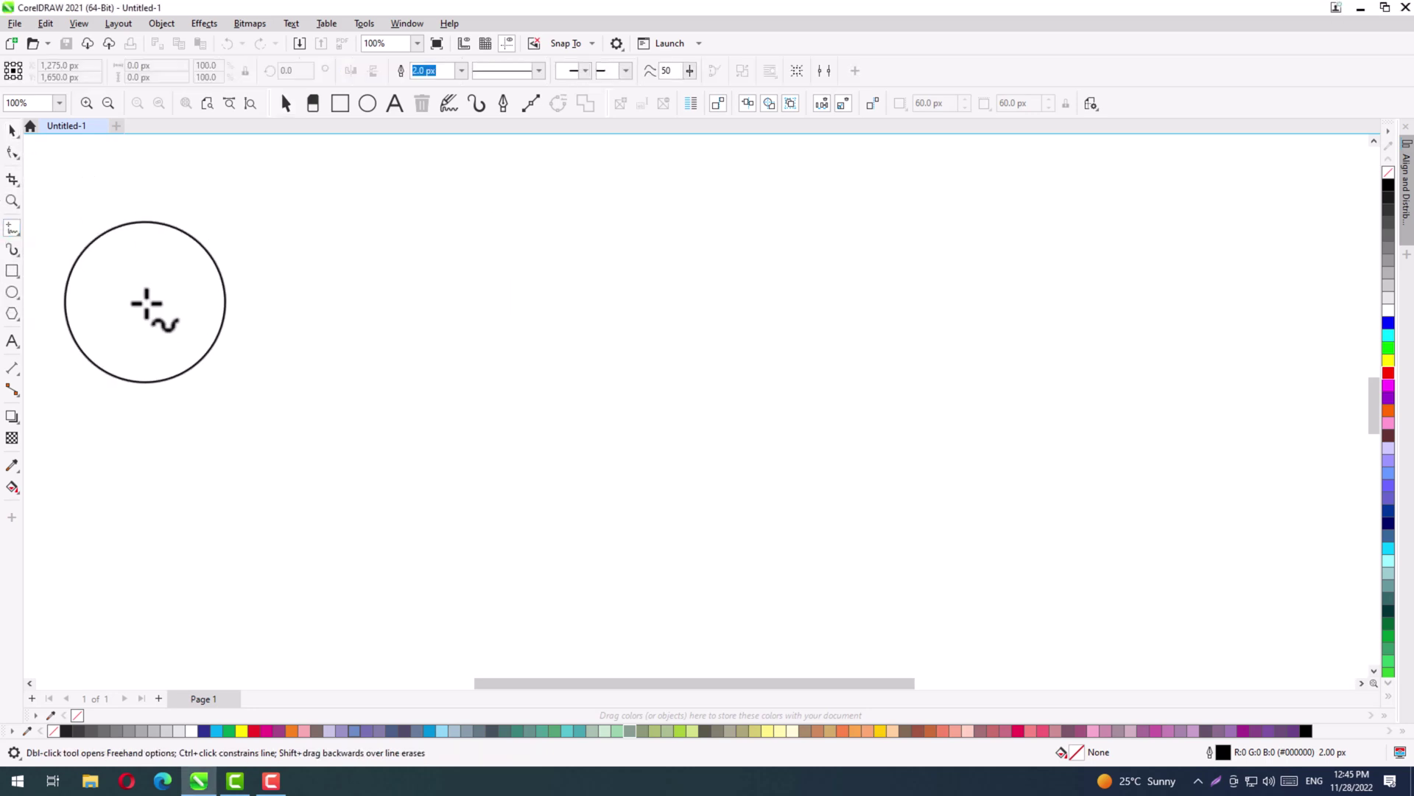
{"action": "mouse_move", "coordinate": [143, 407]}
{"action": "left_mouse_down"}
{"action": "mouse_move", "coordinate": [161, 326]}
{"action": "mouse_move", "coordinate": [201, 404]}
{"action": "mouse_move", "coordinate": [246, 374]}
{"action": "mouse_move", "coordinate": [239, 311]}
{"action": "mouse_move", "coordinate": [294, 352]}
{"action": "mouse_move", "coordinate": [306, 420]}
{"action": "mouse_move", "coordinate": [374, 347]}
{"action": "mouse_move", "coordinate": [387, 417]}
{"action": "mouse_move", "coordinate": [437, 414]}
{"action": "mouse_move", "coordinate": [423, 339]}
{"action": "mouse_move", "coordinate": [454, 350]}
{"action": "mouse_move", "coordinate": [467, 401]}
{"action": "mouse_move", "coordinate": [522, 429]}
{"action": "mouse_move", "coordinate": [532, 341]}
{"action": "mouse_move", "coordinate": [634, 405]}
{"action": "mouse_move", "coordinate": [666, 339]}
{"action": "mouse_move", "coordinate": [710, 341]}
{"action": "mouse_move", "coordinate": [745, 439]}
{"action": "mouse_move", "coordinate": [643, 491]}
{"action": "mouse_move", "coordinate": [693, 562]}
{"action": "mouse_move", "coordinate": [657, 594]}
{"action": "mouse_move", "coordinate": [589, 536]}
{"action": "mouse_move", "coordinate": [446, 607]}
{"action": "mouse_move", "coordinate": [363, 617]}
{"action": "mouse_move", "coordinate": [268, 514]}
{"action": "mouse_move", "coordinate": [174, 550]}
{"action": "mouse_move", "coordinate": [94, 498]}
{"action": "mouse_move", "coordinate": [119, 469]}
{"action": "mouse_move", "coordinate": [107, 396]}
{"action": "mouse_move", "coordinate": [156, 416]}
{"action": "left_mouse_up"}
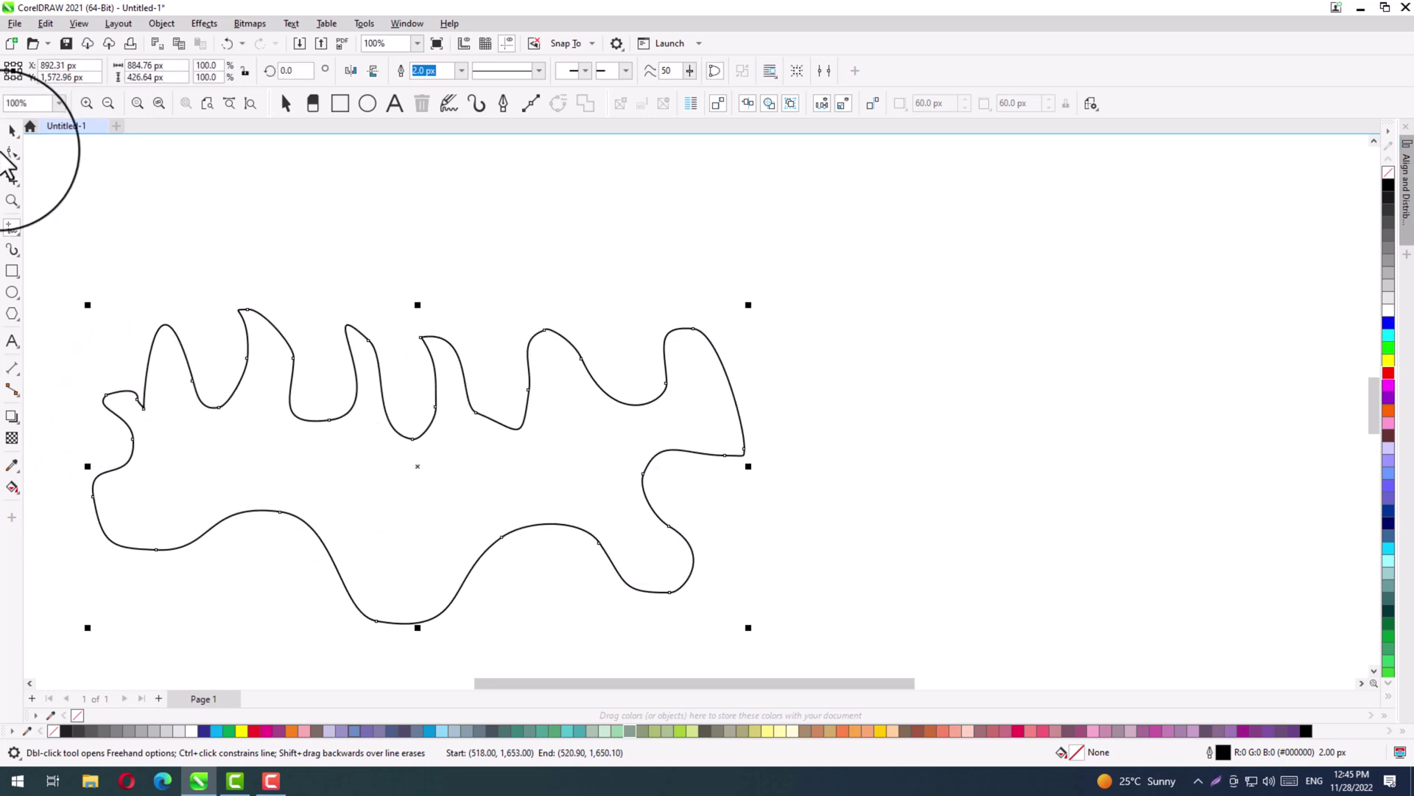
{"action": "left_click", "coordinate": [12, 132]}
{"action": "left_click_drag", "start_coordinate": [436, 476], "coordinate": [674, 381]}
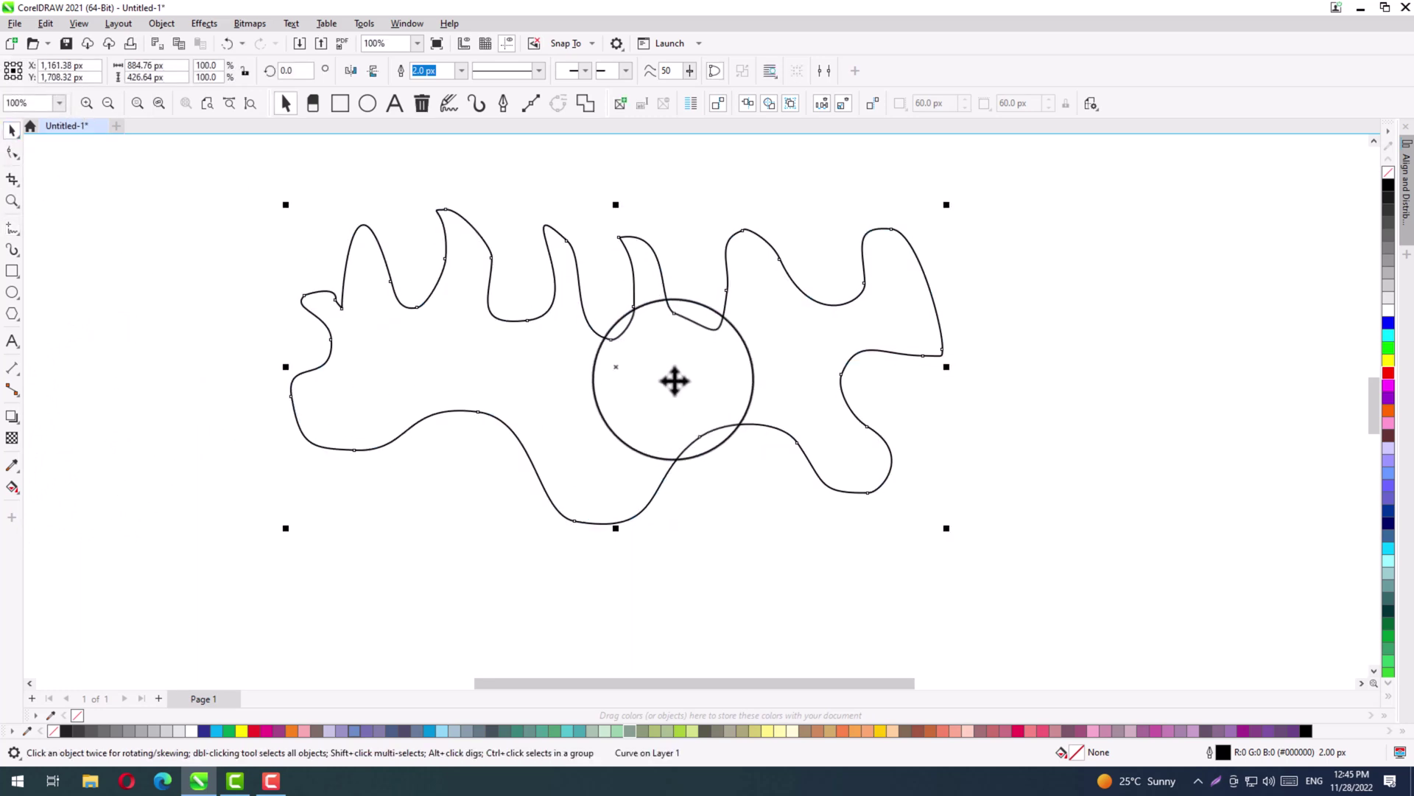
Fill the wavy closed shape with orange, move it farther right across the page and deselect it.
{"action": "left_click", "coordinate": [1390, 413]}
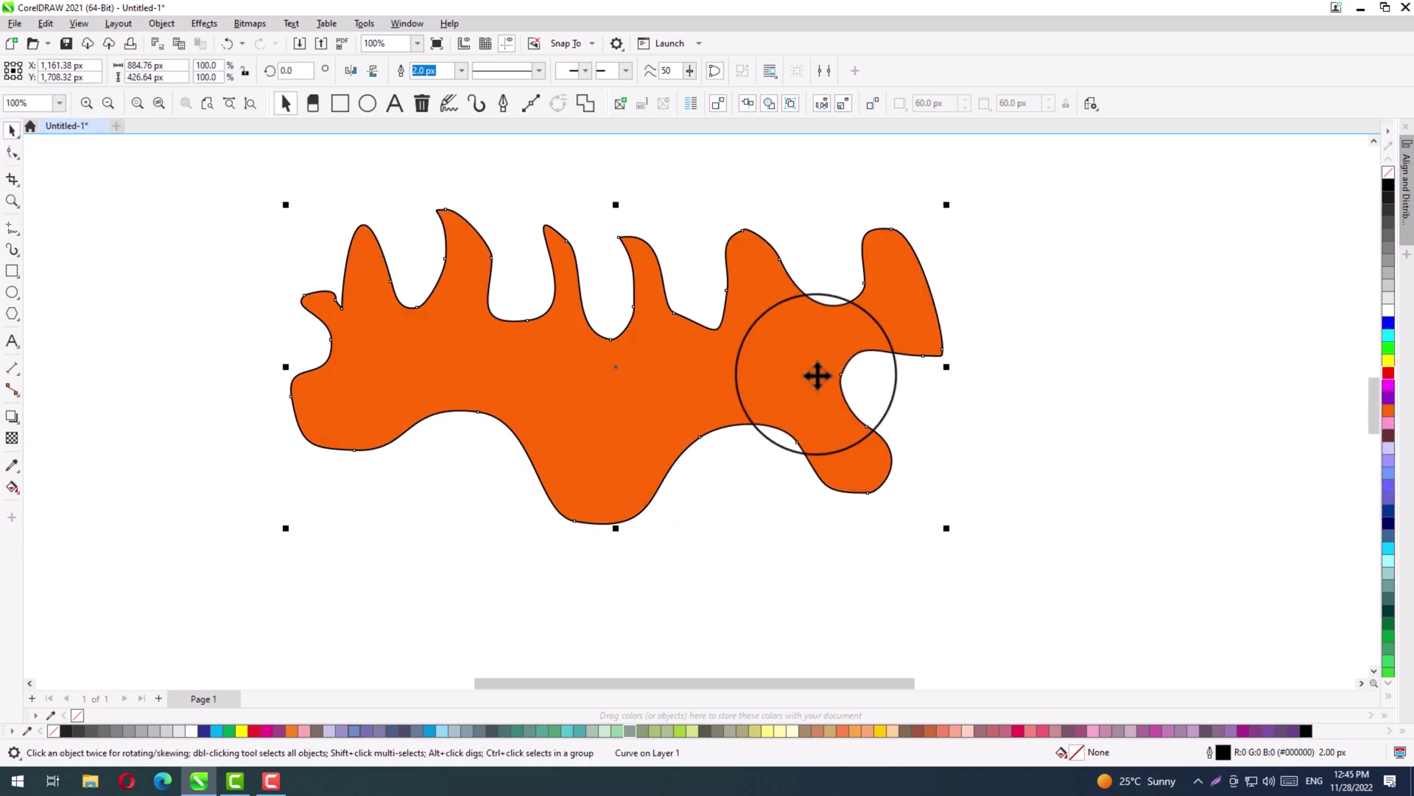
{"action": "left_click_drag", "start_coordinate": [817, 373], "coordinate": [1125, 350]}
{"action": "left_click", "coordinate": [412, 340]}
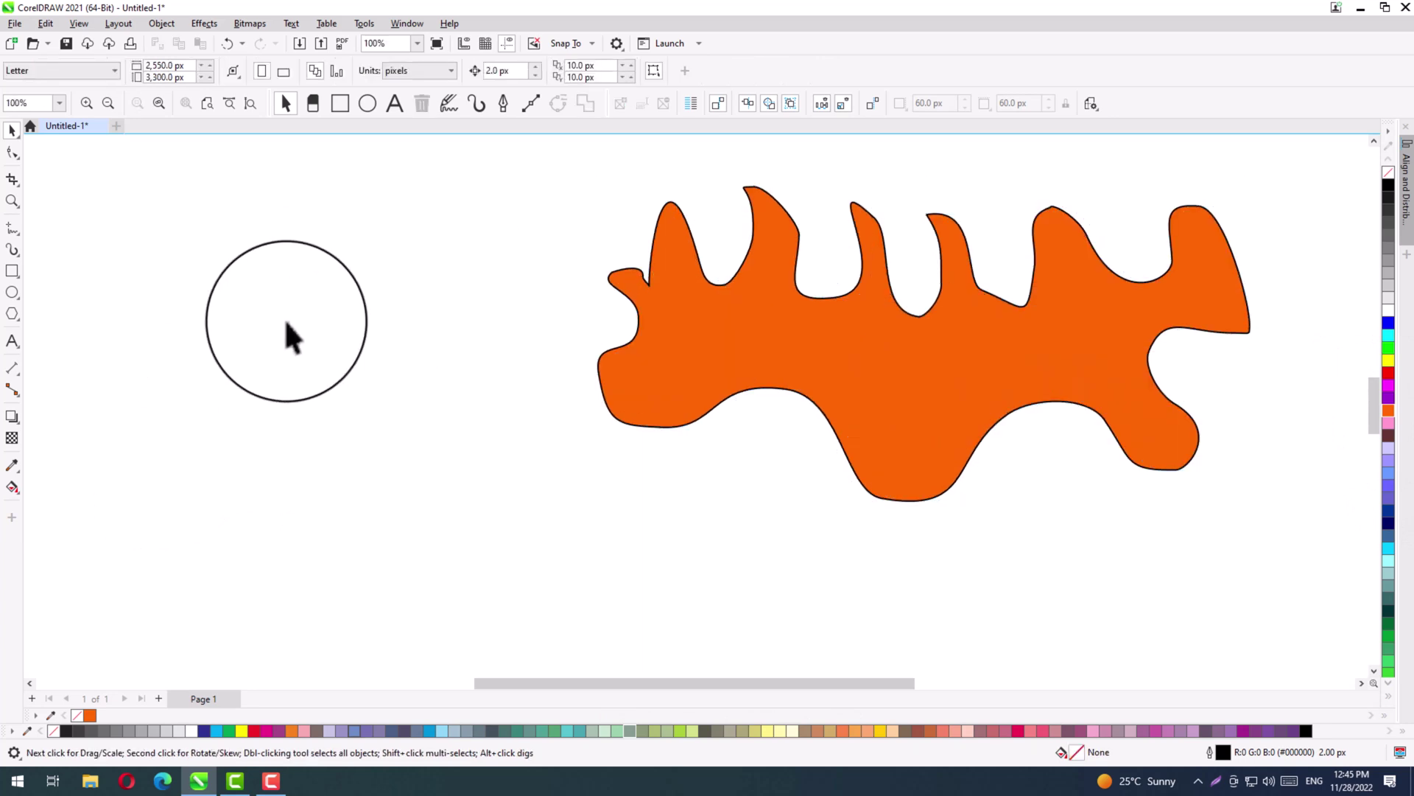
Draw a second closed freehand curve about 305 × 410 px beside the orange shape and fill it with dark brown #663333.
{"action": "left_click", "coordinate": [12, 228]}
{"action": "mouse_move", "coordinate": [84, 342]}
{"action": "left_mouse_down"}
{"action": "mouse_move", "coordinate": [94, 242]}
{"action": "mouse_move", "coordinate": [126, 236]}
{"action": "mouse_move", "coordinate": [169, 272]}
{"action": "mouse_move", "coordinate": [144, 320]}
{"action": "mouse_move", "coordinate": [151, 351]}
{"action": "mouse_move", "coordinate": [241, 368]}
{"action": "mouse_move", "coordinate": [261, 278]}
{"action": "mouse_move", "coordinate": [211, 220]}
{"action": "mouse_move", "coordinate": [123, 190]}
{"action": "mouse_move", "coordinate": [63, 228]}
{"action": "mouse_move", "coordinate": [42, 289]}
{"action": "mouse_move", "coordinate": [64, 356]}
{"action": "mouse_move", "coordinate": [152, 383]}
{"action": "mouse_move", "coordinate": [174, 459]}
{"action": "mouse_move", "coordinate": [143, 490]}
{"action": "mouse_move", "coordinate": [91, 475]}
{"action": "mouse_move", "coordinate": [89, 442]}
{"action": "mouse_move", "coordinate": [112, 443]}
{"action": "mouse_move", "coordinate": [91, 413]}
{"action": "mouse_move", "coordinate": [53, 406]}
{"action": "left_mouse_up"}
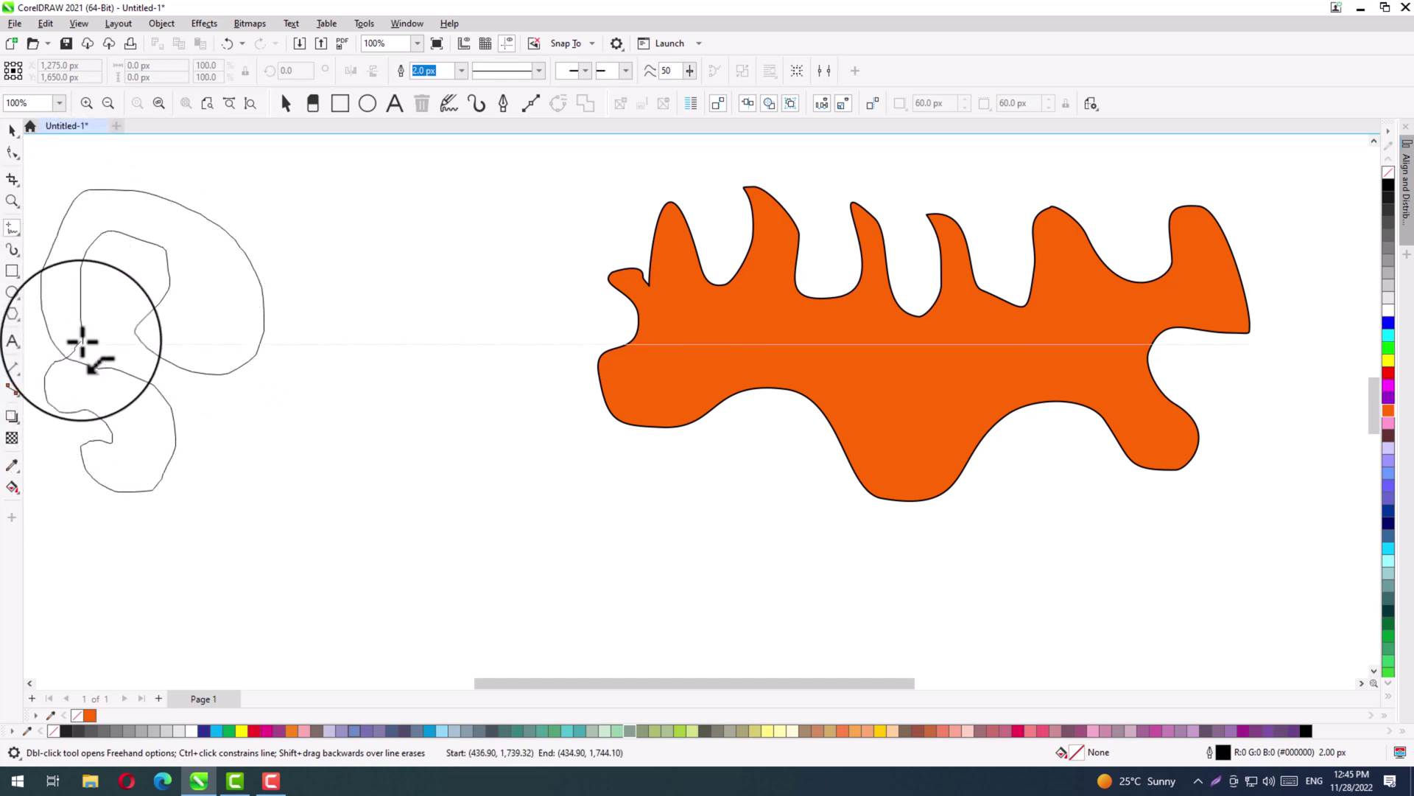
{"action": "left_click_drag", "start_coordinate": [85, 343], "coordinate": [83, 343]}
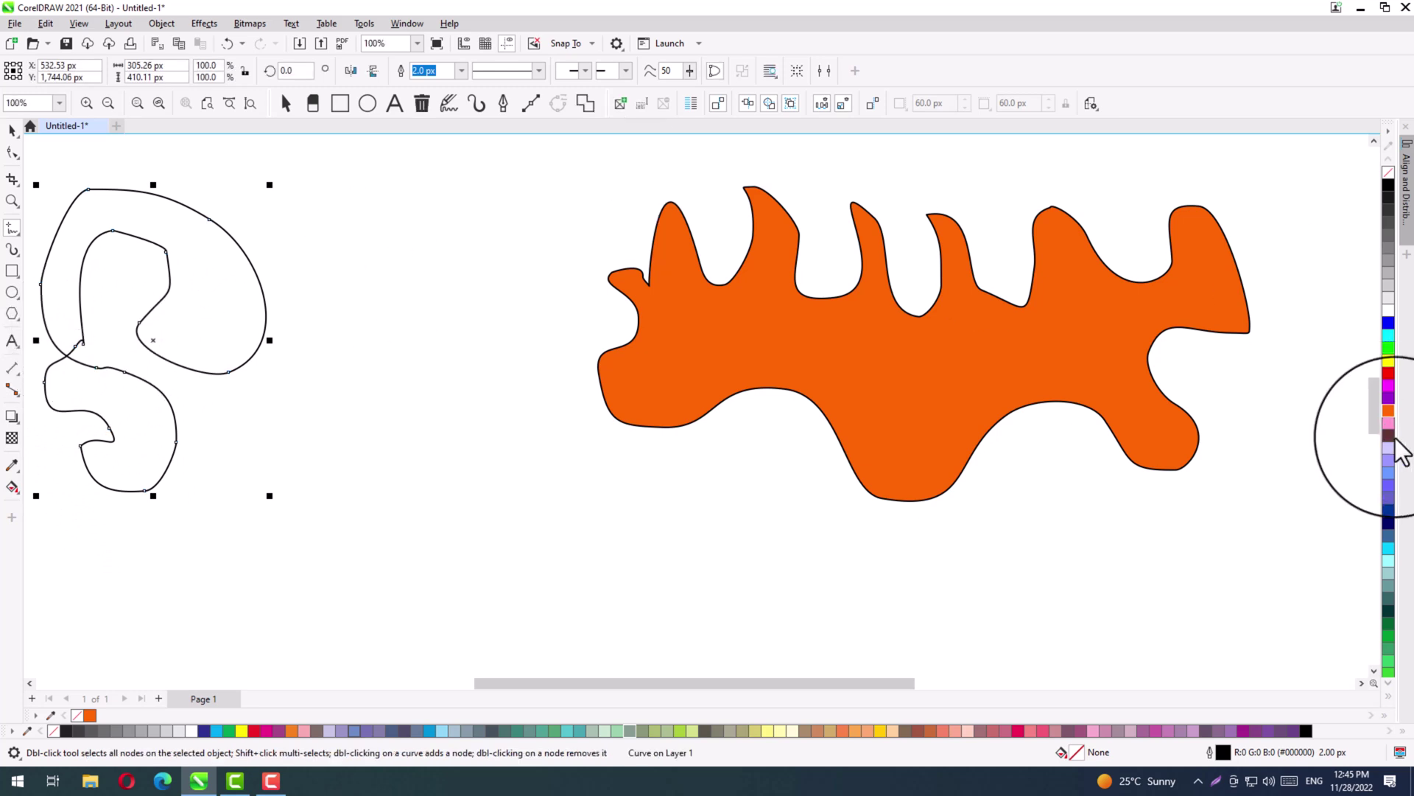
{"action": "left_click", "coordinate": [1389, 436]}
Move the dark brown shape onto the middle of the orange shape and deselect it.
{"action": "left_click", "coordinate": [13, 149]}
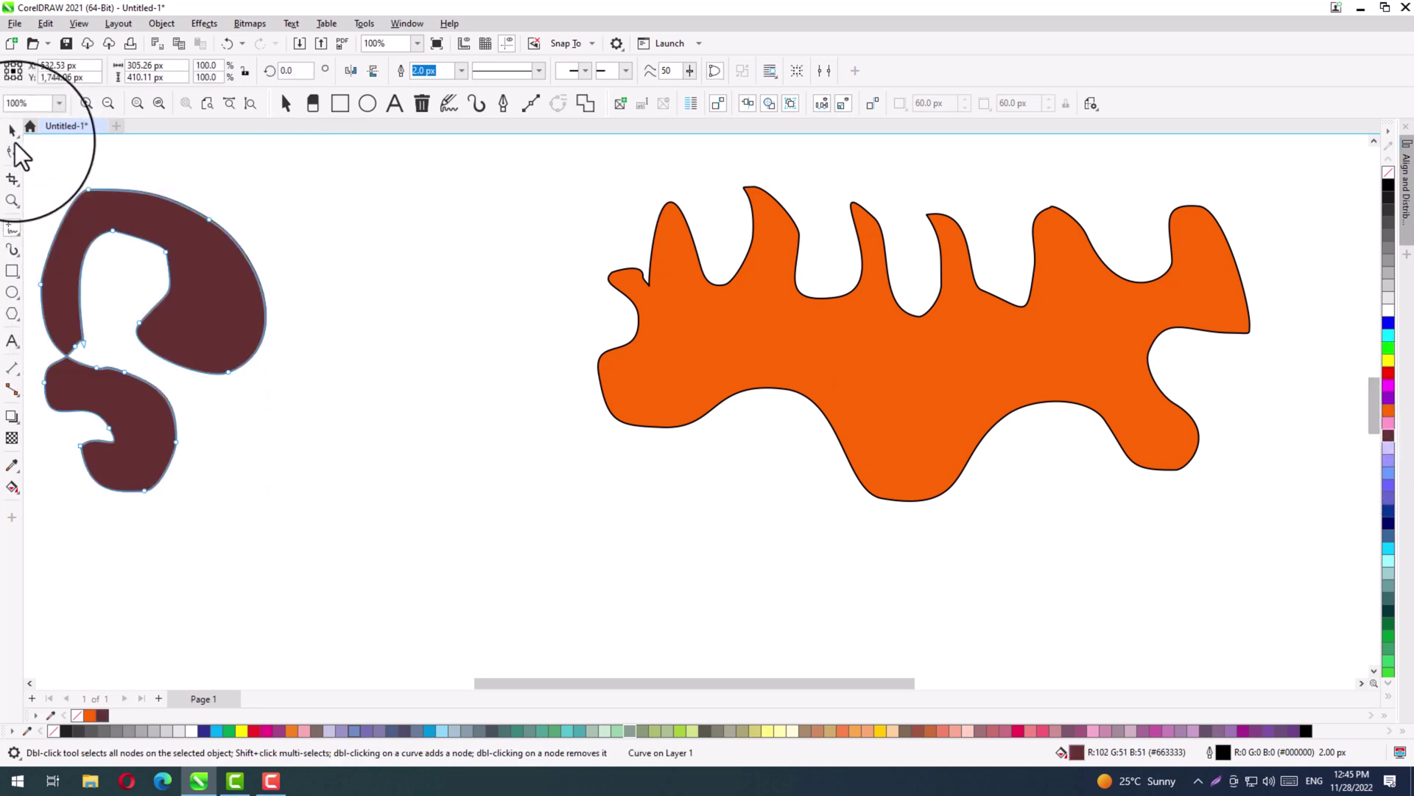
{"action": "left_click", "coordinate": [12, 131]}
{"action": "left_click_drag", "start_coordinate": [191, 265], "coordinate": [921, 373]}
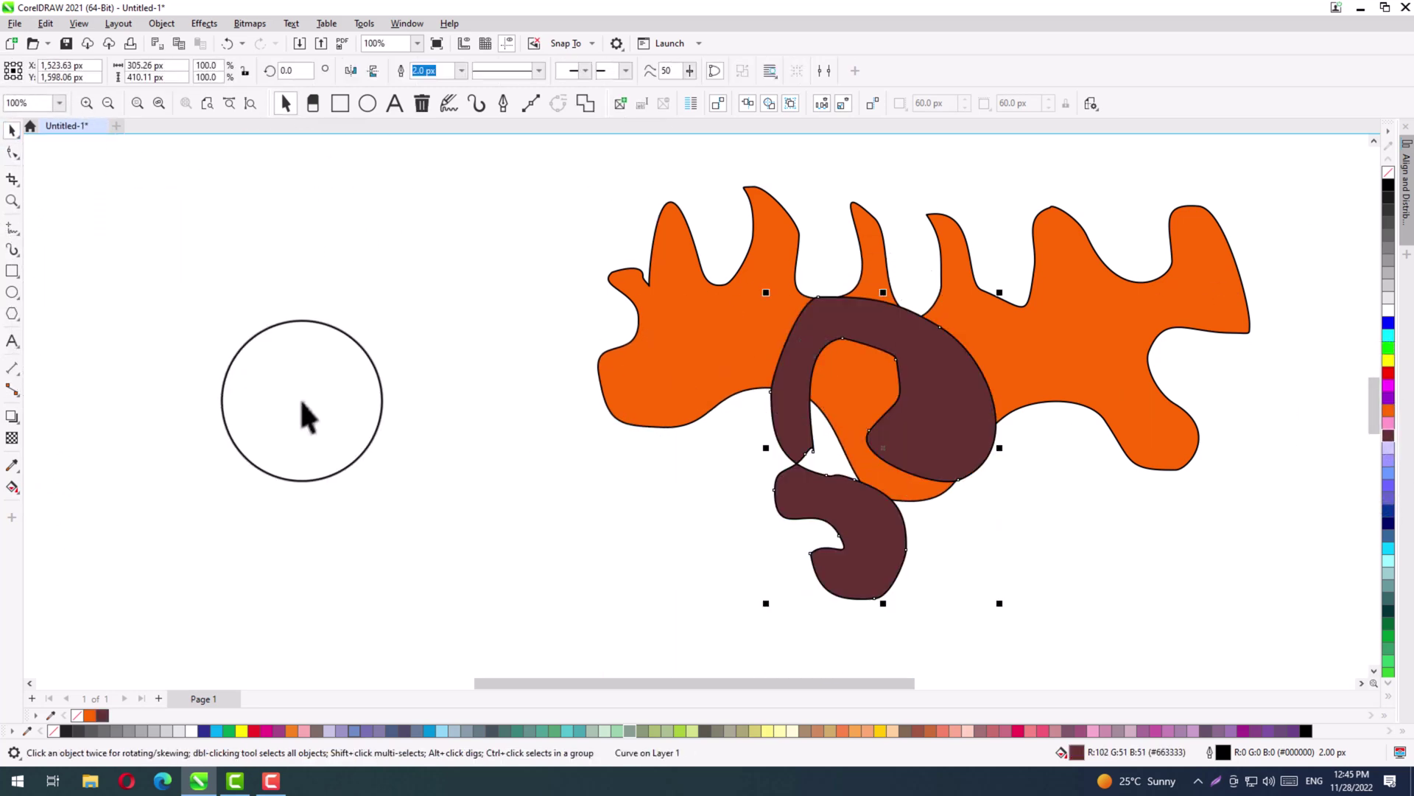
{"action": "left_click", "coordinate": [279, 389]}
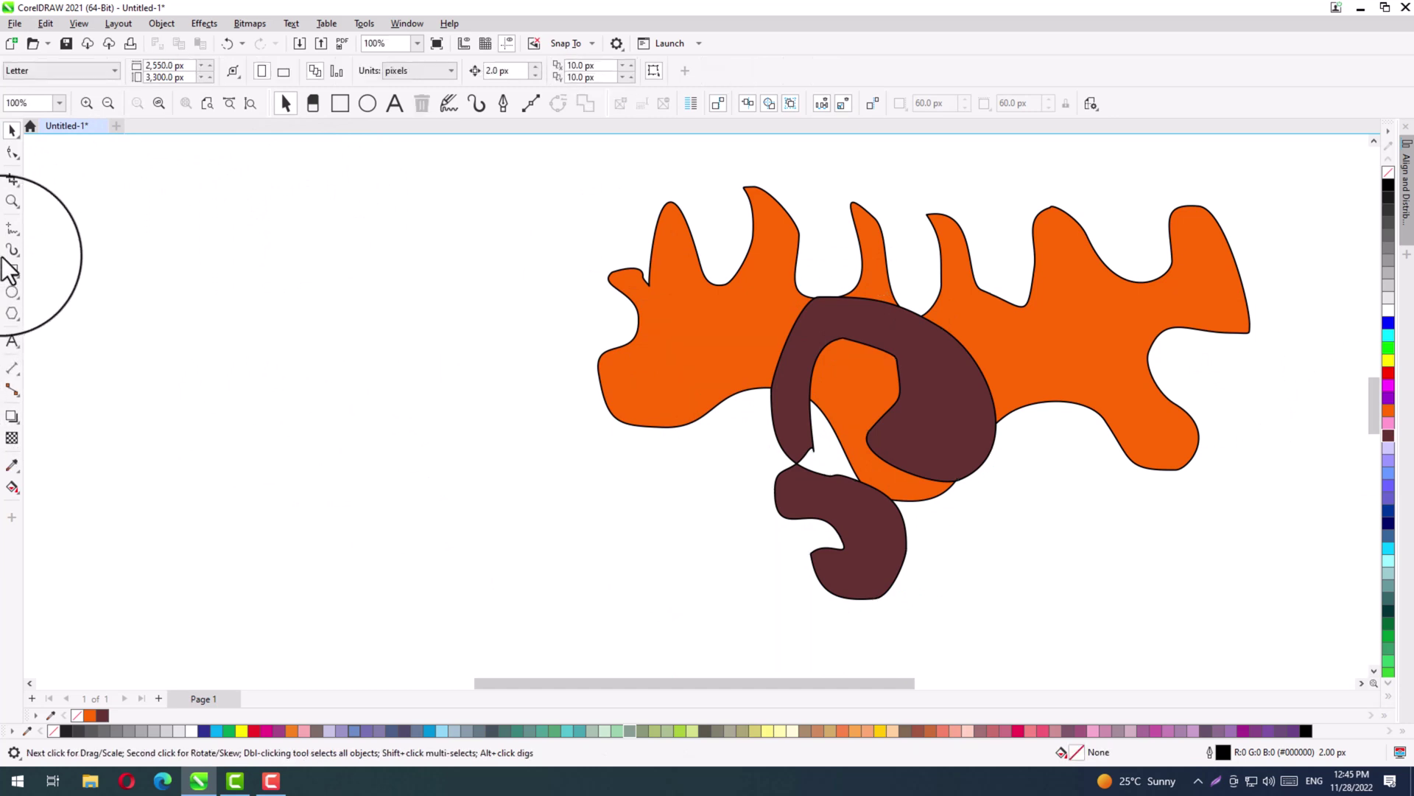
Draw two open freehand scribbles on the empty area, a short zigzag and a signature-like curve about 443 × 198 px overlapping it.
{"action": "left_click", "coordinate": [11, 228]}
{"action": "mouse_move", "coordinate": [114, 447]}
{"action": "left_mouse_down"}
{"action": "mouse_move", "coordinate": [134, 403]}
{"action": "mouse_move", "coordinate": [143, 414]}
{"action": "mouse_move", "coordinate": [184, 382]}
{"action": "mouse_move", "coordinate": [168, 465]}
{"action": "left_mouse_up"}
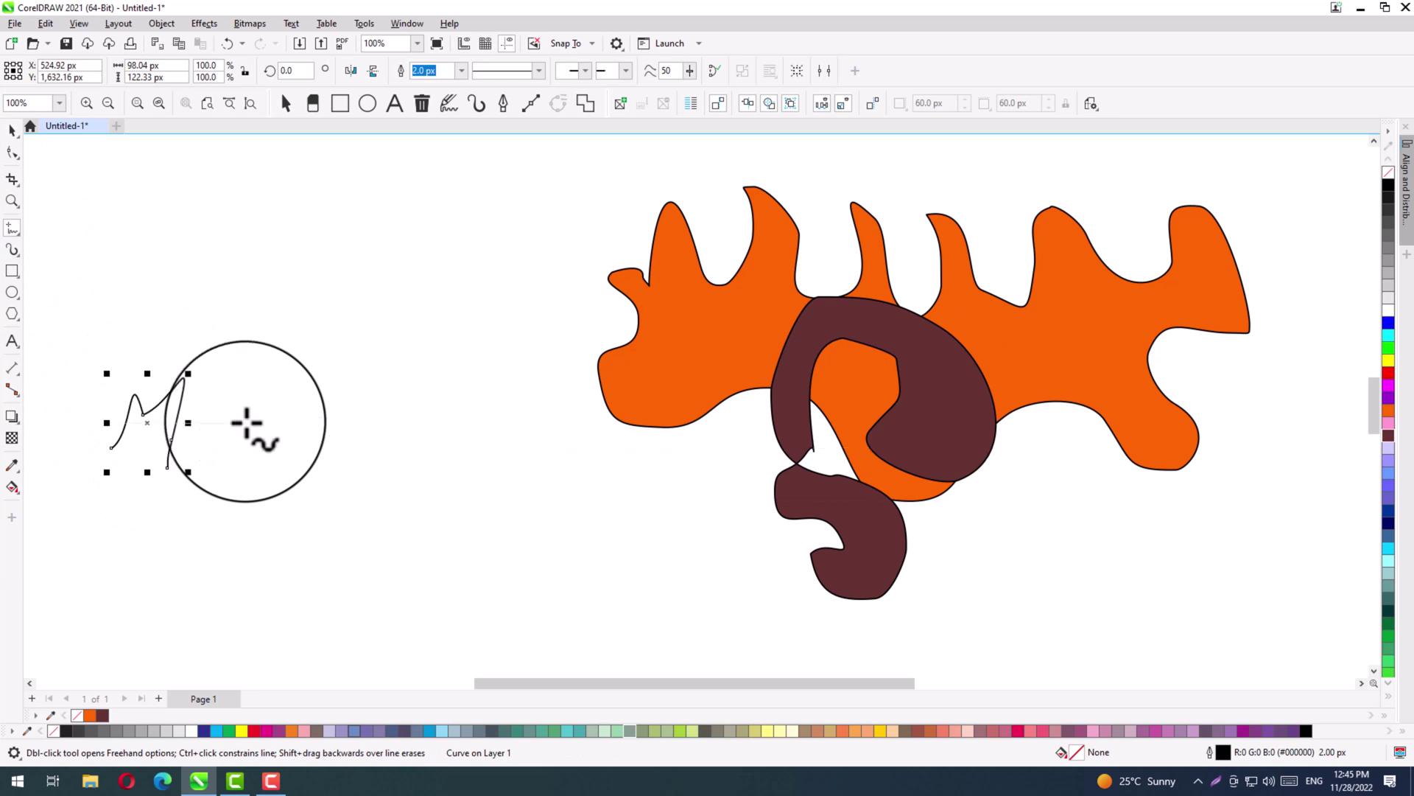
{"action": "mouse_move", "coordinate": [254, 407]}
{"action": "left_mouse_down"}
{"action": "mouse_move", "coordinate": [228, 466]}
{"action": "mouse_move", "coordinate": [214, 424]}
{"action": "mouse_move", "coordinate": [259, 343]}
{"action": "mouse_move", "coordinate": [262, 460]}
{"action": "mouse_move", "coordinate": [313, 421]}
{"action": "mouse_move", "coordinate": [366, 430]}
{"action": "mouse_move", "coordinate": [250, 367]}
{"action": "mouse_move", "coordinate": [450, 454]}
{"action": "mouse_move", "coordinate": [380, 486]}
{"action": "left_mouse_up"}
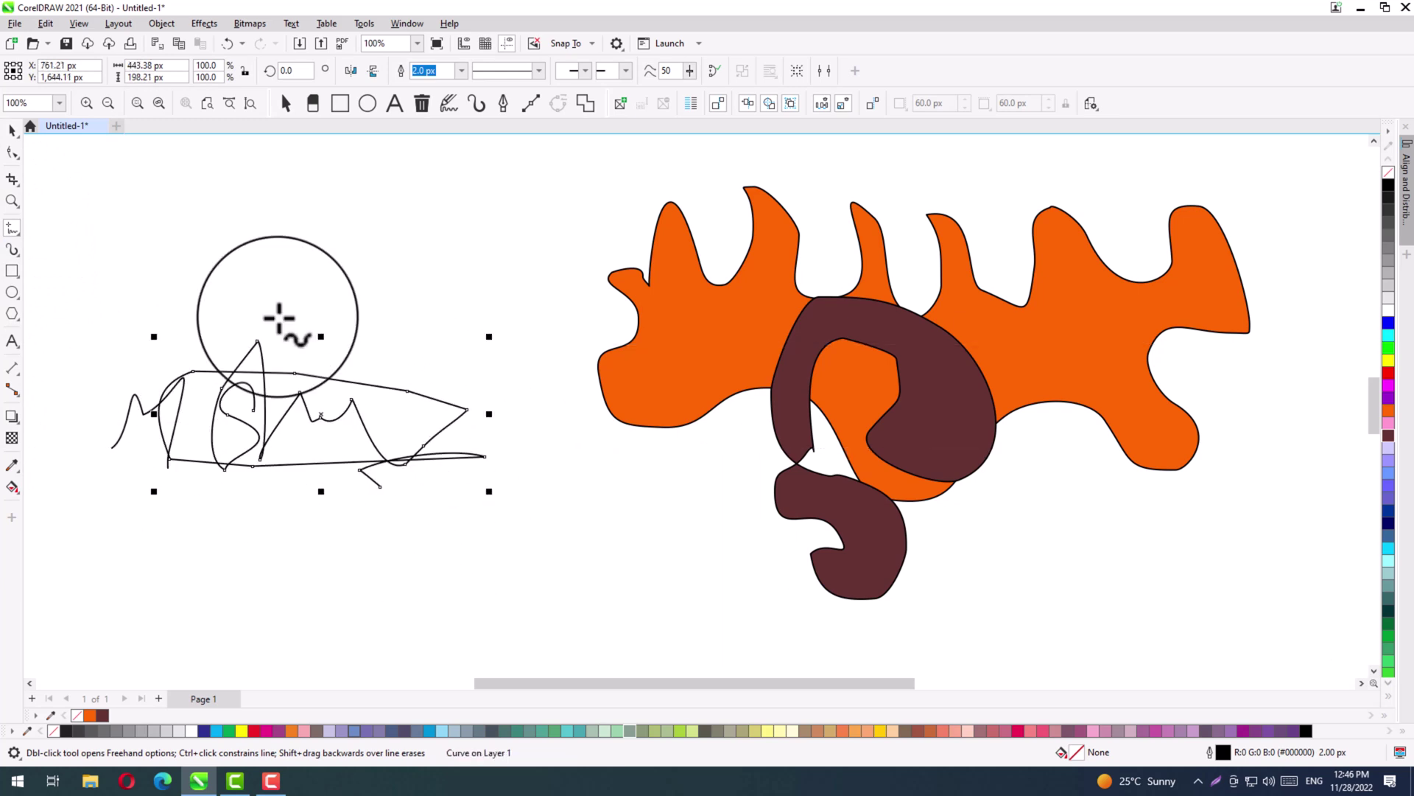
Select both scribbles and move them together so they overlap the dark brown shape's lower part.
{"action": "left_click", "coordinate": [10, 137]}
{"action": "mouse_move", "coordinate": [106, 280]}
{"action": "left_mouse_down"}
{"action": "mouse_move", "coordinate": [107, 313]}
{"action": "mouse_move", "coordinate": [314, 459]}
{"action": "mouse_move", "coordinate": [523, 437]}
{"action": "mouse_move", "coordinate": [706, 505]}
{"action": "left_mouse_up"}
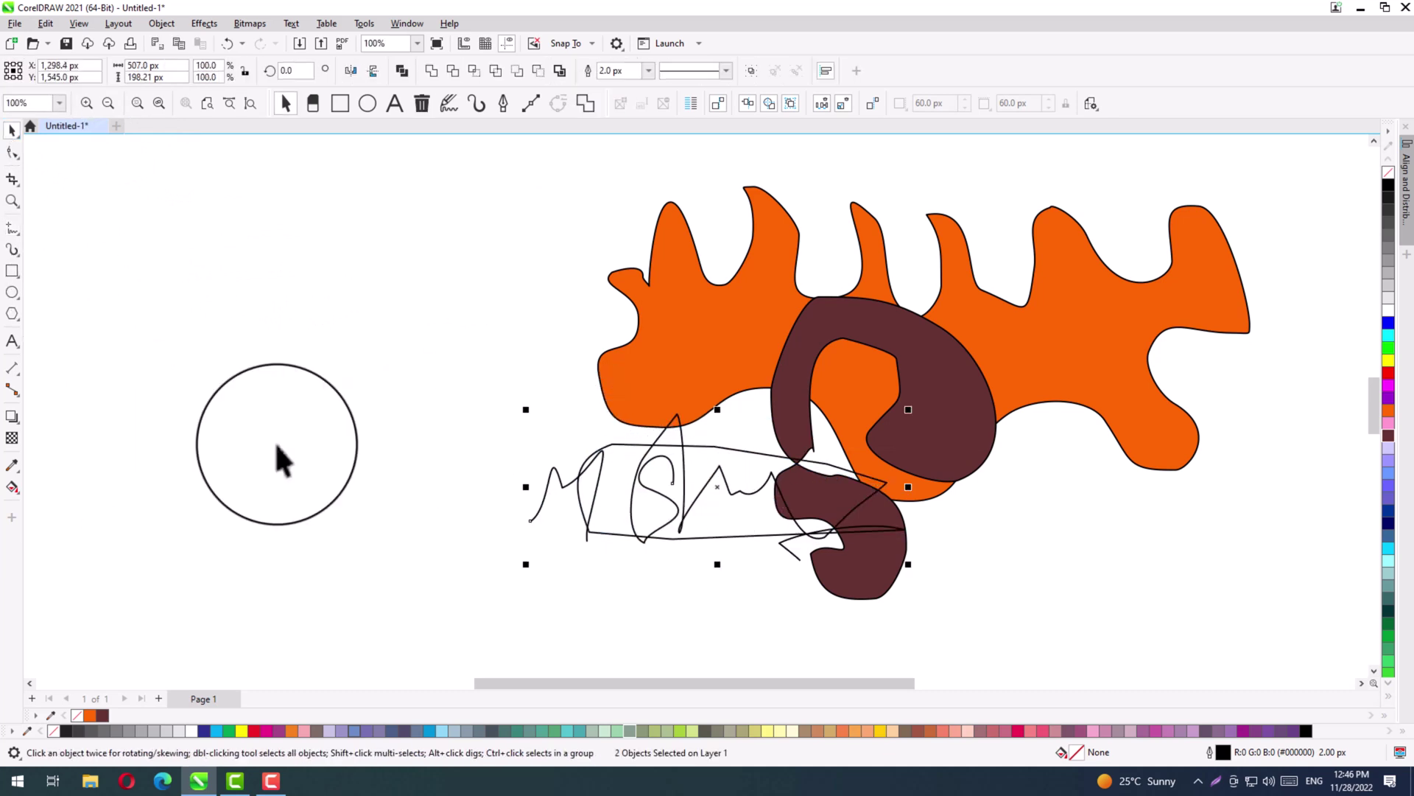
{"action": "left_click", "coordinate": [45, 408]}
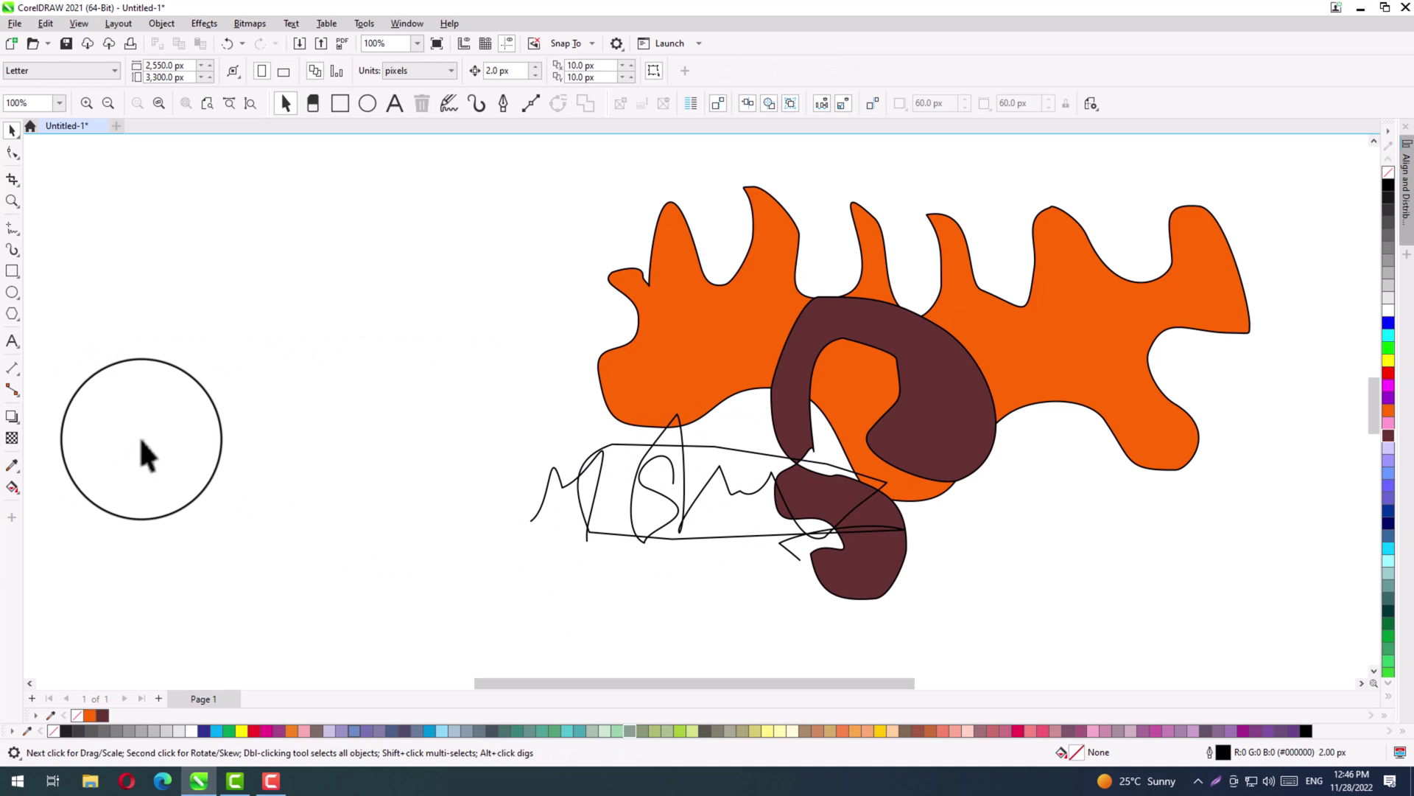
{"action": "left_click_drag", "start_coordinate": [149, 444], "coordinate": [292, 479]}
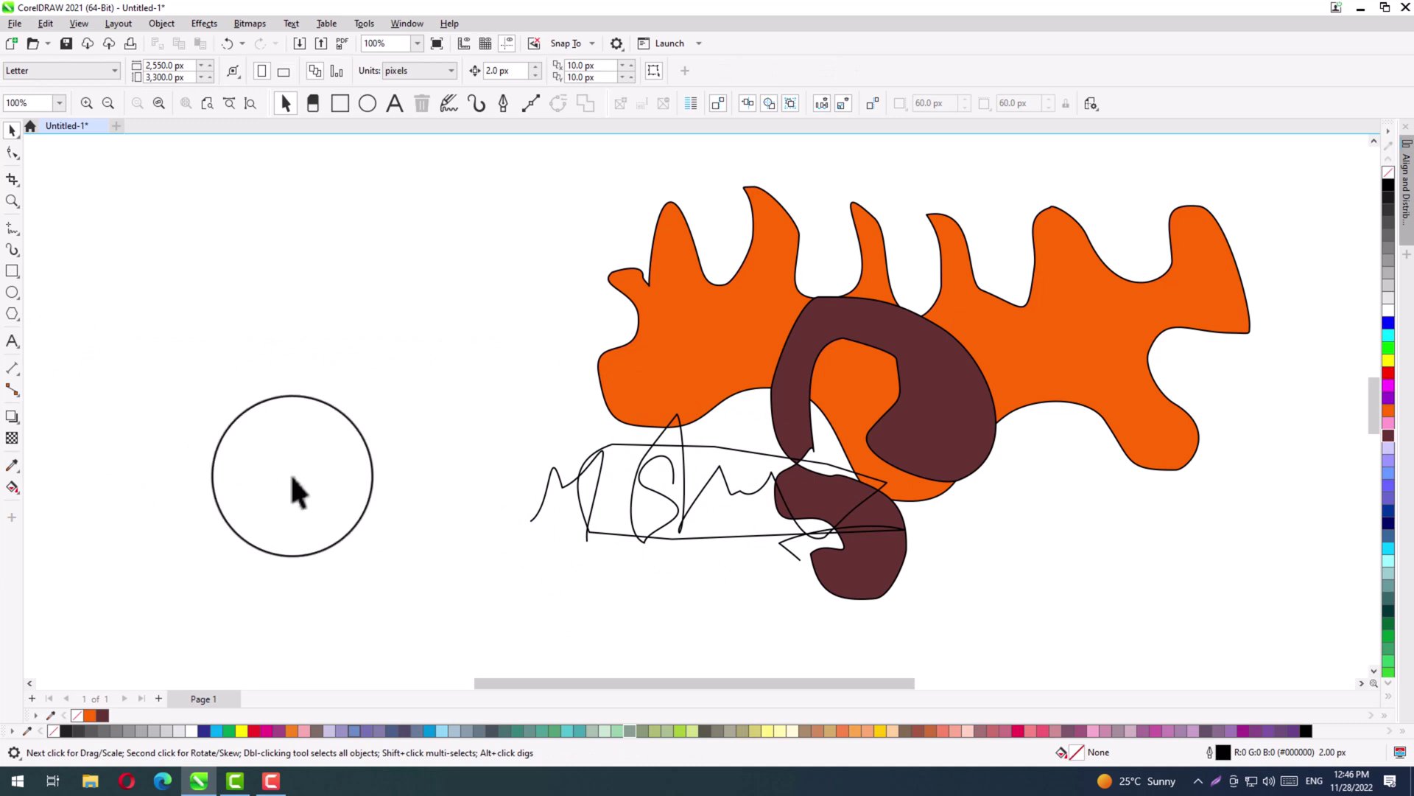
{"action": "left_click_drag", "start_coordinate": [462, 499], "coordinate": [352, 478]}
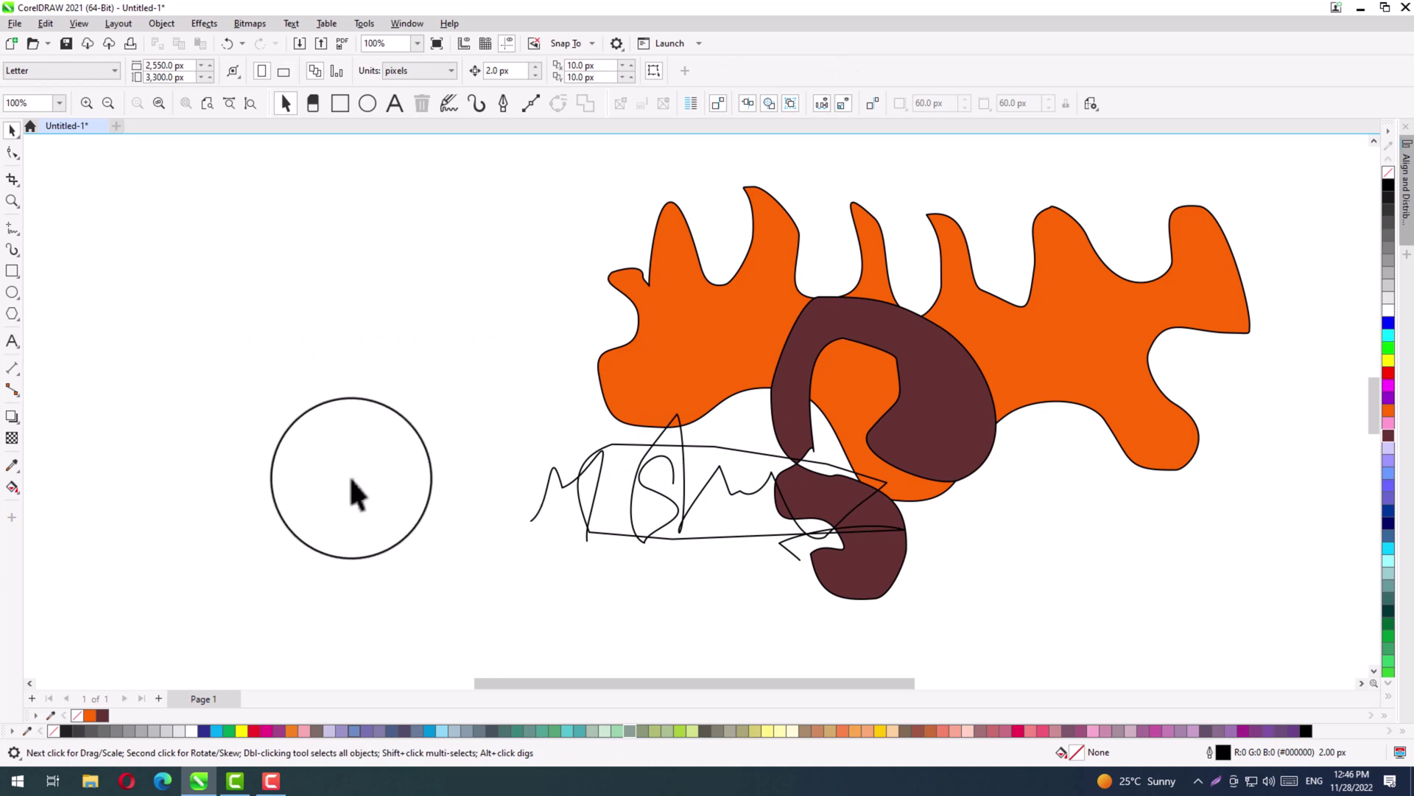
Draw a straight horizontal line about 481 px long with the Freehand tool and move it down and to the right.
{"action": "left_click", "coordinate": [10, 229]}
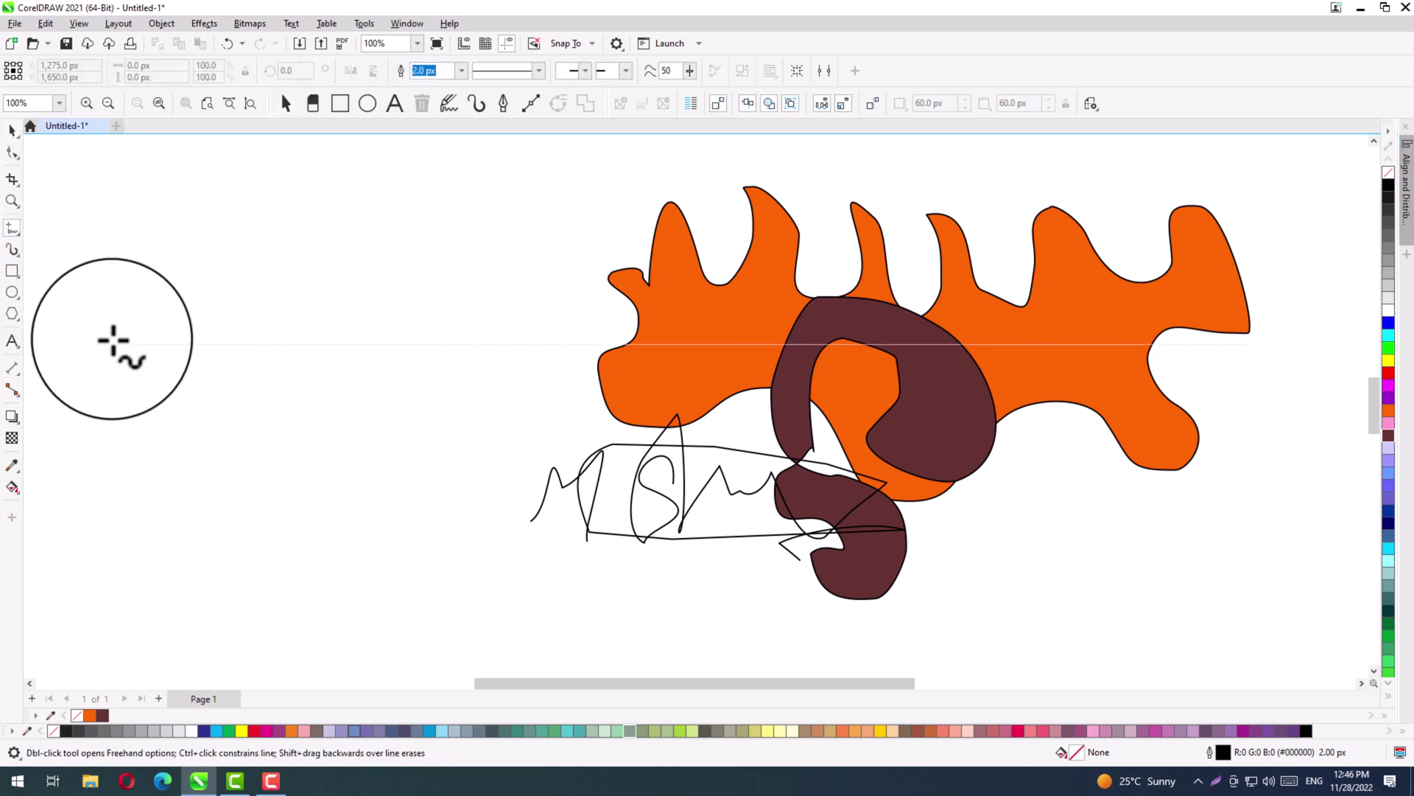
{"action": "left_click", "coordinate": [98, 297]}
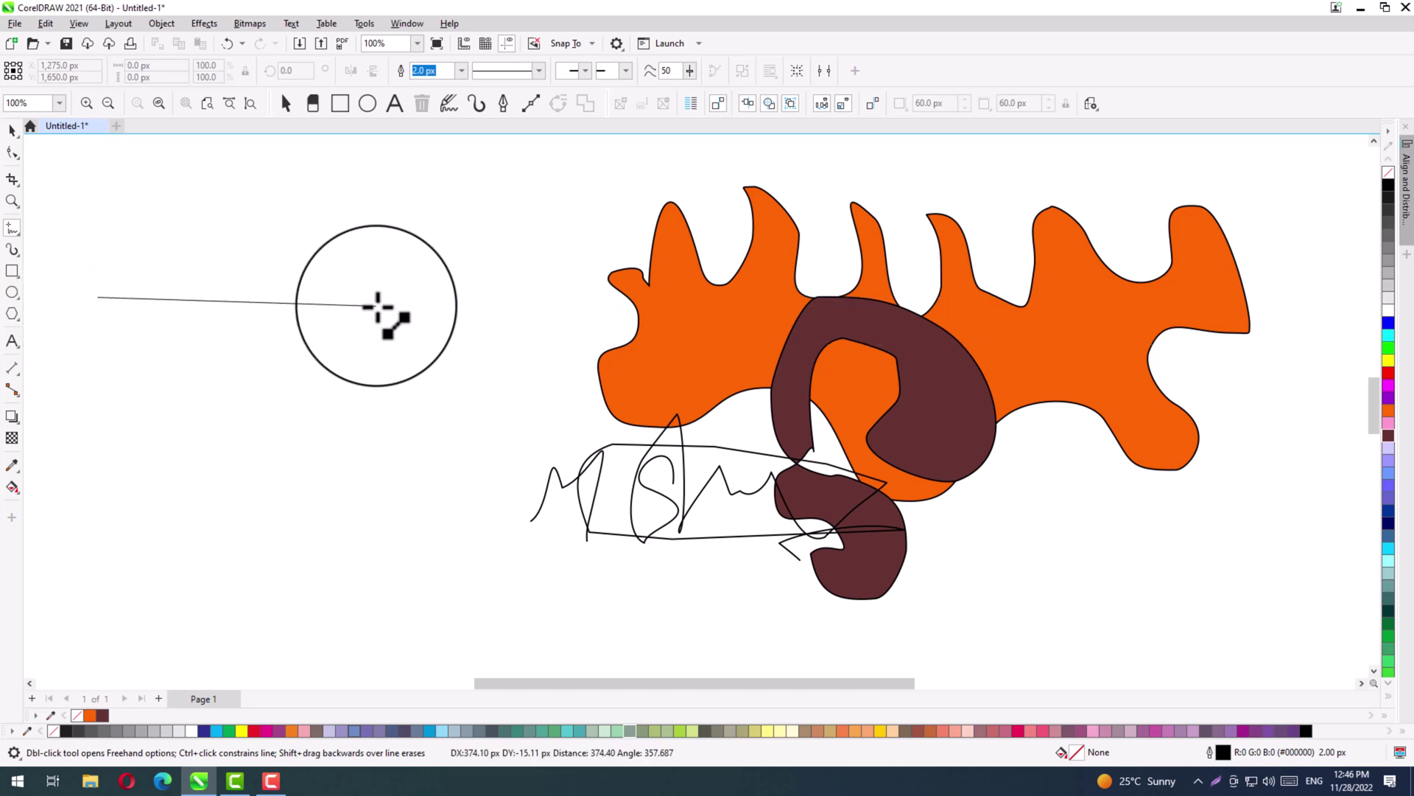
{"action": "left_click", "coordinate": [452, 297]}
{"action": "key", "text": "space"}
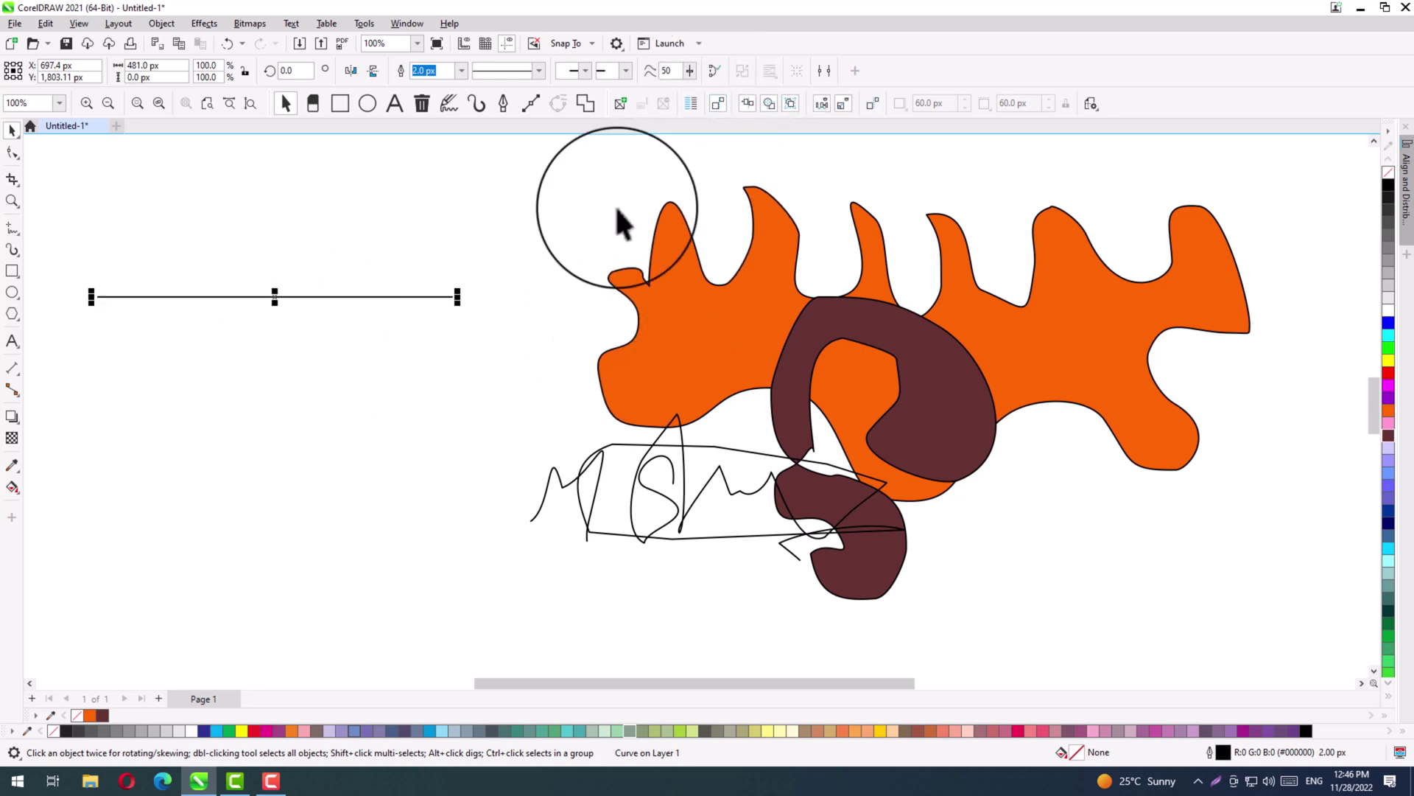
{"action": "left_click_drag", "start_coordinate": [301, 304], "coordinate": [425, 370]}
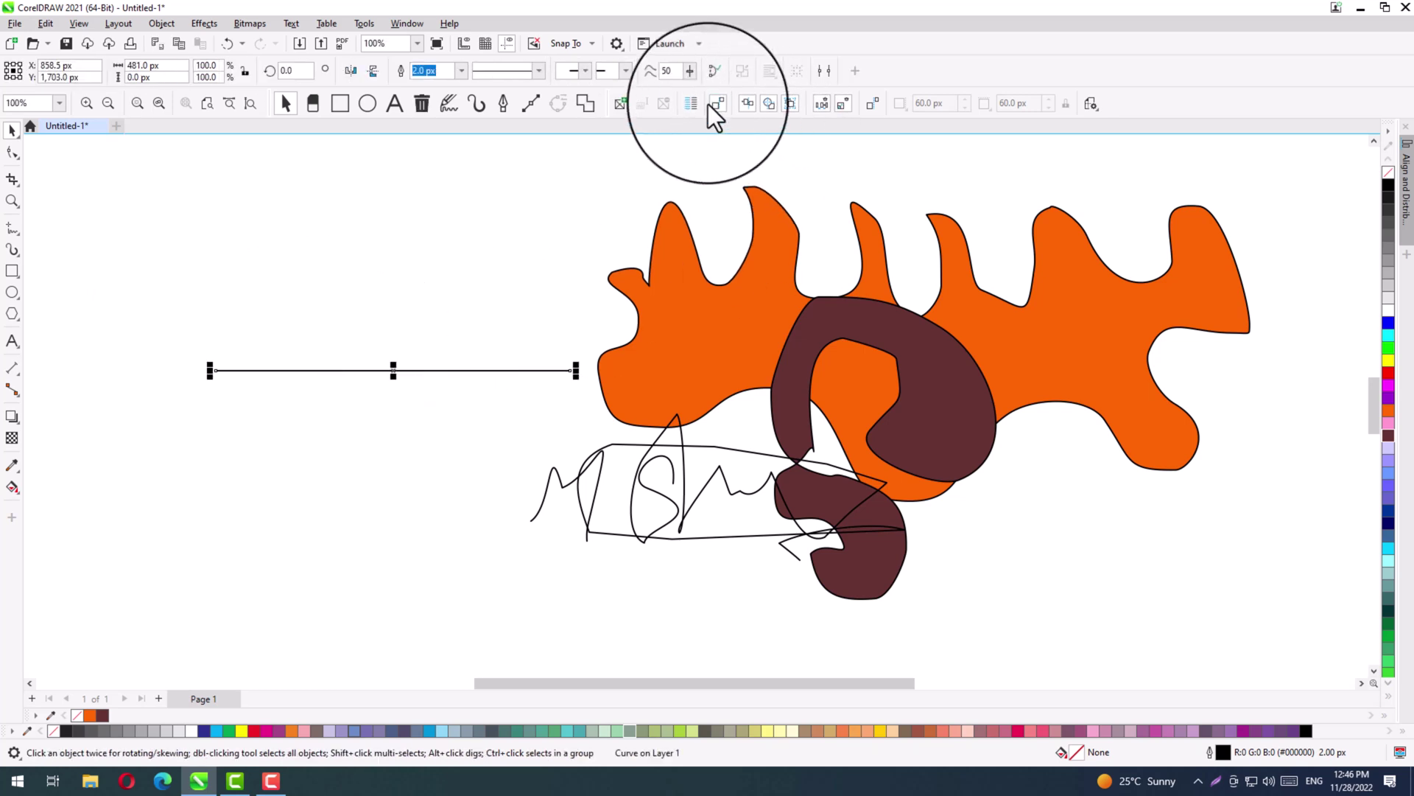
Draw a second straight horizontal line about 579 px long above the first one.
{"action": "left_click", "coordinate": [12, 230]}
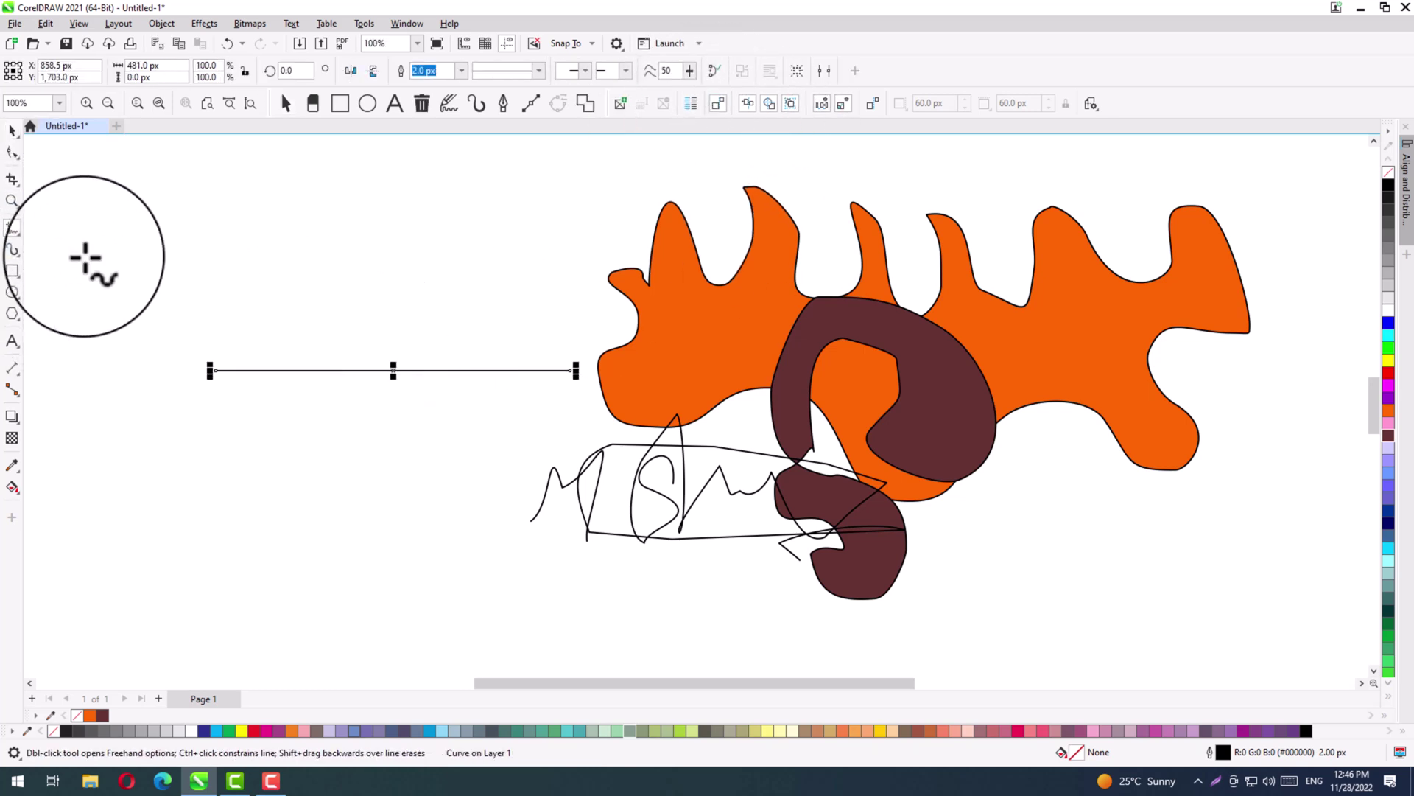
{"action": "left_click", "coordinate": [86, 257]}
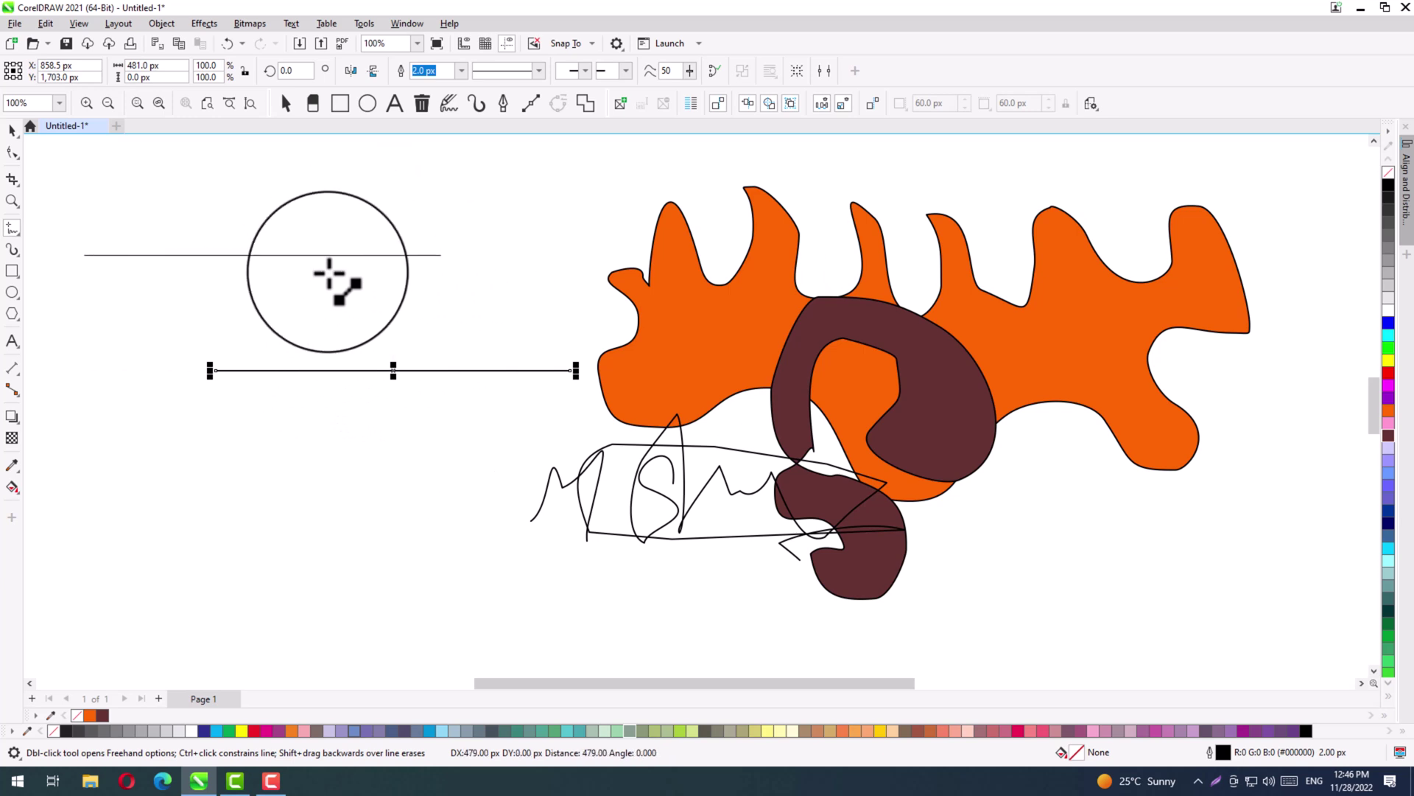
{"action": "left_click", "coordinate": [516, 262]}
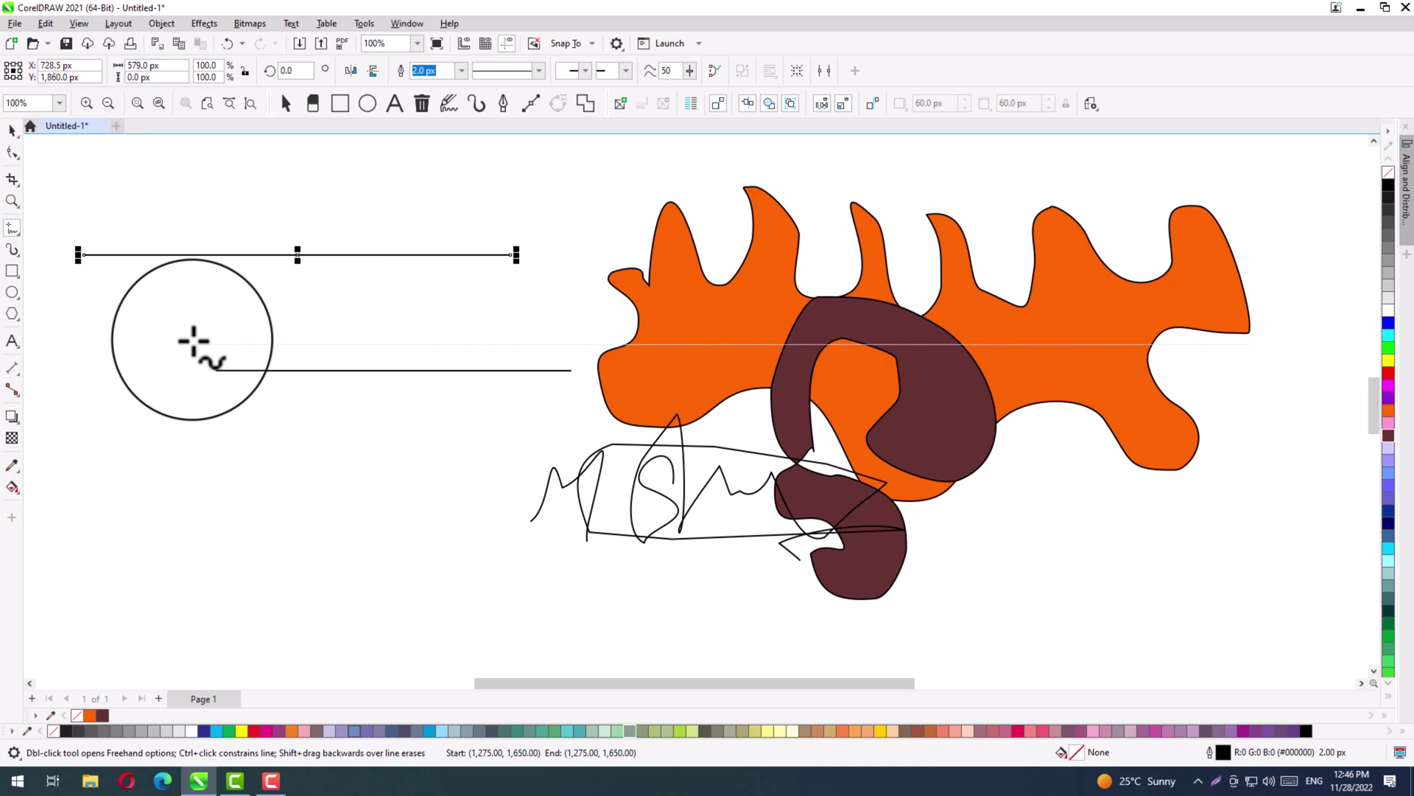
Draw a straight vertical line about 461 px long below the upper line, plus a short 45° diagonal line beside it.
{"action": "left_click", "coordinate": [133, 271]}
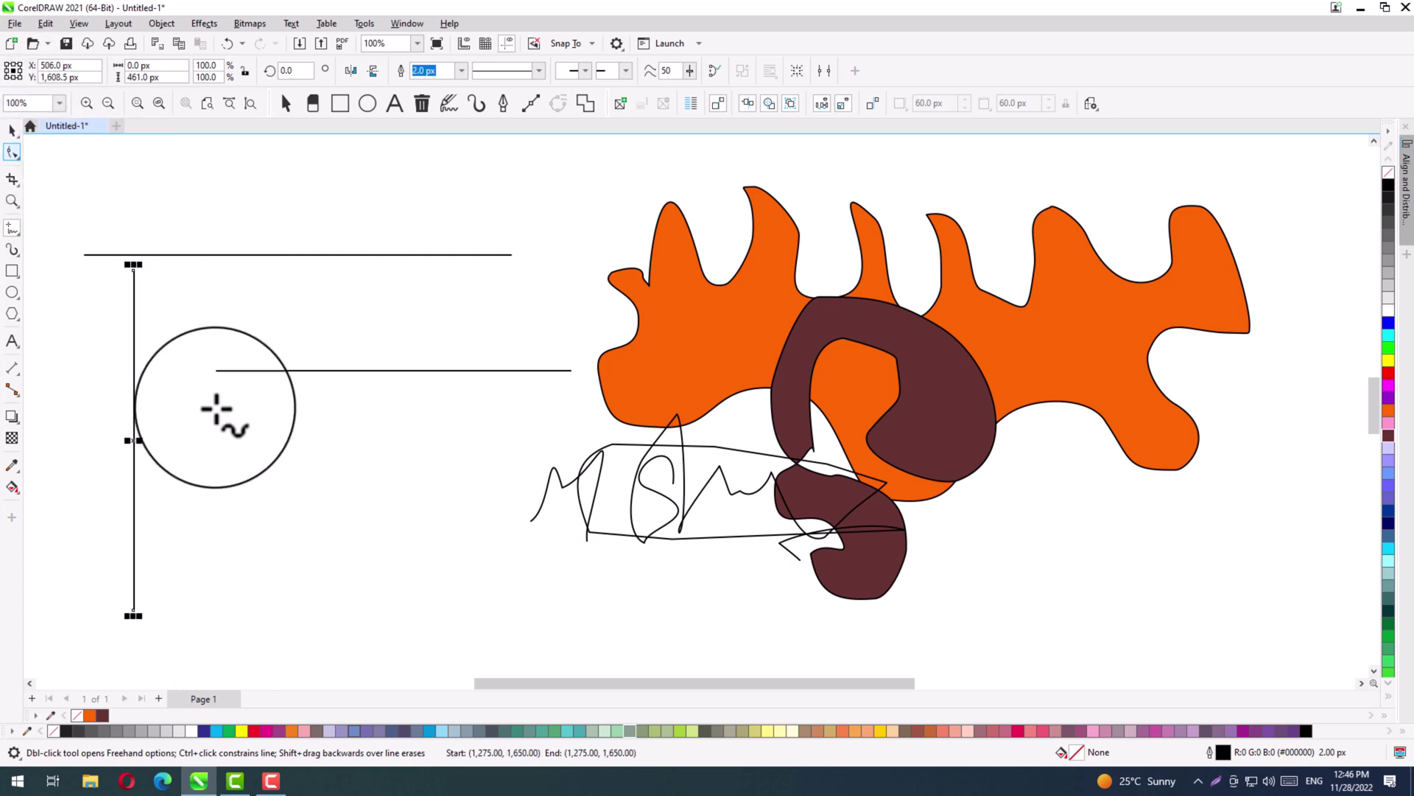
{"action": "left_click_drag", "start_coordinate": [216, 408], "coordinate": [134, 336]}
{"action": "left_click_drag", "start_coordinate": [98, 418], "coordinate": [101, 238]}
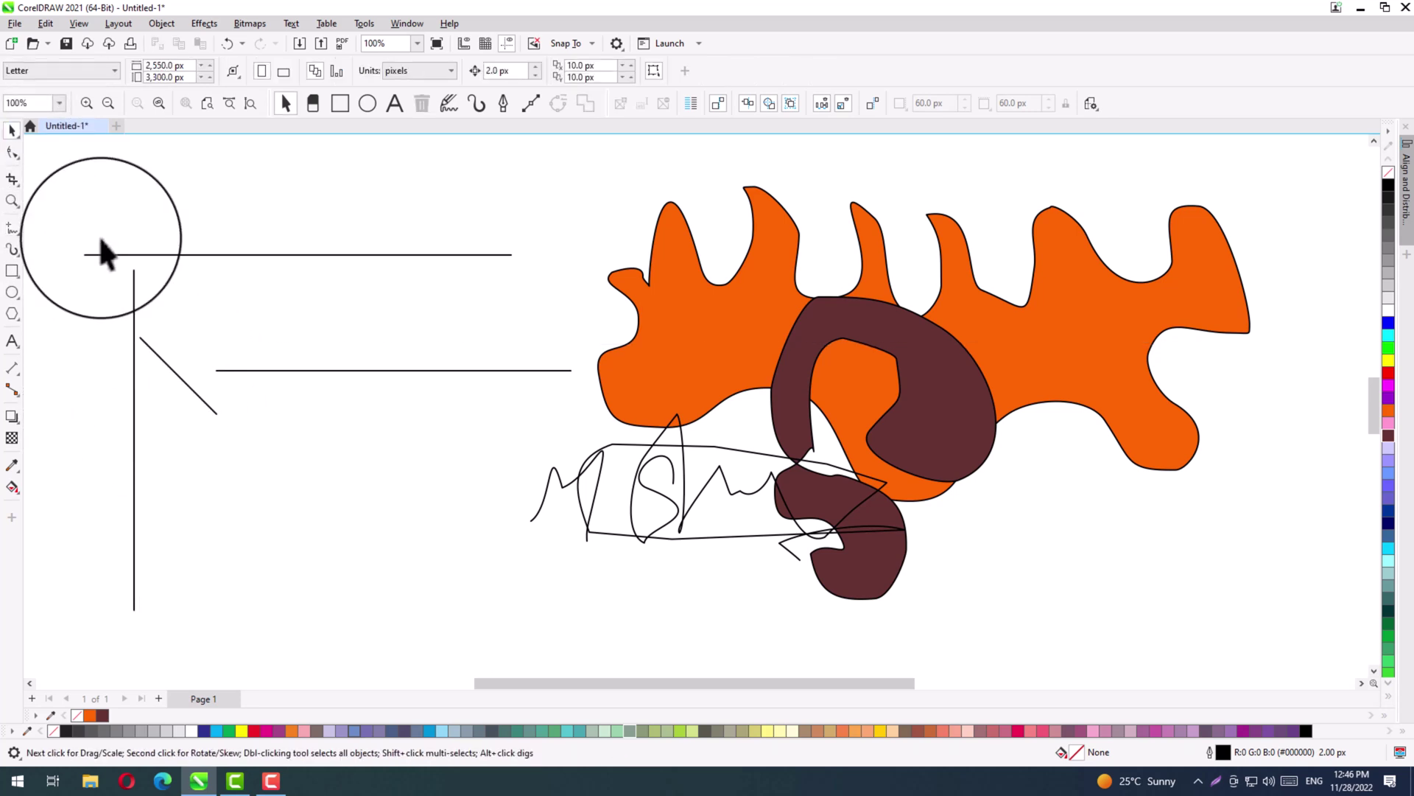
Delete the straight lines, the scribbles, the dark brown shape and the orange shape to empty the page.
{"action": "left_click_drag", "start_coordinate": [416, 428], "coordinate": [947, 651]}
{"action": "key", "text": "Delete"}
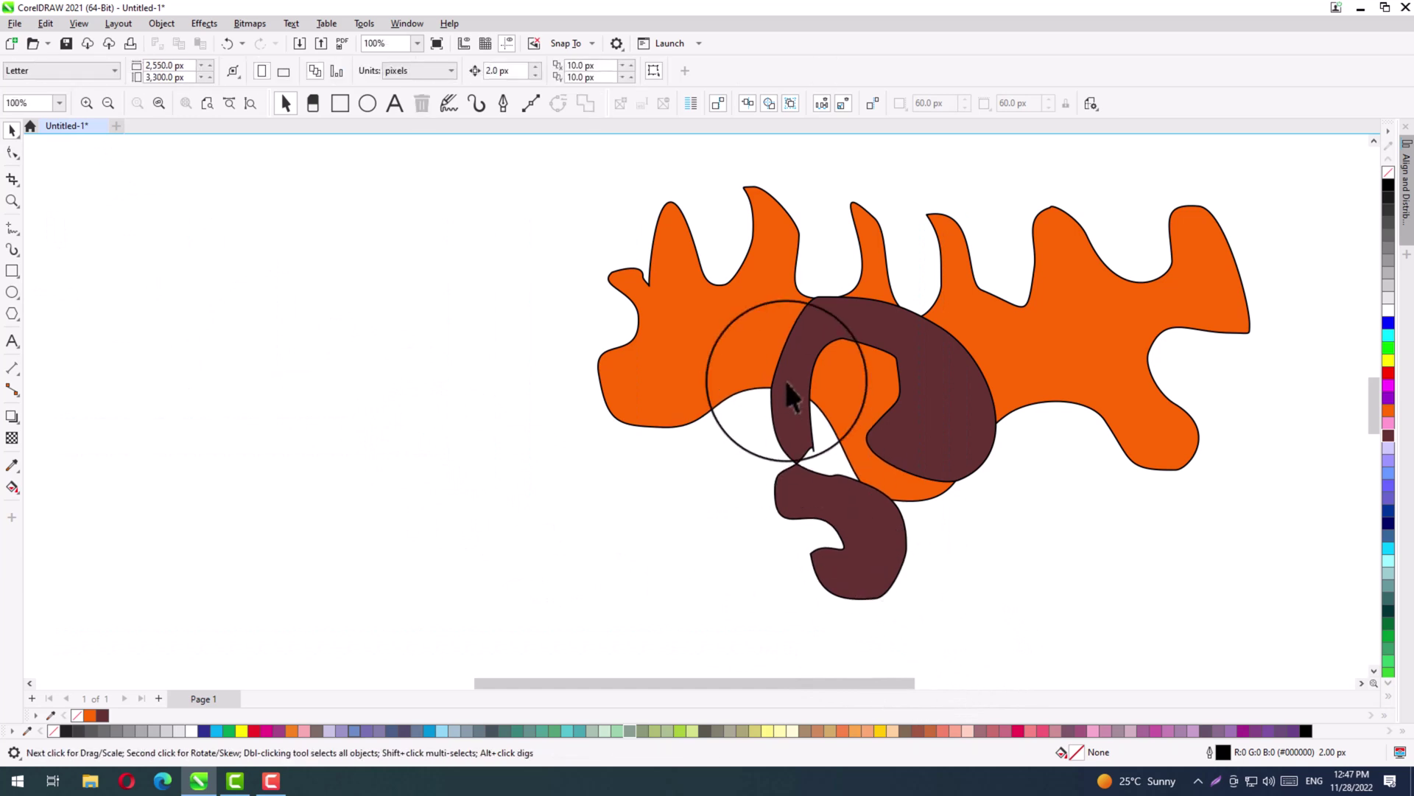
{"action": "left_click", "coordinate": [784, 377]}
{"action": "key", "text": "Delete"}
{"action": "left_click", "coordinate": [783, 379]}
{"action": "key", "text": "Delete"}
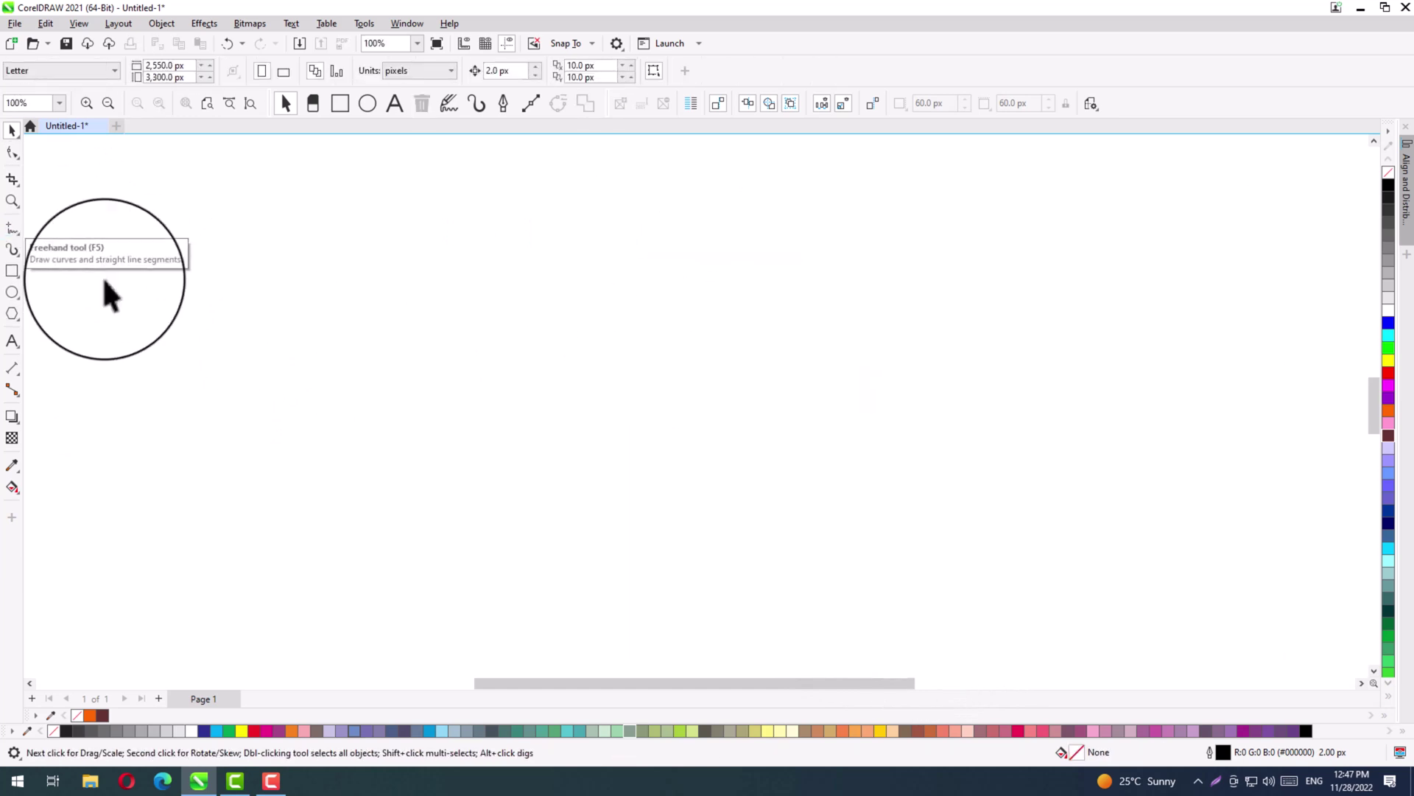
Draw a rectangle about 189 × 168 px and place a second one of the same size level with it to its right.
{"action": "left_click", "coordinate": [13, 271]}
{"action": "left_click_drag", "start_coordinate": [457, 261], "coordinate": [596, 384]}
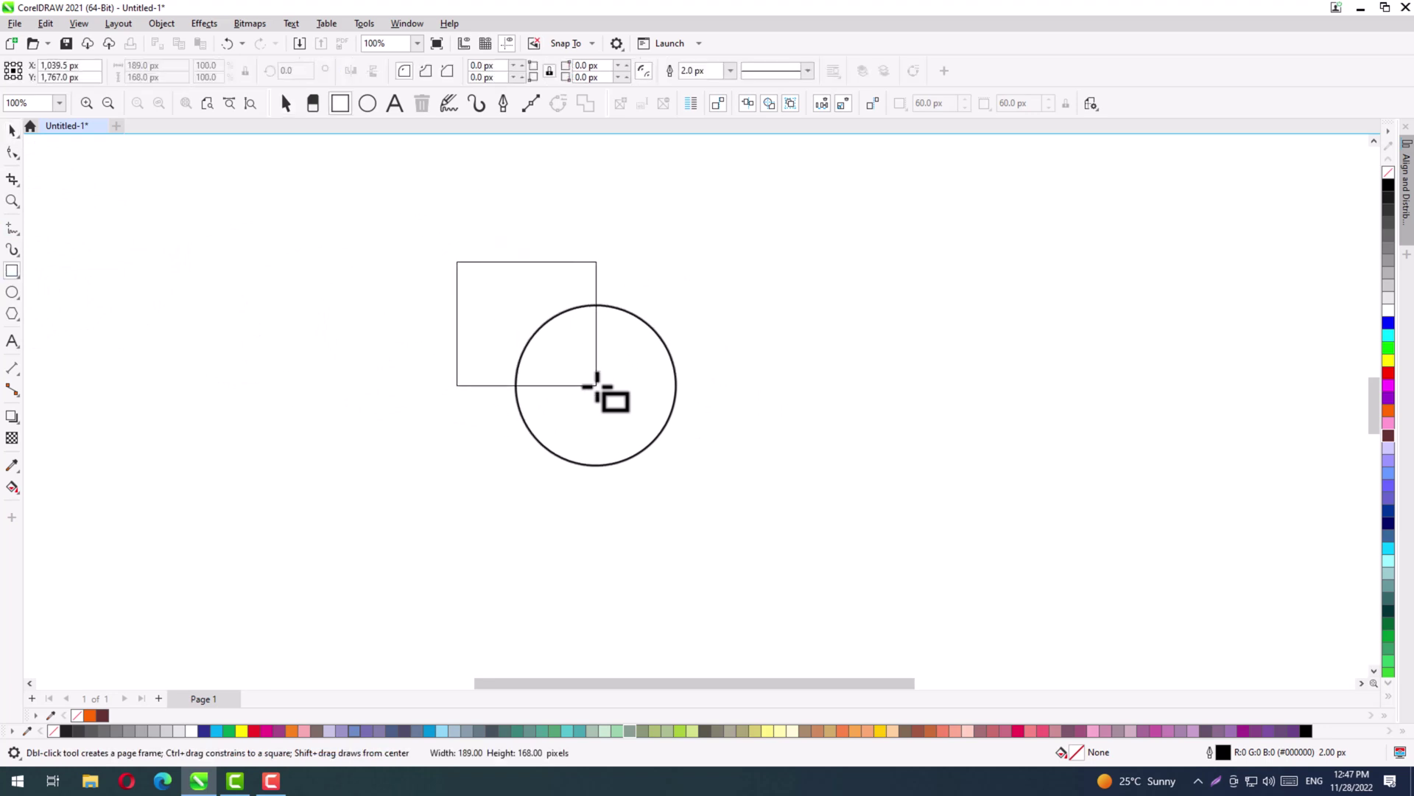
{"action": "left_click_drag", "start_coordinate": [792, 262], "coordinate": [932, 384]}
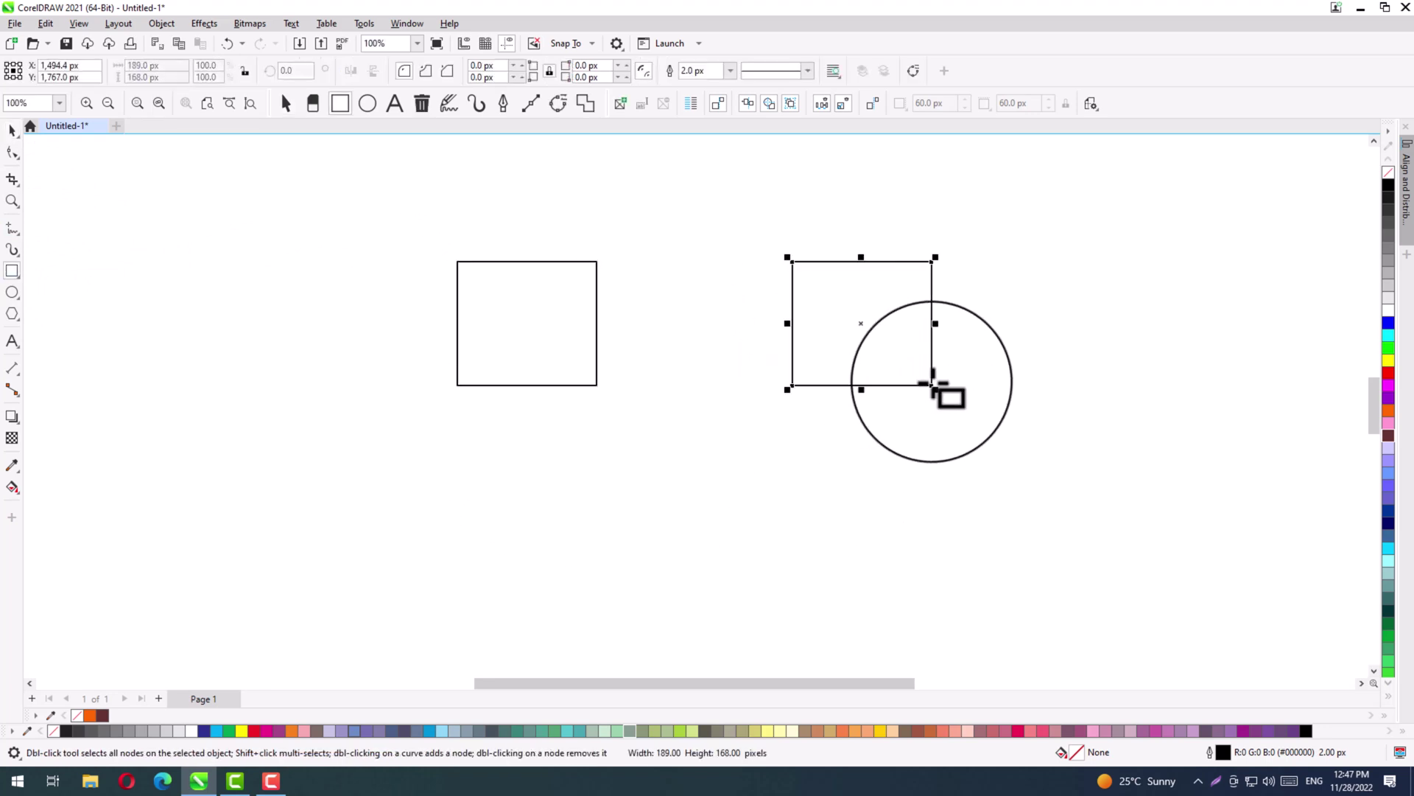
Connect the facing sides of the two rectangles with a straight horizontal line, and move all three objects up and to the right.
{"action": "left_click", "coordinate": [13, 229]}
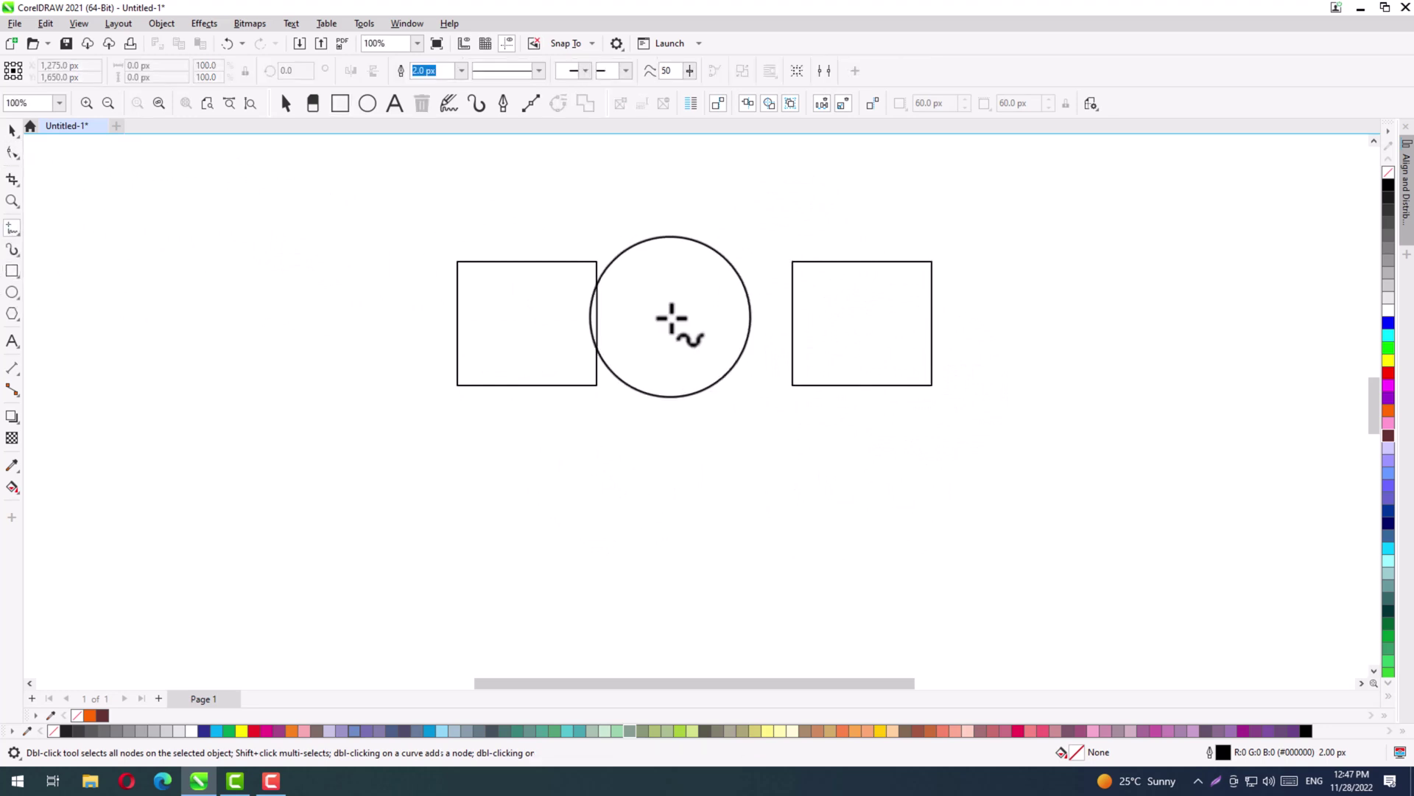
{"action": "left_click", "coordinate": [597, 324]}
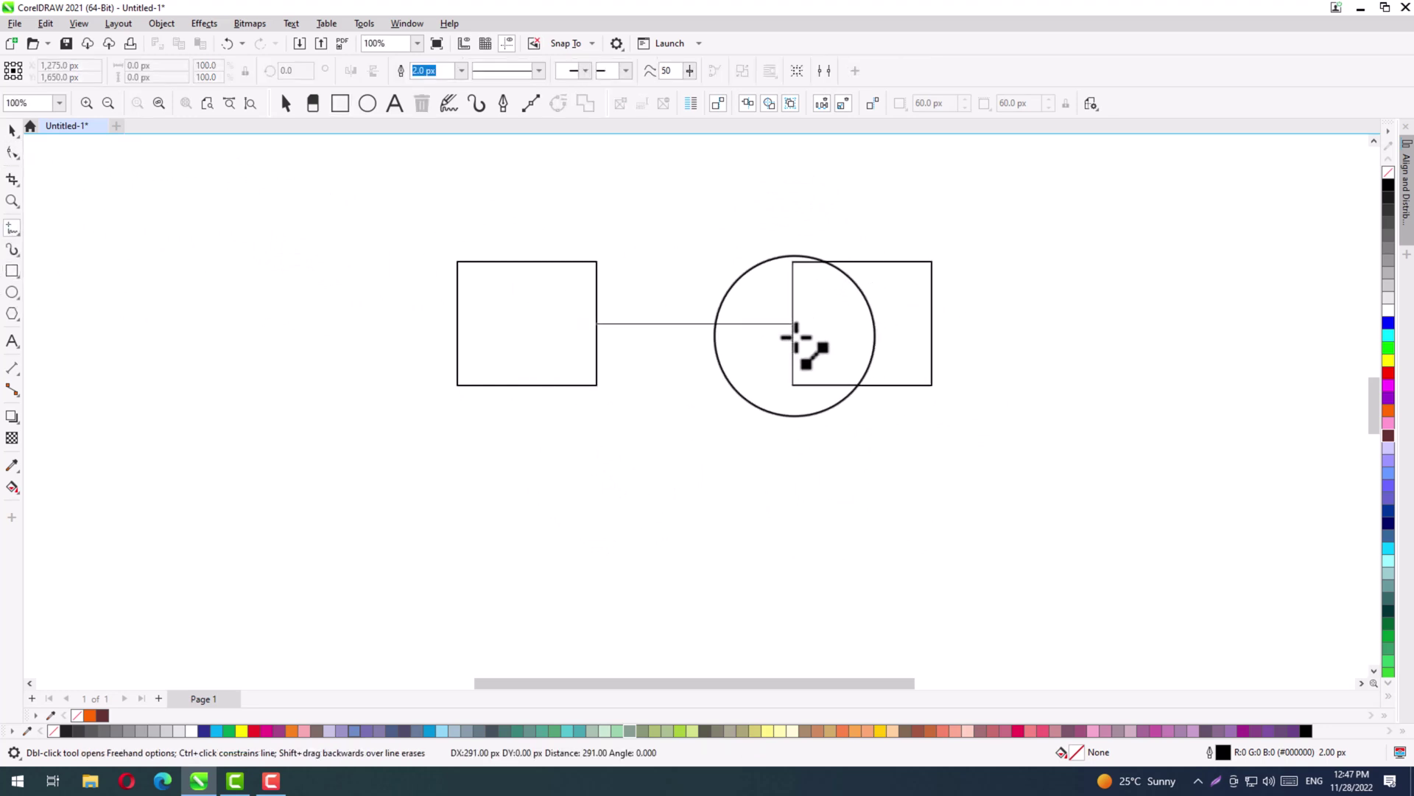
{"action": "left_click", "coordinate": [792, 337]}
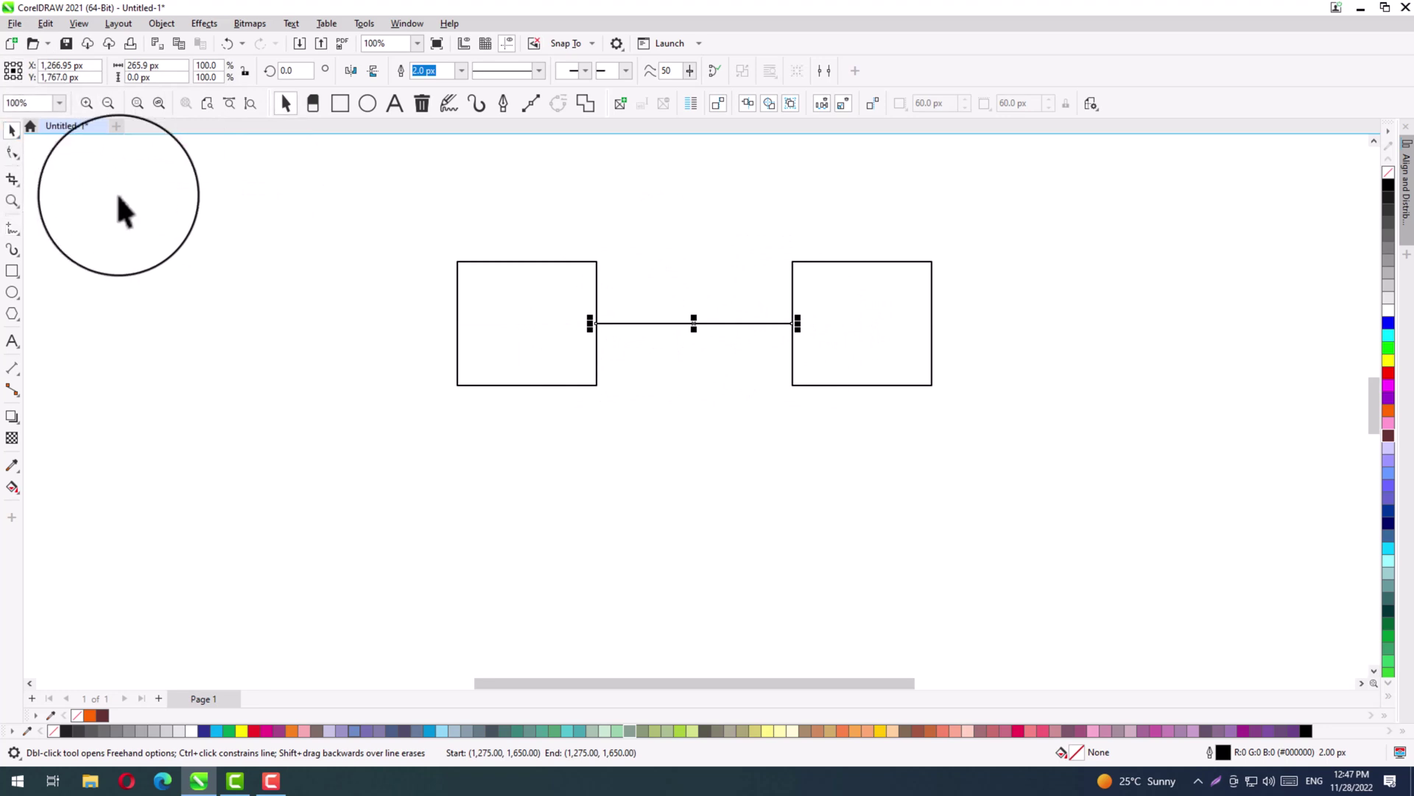
{"action": "left_click_drag", "start_coordinate": [265, 208], "coordinate": [1032, 515]}
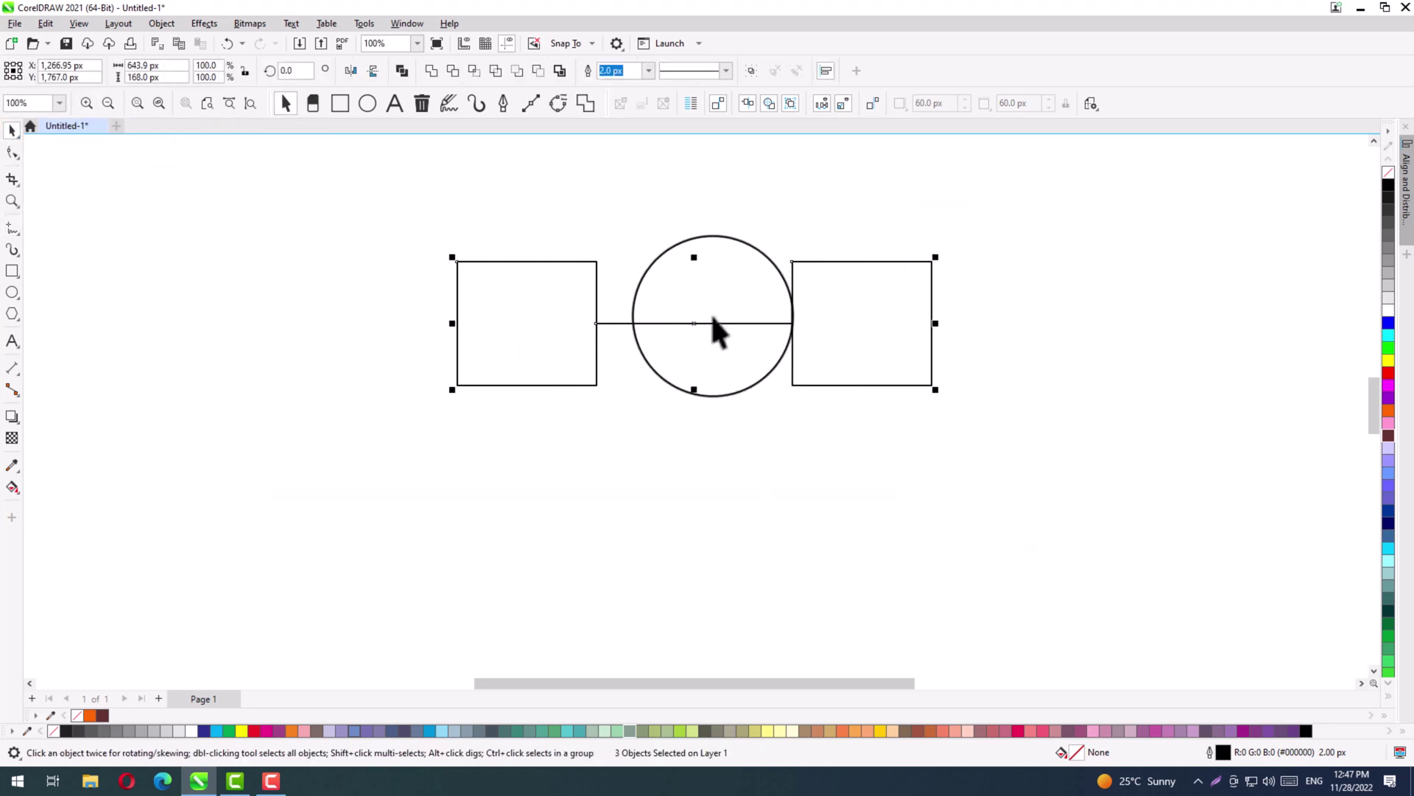
{"action": "left_click_drag", "start_coordinate": [701, 326], "coordinate": [854, 284]}
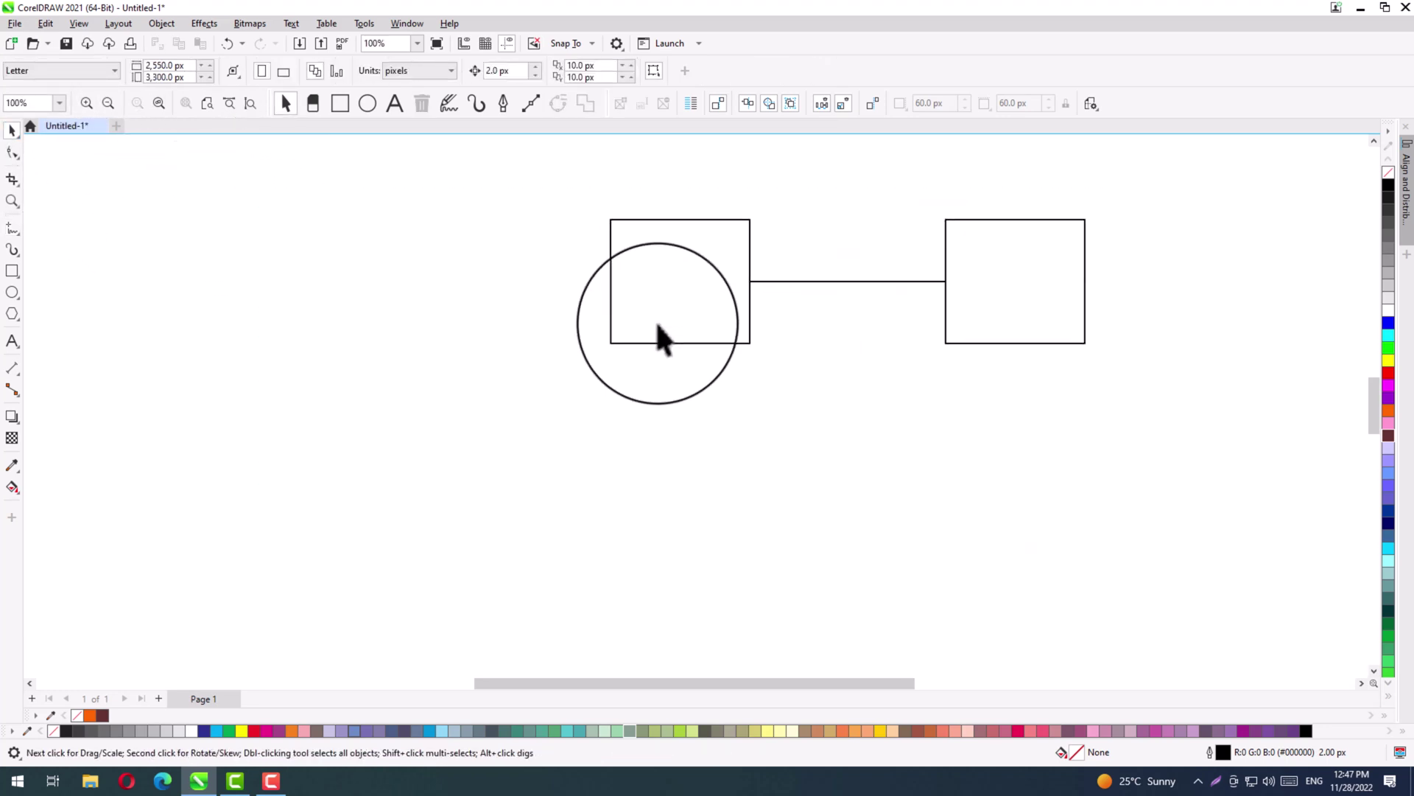
{"action": "left_click_drag", "start_coordinate": [658, 321], "coordinate": [601, 344]}
{"action": "key", "text": "ctrl+z"}
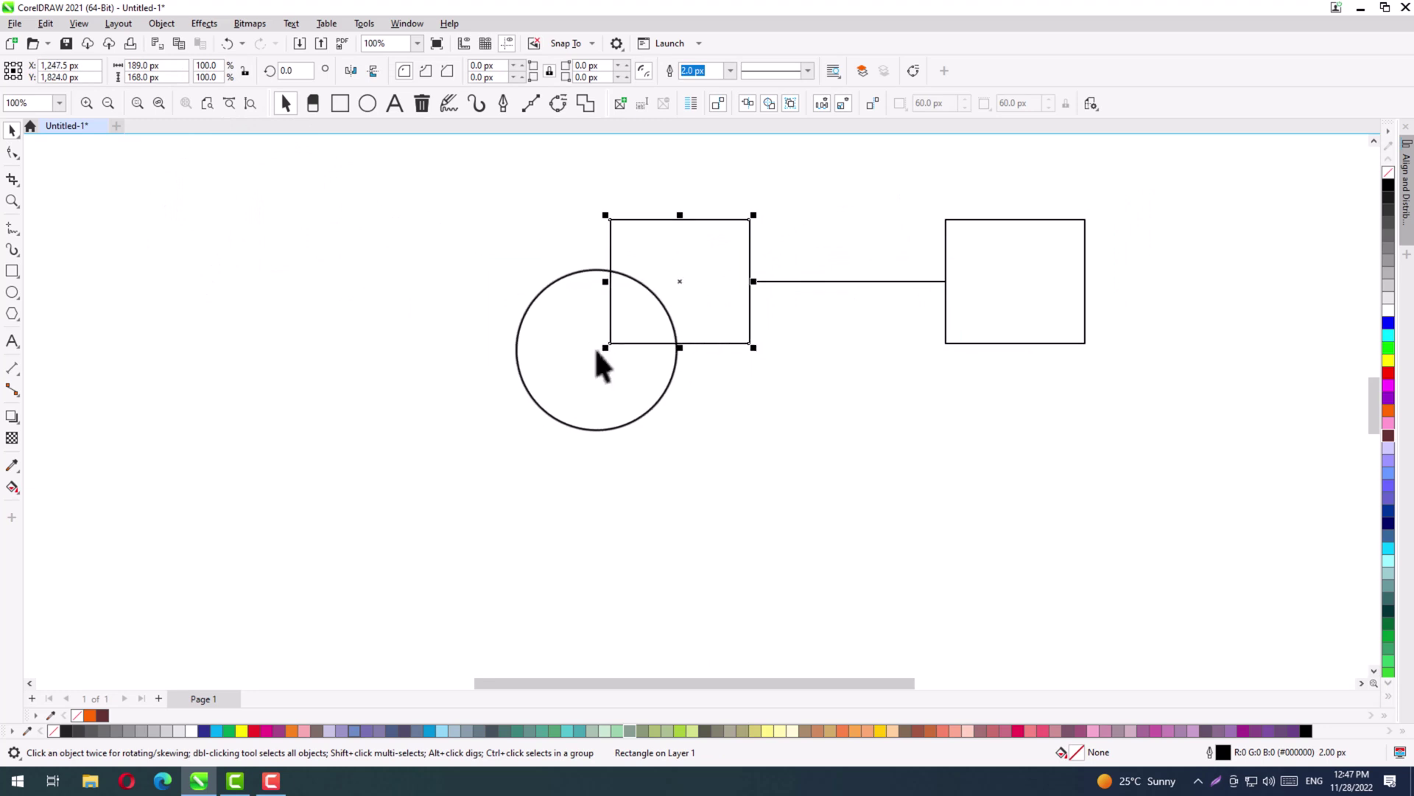
{"action": "left_click", "coordinate": [567, 319]}
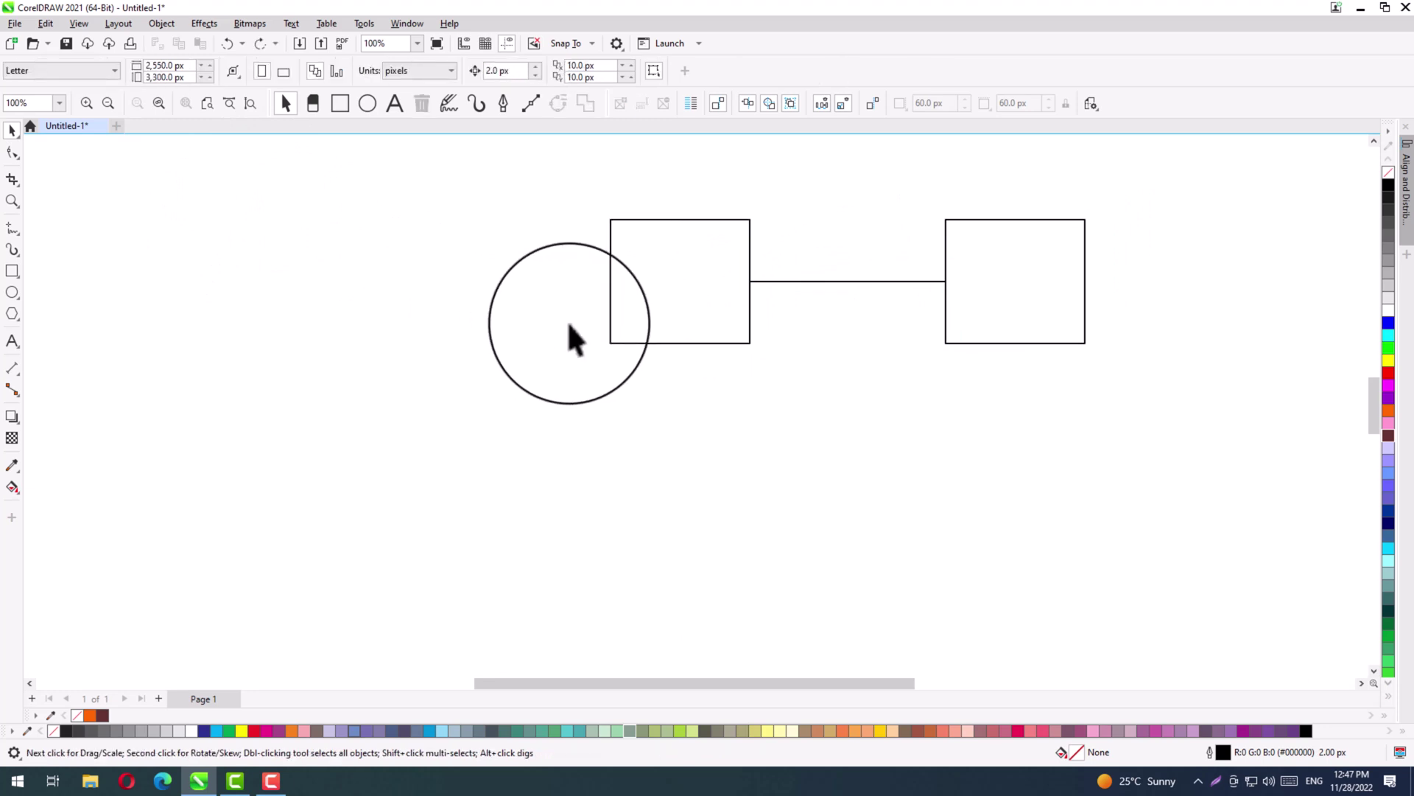
Draw a straight horizontal line about 529 px long beside the left rectangle, convert it to a curve and bend it into an S-shaped wave.
{"action": "left_click", "coordinate": [11, 230]}
{"action": "left_click", "coordinate": [117, 281]}
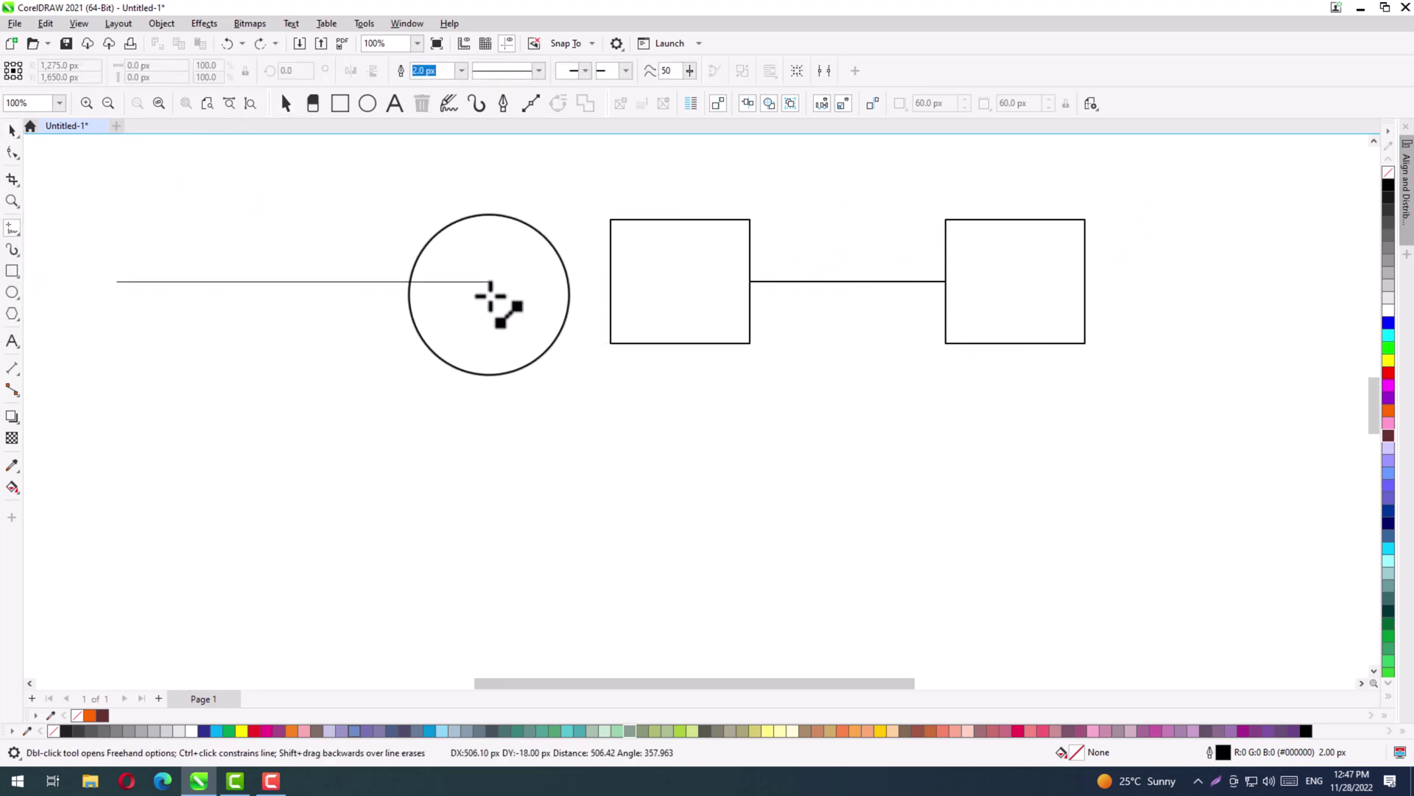
{"action": "left_click", "coordinate": [512, 280]}
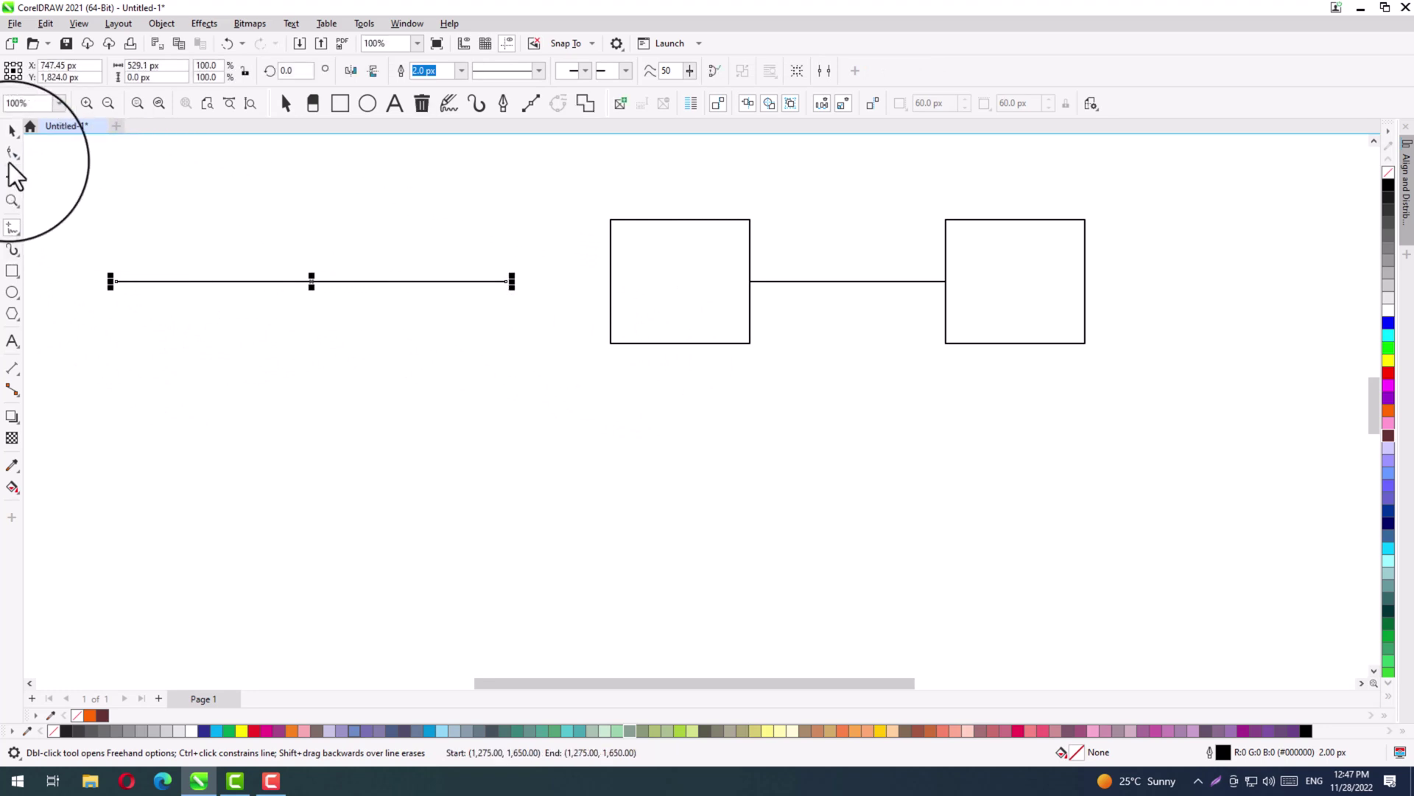
{"action": "mouse_move", "coordinate": [63, 213]}
{"action": "left_mouse_down"}
{"action": "mouse_move", "coordinate": [167, 272]}
{"action": "mouse_move", "coordinate": [575, 337]}
{"action": "left_mouse_up"}
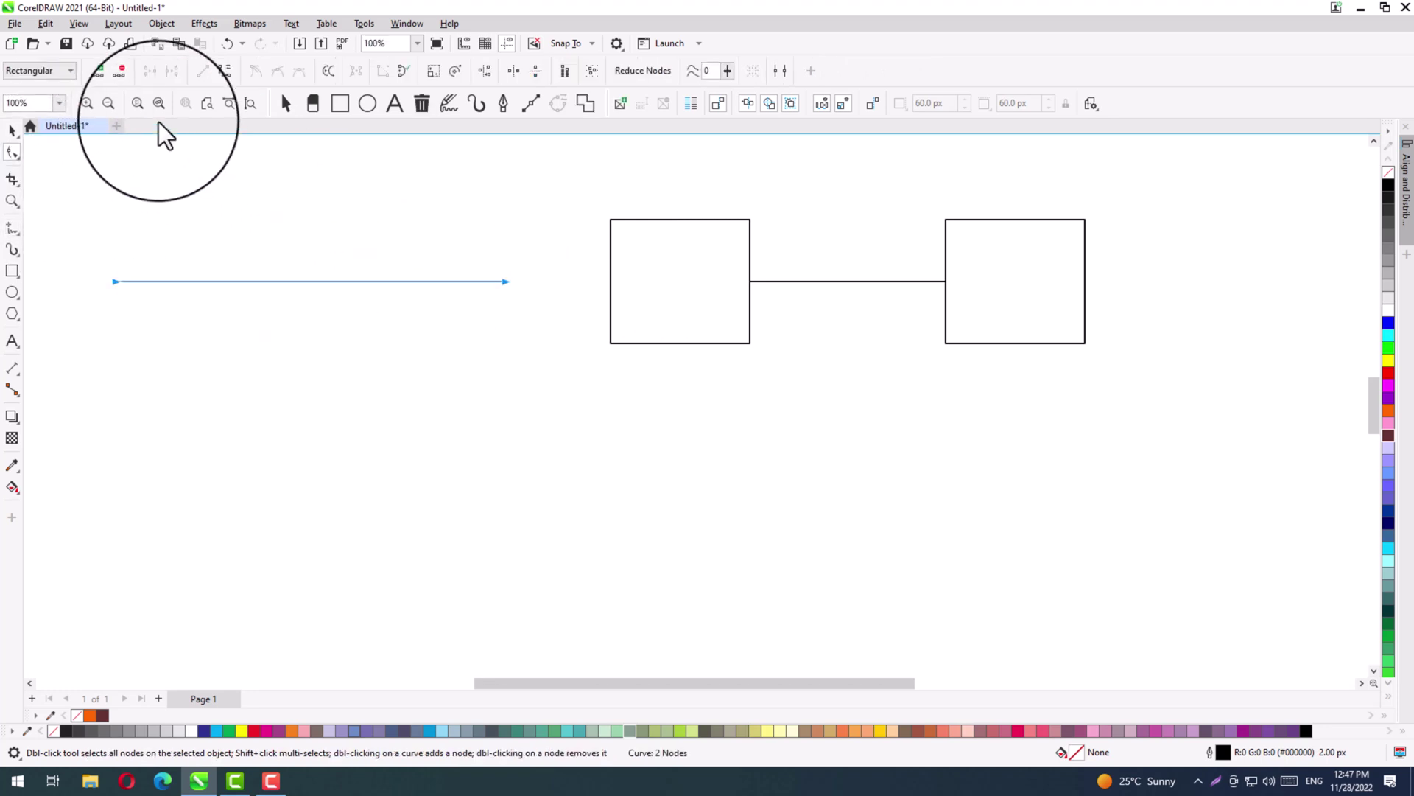
{"action": "left_click", "coordinate": [225, 71]}
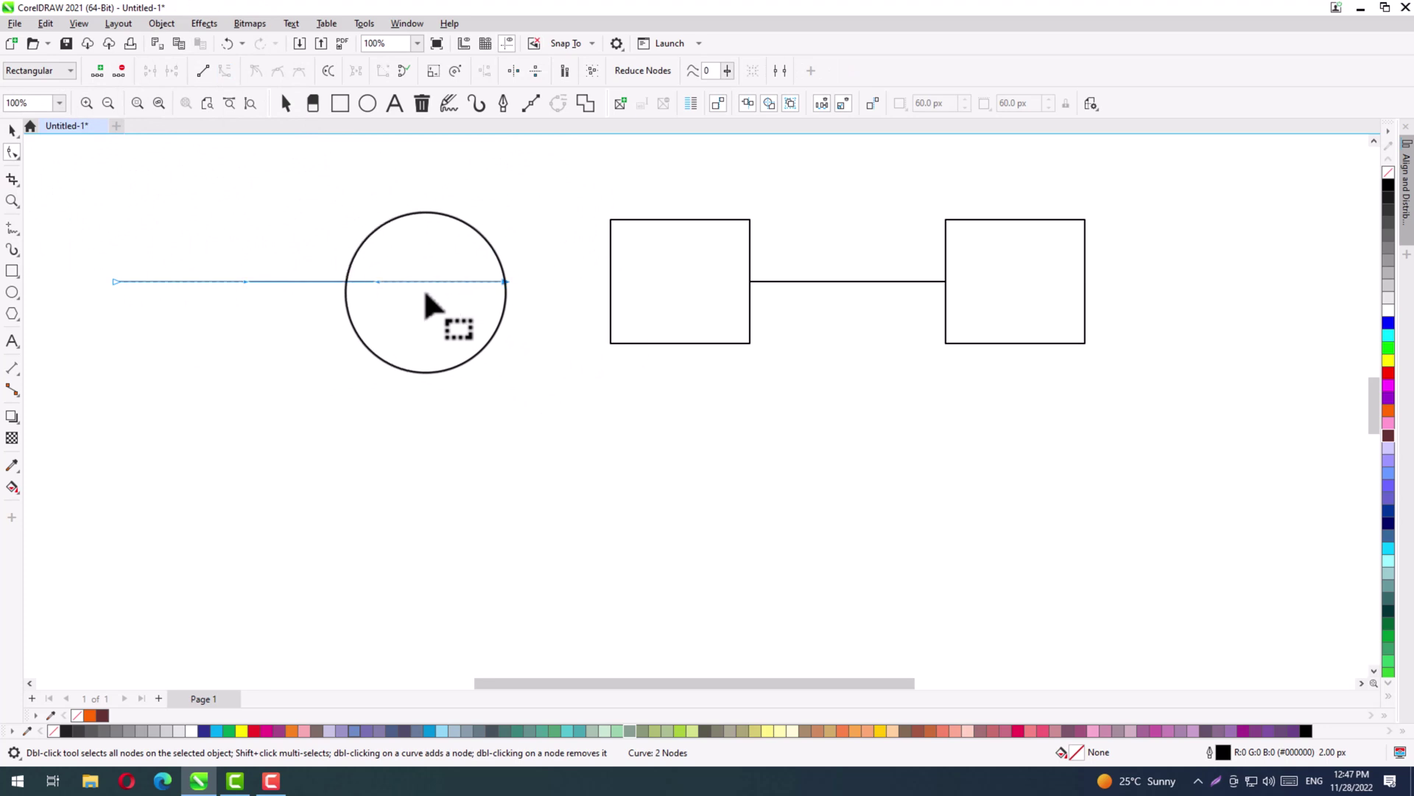
{"action": "left_click_drag", "start_coordinate": [380, 282], "coordinate": [970, 405]}
Replace the straight connector with the wave curve, placing the curve's left end on the left rectangle's lower-right corner.
{"action": "key", "text": "space"}
{"action": "left_click_drag", "start_coordinate": [874, 279], "coordinate": [891, 364]}
{"action": "left_click_drag", "start_coordinate": [864, 304], "coordinate": [733, 372]}
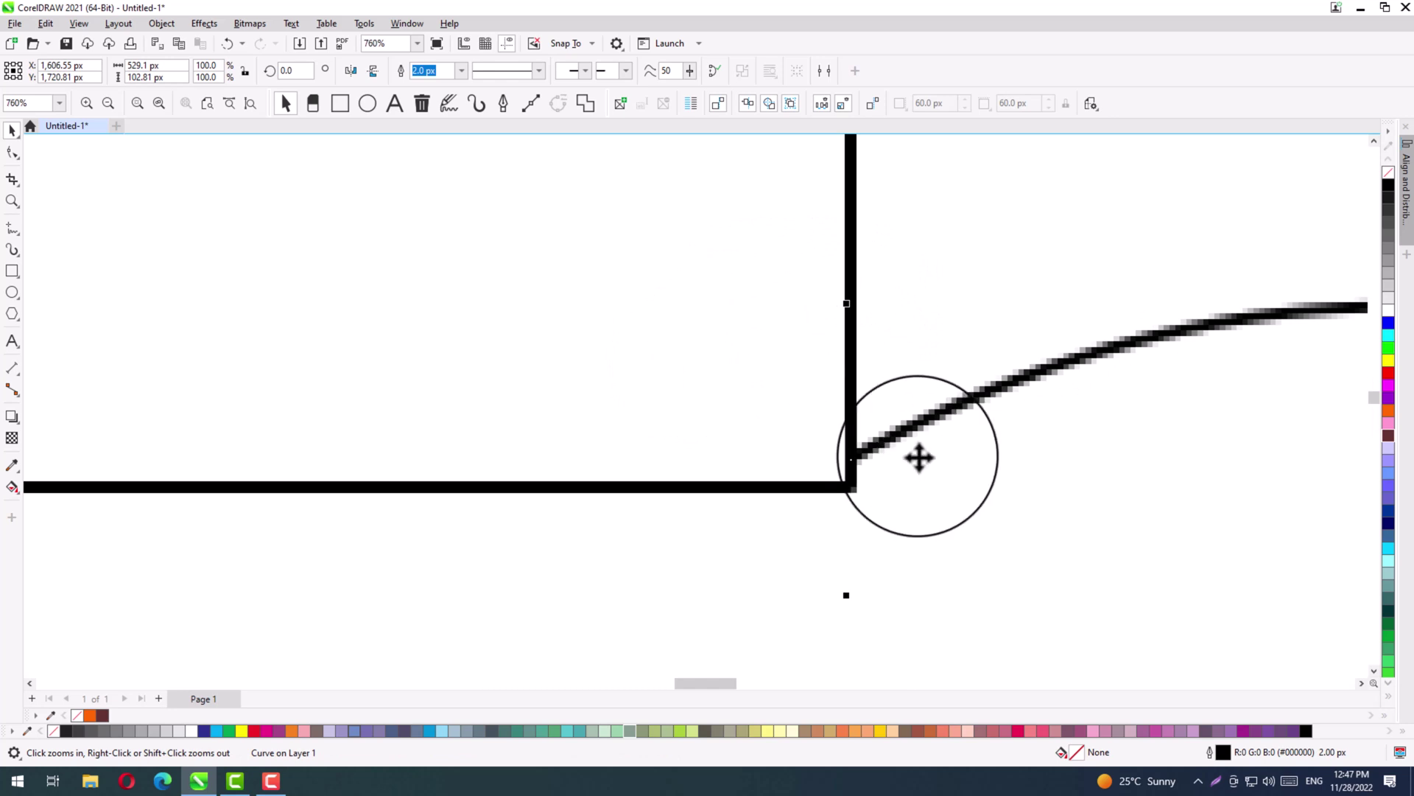
{"action": "mouse_move", "coordinate": [903, 435]}
{"action": "left_mouse_down"}
{"action": "mouse_move", "coordinate": [905, 472]}
{"action": "mouse_move", "coordinate": [902, 460]}
{"action": "left_mouse_up"}
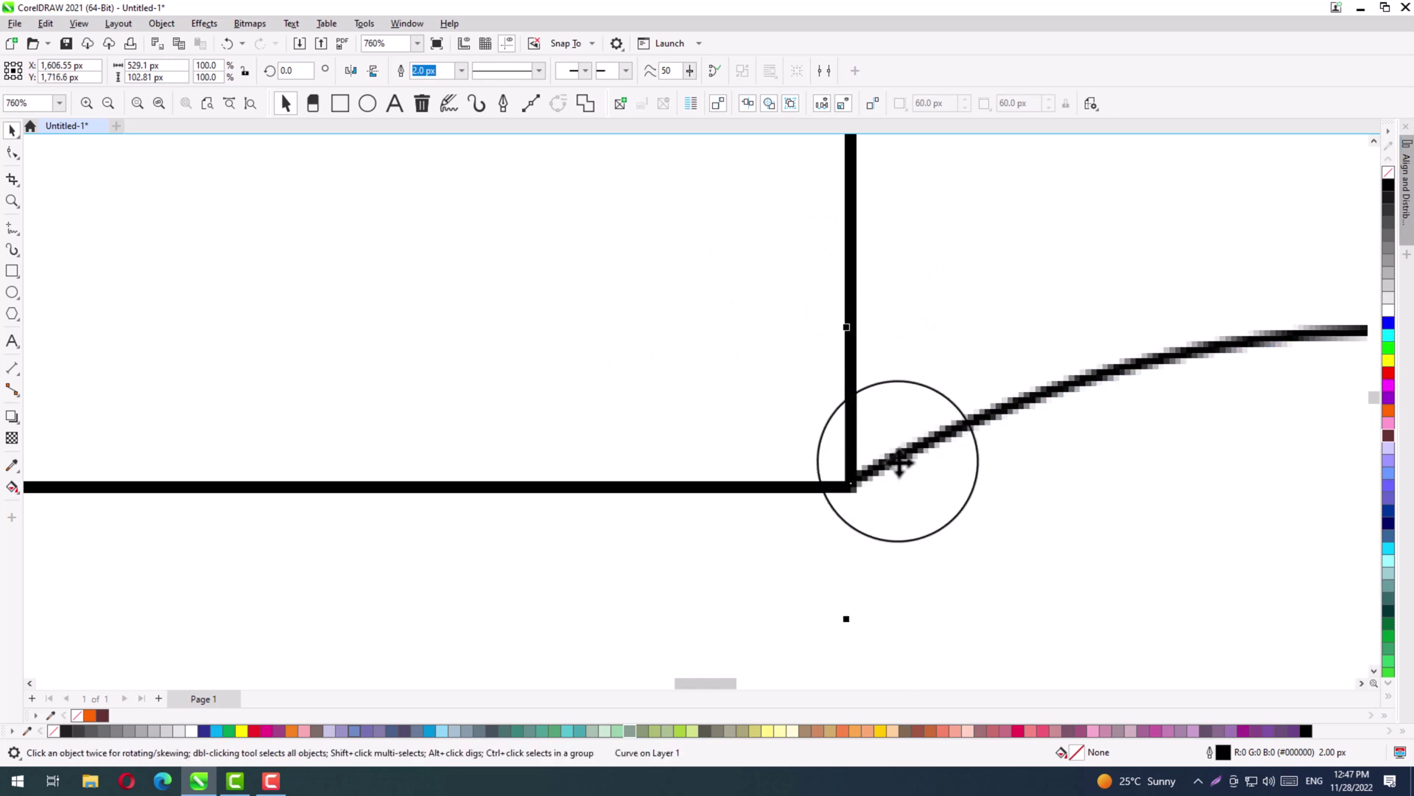
{"action": "left_click", "coordinate": [75, 23]}
{"action": "left_click", "coordinate": [100, 74]}
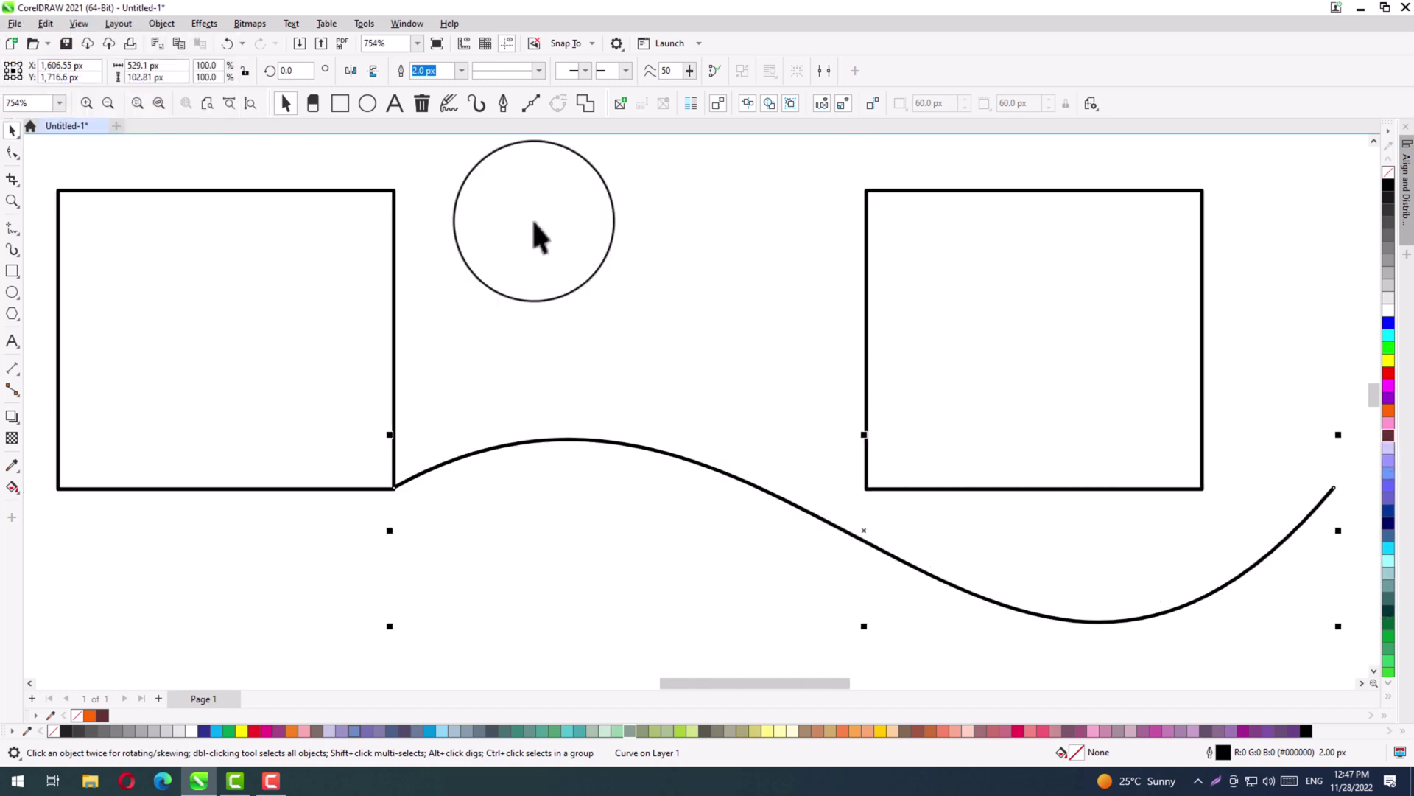
Move the wave curve's right end node onto the right rectangle's lower-left corner.
{"action": "left_click", "coordinate": [12, 153]}
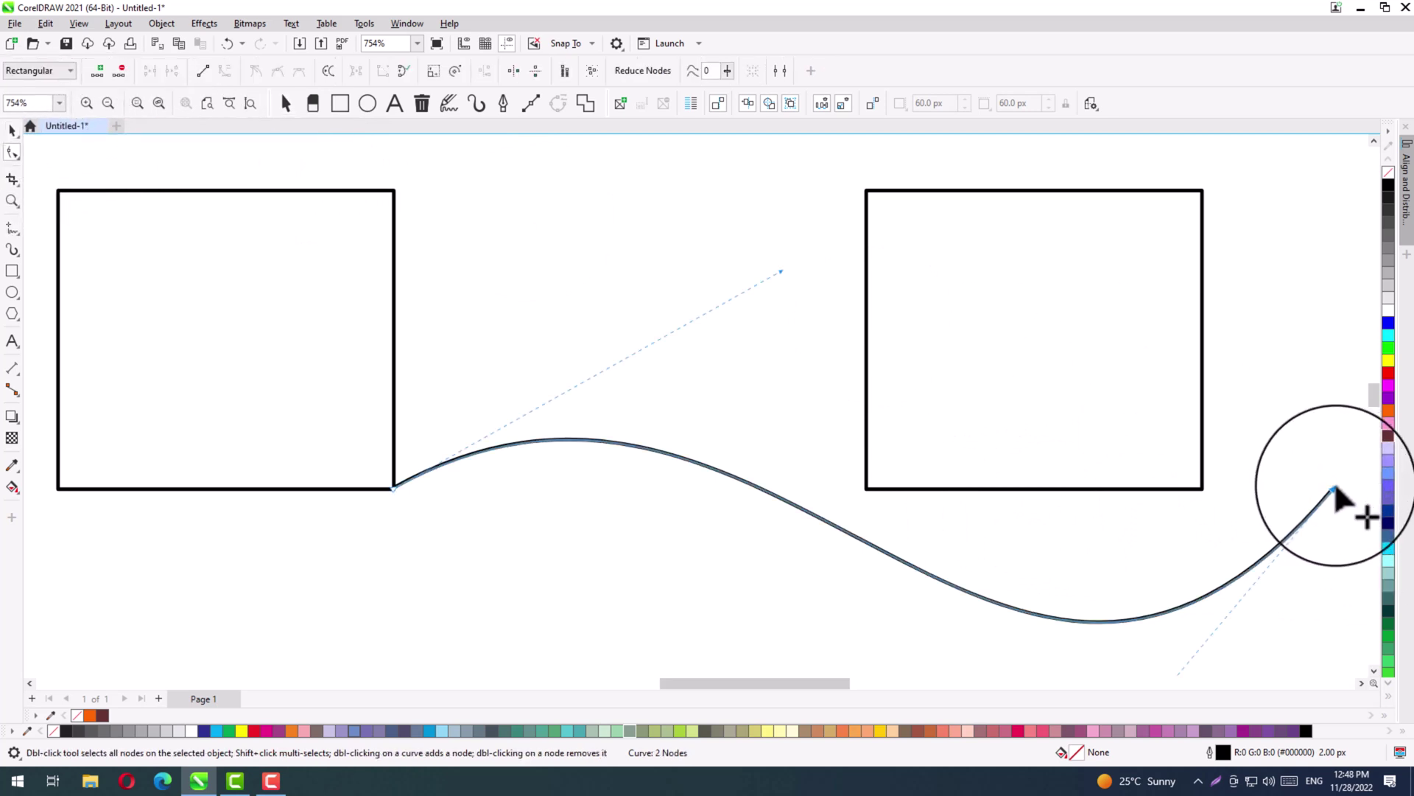
{"action": "left_click_drag", "start_coordinate": [1334, 489], "coordinate": [863, 492]}
{"action": "scroll", "coordinate": [874, 529], "scroll_direction": "down", "scroll_amount": 1}
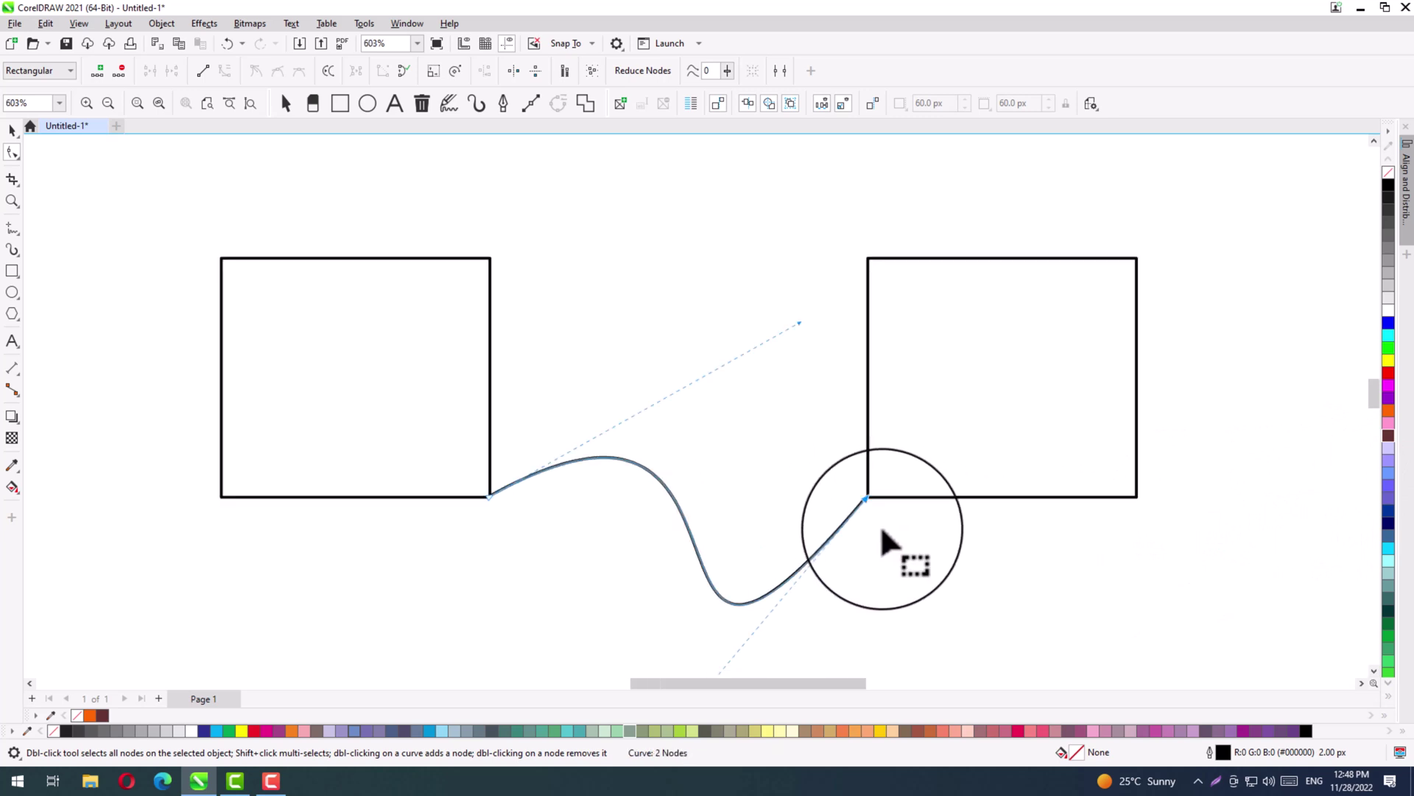
{"action": "key", "text": "F4"}
{"action": "scroll", "coordinate": [886, 531], "scroll_direction": "down", "scroll_amount": 2}
{"action": "scroll", "coordinate": [908, 563], "scroll_direction": "down", "scroll_amount": 2}
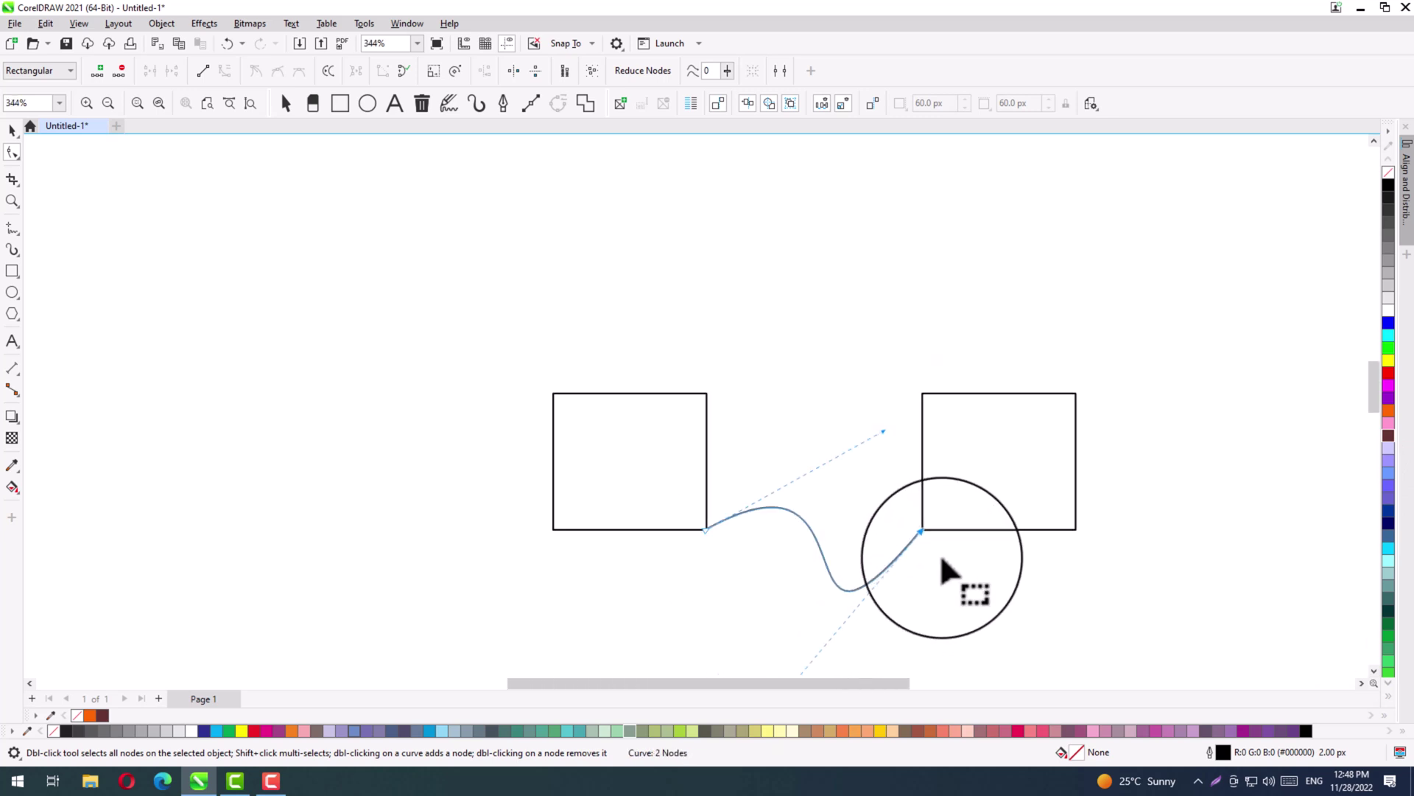
Adjust the control handles at both ends of the connecting curve to form a shallower, more even wave.
{"action": "key", "text": "z"}
{"action": "left_click_drag", "start_coordinate": [994, 391], "coordinate": [573, 716]}
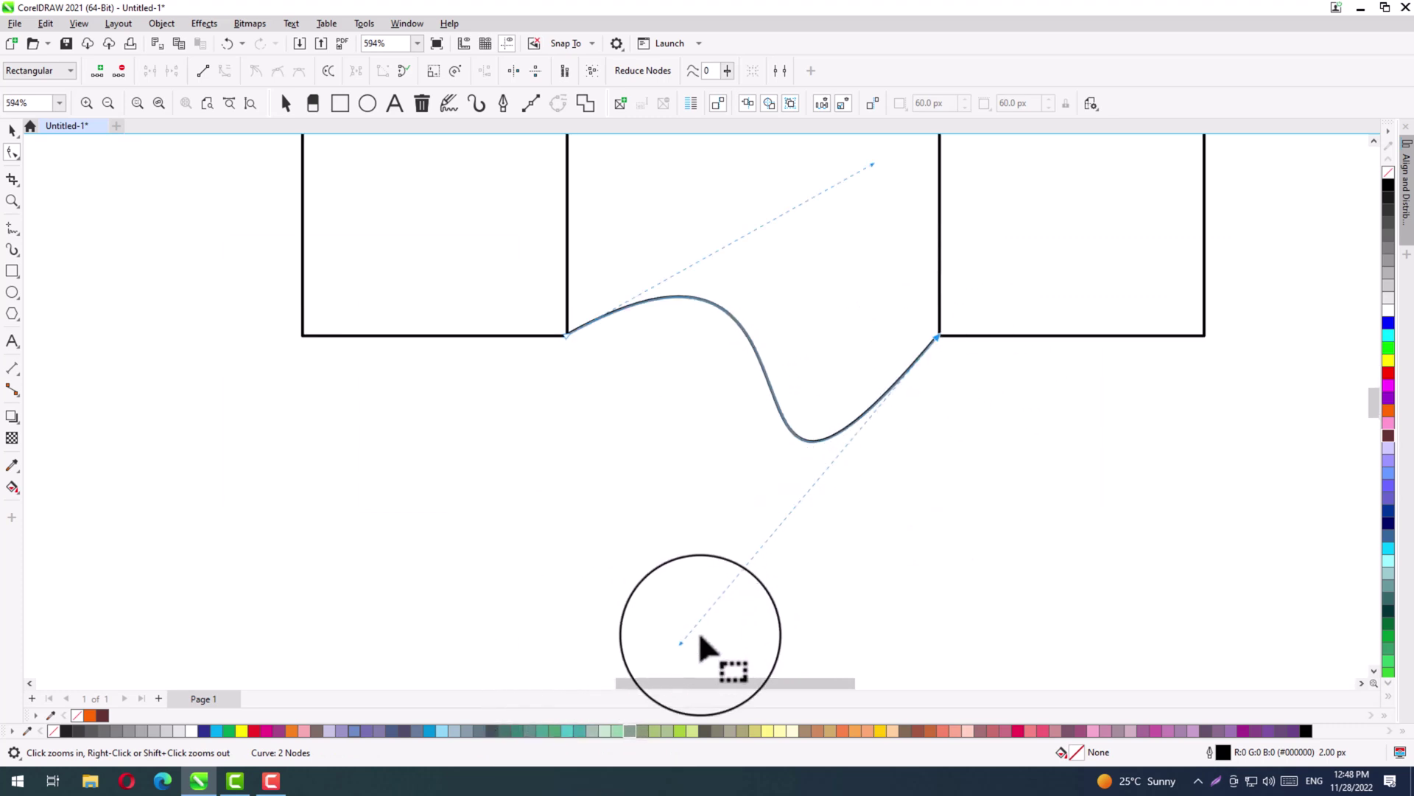
{"action": "left_click_drag", "start_coordinate": [680, 643], "coordinate": [682, 488]}
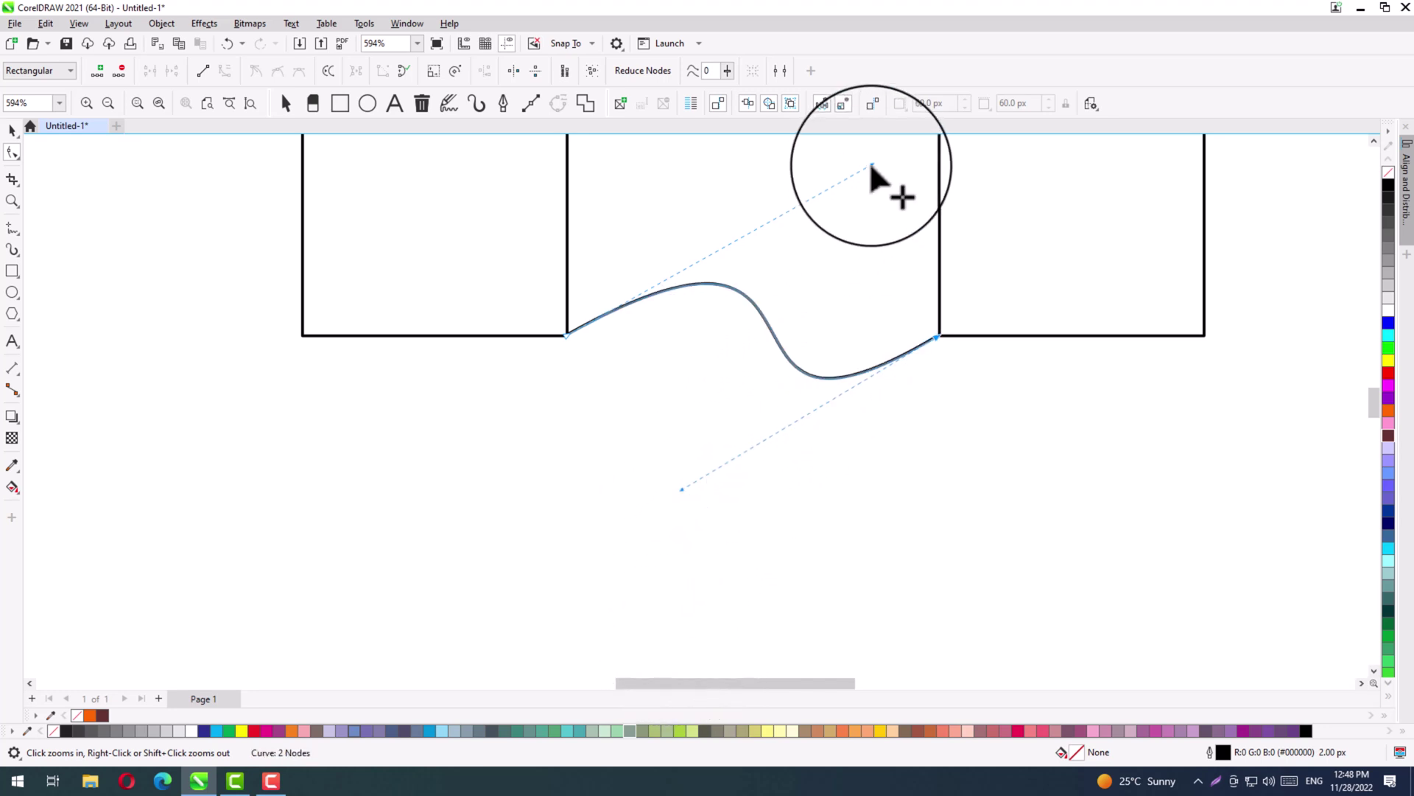
{"action": "left_click_drag", "start_coordinate": [871, 166], "coordinate": [805, 221]}
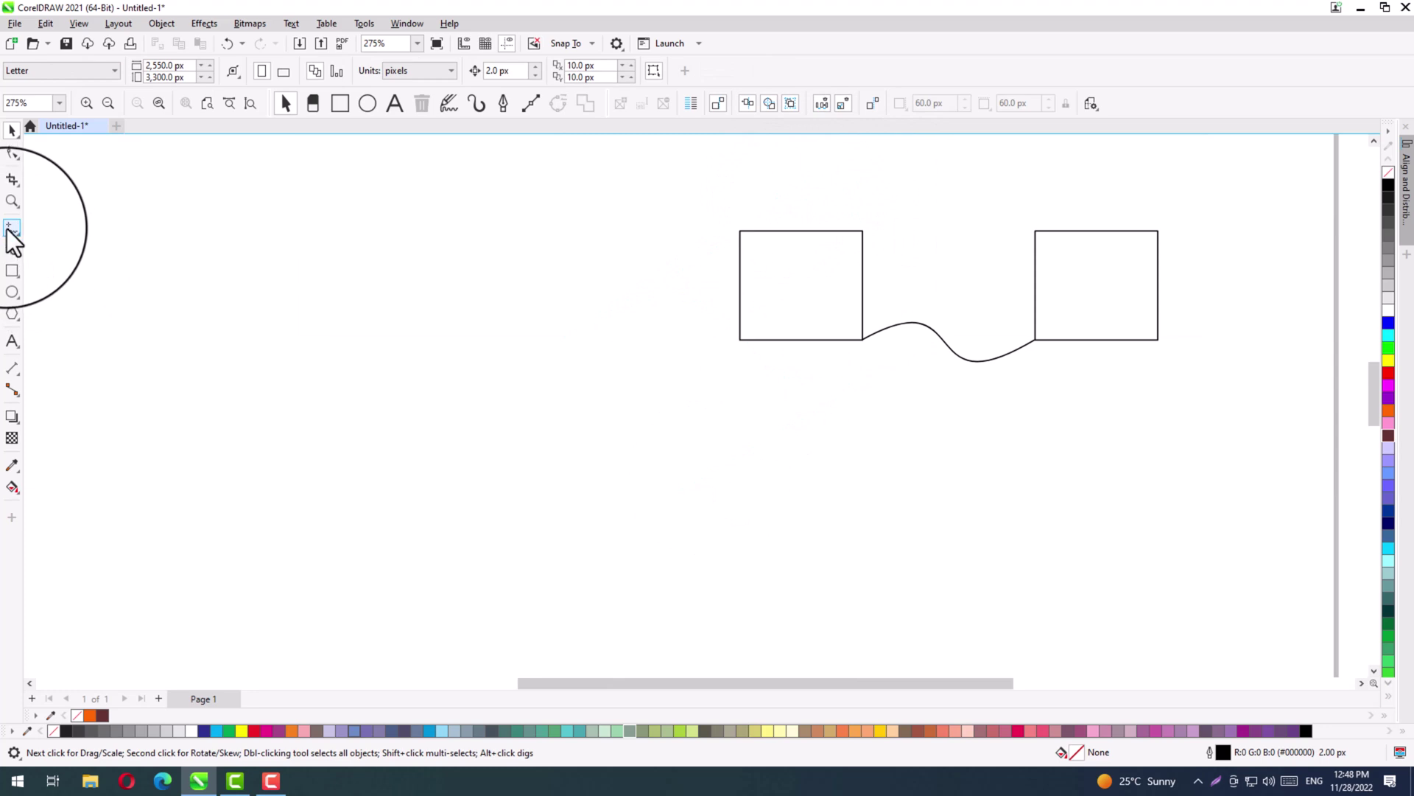
Draw a slanted straight line spanning about 600 × 152 px to the left of the rectangles with the Freehand tool.
{"action": "left_click", "coordinate": [10, 228]}
{"action": "left_click", "coordinate": [195, 286]}
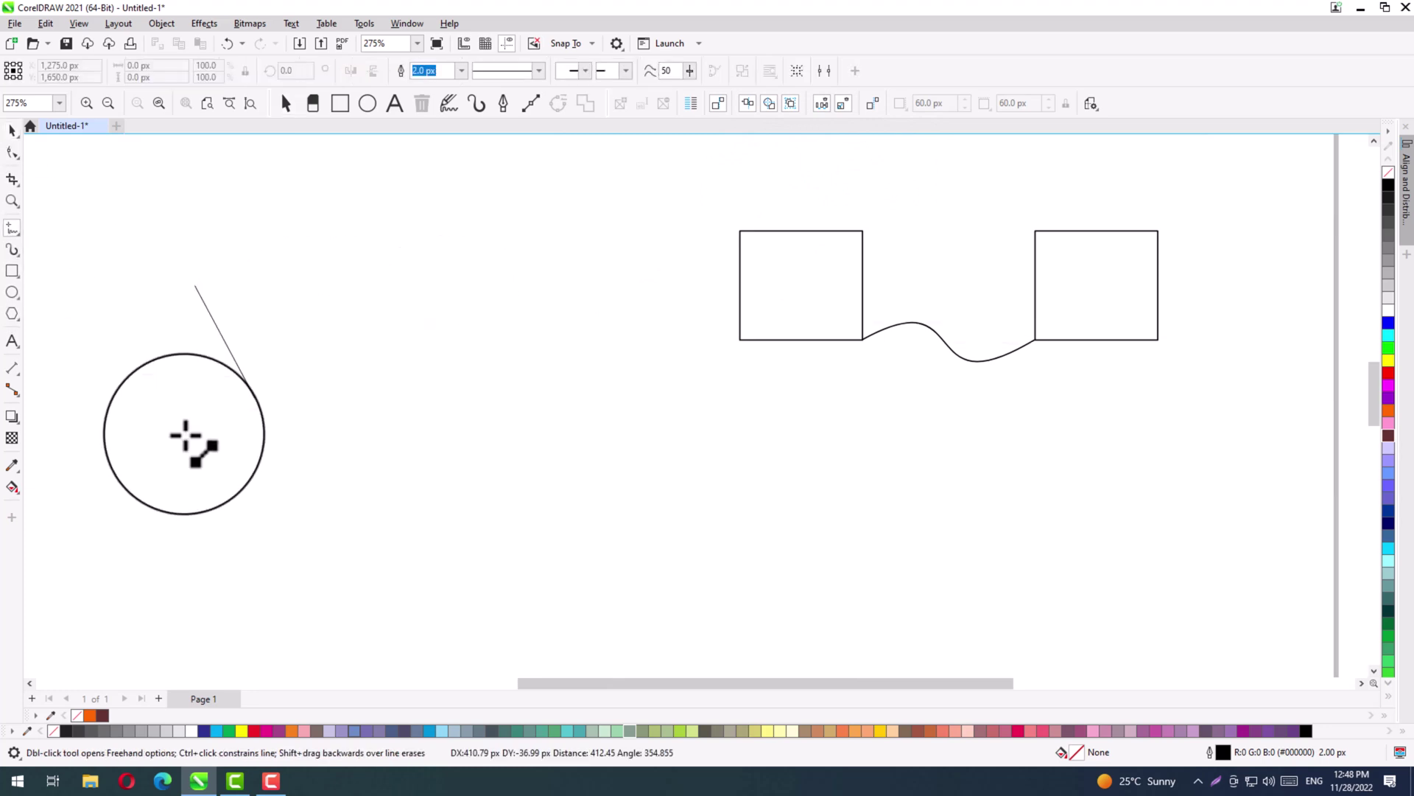
{"action": "left_click", "coordinate": [588, 384]}
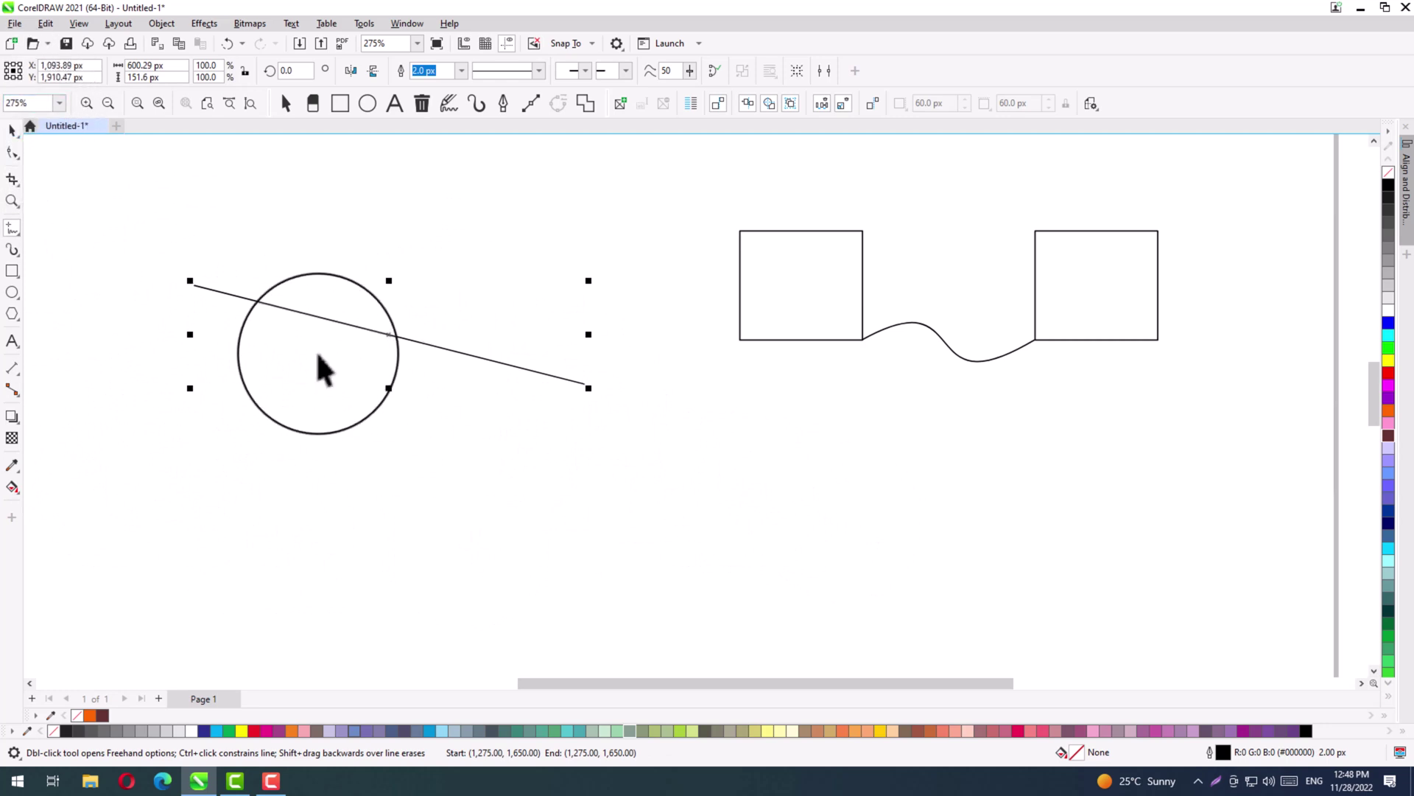
Move the slanted line aside and leave only a single 189 × 168 px rectangle in the working area.
{"action": "key", "text": "space"}
{"action": "left_click_drag", "start_coordinate": [396, 337], "coordinate": [558, 336]}
{"action": "key", "text": "F2"}
{"action": "left_click_drag", "start_coordinate": [685, 270], "coordinate": [465, 436]}
{"action": "left_click_drag", "start_coordinate": [265, 280], "coordinate": [495, 211]}
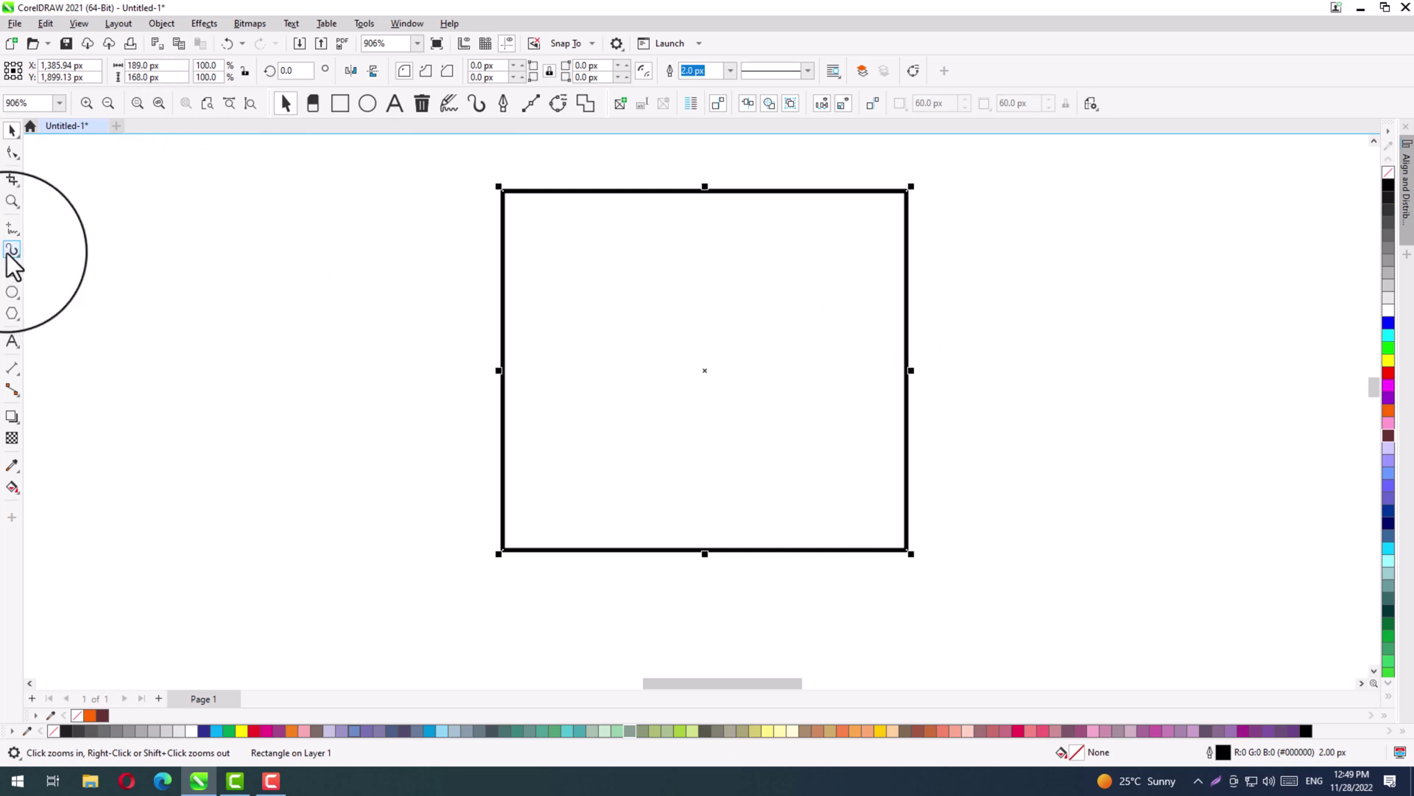
Draw a closed four-sided shape about 143 × 118 px to the left of the rectangle with the Bézier tool.
{"action": "left_click", "coordinate": [12, 230]}
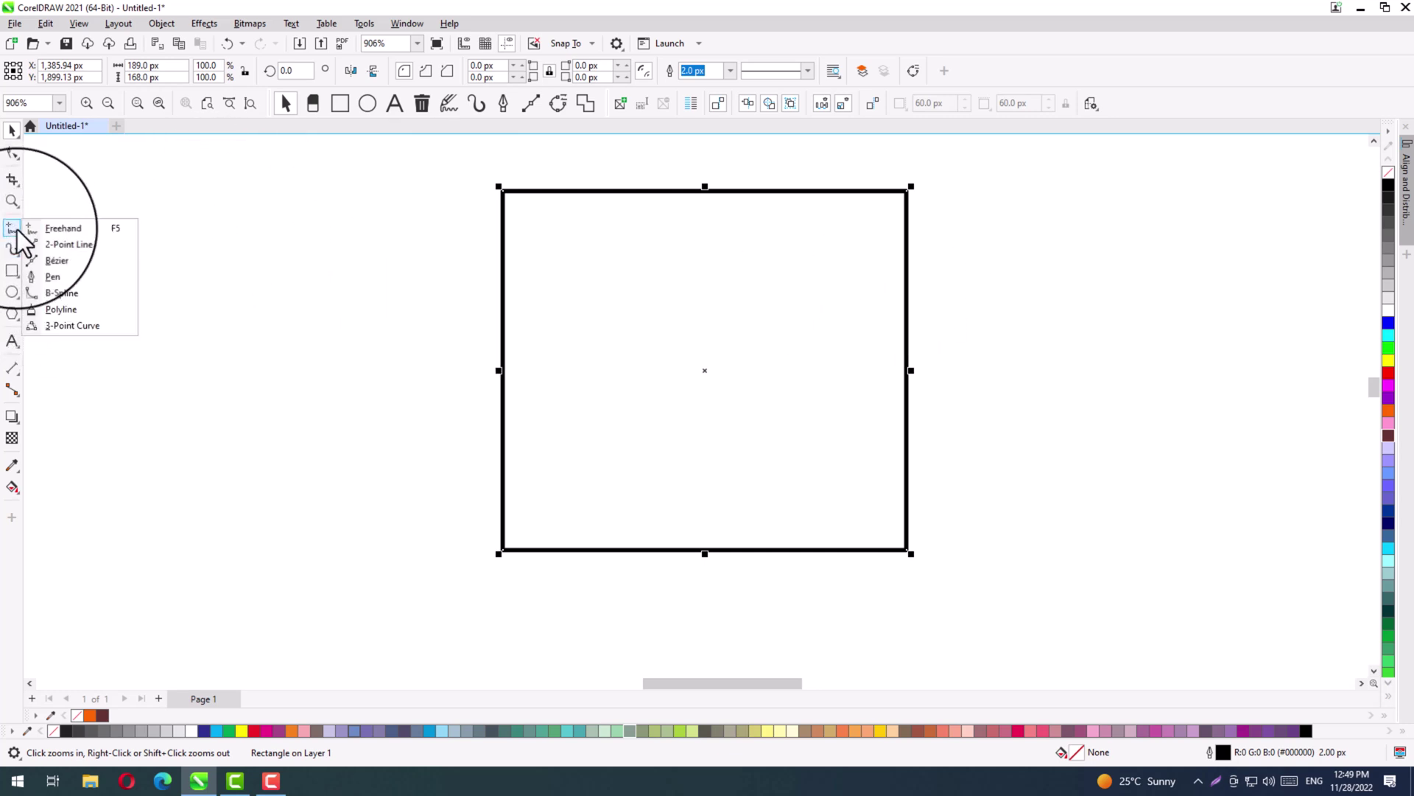
{"action": "left_click", "coordinate": [57, 260]}
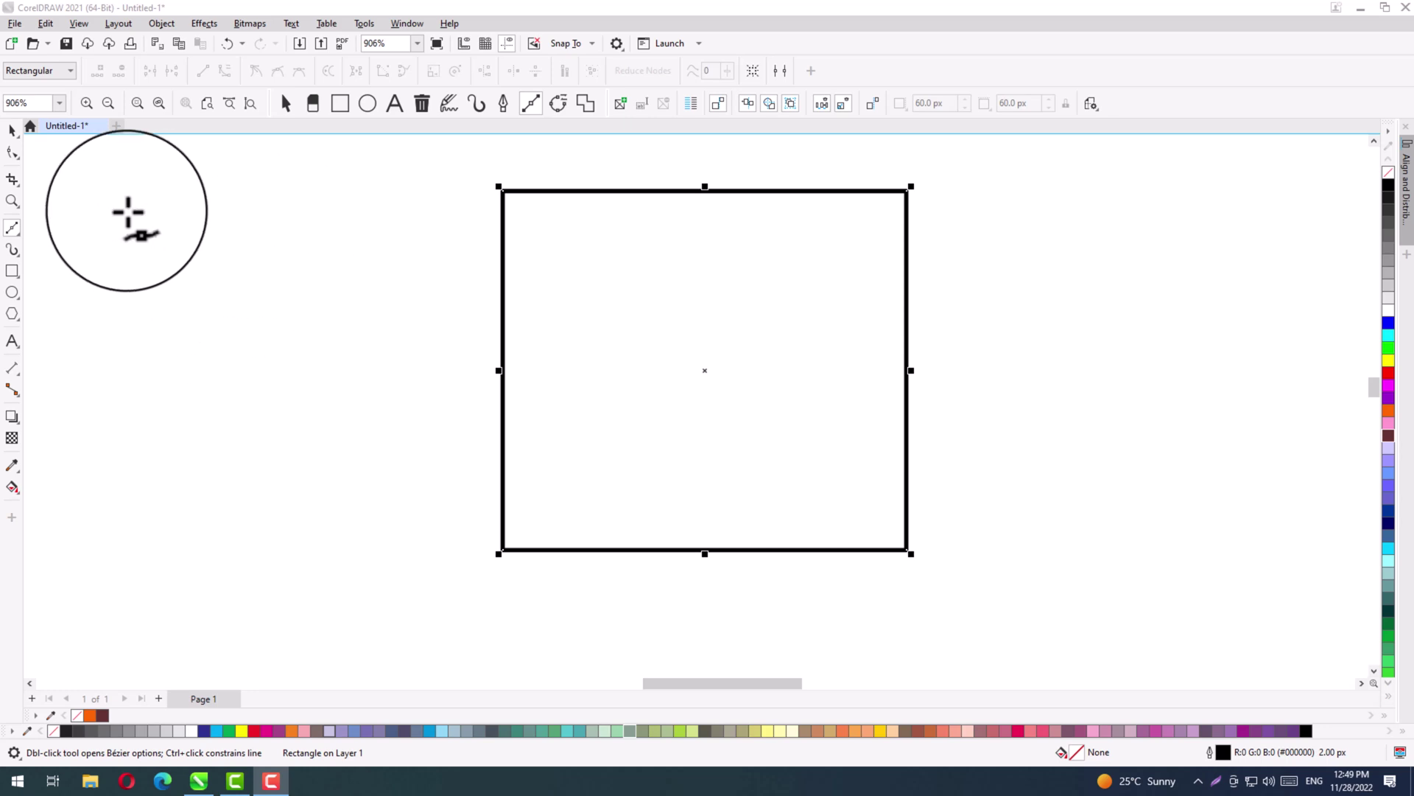
{"action": "left_click", "coordinate": [84, 204]}
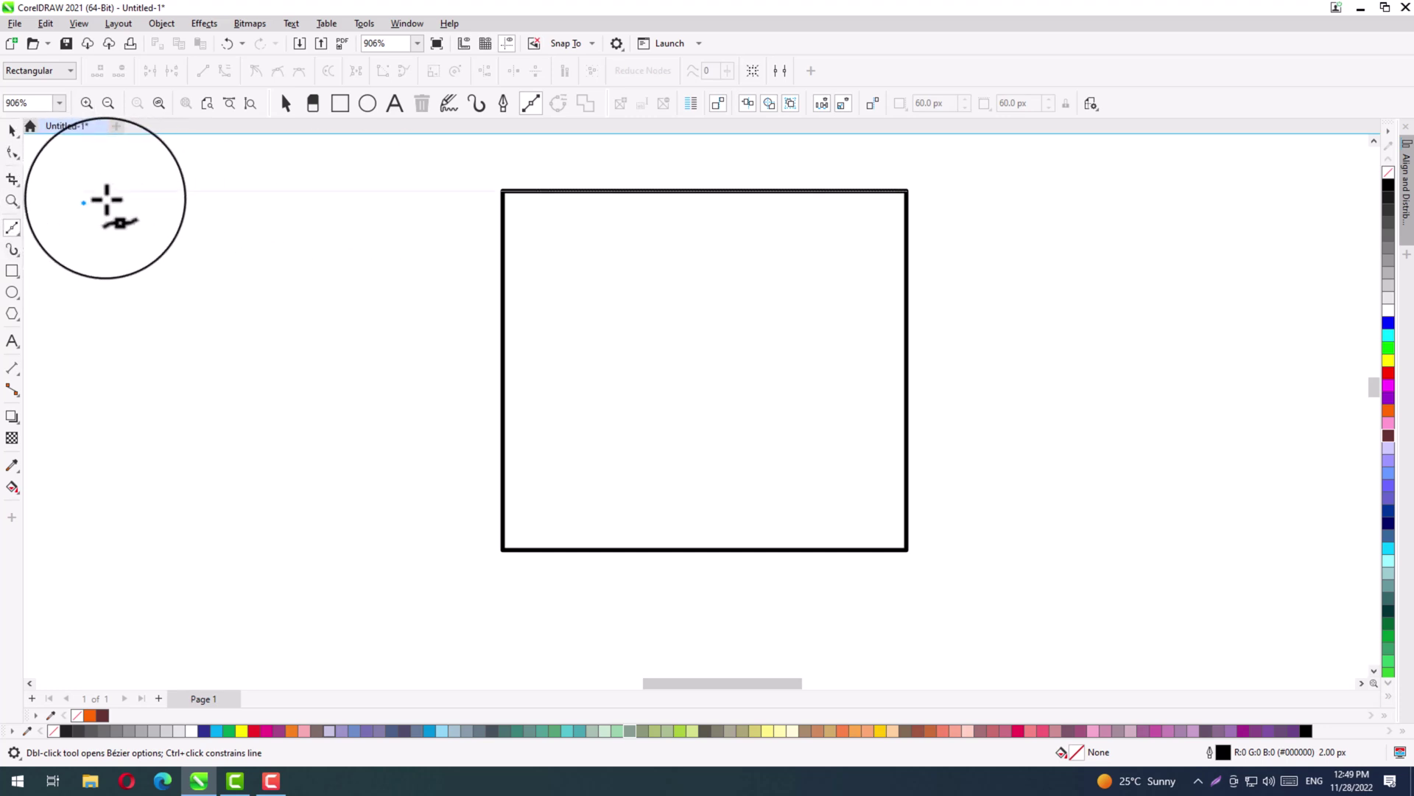
{"action": "double_click", "coordinate": [389, 210]}
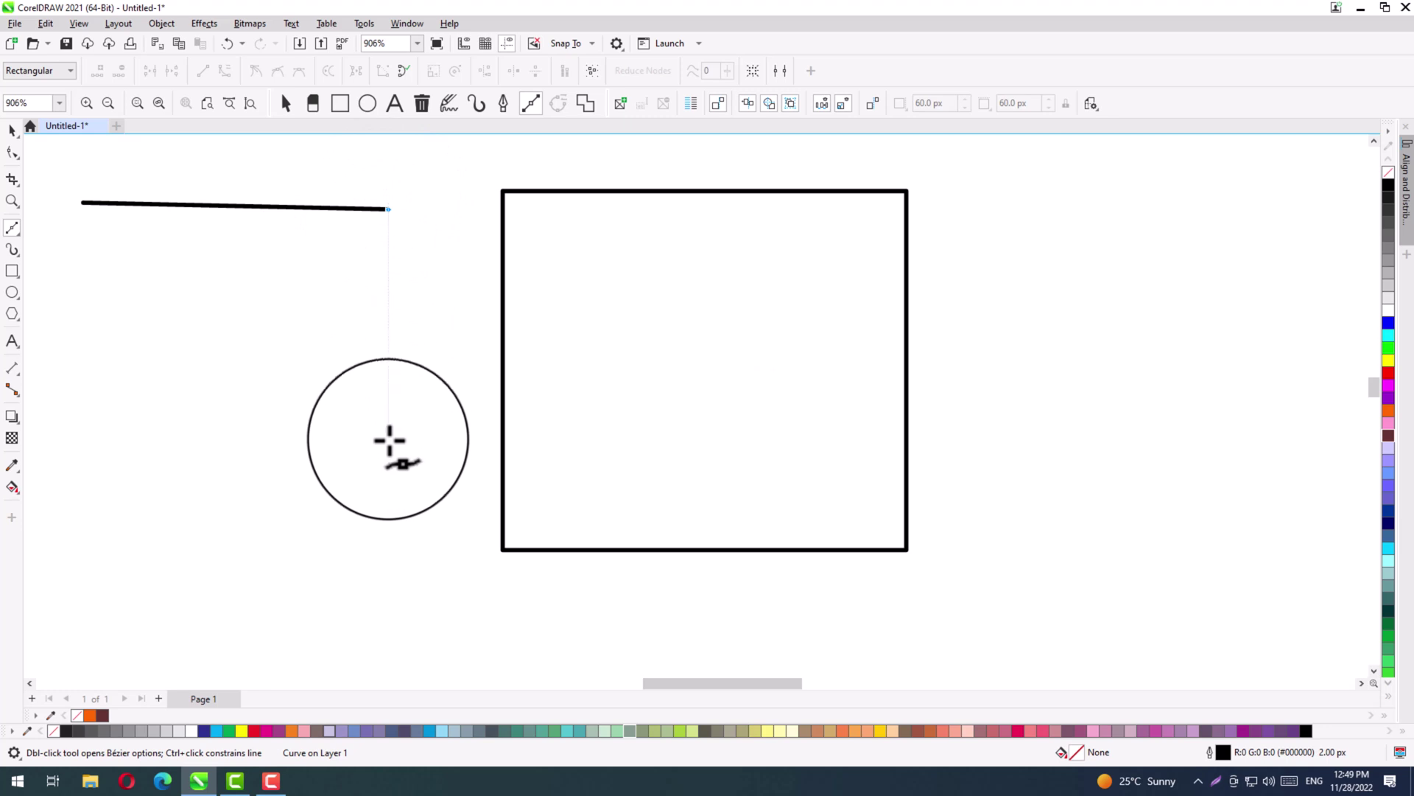
{"action": "left_click", "coordinate": [388, 455]}
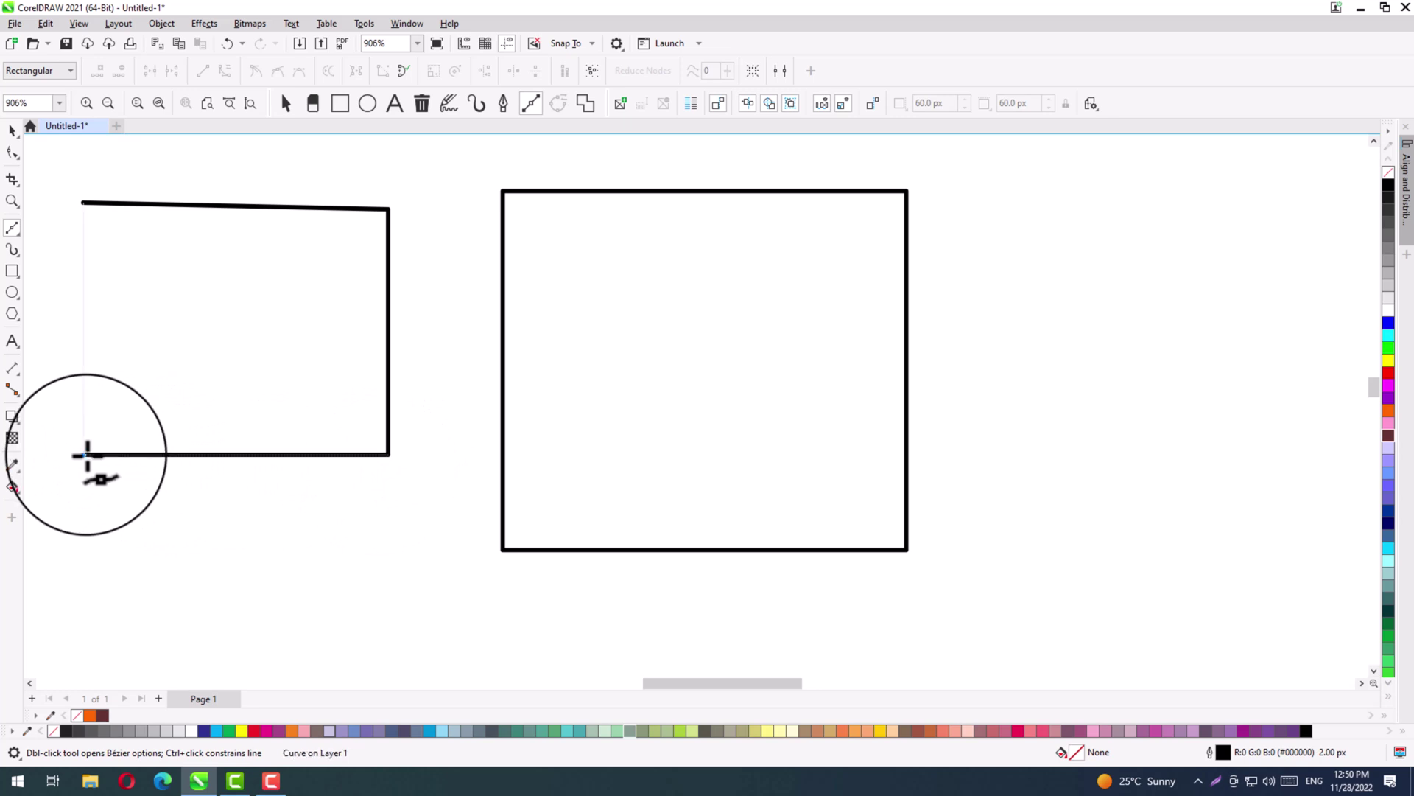
{"action": "left_click", "coordinate": [85, 454]}
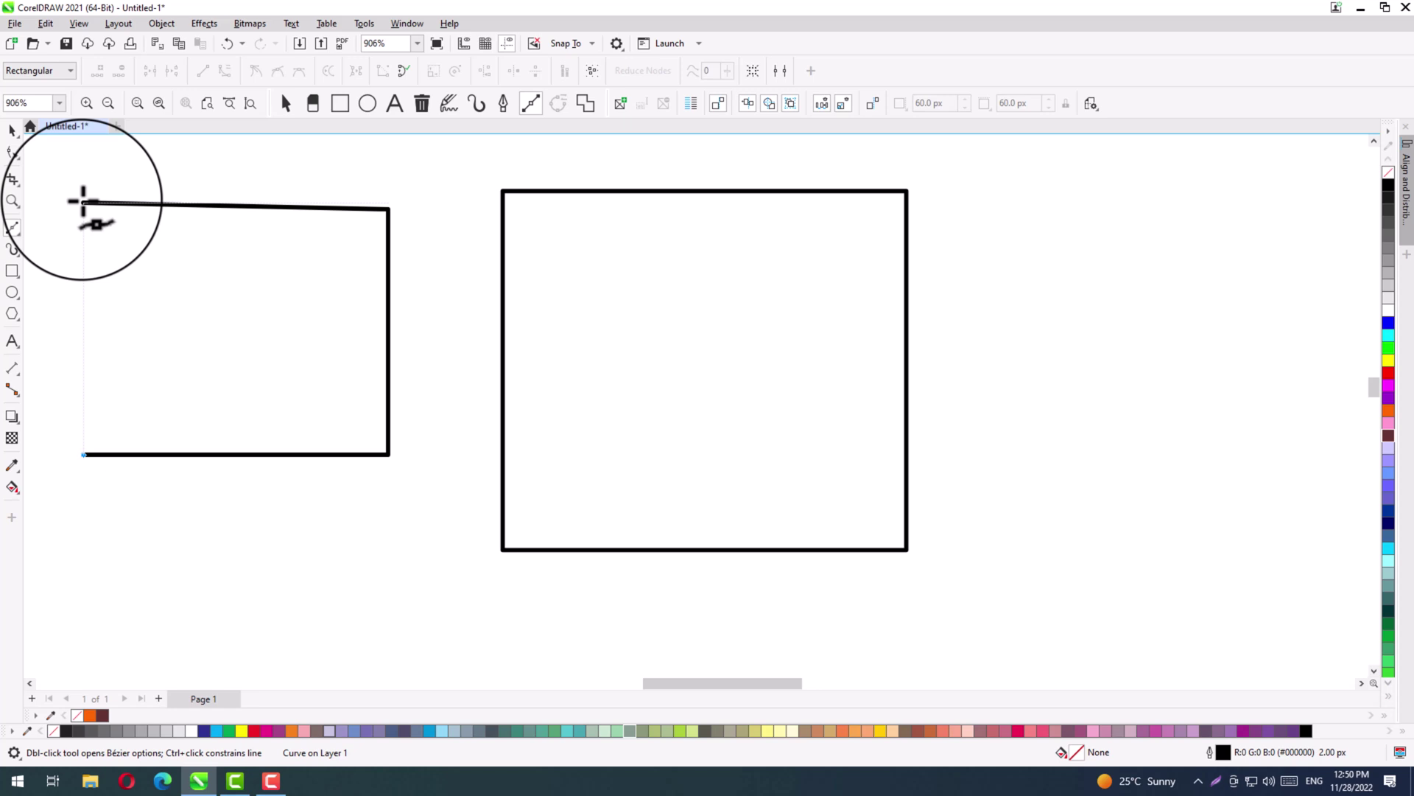
{"action": "left_click", "coordinate": [83, 201]}
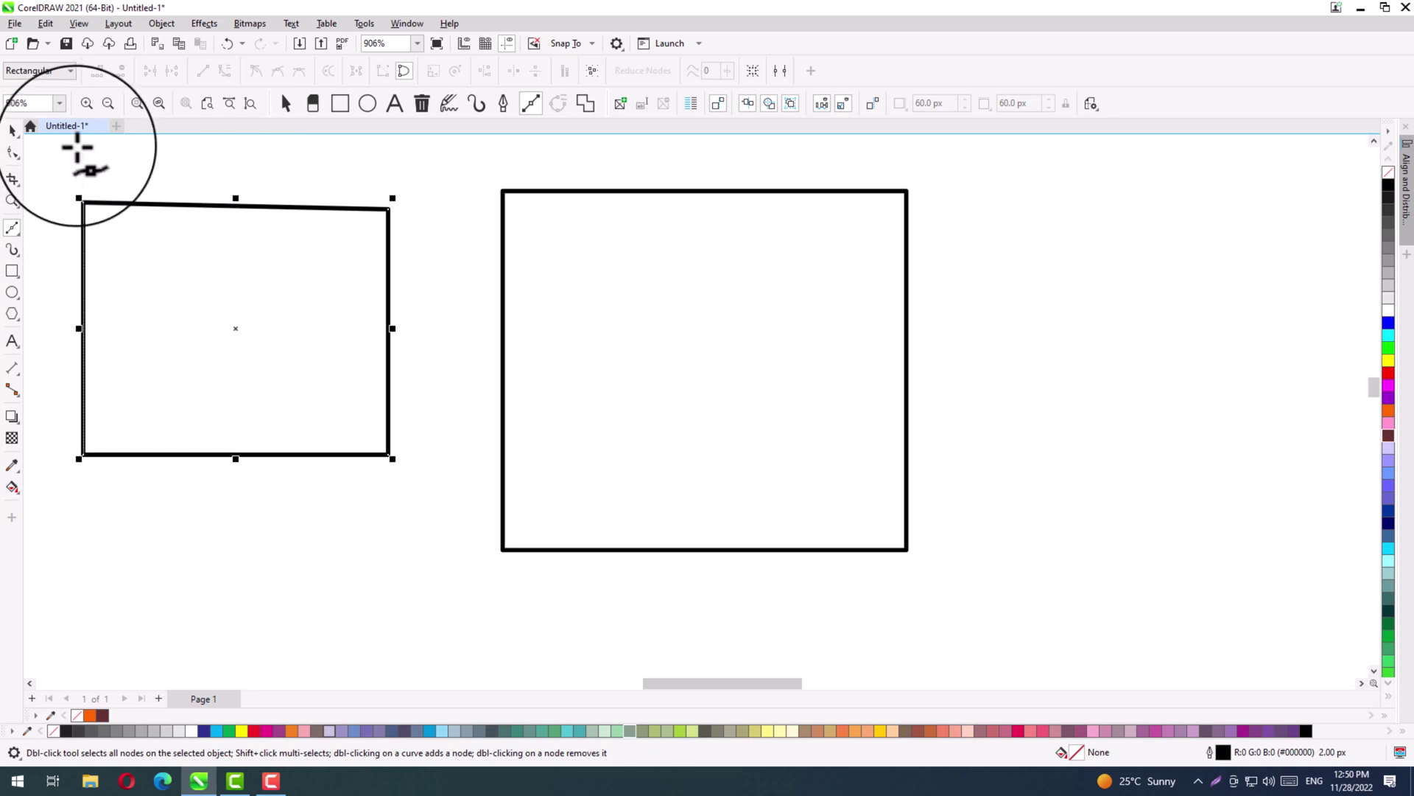
Fill the four-sided shape red and the rectangle orange, and move the red shape so it overlaps the rectangle's left part.
{"action": "left_click_drag", "start_coordinate": [246, 337], "coordinate": [397, 369]}
{"action": "left_click", "coordinate": [1389, 377]}
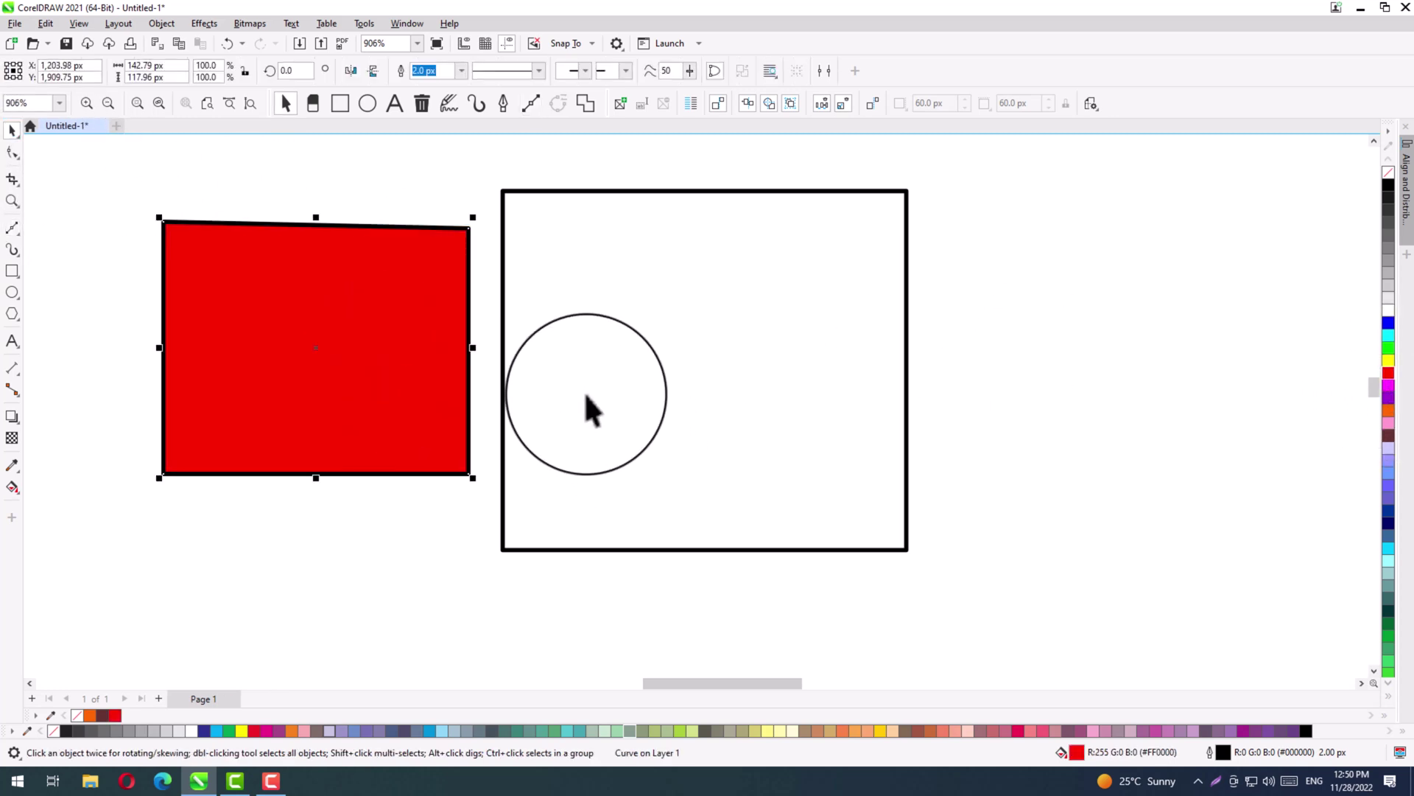
{"action": "left_click_drag", "start_coordinate": [587, 407], "coordinate": [821, 413]}
{"action": "left_click", "coordinate": [1386, 411]}
{"action": "left_click_drag", "start_coordinate": [383, 369], "coordinate": [665, 391]}
{"action": "left_click", "coordinate": [318, 369]}
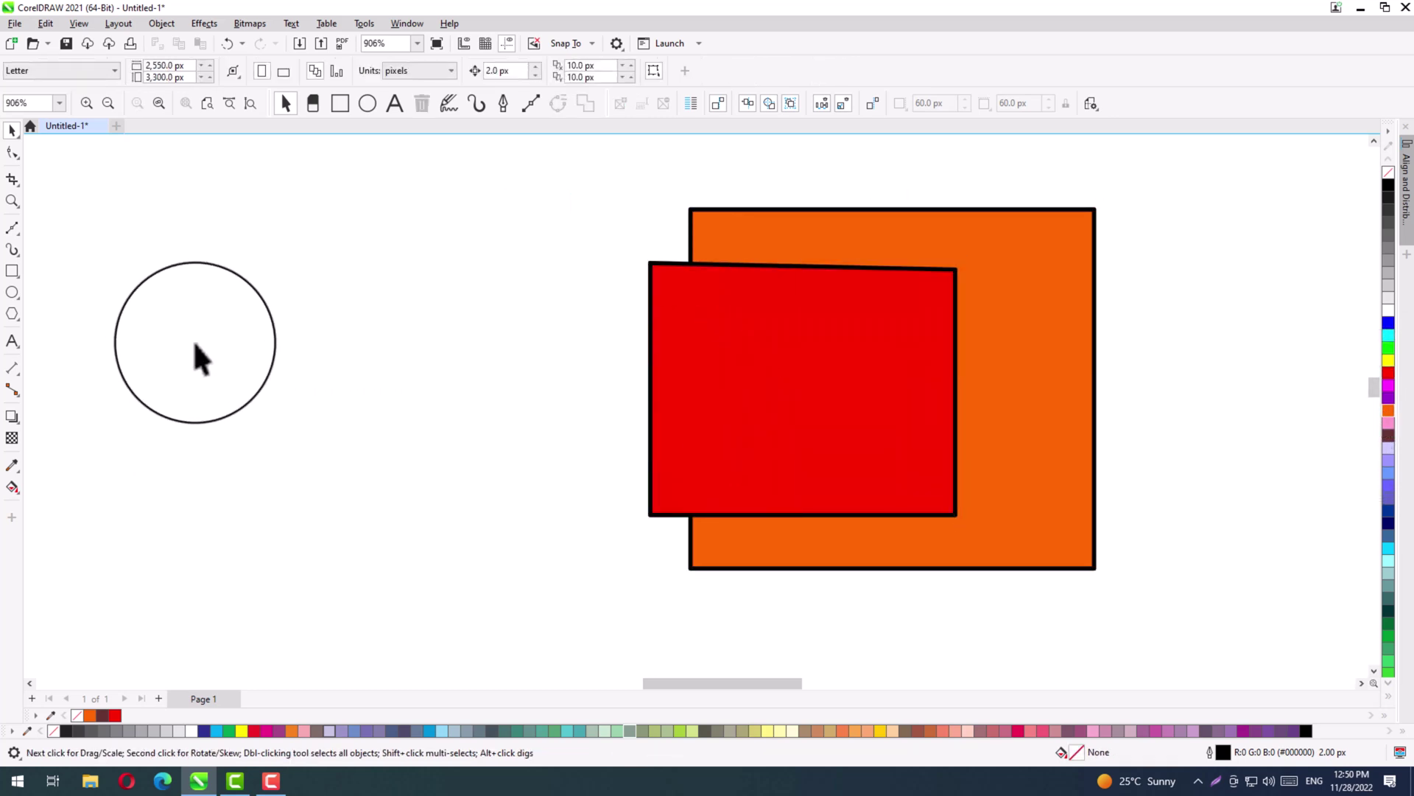
Draw a closed, irregular zigzag polygon about 205 × 142 px to the left of the filled shapes with the Bézier tool.
{"action": "left_click", "coordinate": [10, 230]}
{"action": "left_click", "coordinate": [121, 244]}
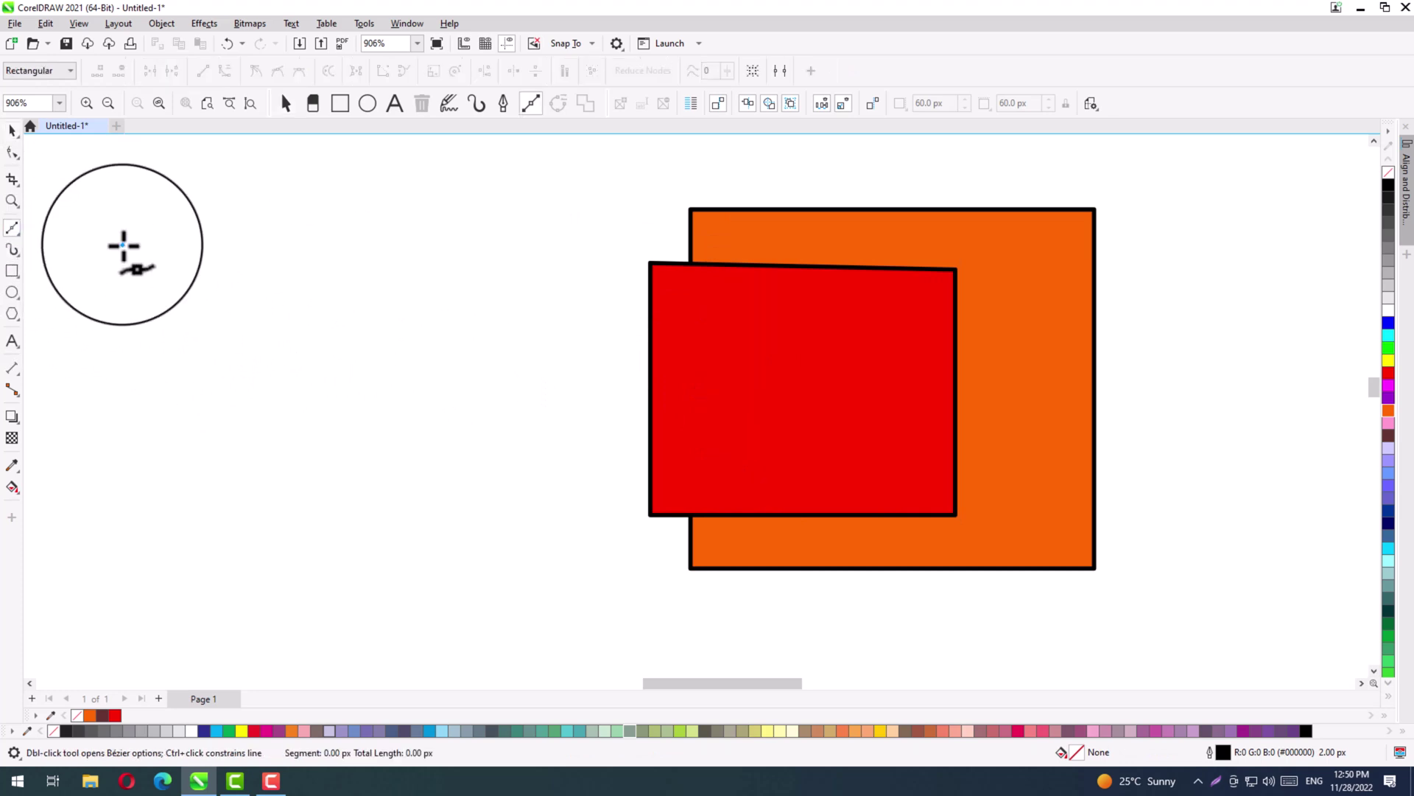
{"action": "left_click", "coordinate": [495, 371]}
{"action": "double_click", "coordinate": [310, 524]}
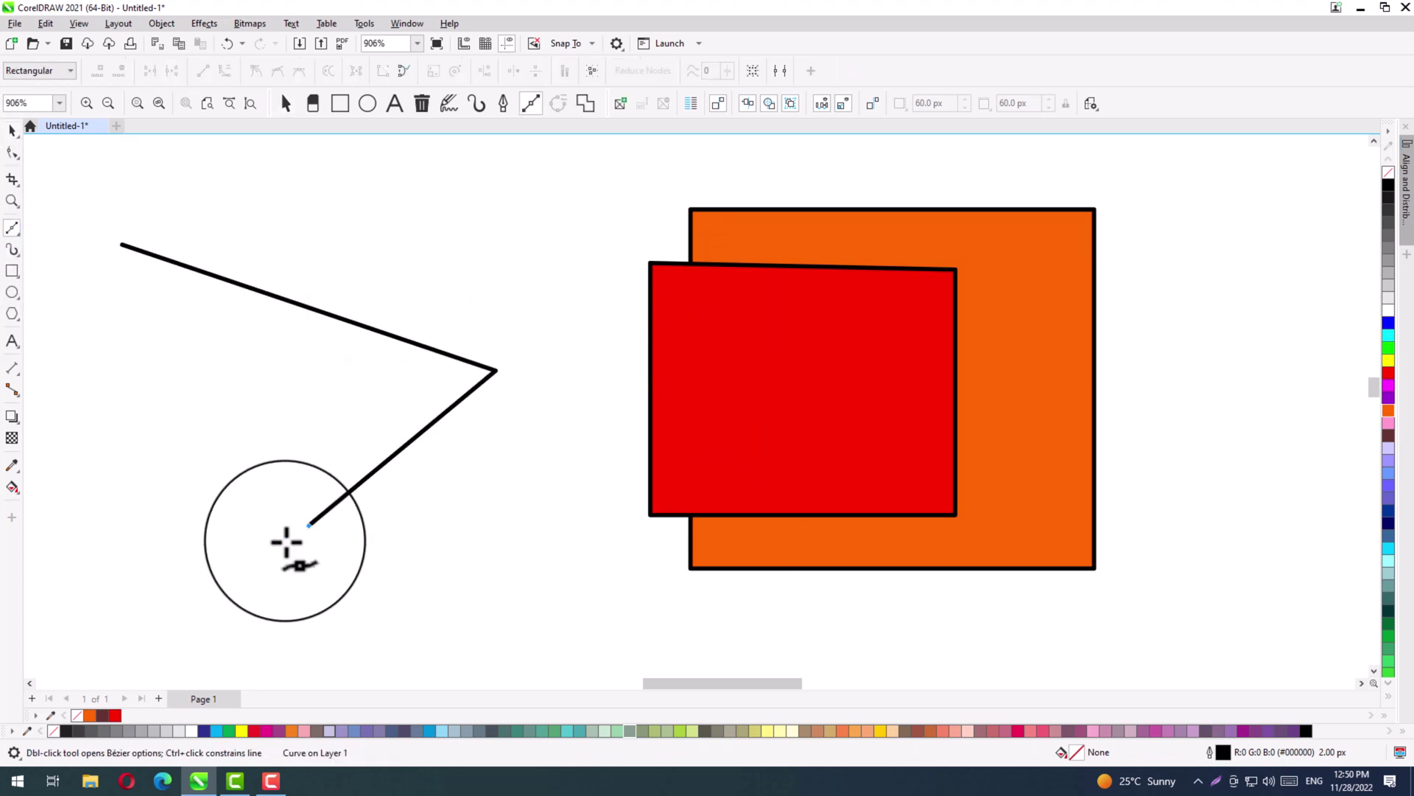
{"action": "left_click", "coordinate": [197, 549]}
{"action": "double_click", "coordinate": [310, 433]}
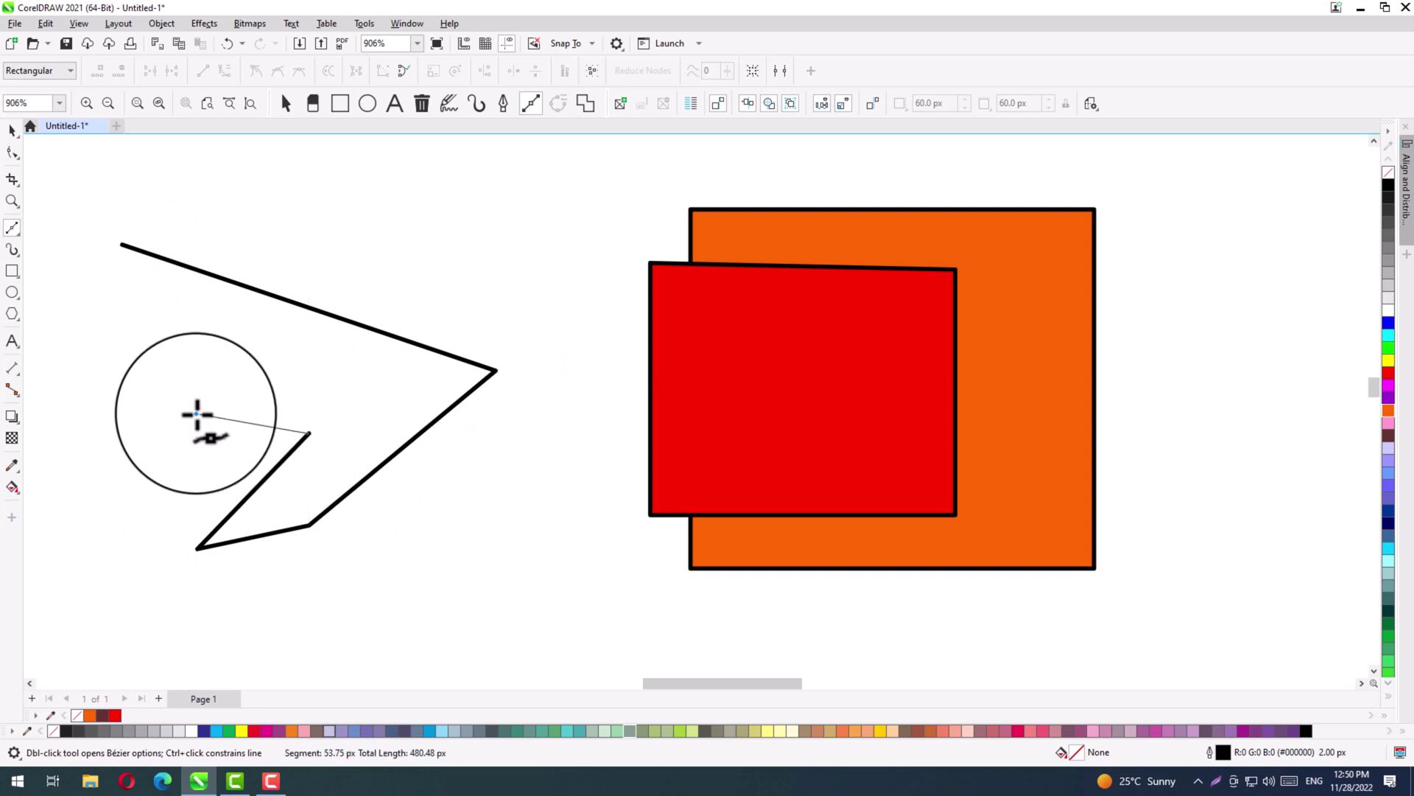
{"action": "double_click", "coordinate": [195, 414]}
{"action": "double_click", "coordinate": [159, 531]}
{"action": "double_click", "coordinate": [90, 541]}
{"action": "double_click", "coordinate": [106, 442]}
{"action": "double_click", "coordinate": [236, 352]}
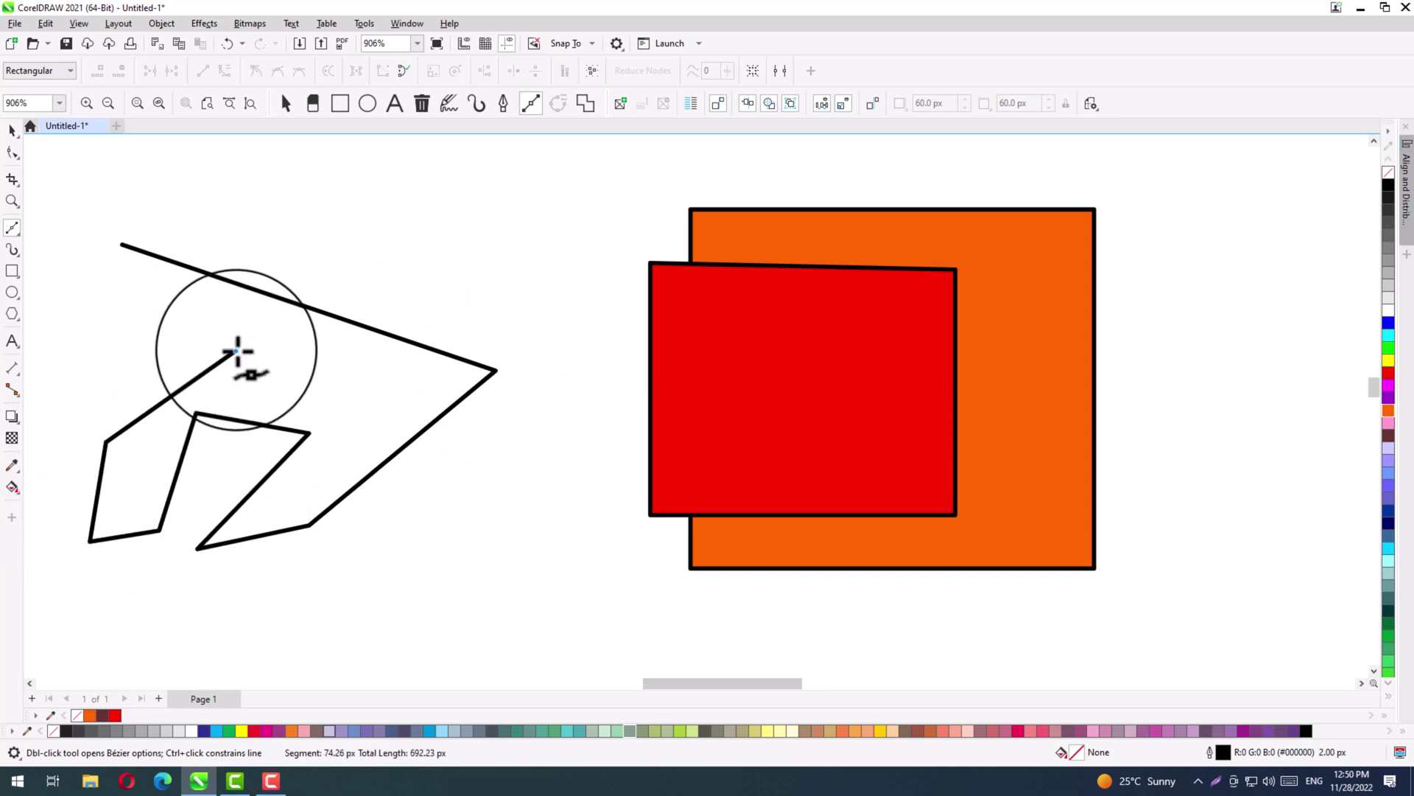
{"action": "double_click", "coordinate": [129, 354]}
{"action": "left_click", "coordinate": [90, 377]}
{"action": "double_click", "coordinate": [58, 340]}
{"action": "double_click", "coordinate": [59, 292]}
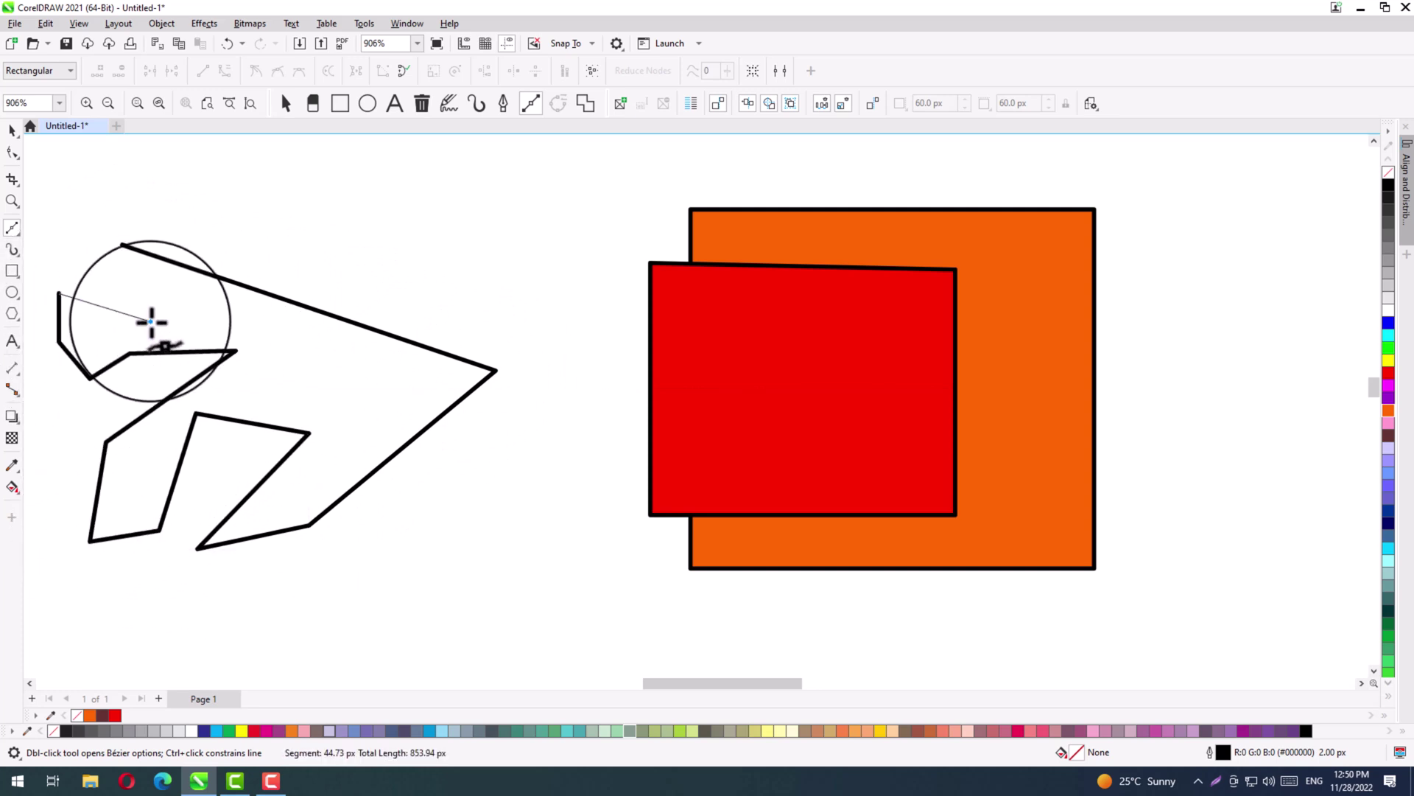
{"action": "double_click", "coordinate": [151, 321]}
{"action": "left_click", "coordinate": [77, 271]}
{"action": "left_click", "coordinate": [121, 244]}
Scale the zigzag polygon down to about 70% and move it up and to the right, near the red shape.
{"action": "left_click", "coordinate": [12, 131]}
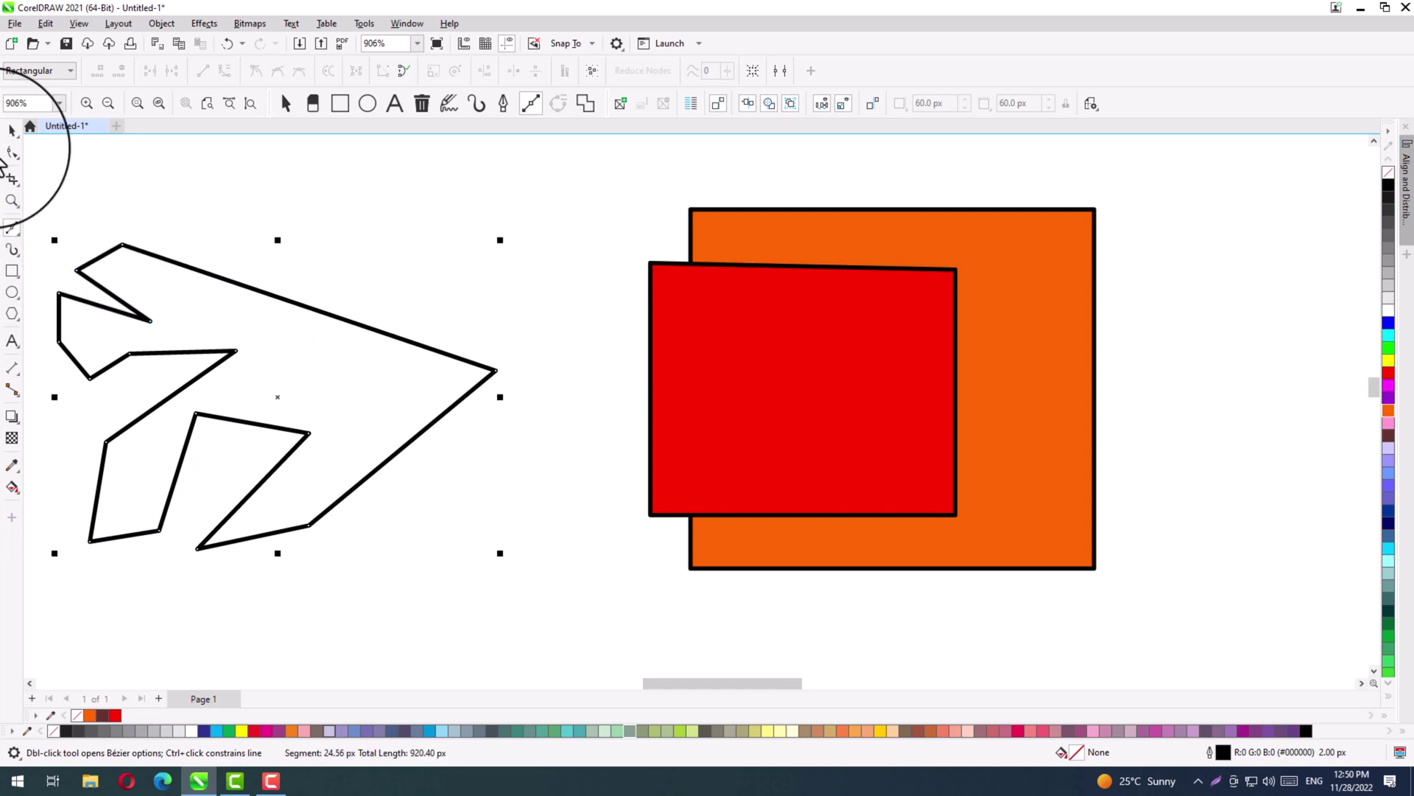
{"action": "key", "text": "space"}
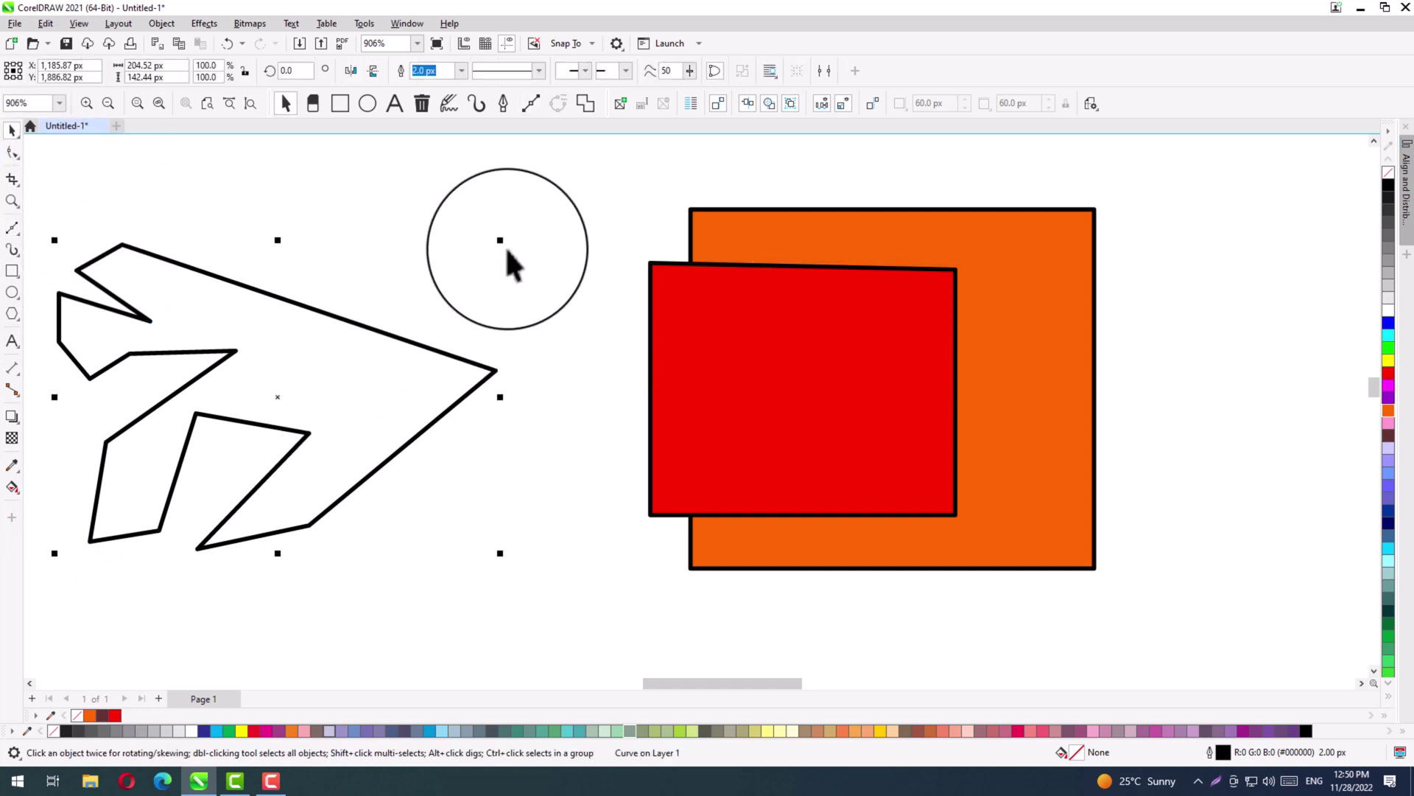
{"action": "left_click_drag", "start_coordinate": [500, 240], "coordinate": [366, 333]}
{"action": "left_click_drag", "start_coordinate": [126, 489], "coordinate": [473, 233]}
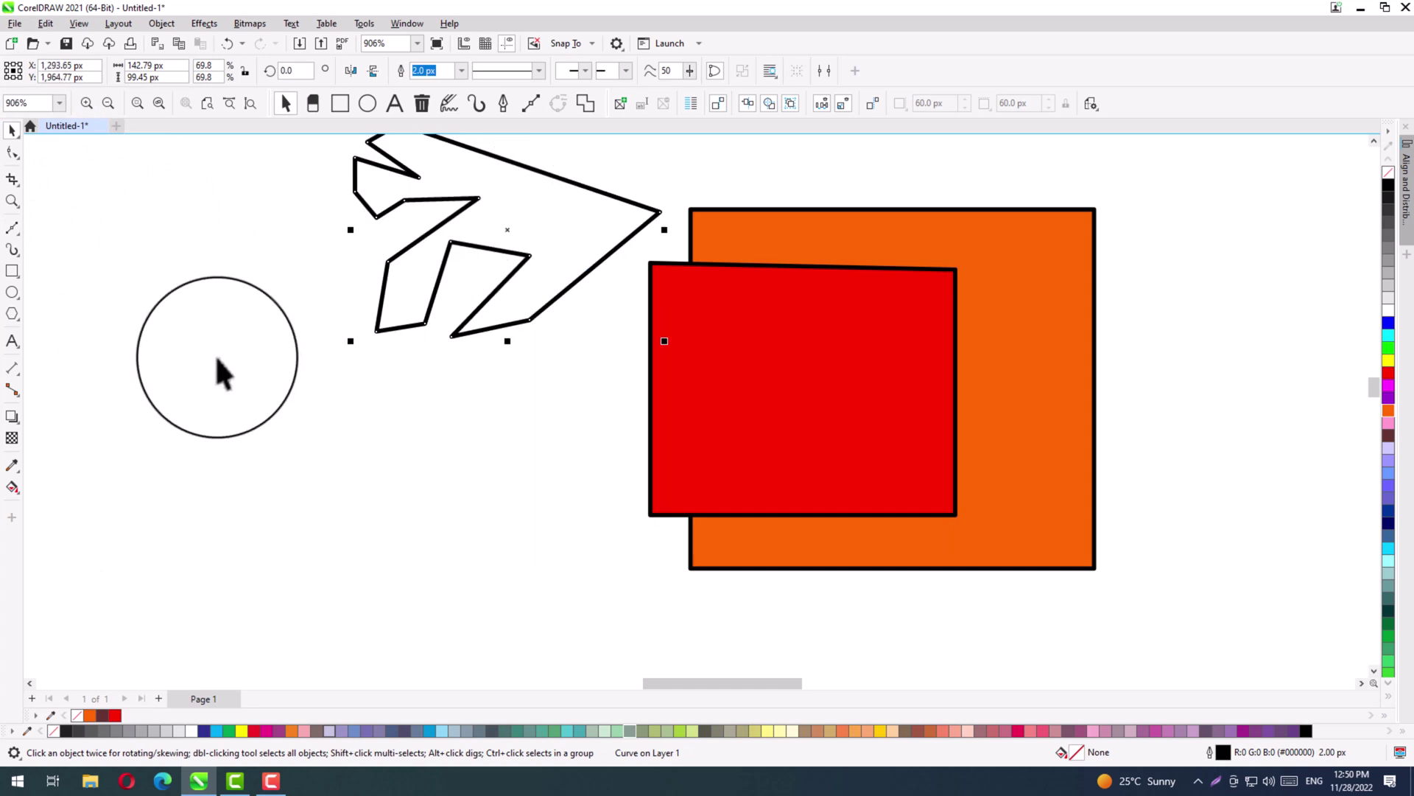
Draw an open, two-segment angled line about 180 × 84 px below the zigzag polygon with the Bézier tool.
{"action": "left_click", "coordinate": [184, 365]}
{"action": "left_click", "coordinate": [13, 229]}
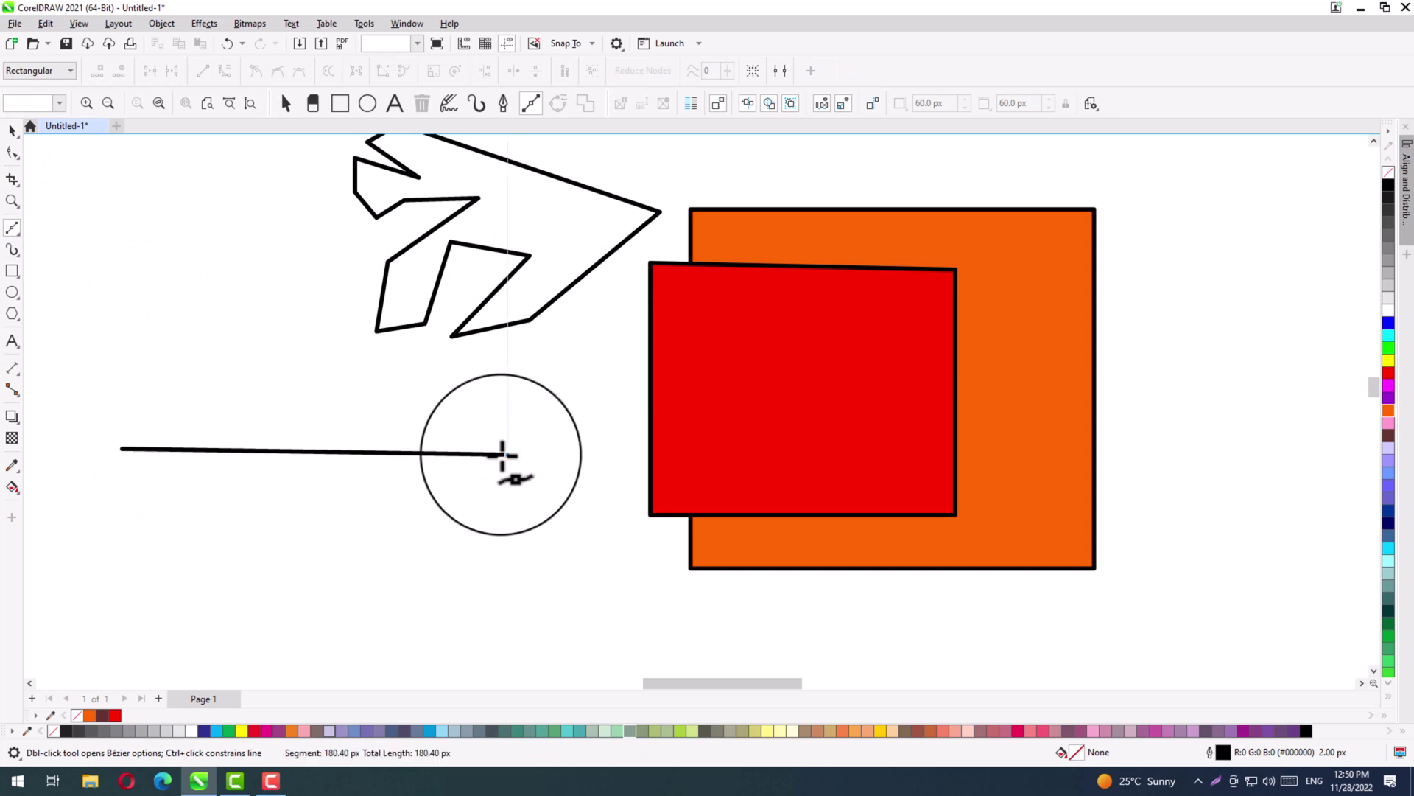
{"action": "double_click", "coordinate": [505, 454]}
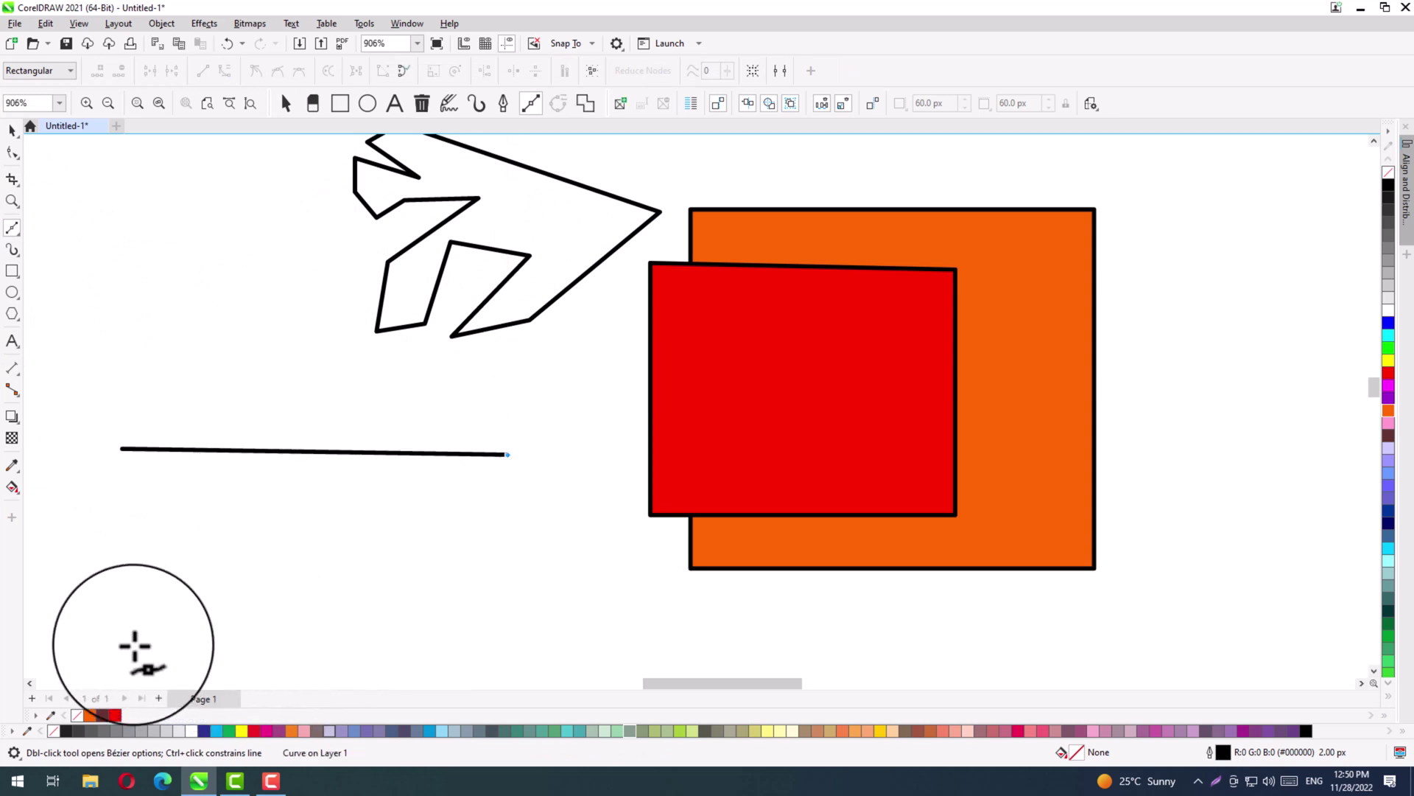
{"action": "double_click", "coordinate": [123, 628]}
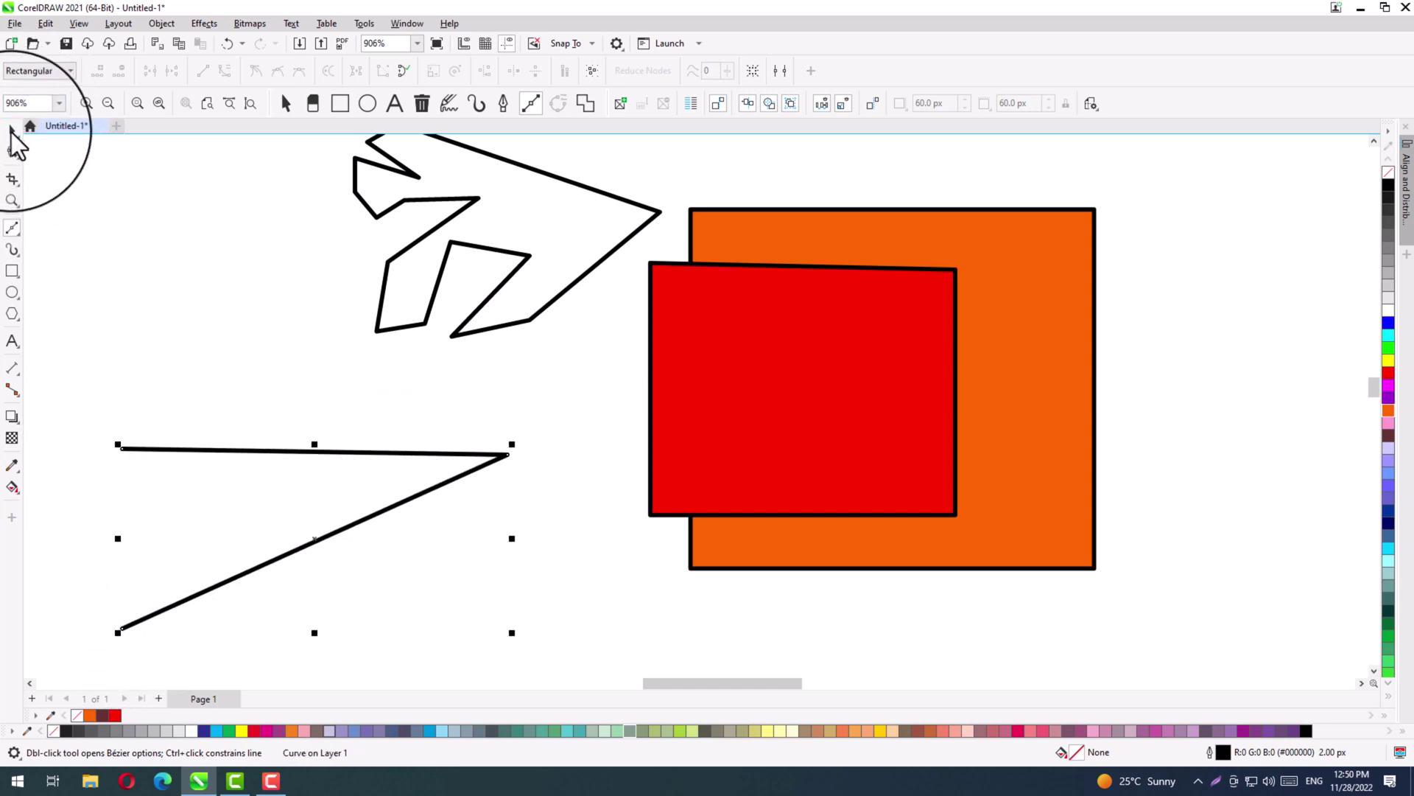
Scale the angled line down and move it over the red shape.
{"action": "left_click", "coordinate": [11, 131]}
{"action": "left_click_drag", "start_coordinate": [253, 450], "coordinate": [183, 405]}
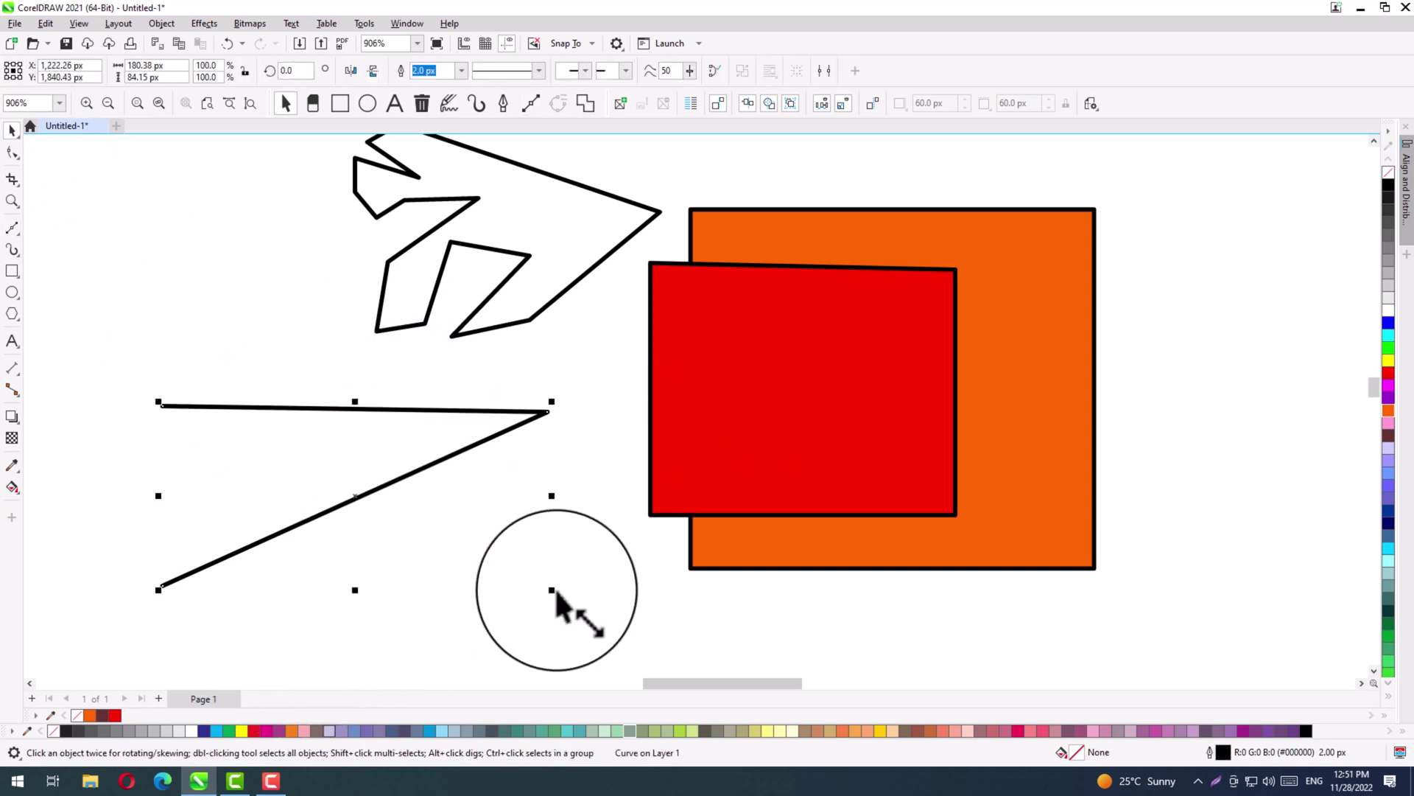
{"action": "left_click_drag", "start_coordinate": [552, 589], "coordinate": [454, 544]}
{"action": "left_click_drag", "start_coordinate": [319, 461], "coordinate": [735, 392]}
Delete the angled line, the red shape, the orange rectangle and the zigzag polygon.
{"action": "key", "text": "Delete"}
{"action": "left_click", "coordinate": [830, 404]}
{"action": "key", "text": "Delete"}
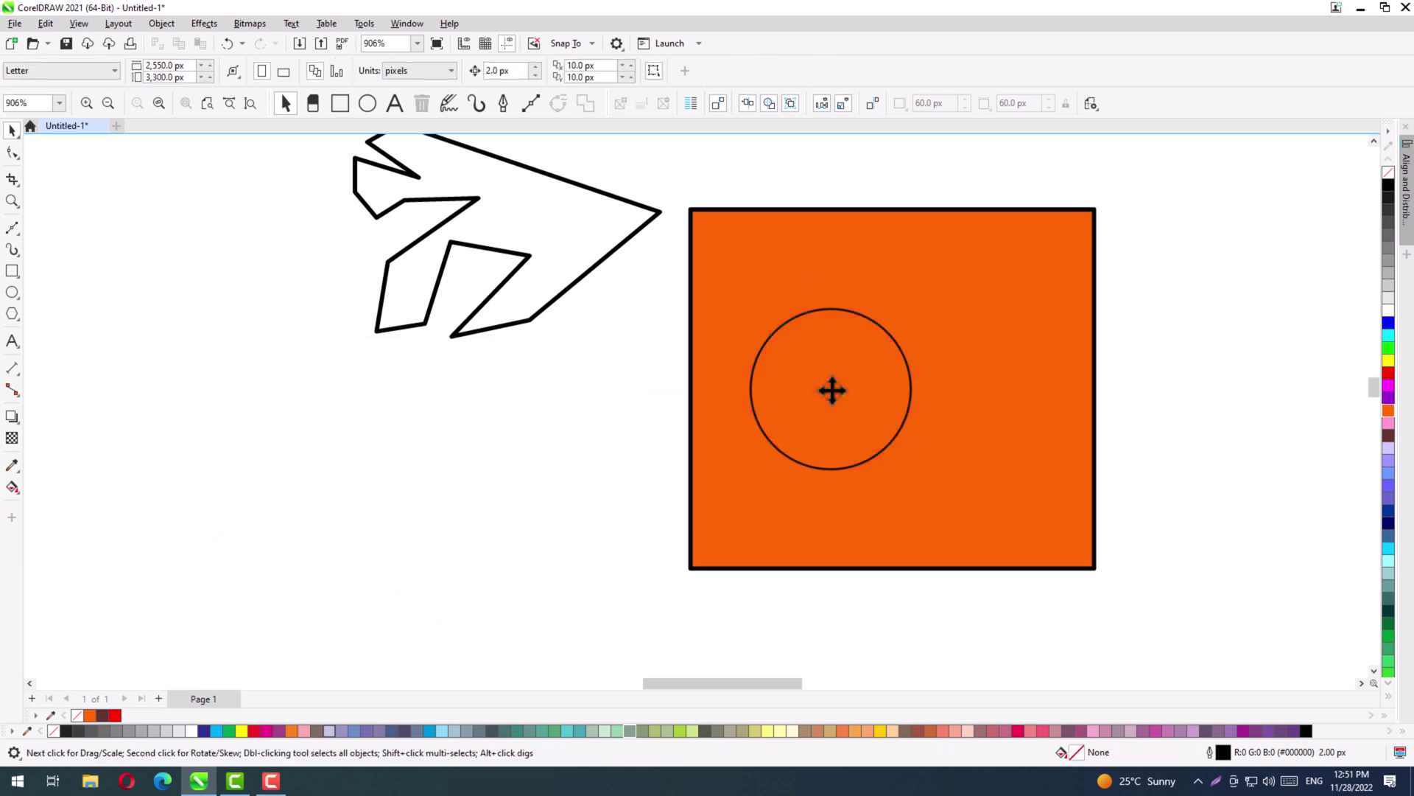
{"action": "left_click", "coordinate": [830, 388]}
{"action": "key", "text": "Delete"}
{"action": "left_click_drag", "start_coordinate": [569, 294], "coordinate": [868, 401]}
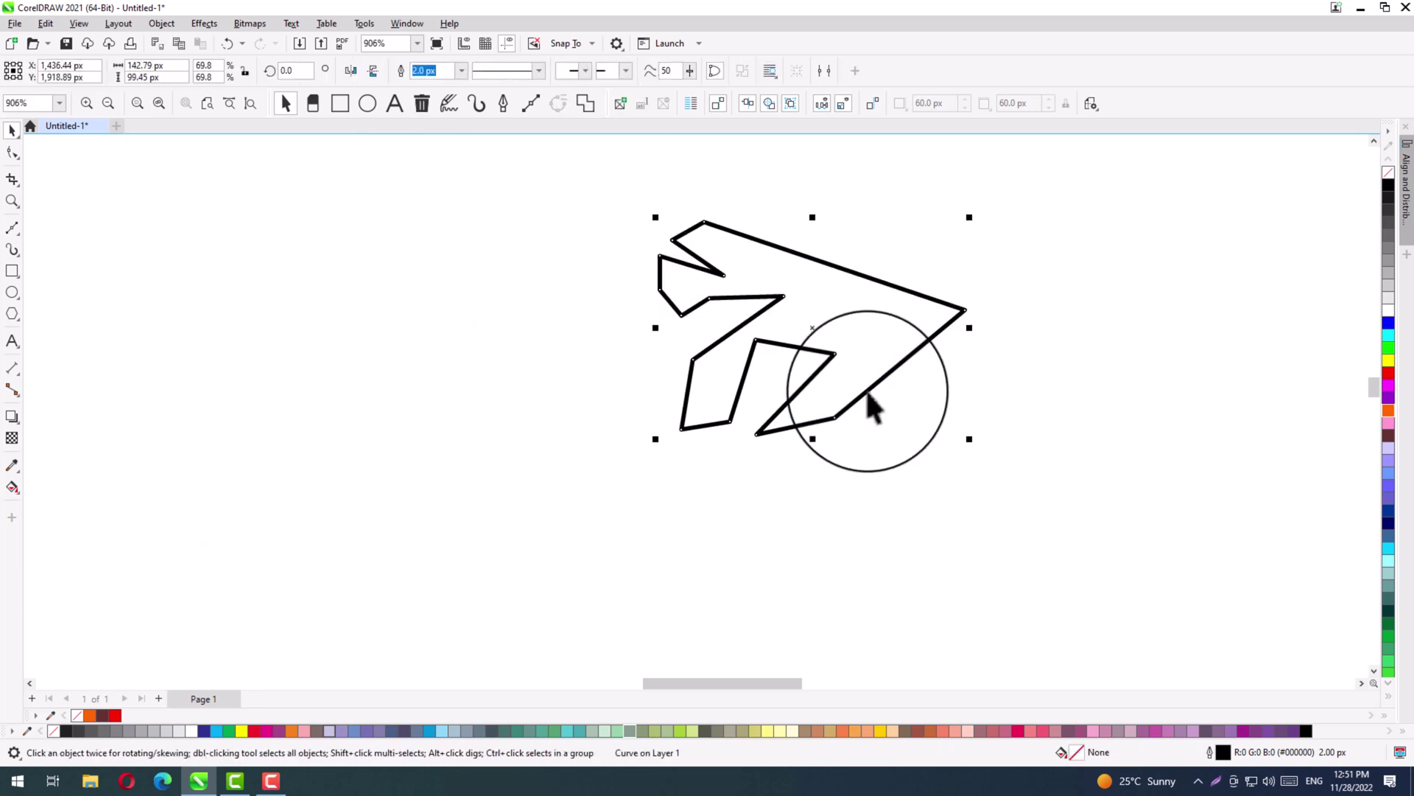
{"action": "key", "text": "Delete"}
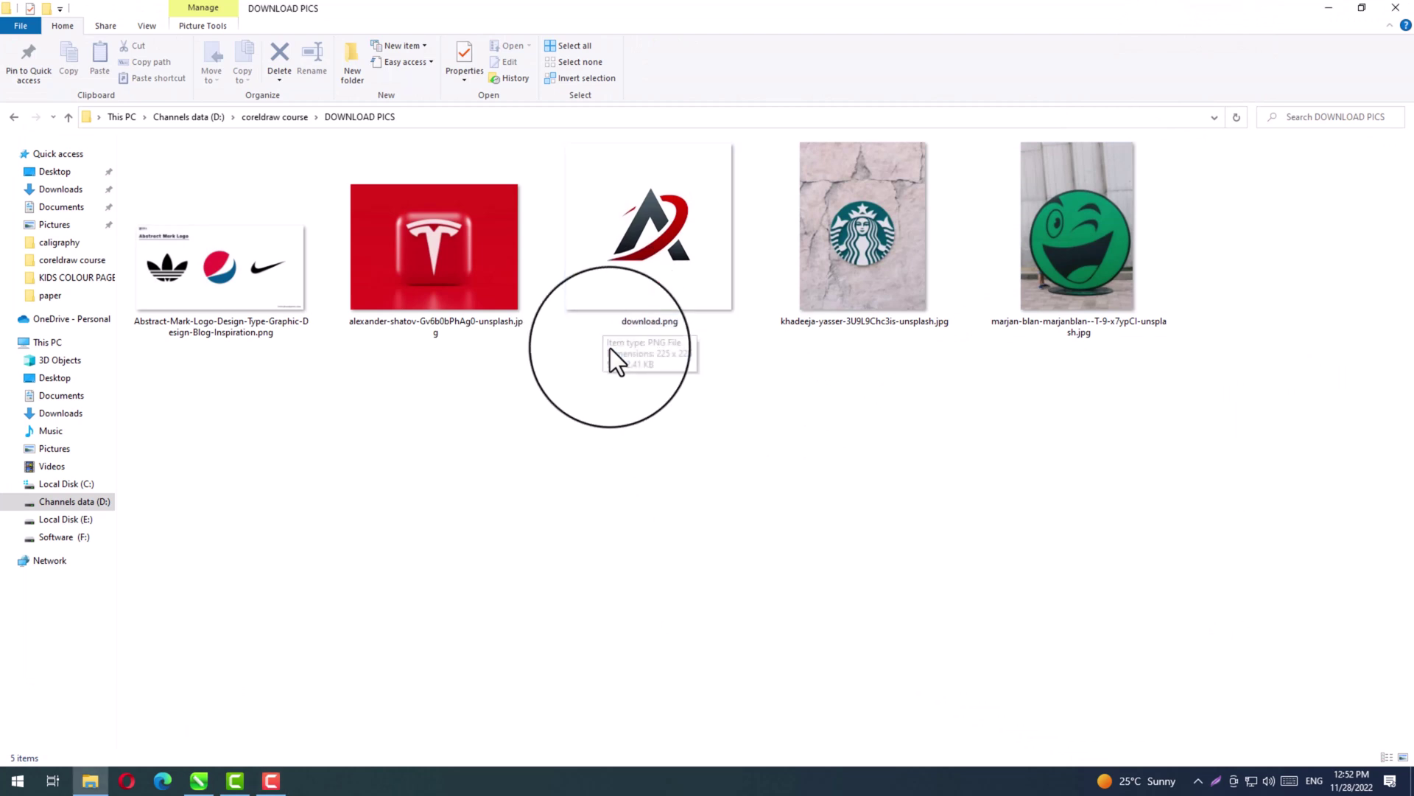
Import download.png from the DOWNLOAD PICS folder in File Explorer into the drawing and move the logo image left, clear of the old lines.
{"action": "double_click", "coordinate": [560, 249]}
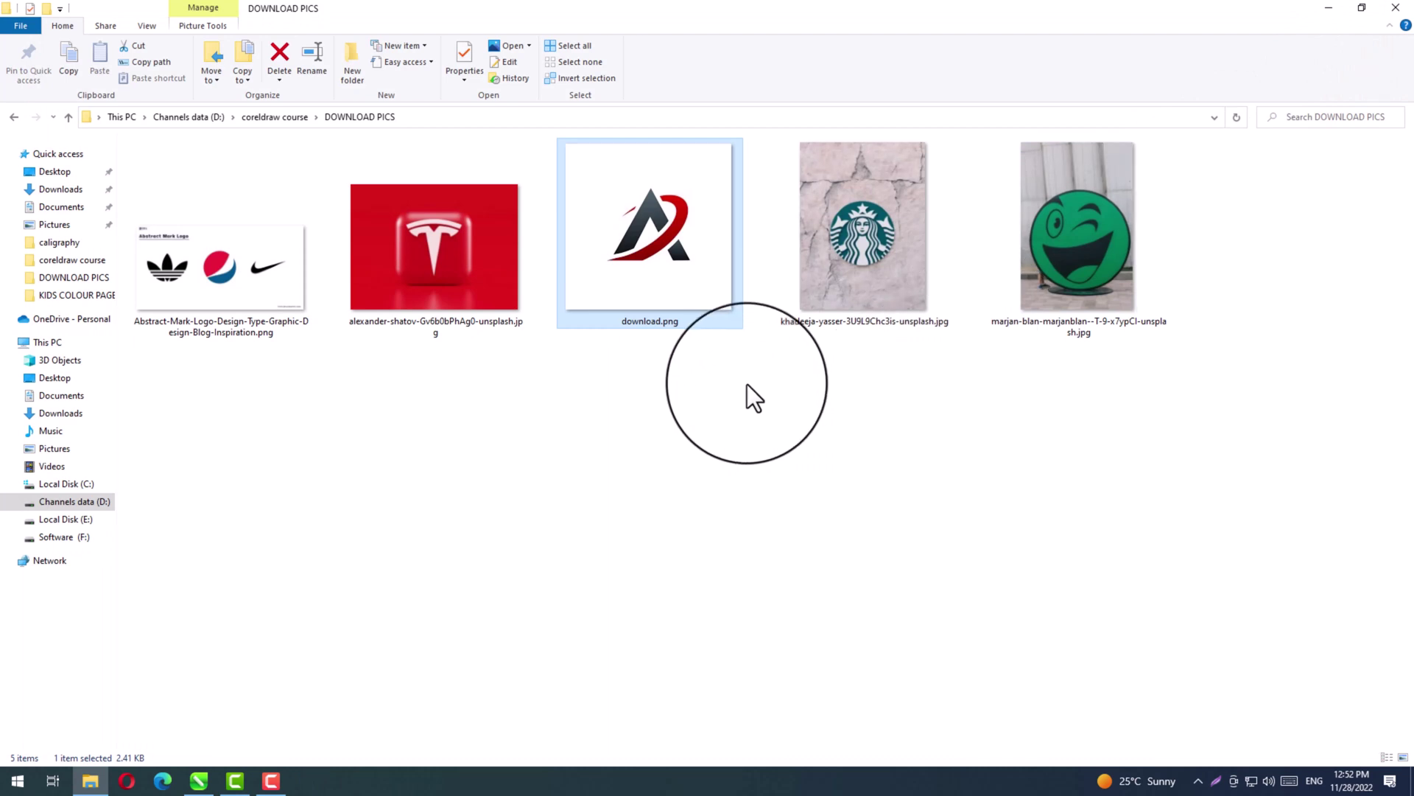
{"action": "left_click_drag", "start_coordinate": [654, 259], "coordinate": [422, 361]}
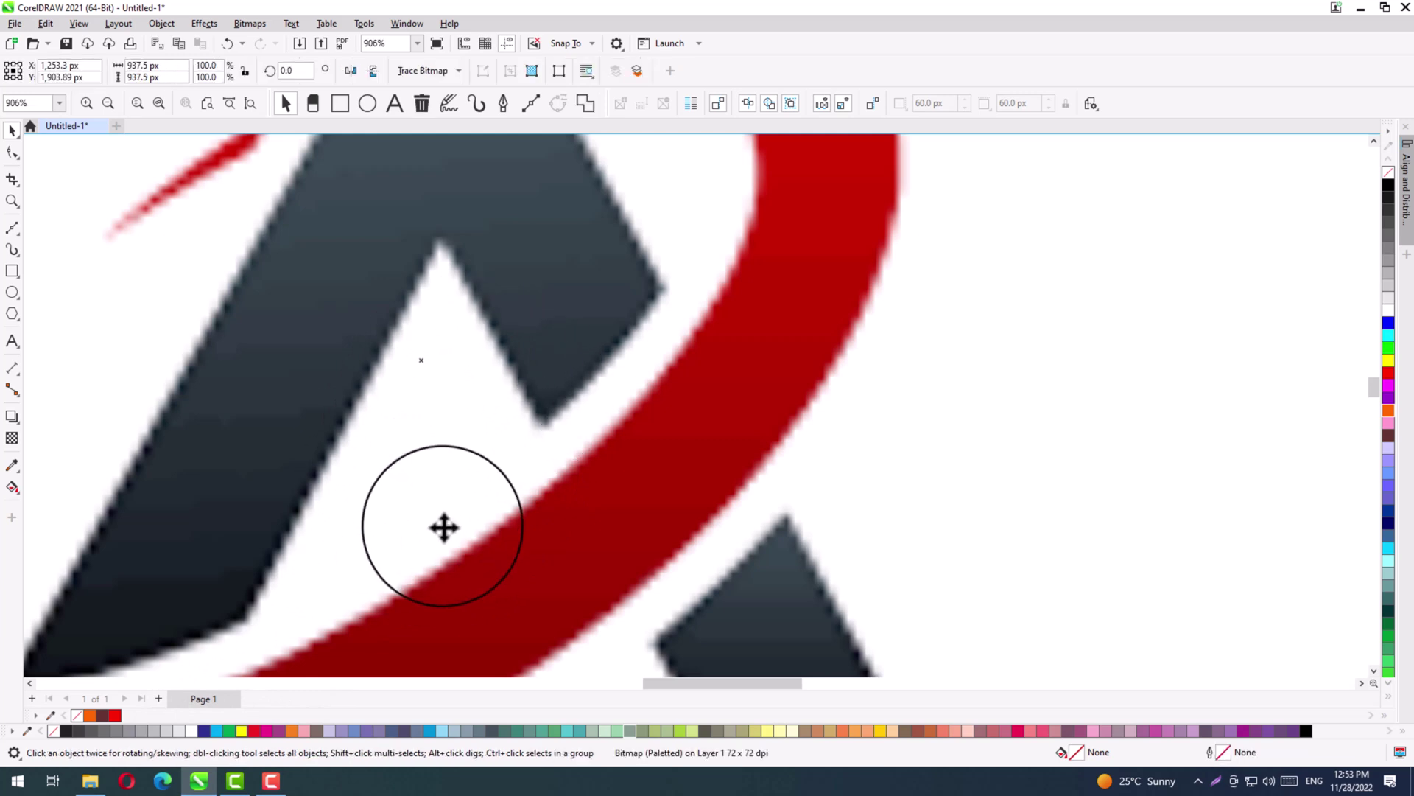
{"action": "scroll", "coordinate": [444, 527], "scroll_direction": "down", "scroll_amount": 3}
{"action": "left_click_drag", "start_coordinate": [650, 489], "coordinate": [515, 435]}
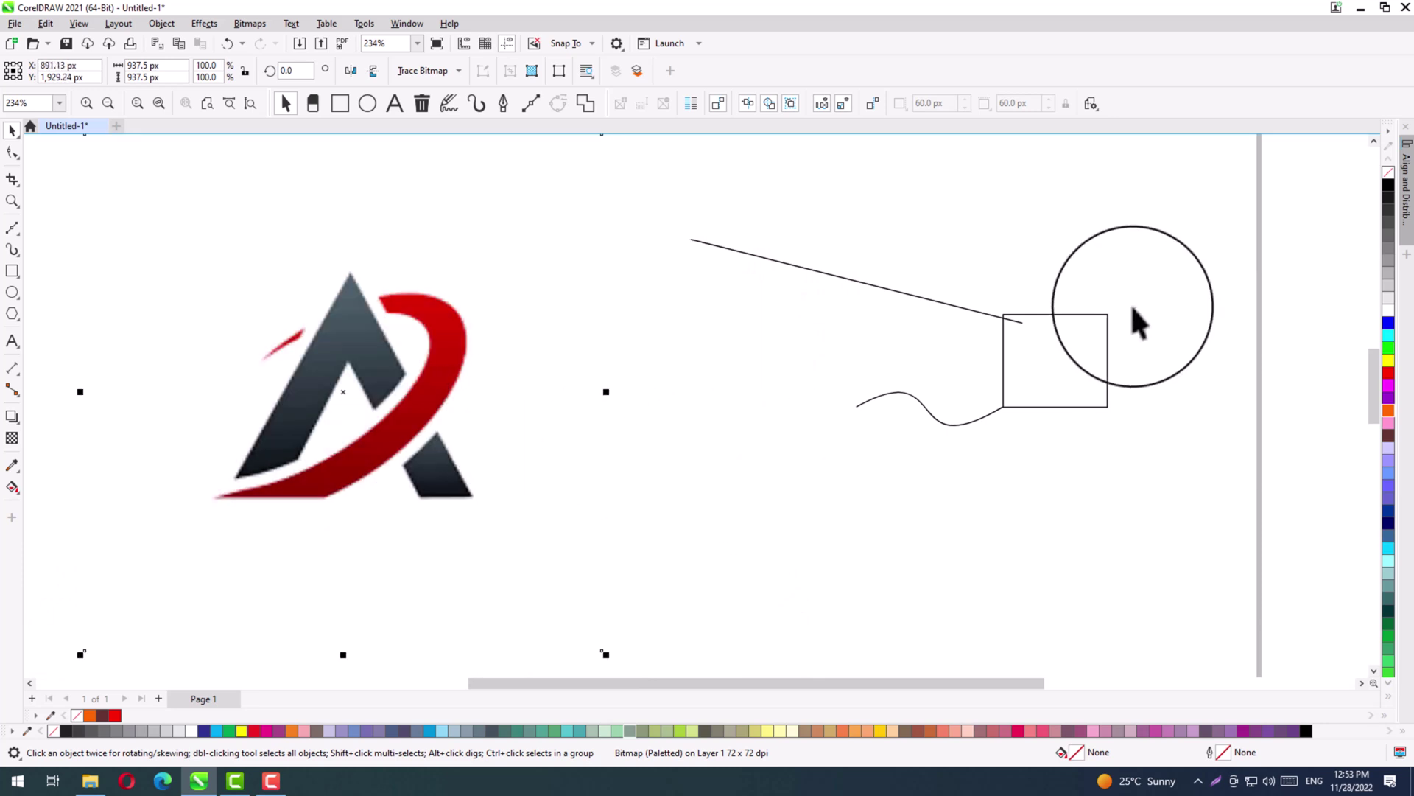
{"action": "scroll", "coordinate": [1127, 302], "scroll_direction": "down", "scroll_amount": 1}
{"action": "left_click_drag", "start_coordinate": [622, 328], "coordinate": [440, 331]}
Delete the leftover square, straight line and wavy curve, and move the logo image to the middle of the page.
{"action": "left_click_drag", "start_coordinate": [1190, 198], "coordinate": [884, 376]}
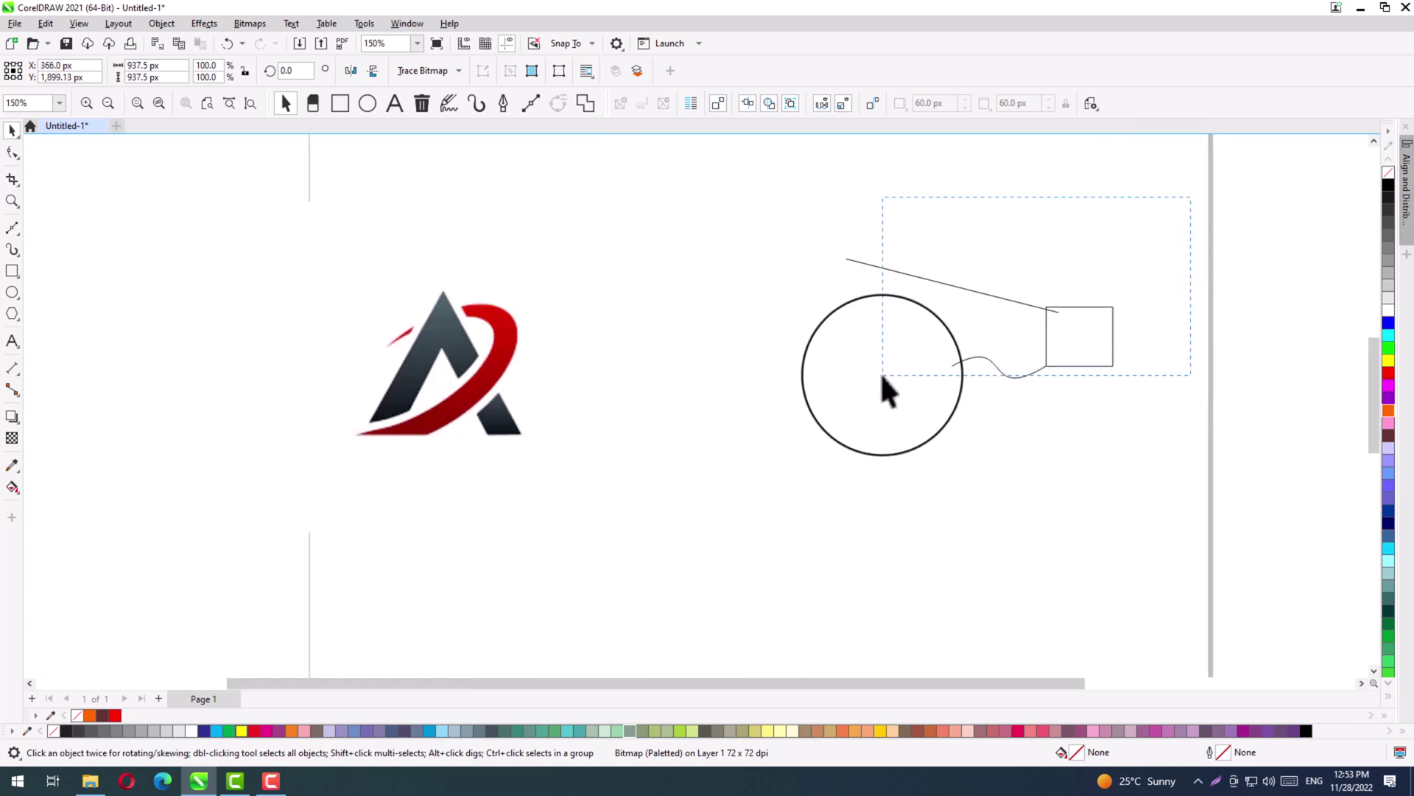
{"action": "key", "text": "Delete"}
{"action": "left_click_drag", "start_coordinate": [840, 424], "coordinate": [805, 322]}
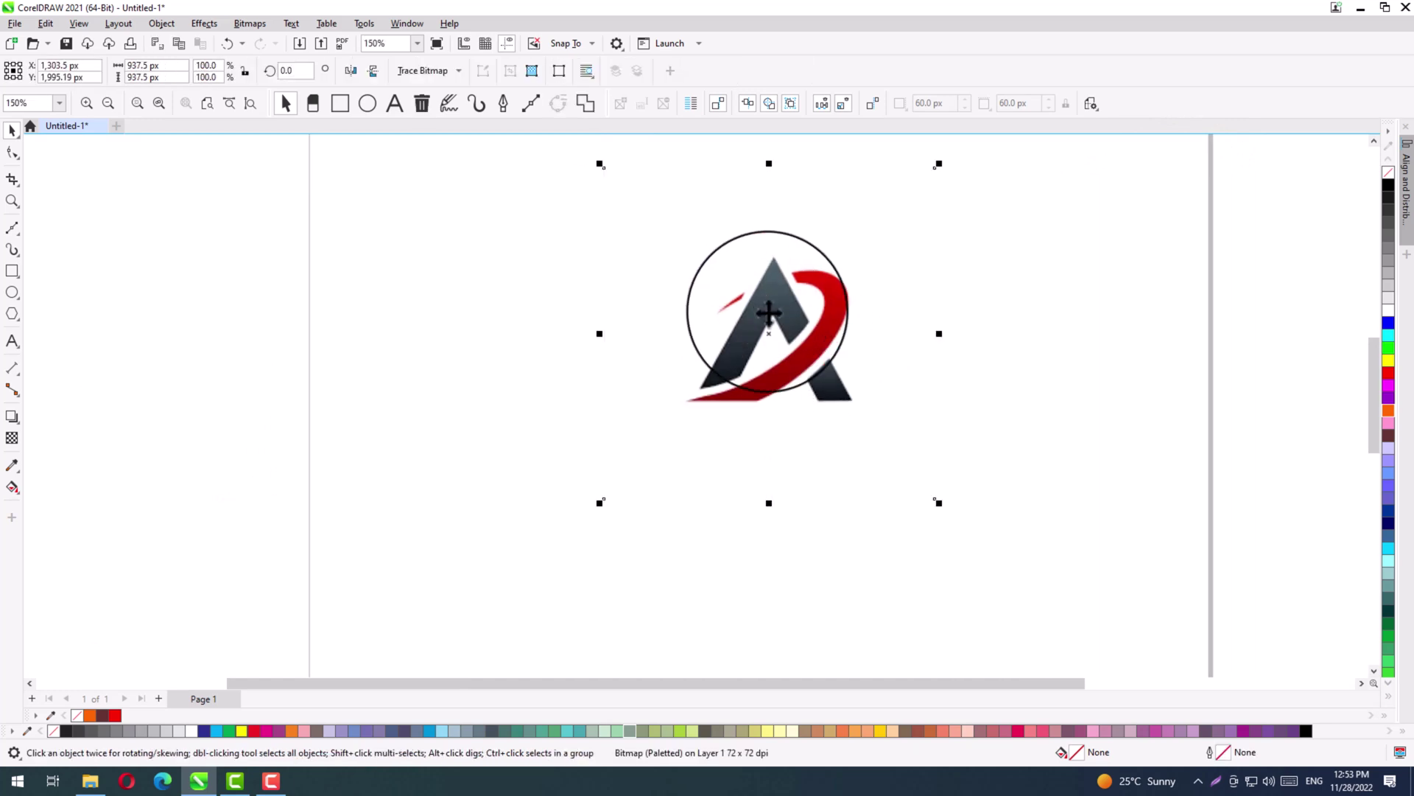
Trace the logo's large dark A shape as a closed six-node straight-sided outline with the Bézier tool.
{"action": "key", "text": "z"}
{"action": "left_click_drag", "start_coordinate": [887, 236], "coordinate": [663, 432]}
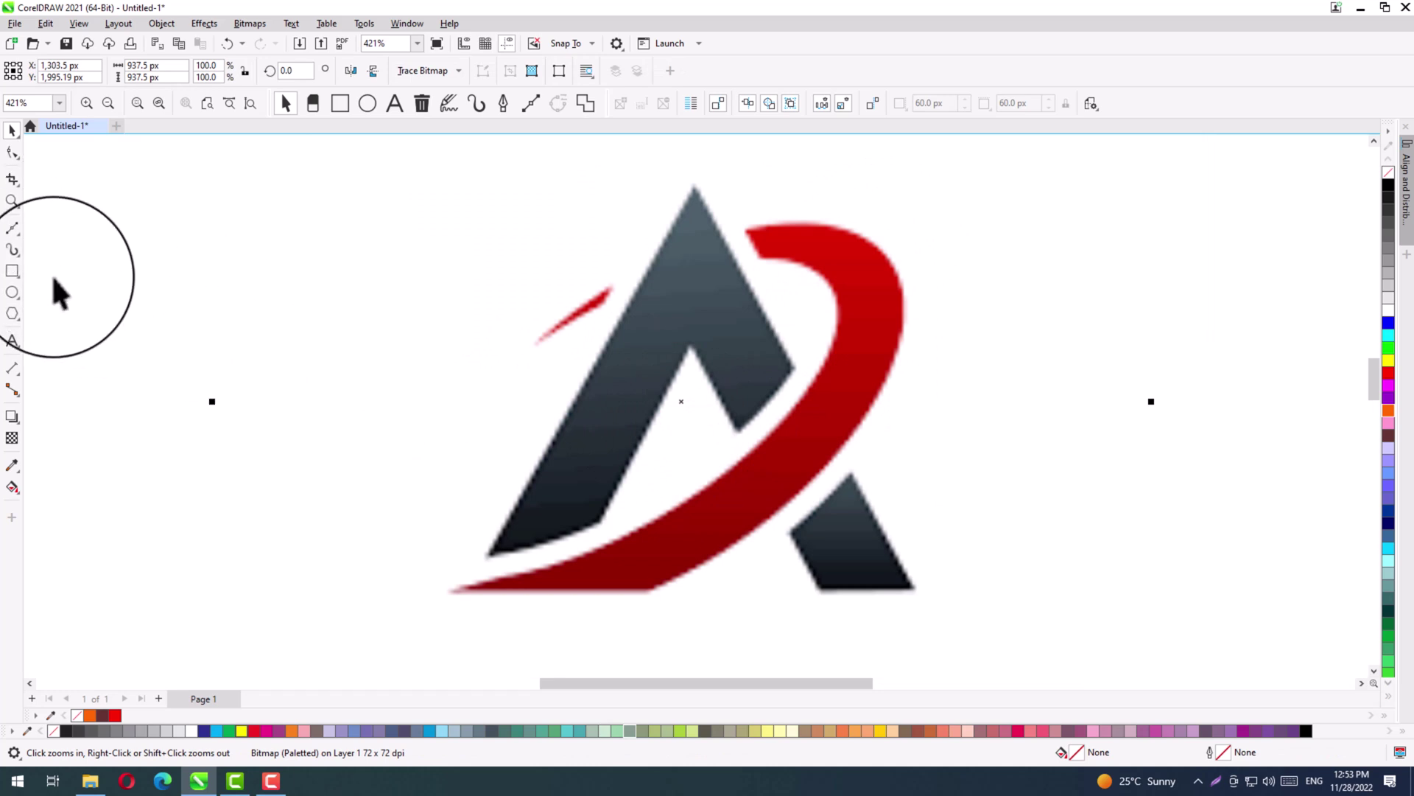
{"action": "left_click", "coordinate": [11, 230]}
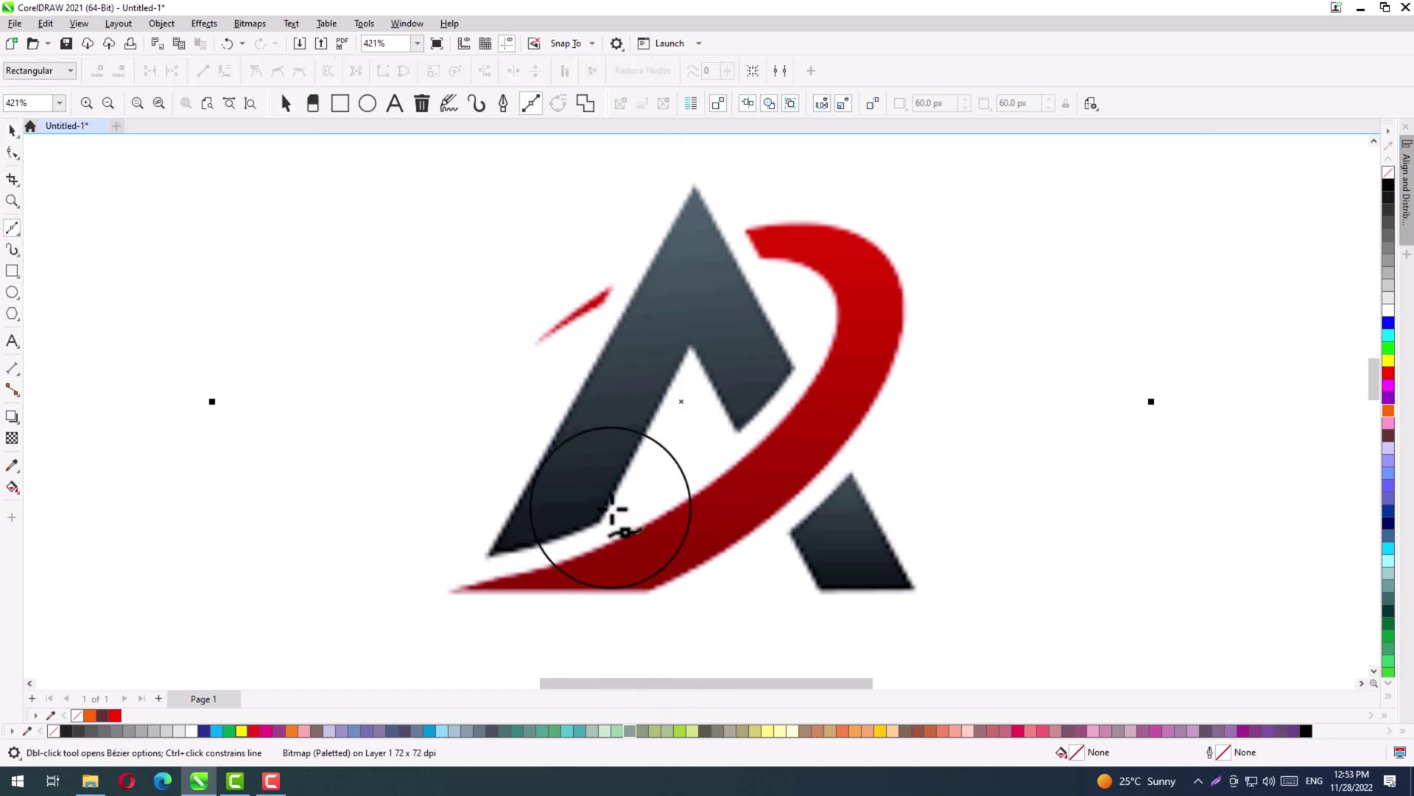
{"action": "left_click", "coordinate": [488, 556]}
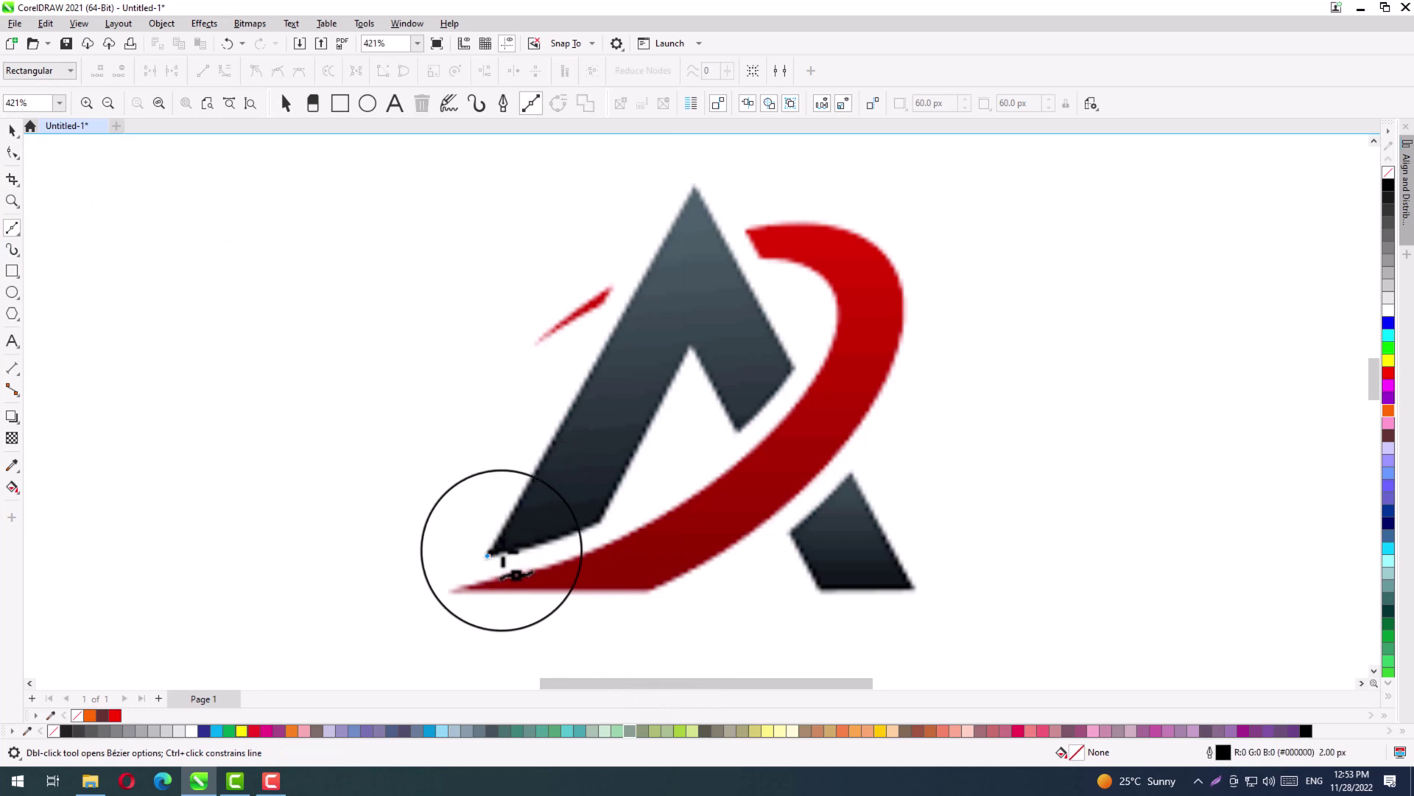
{"action": "left_click", "coordinate": [695, 186]}
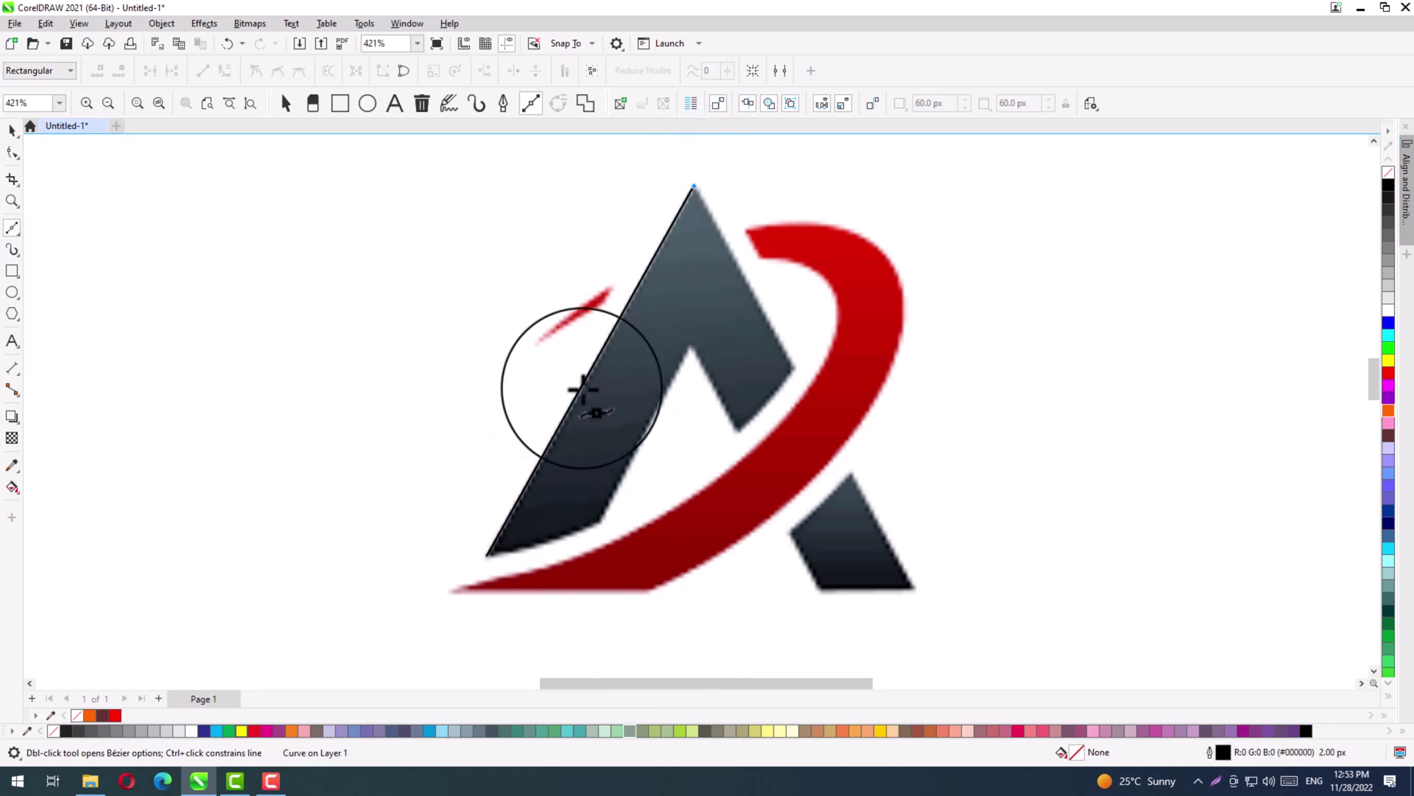
{"action": "left_click", "coordinate": [793, 367]}
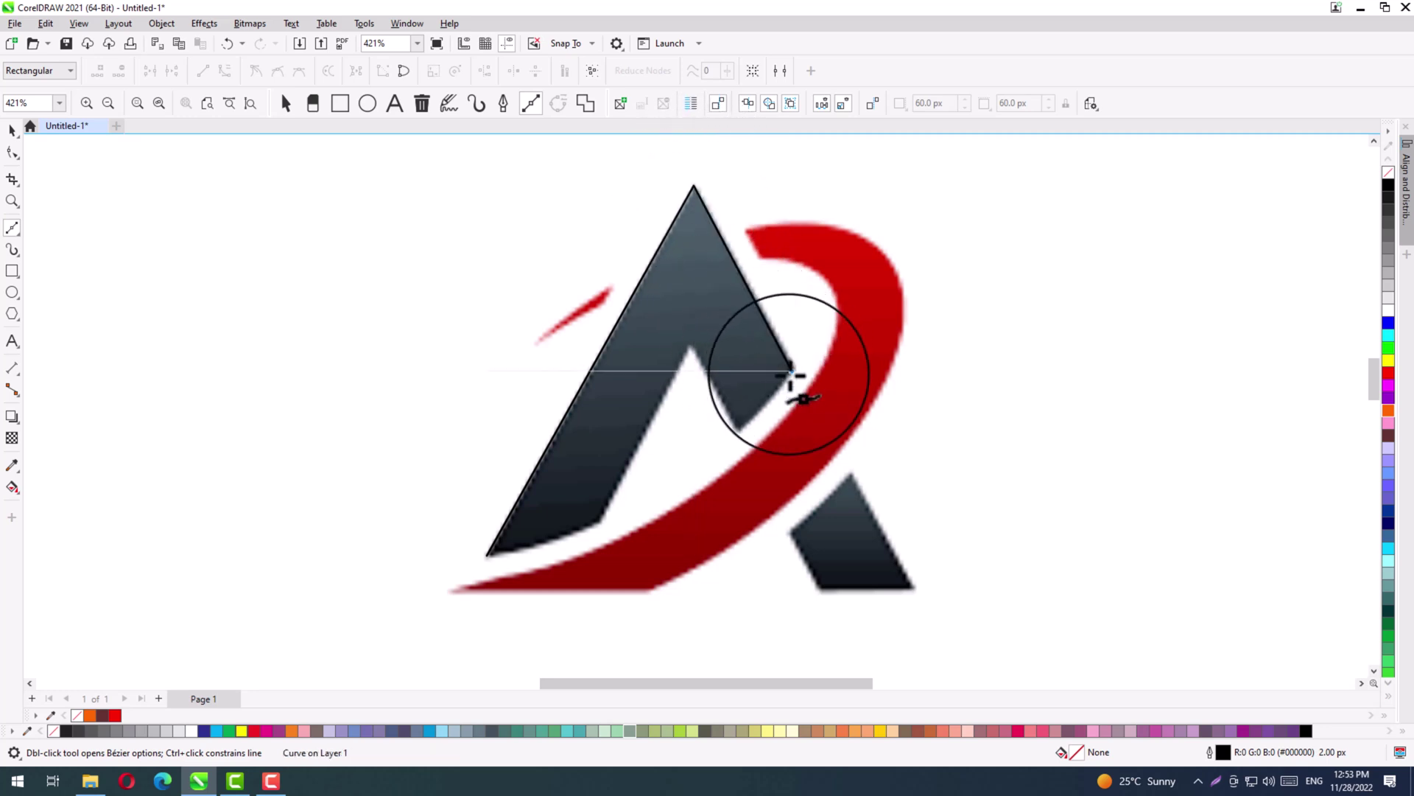
{"action": "left_click", "coordinate": [737, 429]}
{"action": "left_click", "coordinate": [691, 345]}
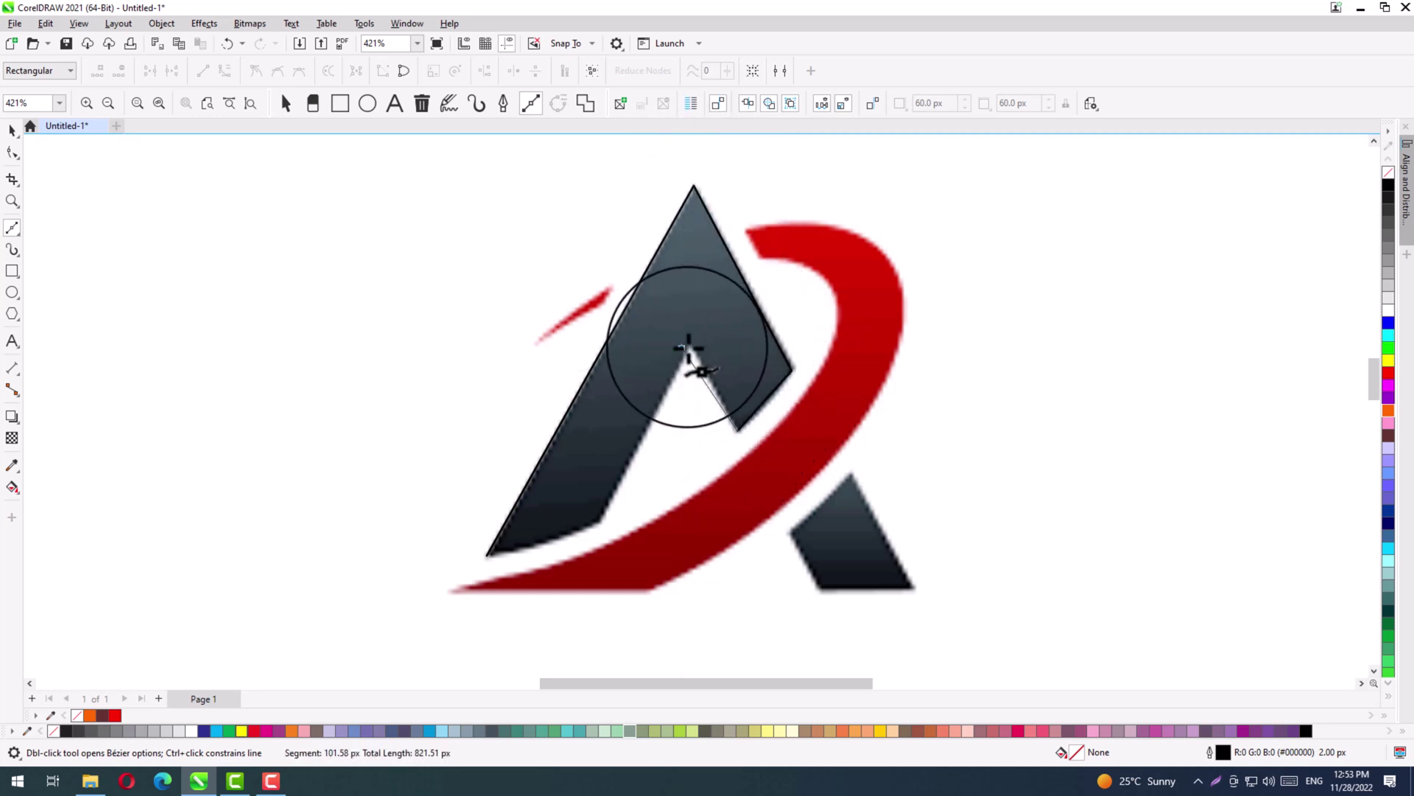
{"action": "left_click", "coordinate": [687, 346]}
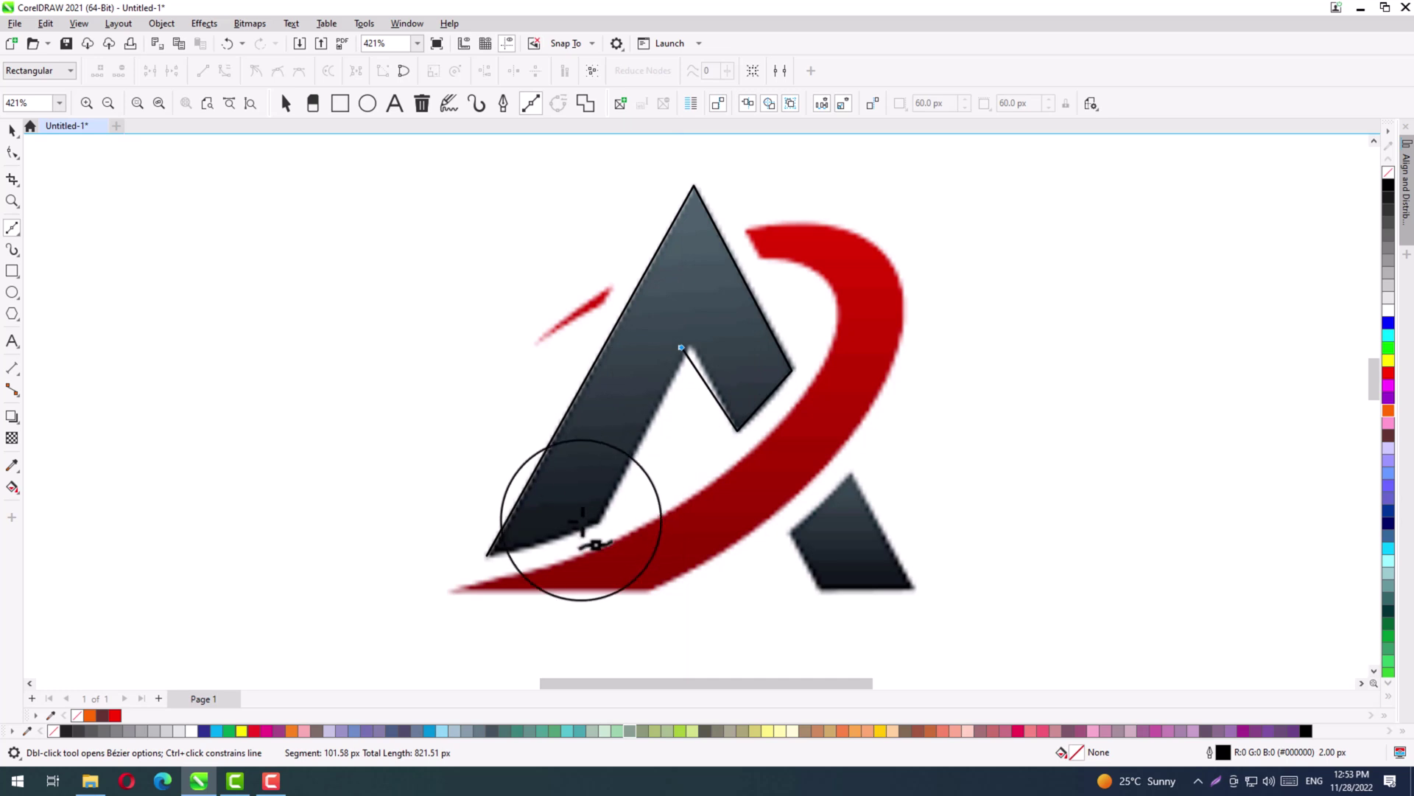
{"action": "left_click", "coordinate": [486, 558]}
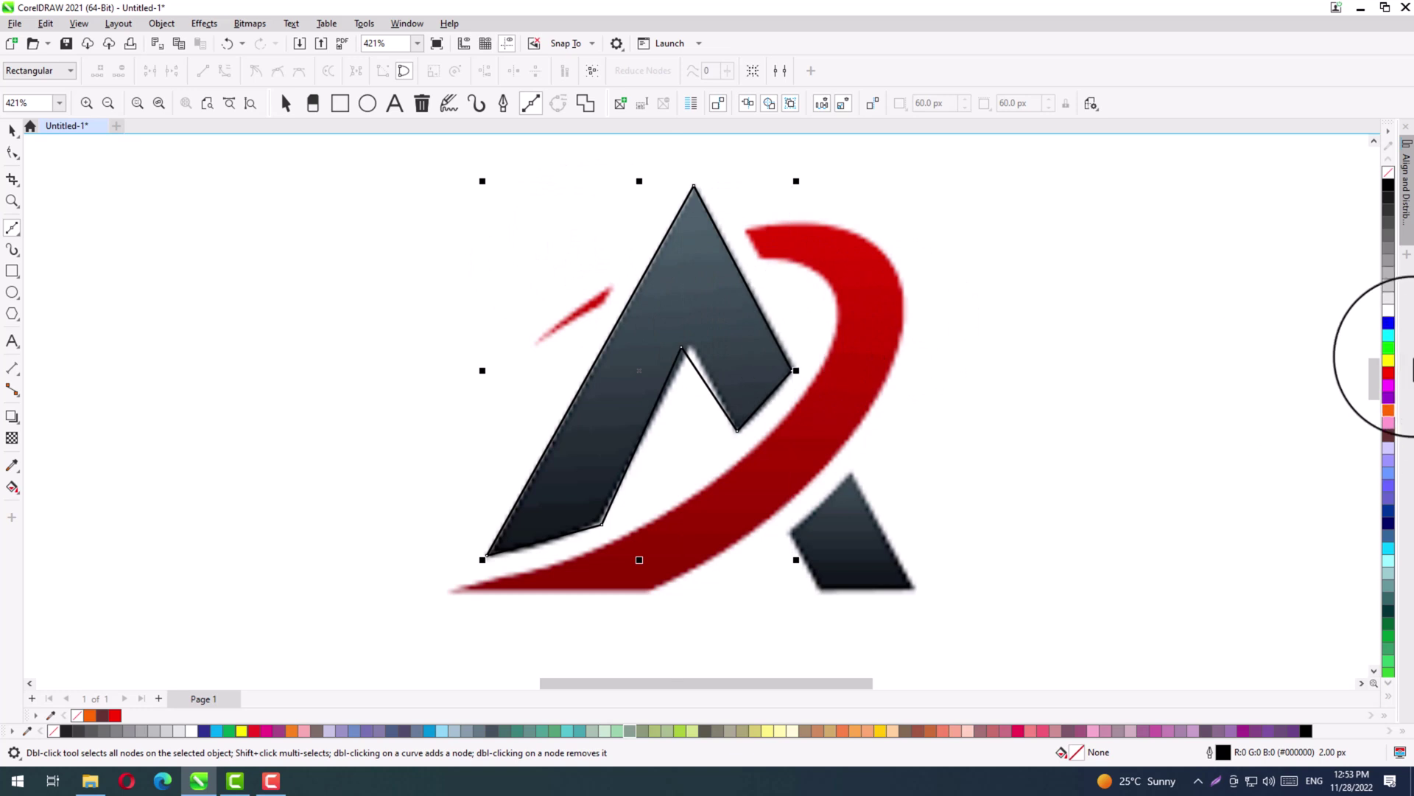
Try a dark brown fill on the traced A shape, remove it, and colour the shape's outline yellow.
{"action": "left_click", "coordinate": [12, 131]}
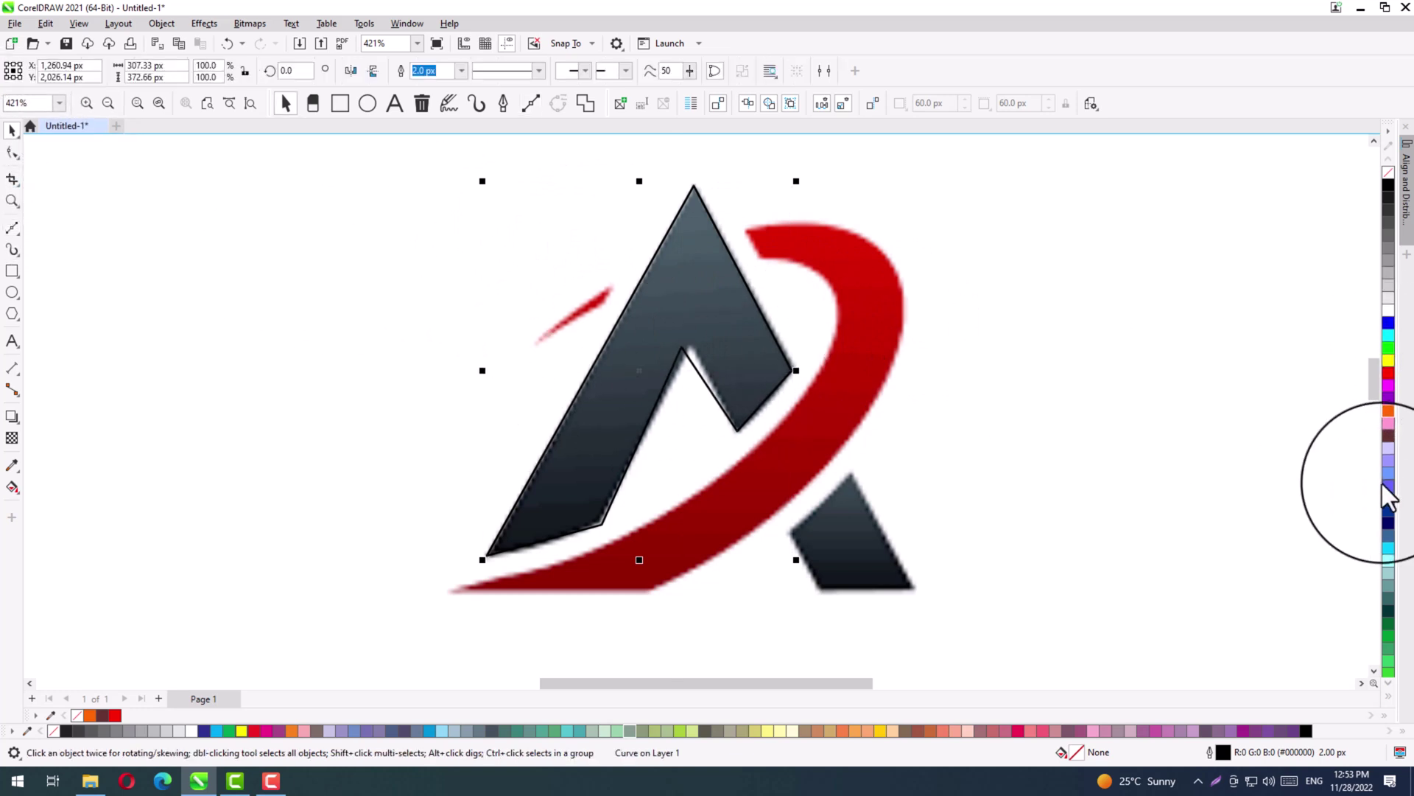
{"action": "left_click", "coordinate": [1389, 436]}
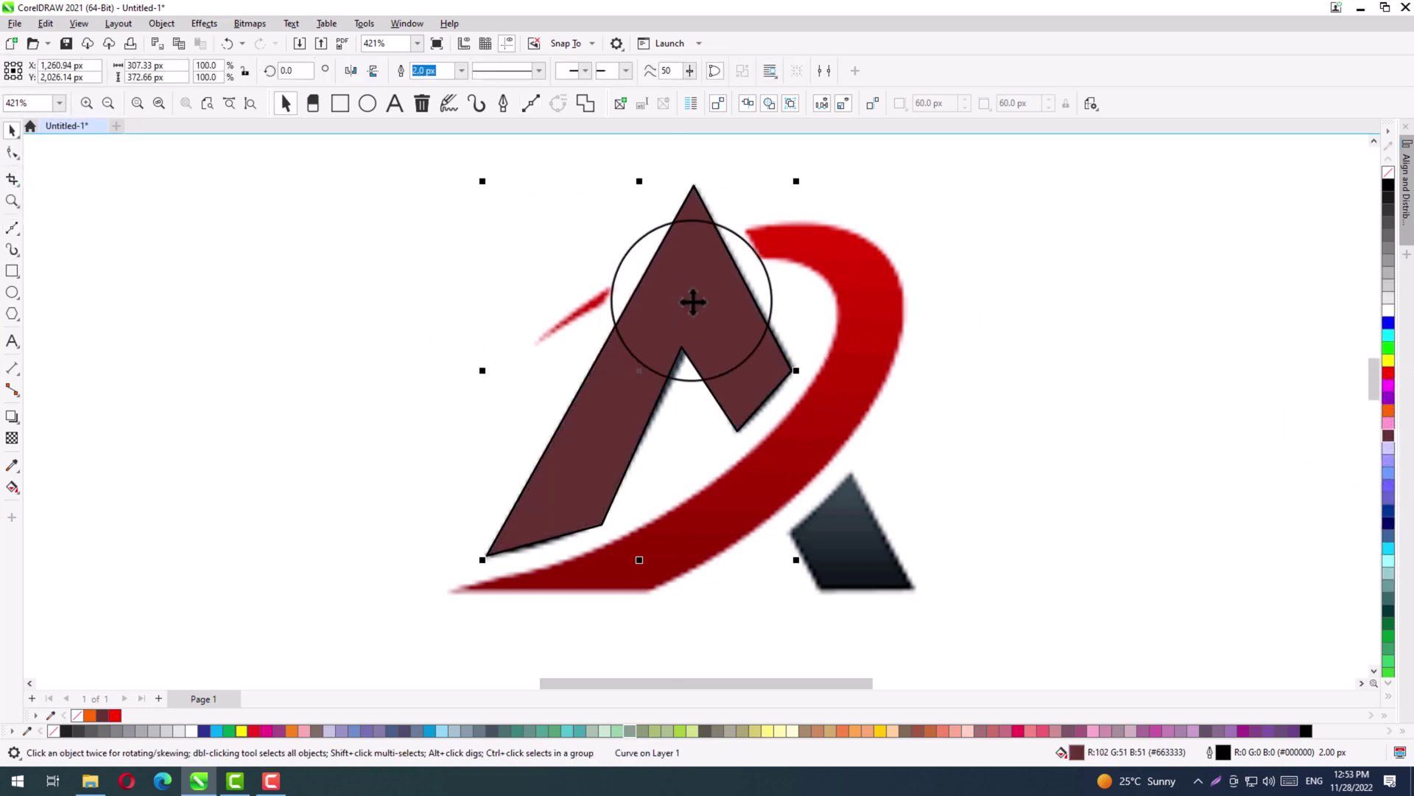
{"action": "left_click", "coordinate": [1388, 174]}
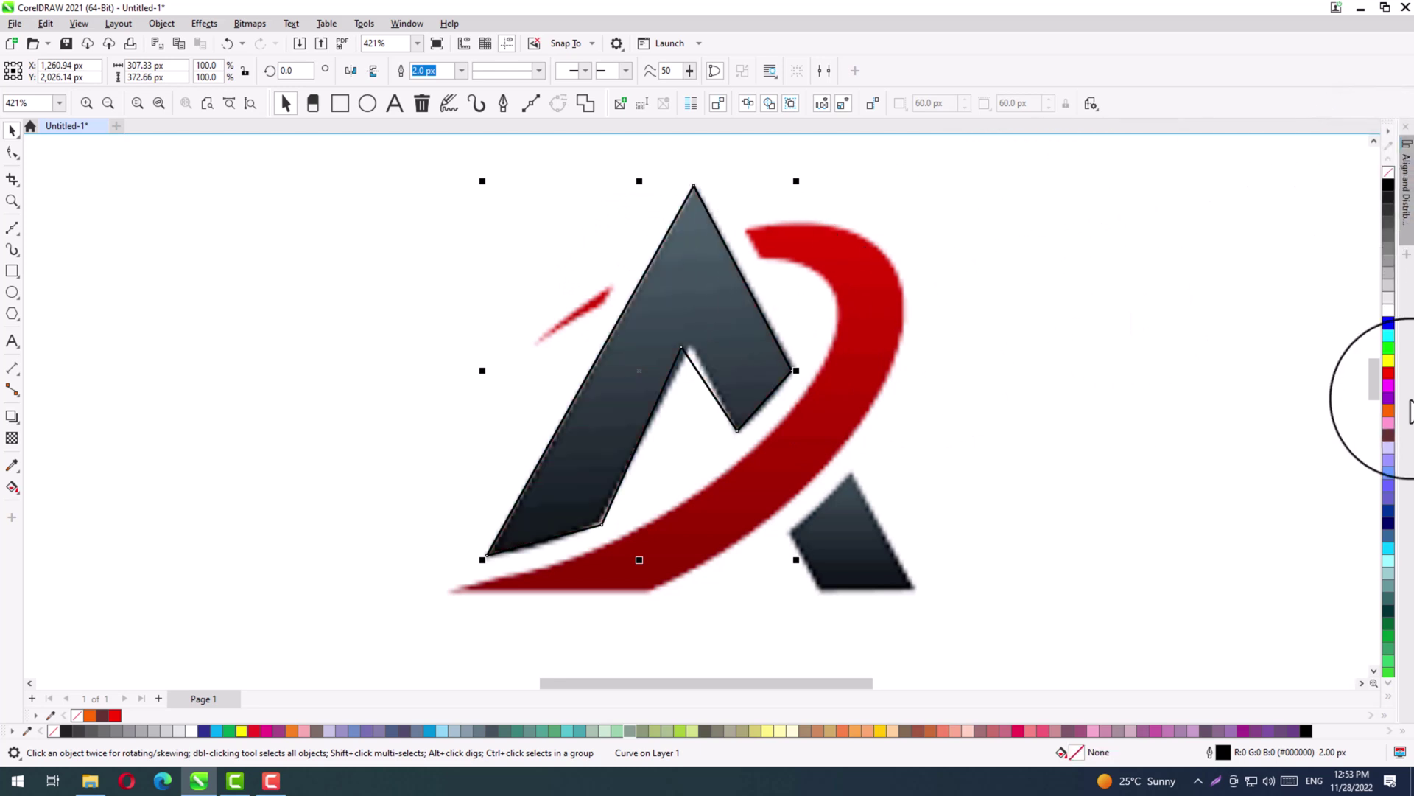
{"action": "right_click", "coordinate": [1387, 362]}
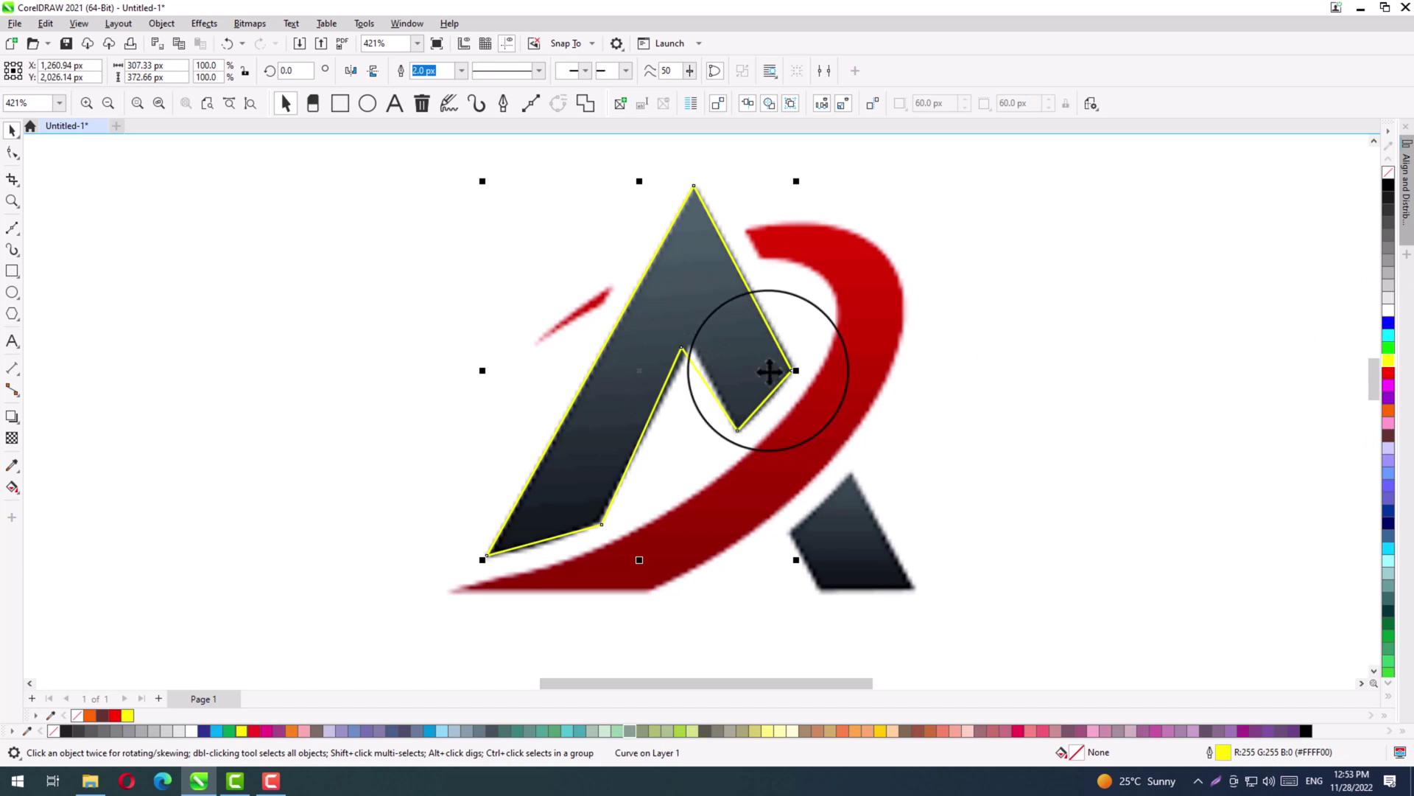
Move the traced outline's inner apex node about 9 px right and 2 px up onto the tip of the A's inner notch.
{"action": "key", "text": "z"}
{"action": "left_click_drag", "start_coordinate": [819, 306], "coordinate": [457, 559]}
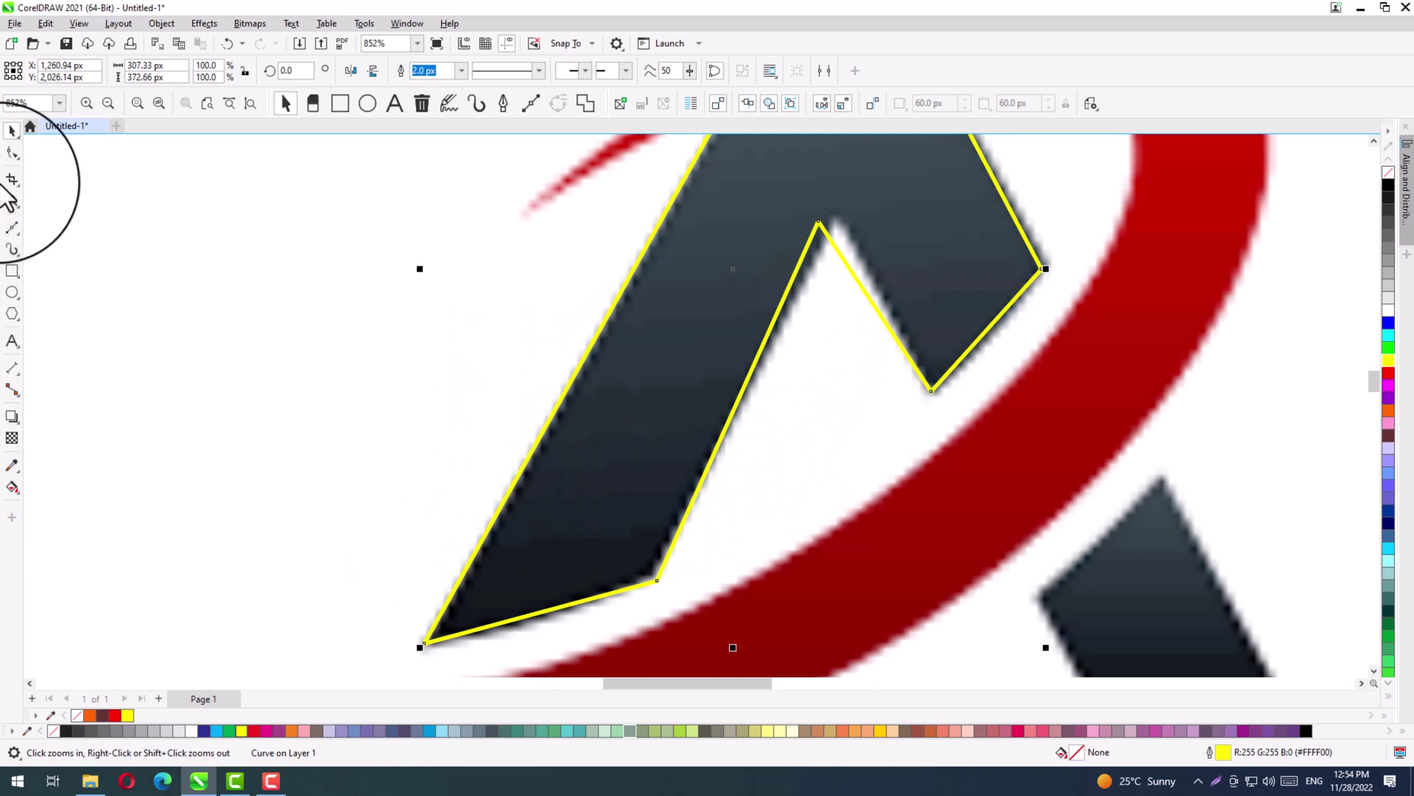
{"action": "left_click", "coordinate": [13, 153]}
{"action": "left_click_drag", "start_coordinate": [753, 177], "coordinate": [979, 316]}
{"action": "left_click", "coordinate": [475, 308]}
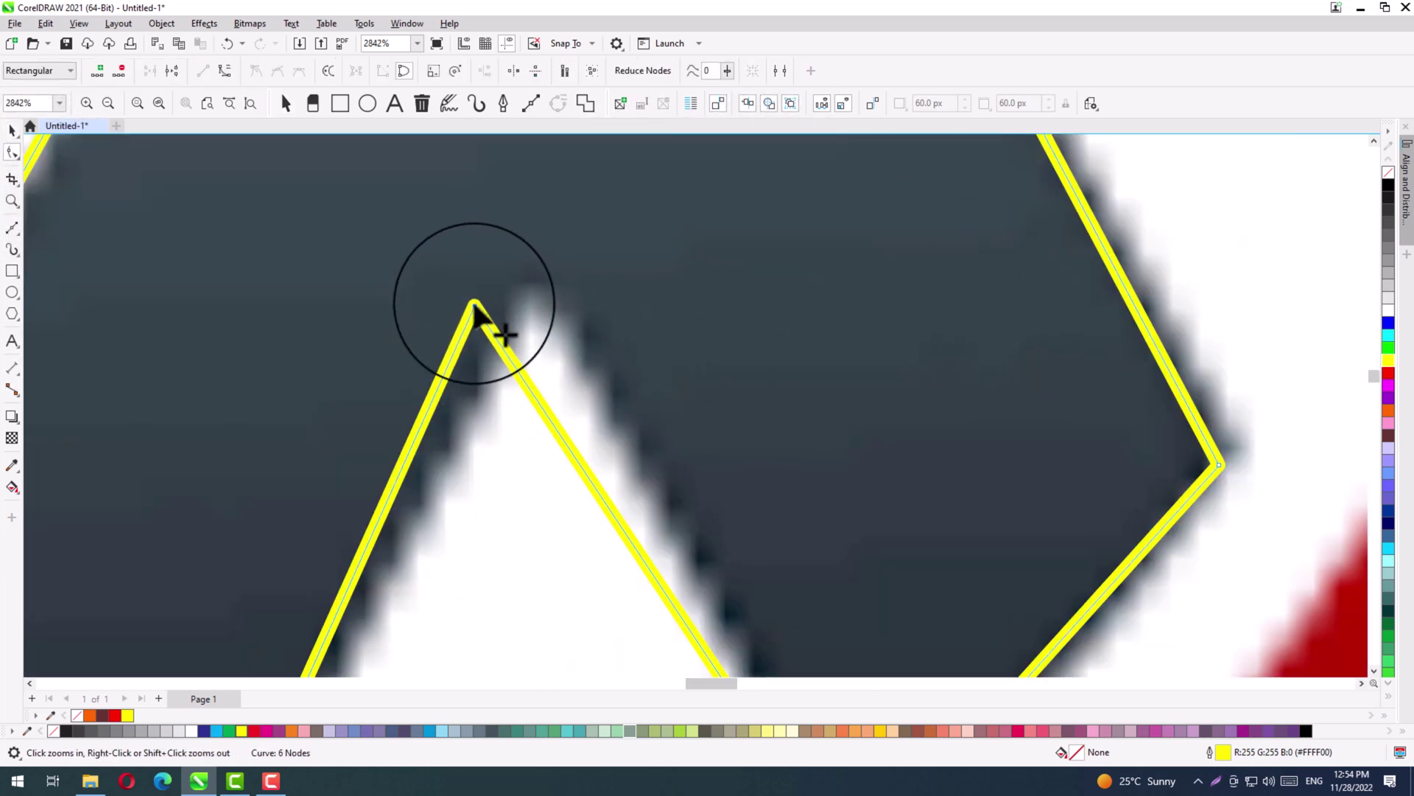
{"action": "left_click_drag", "start_coordinate": [475, 308], "coordinate": [536, 290]}
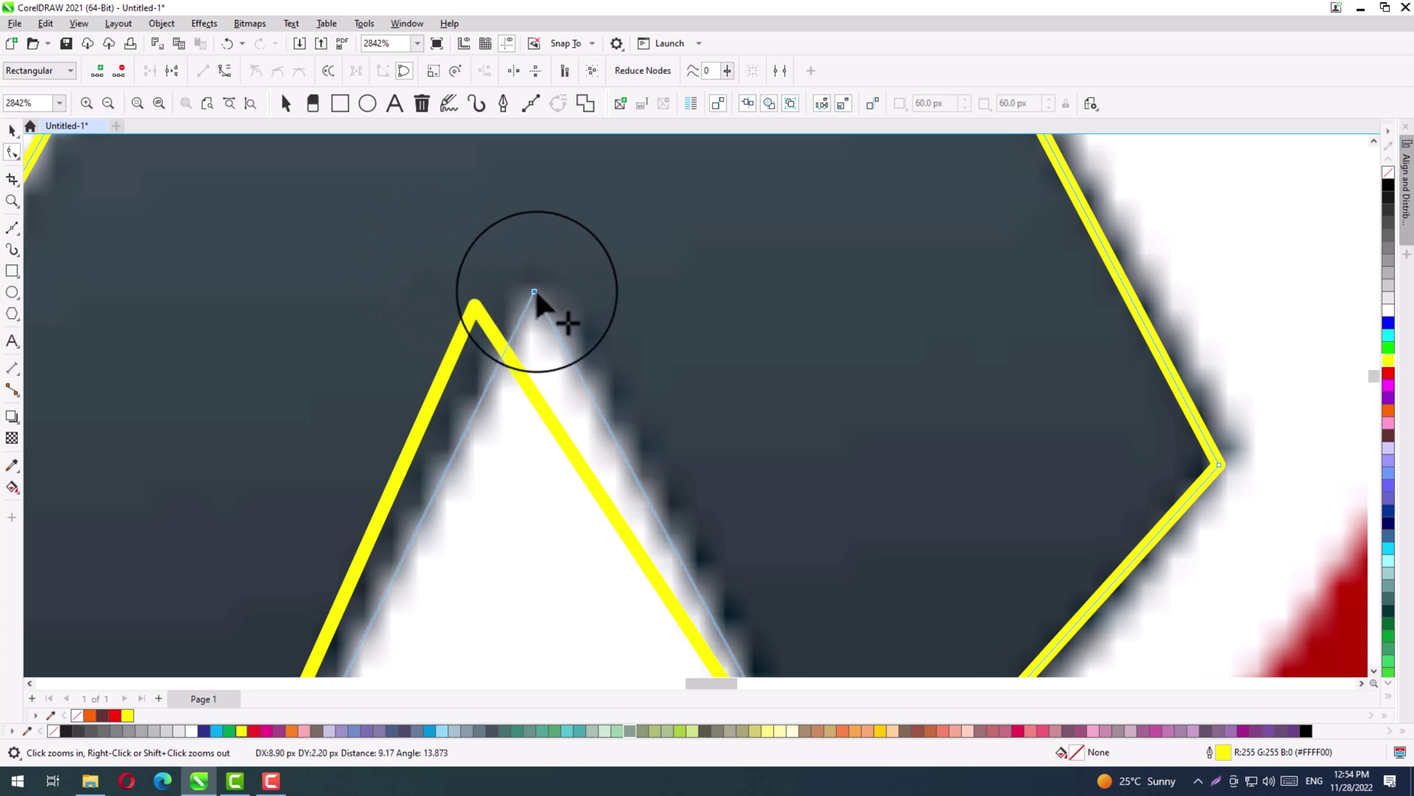
Nudge the traced outline's rightmost corner node onto the right corner of the dark A shape.
{"action": "scroll", "coordinate": [693, 355], "scroll_direction": "down", "scroll_amount": 1}
{"action": "scroll", "coordinate": [719, 365], "scroll_direction": "down", "scroll_amount": 2}
{"action": "scroll", "coordinate": [915, 405], "scroll_direction": "up", "scroll_amount": 3}
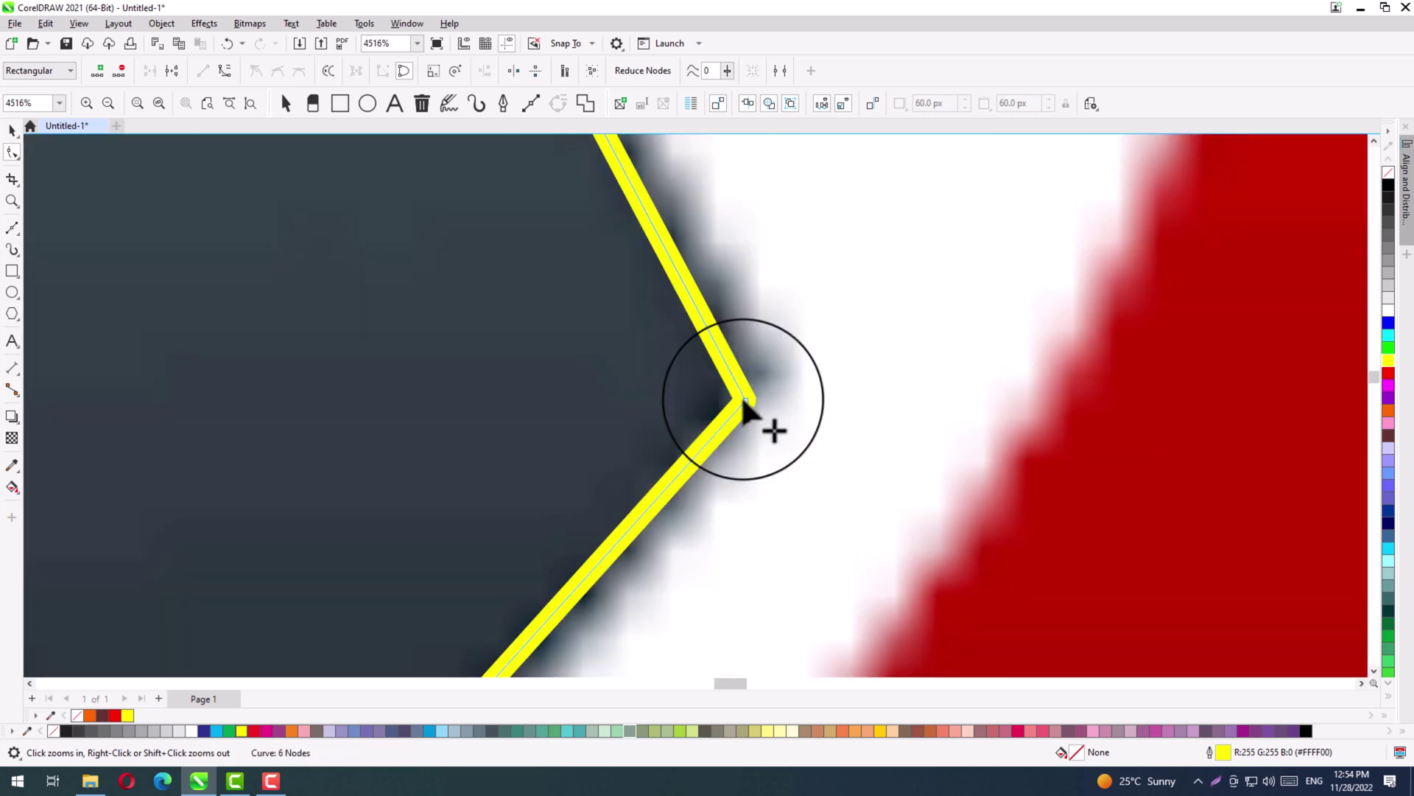
{"action": "left_click_drag", "start_coordinate": [751, 392], "coordinate": [752, 393]}
Move the node at the inner foot of the A's left leg up and left onto the dark shape's corner.
{"action": "scroll", "coordinate": [766, 390], "scroll_direction": "down", "scroll_amount": 5}
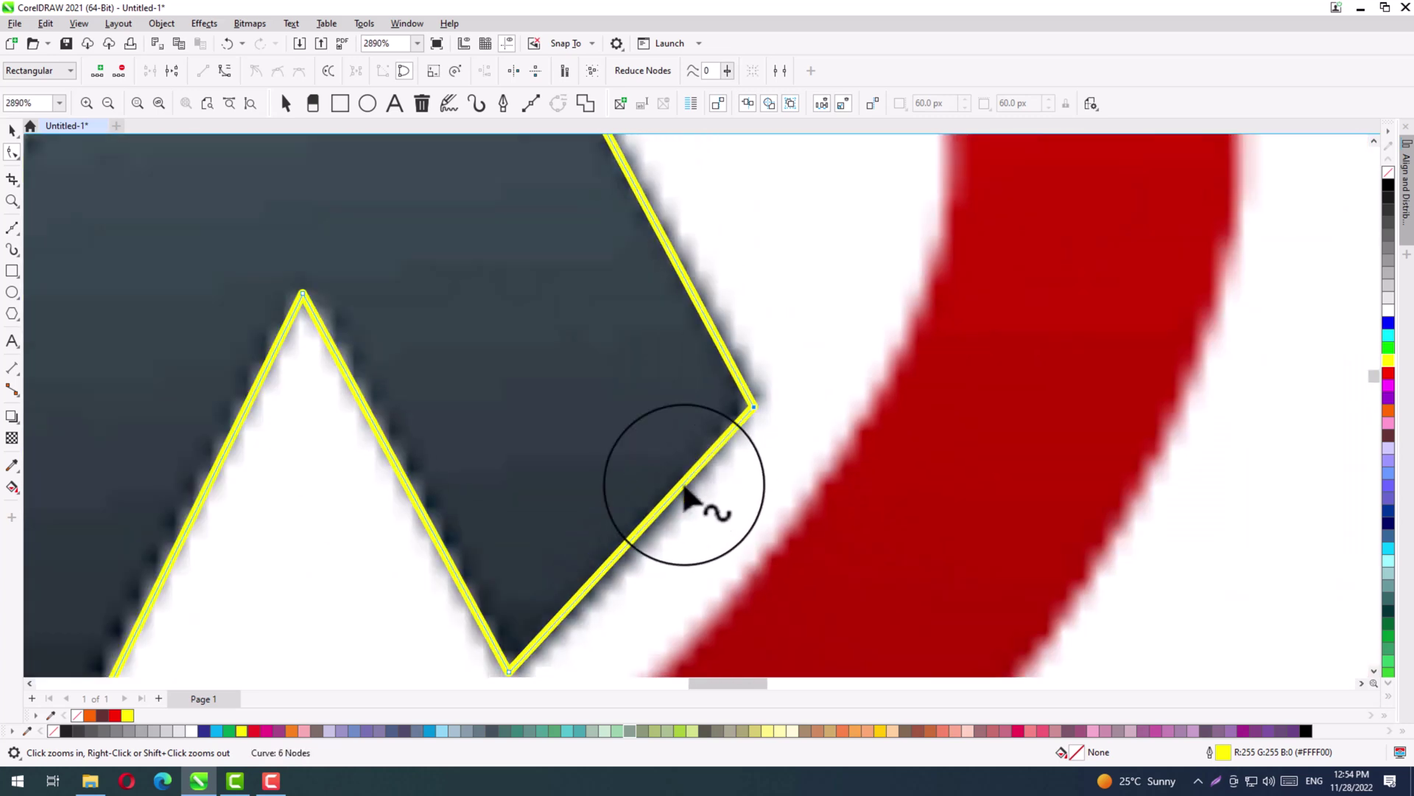
{"action": "scroll", "coordinate": [621, 610], "scroll_direction": "down", "scroll_amount": 3}
{"action": "key", "text": "F2"}
{"action": "left_click_drag", "start_coordinate": [523, 443], "coordinate": [241, 631]}
{"action": "key", "text": "F2"}
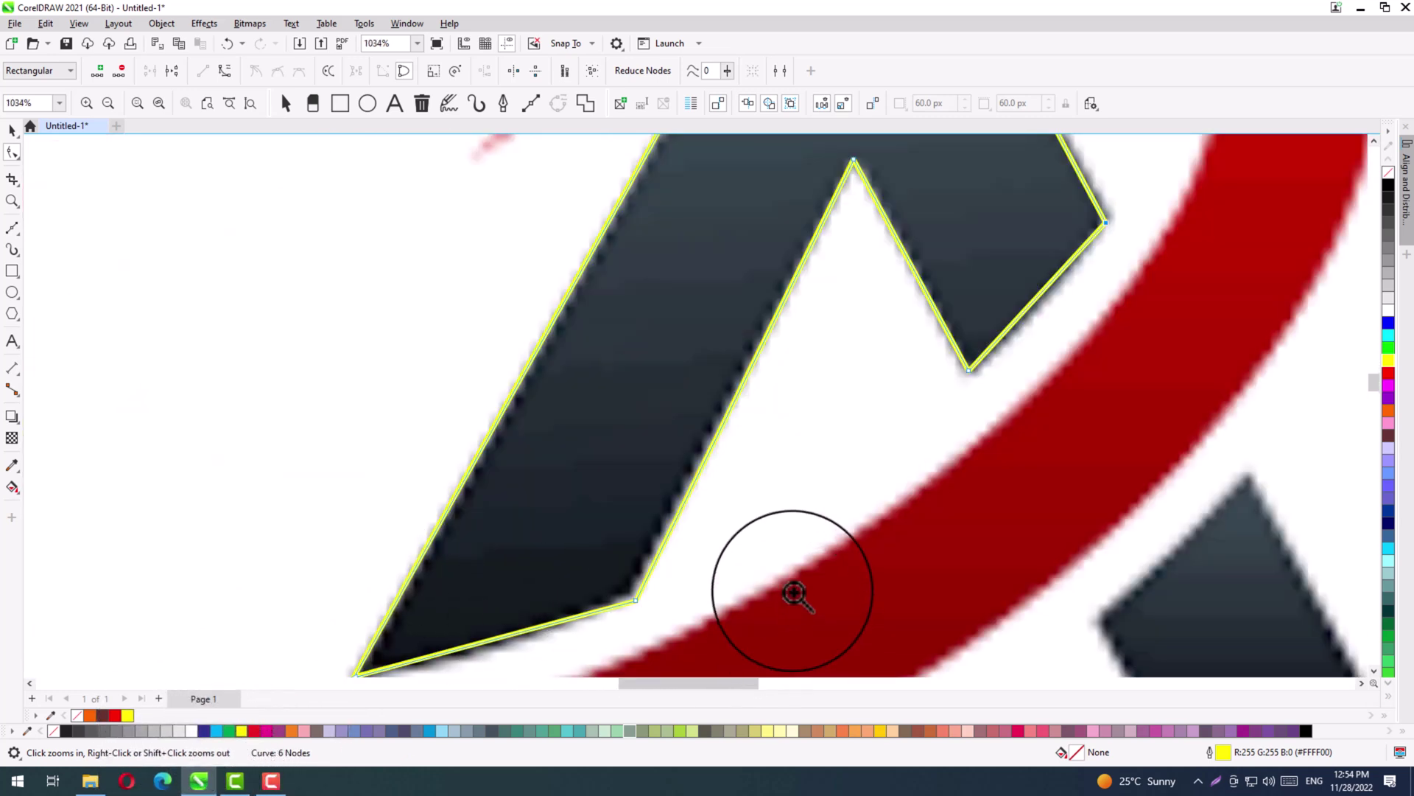
{"action": "left_click_drag", "start_coordinate": [783, 506], "coordinate": [502, 632]}
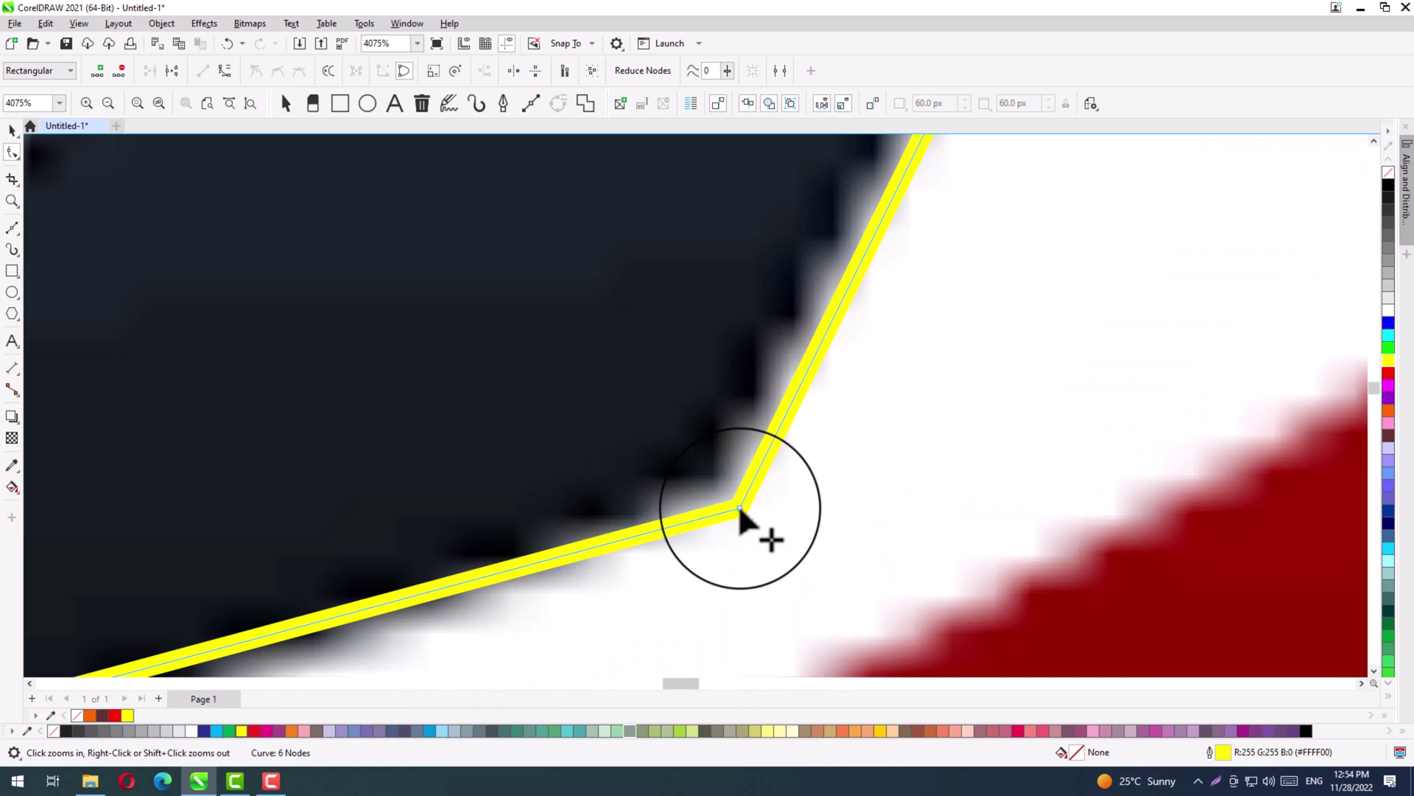
{"action": "left_click_drag", "start_coordinate": [738, 505], "coordinate": [705, 489]}
{"action": "scroll", "coordinate": [706, 489], "scroll_direction": "down", "scroll_amount": 5}
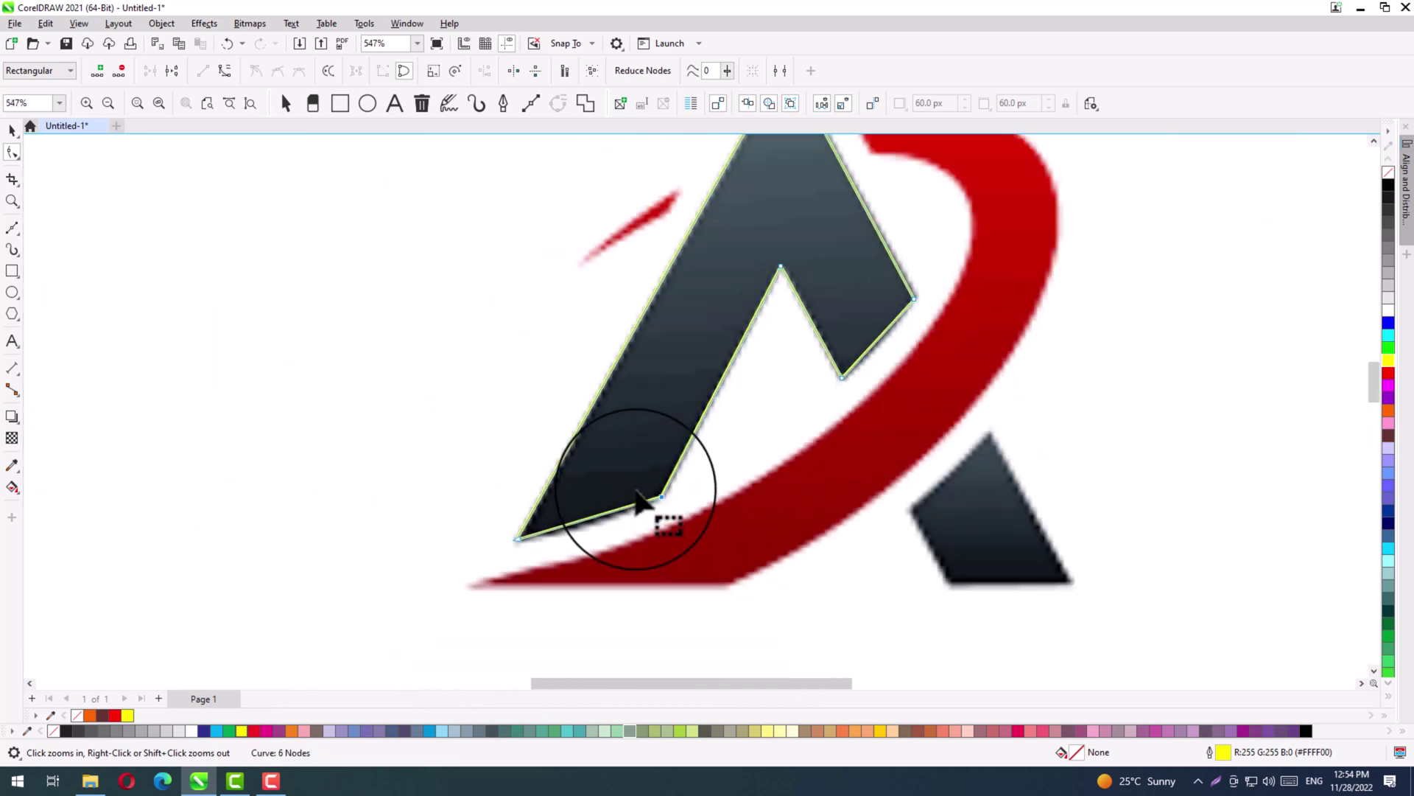
{"action": "scroll", "coordinate": [639, 501], "scroll_direction": "down", "scroll_amount": 1}
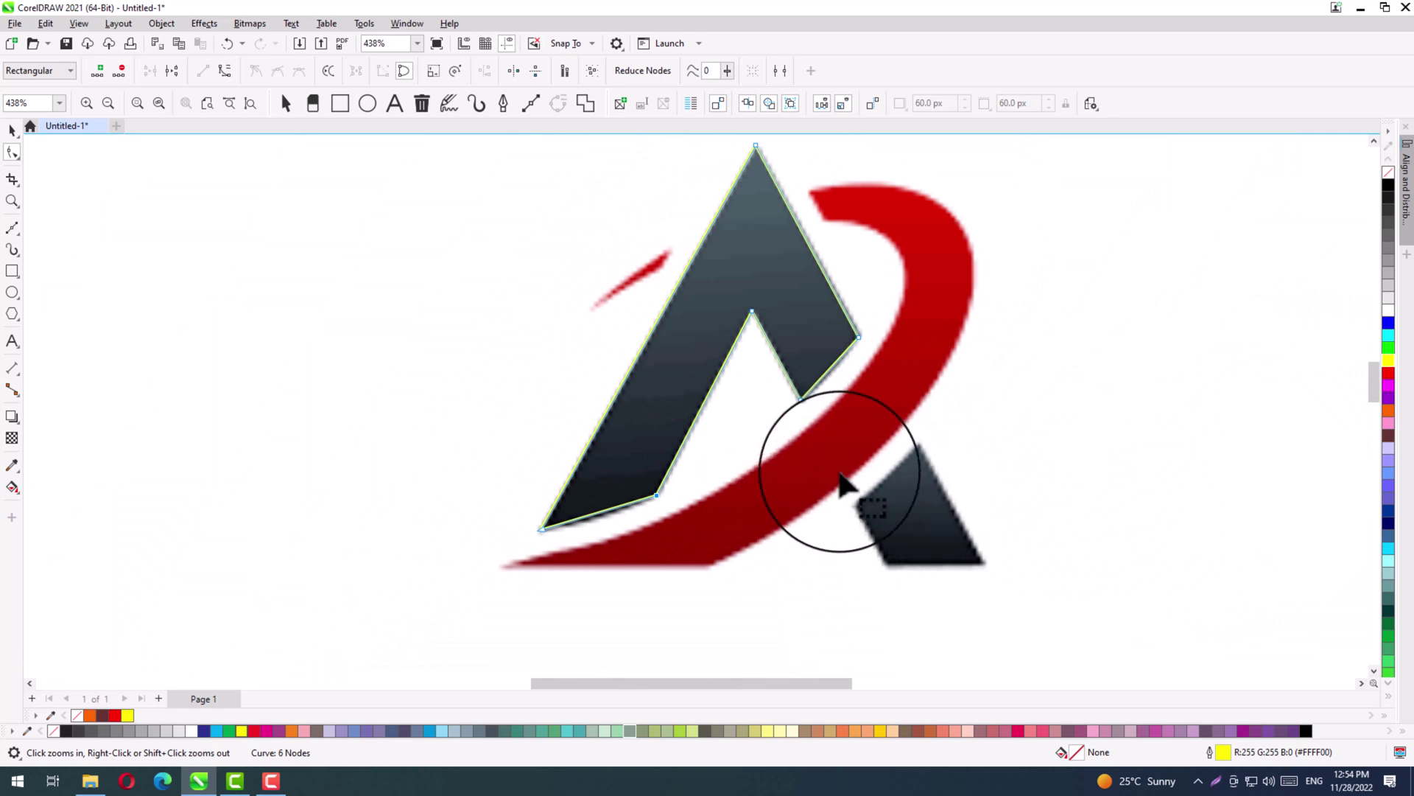
Trace the small dark four-sided piece at the logo's lower right with the Bézier tool and colour its outline yellow.
{"action": "key", "text": "z"}
{"action": "left_click_drag", "start_coordinate": [1018, 404], "coordinate": [748, 650]}
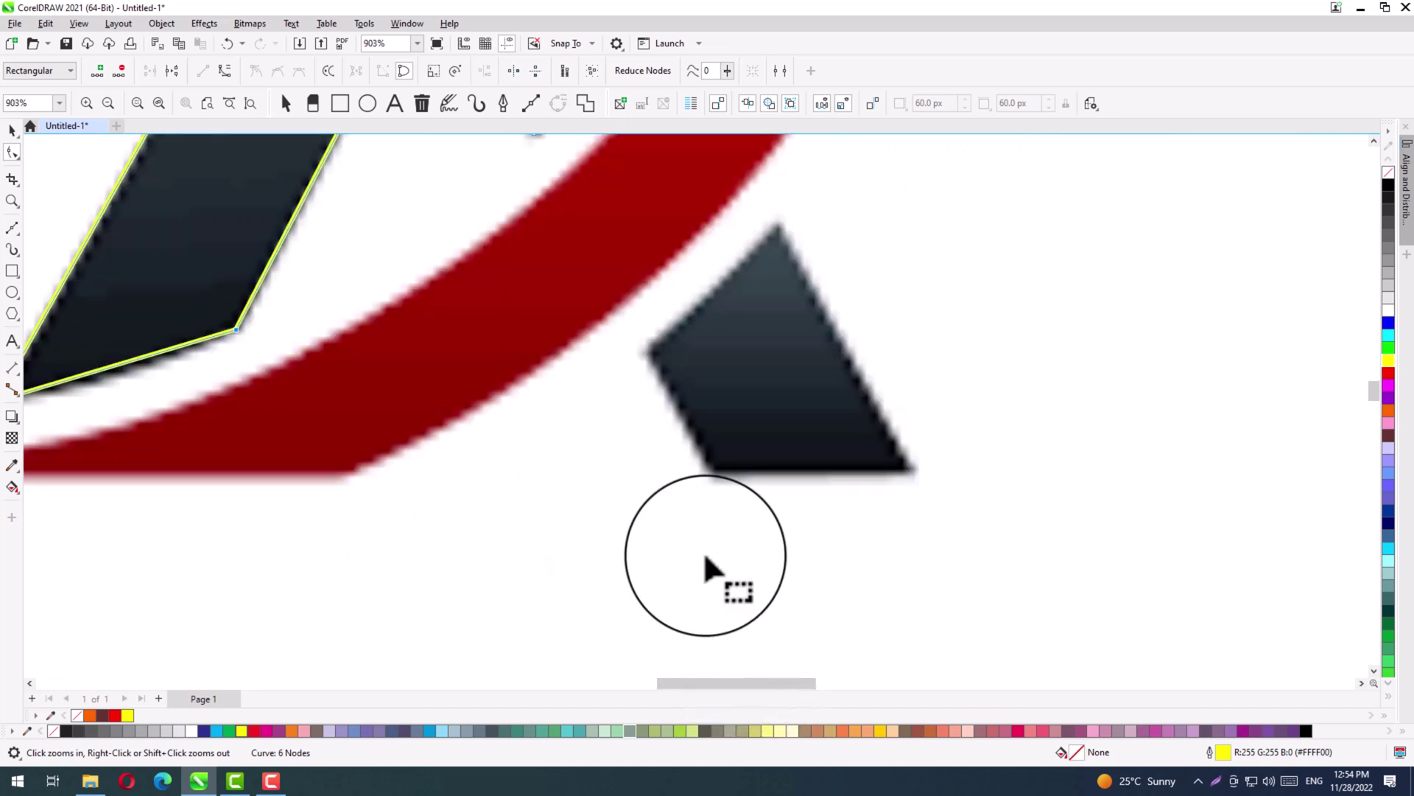
{"action": "left_click", "coordinate": [12, 229]}
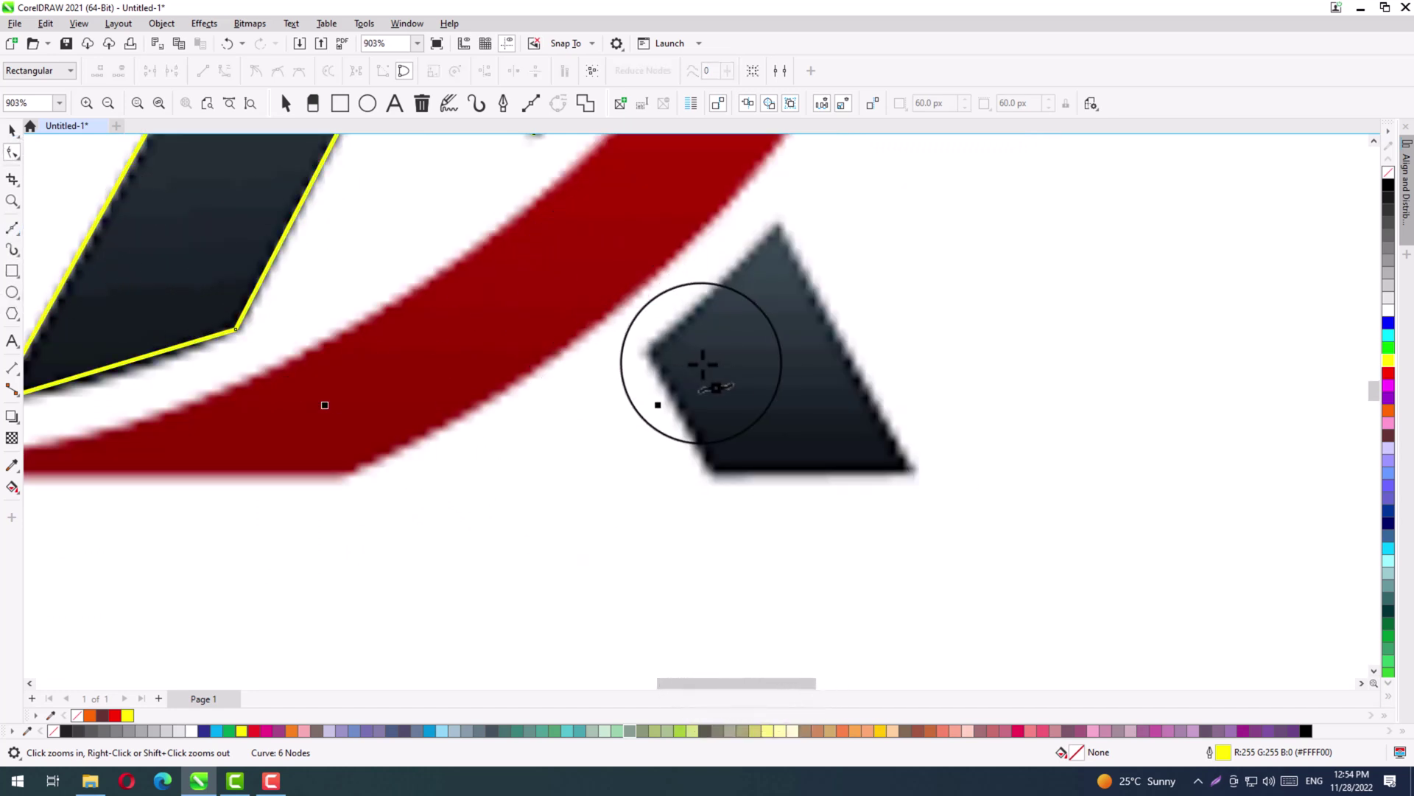
{"action": "left_click_drag", "start_coordinate": [650, 354], "coordinate": [776, 225]}
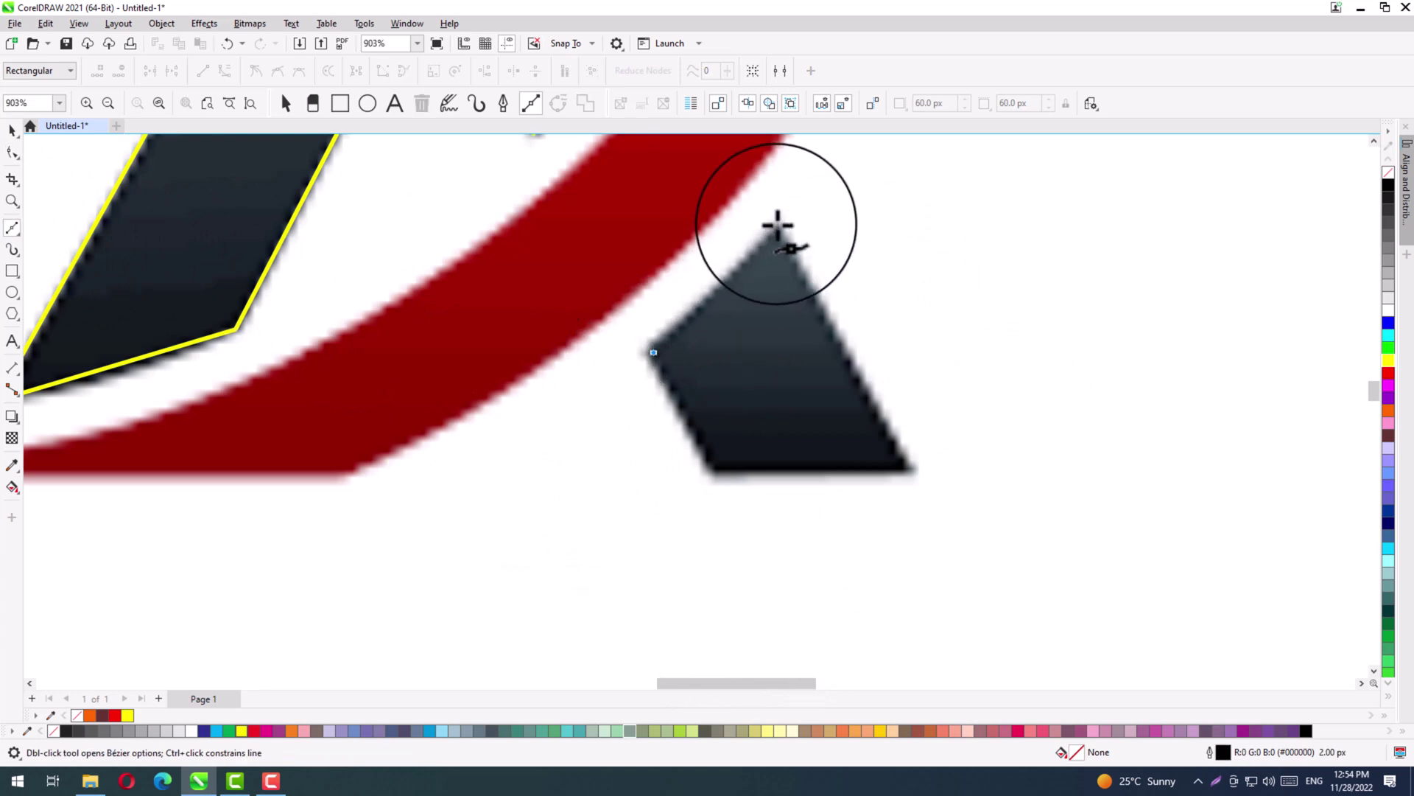
{"action": "left_click", "coordinate": [912, 468]}
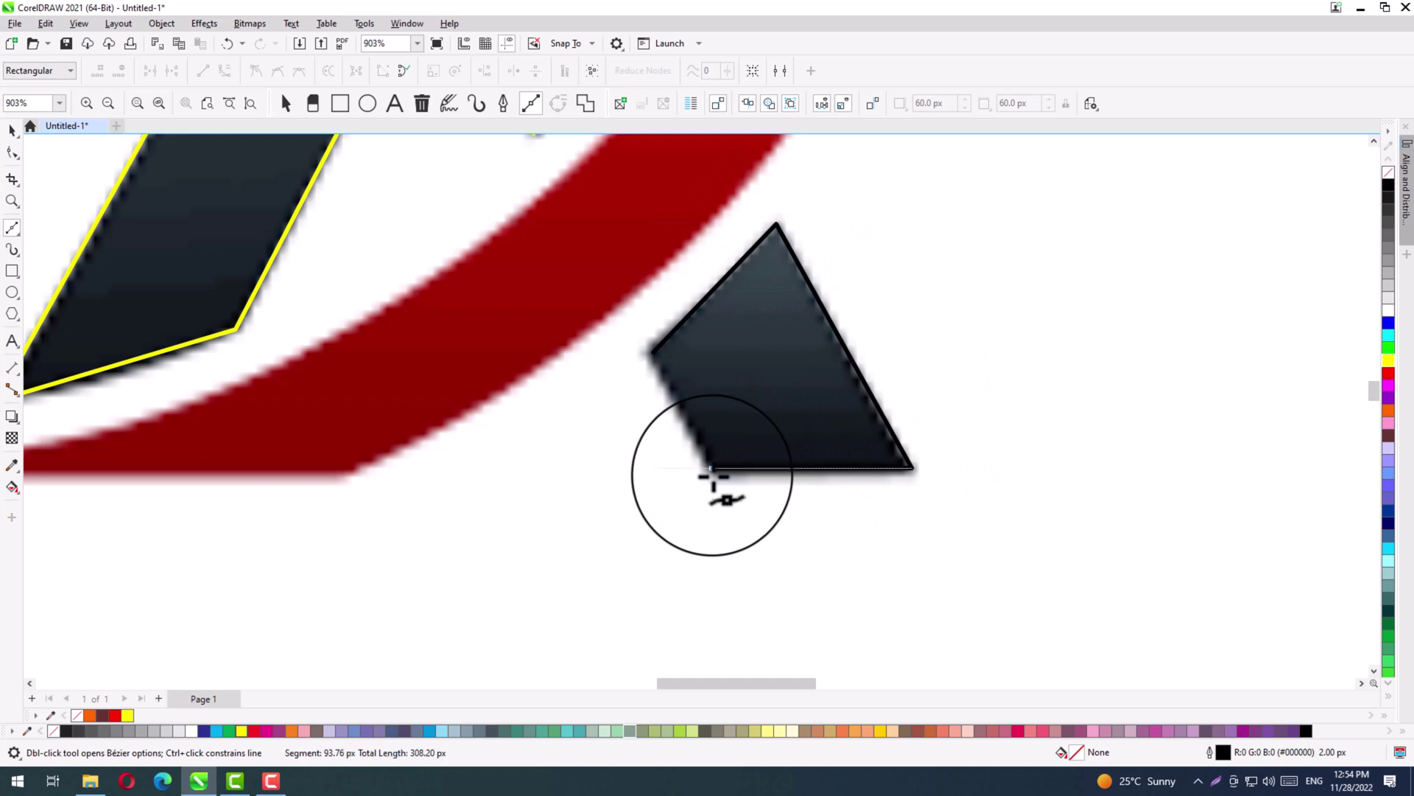
{"action": "left_click", "coordinate": [711, 470]}
{"action": "left_click", "coordinate": [653, 346]}
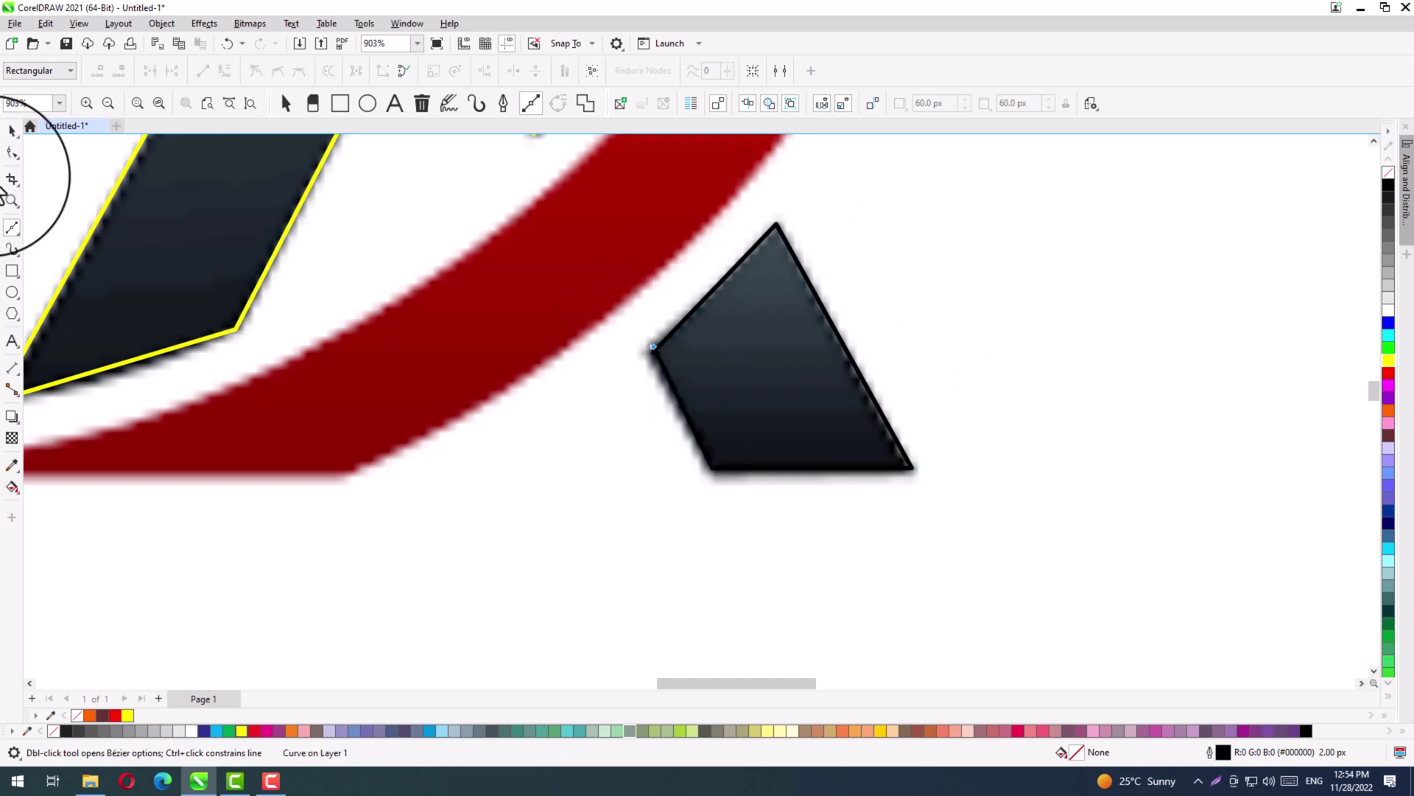
{"action": "left_click", "coordinate": [10, 133]}
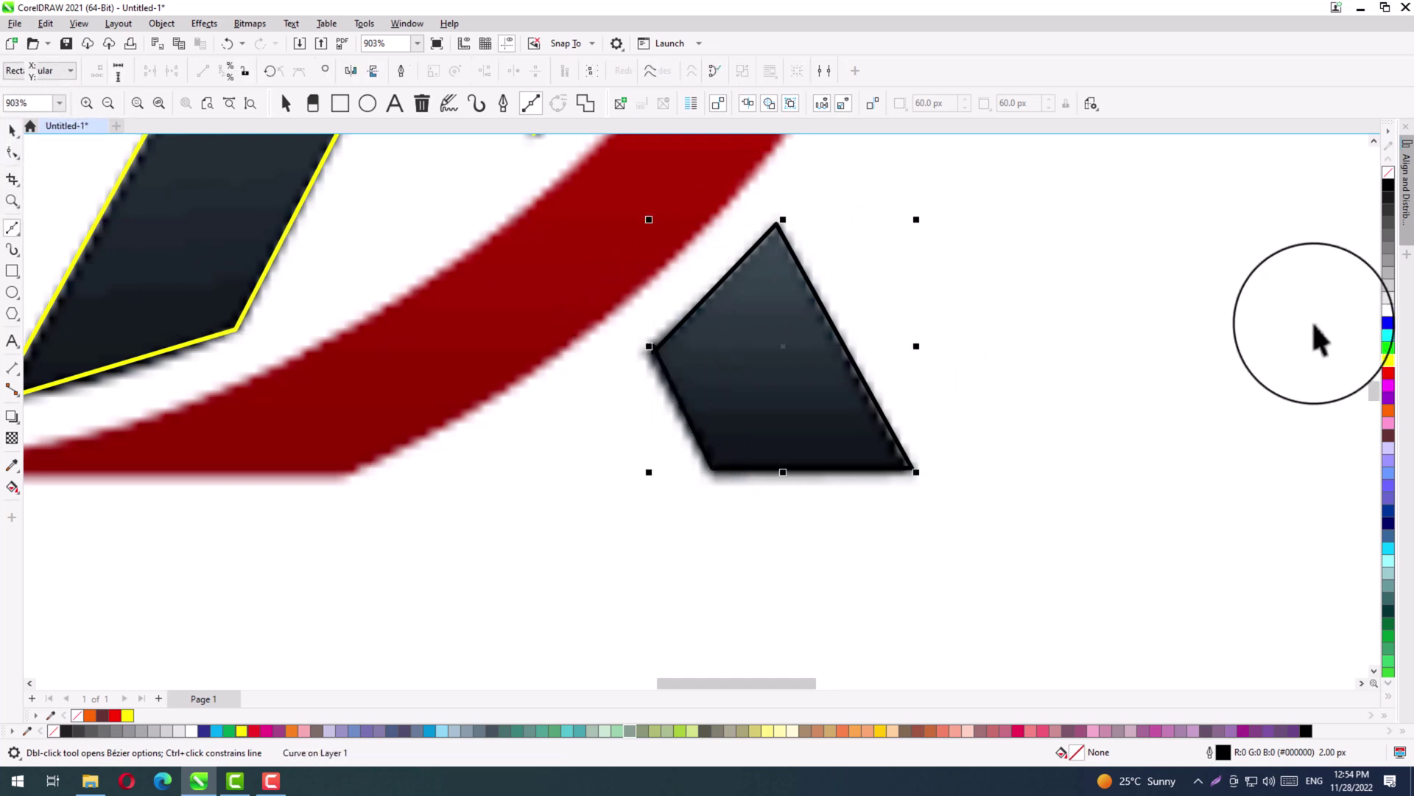
{"action": "right_click", "coordinate": [1388, 360]}
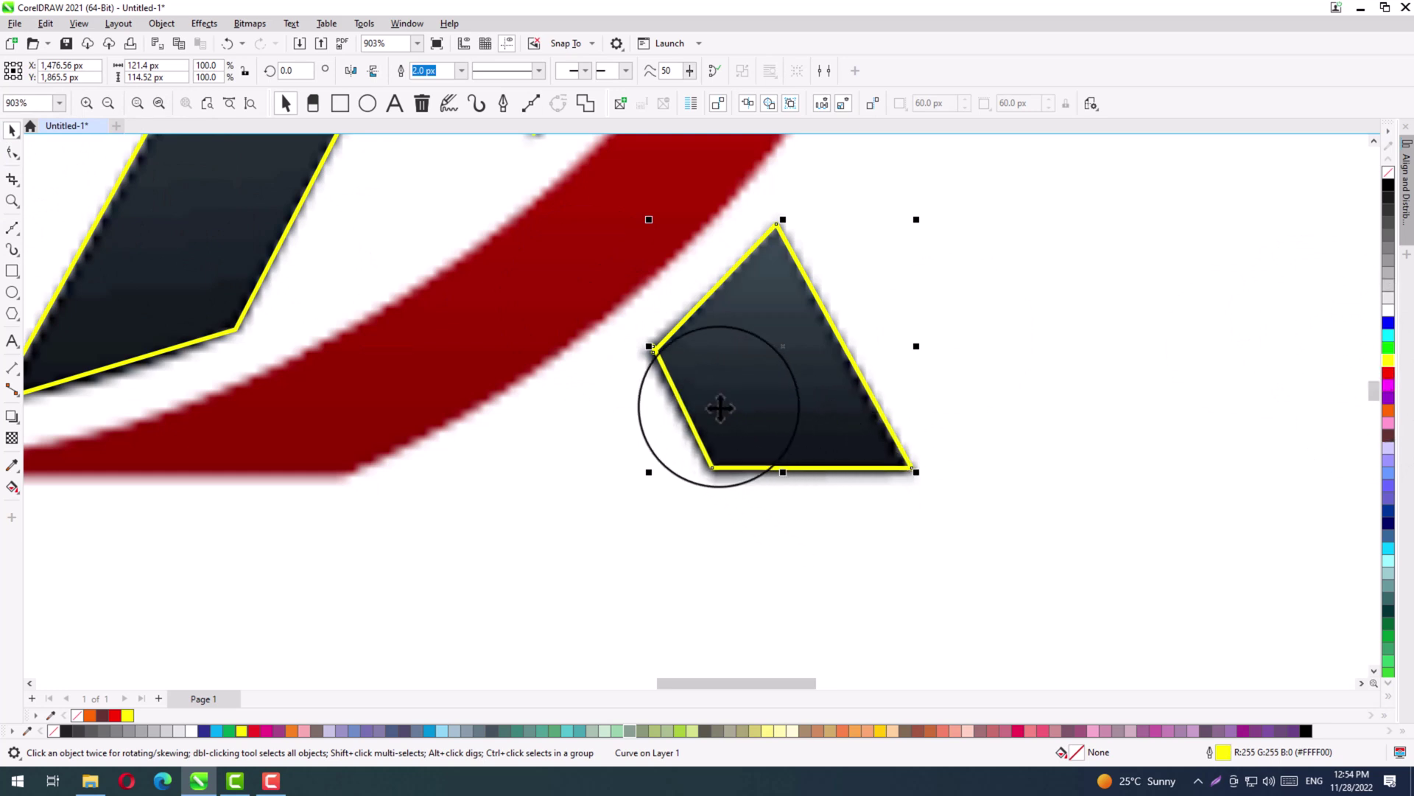
Close the small piece's outline by moving its end node onto the start node at the left corner.
{"action": "left_click", "coordinate": [12, 153]}
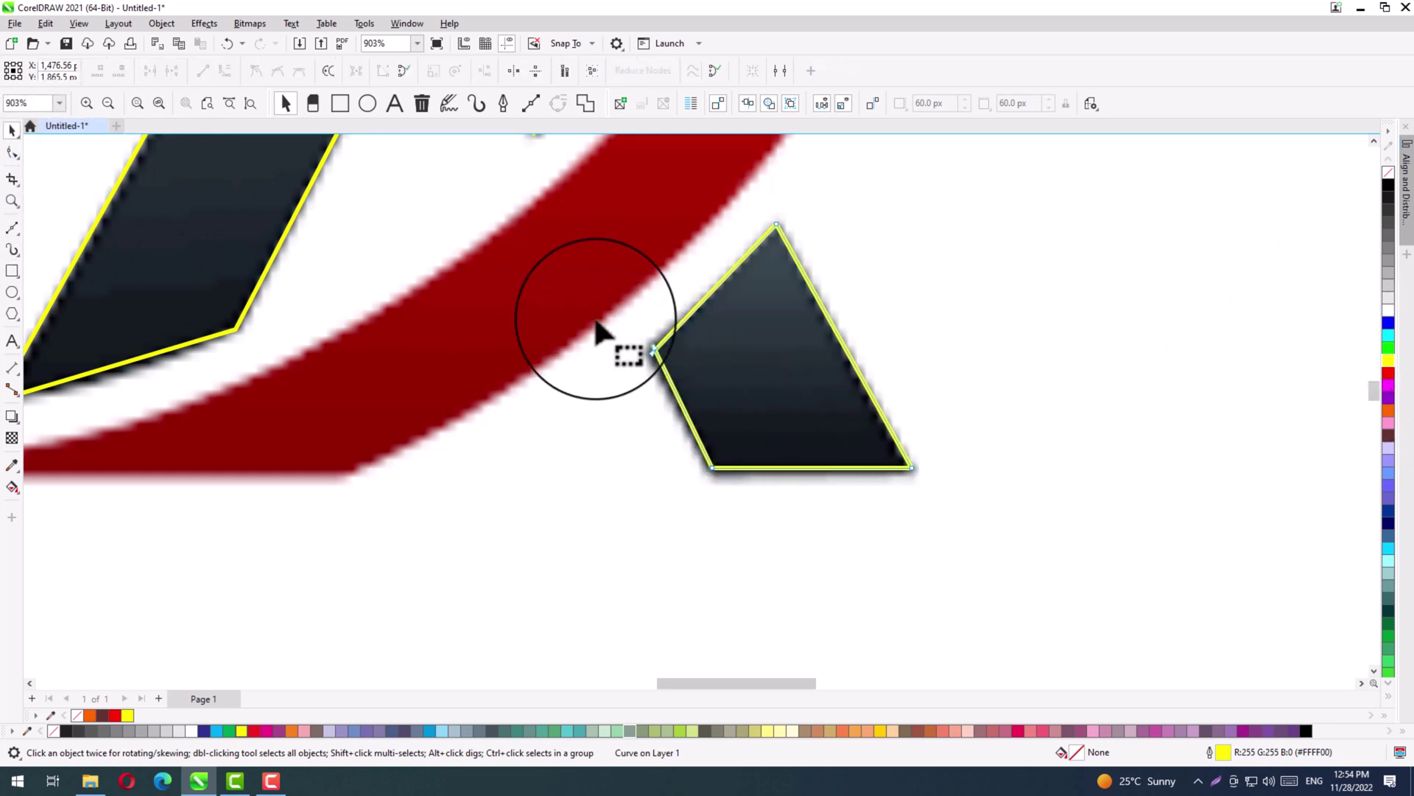
{"action": "left_click_drag", "start_coordinate": [602, 246], "coordinate": [952, 532]}
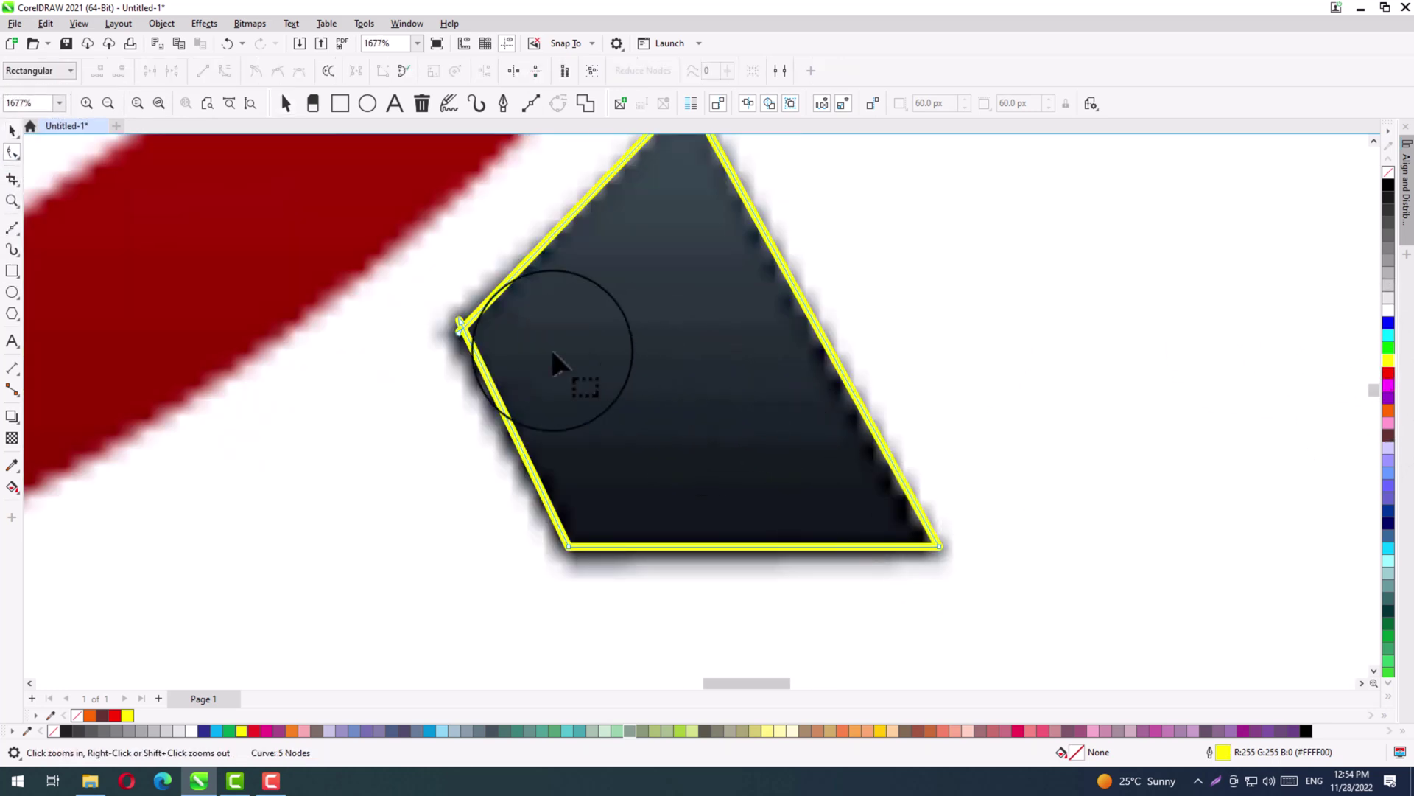
{"action": "key", "text": "F2"}
{"action": "left_click_drag", "start_coordinate": [343, 274], "coordinate": [559, 395]}
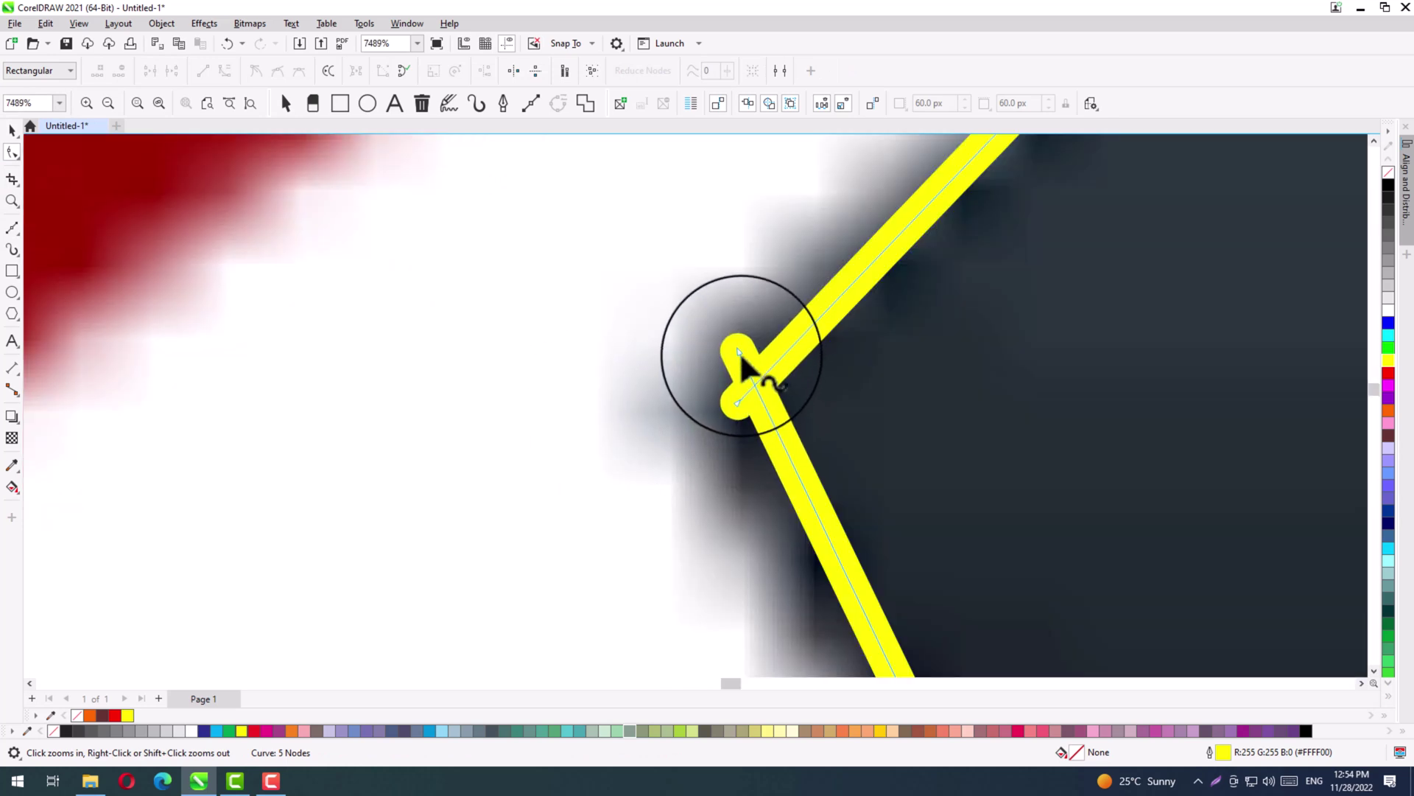
{"action": "left_click_drag", "start_coordinate": [739, 355], "coordinate": [710, 409]}
{"action": "key", "text": "F4"}
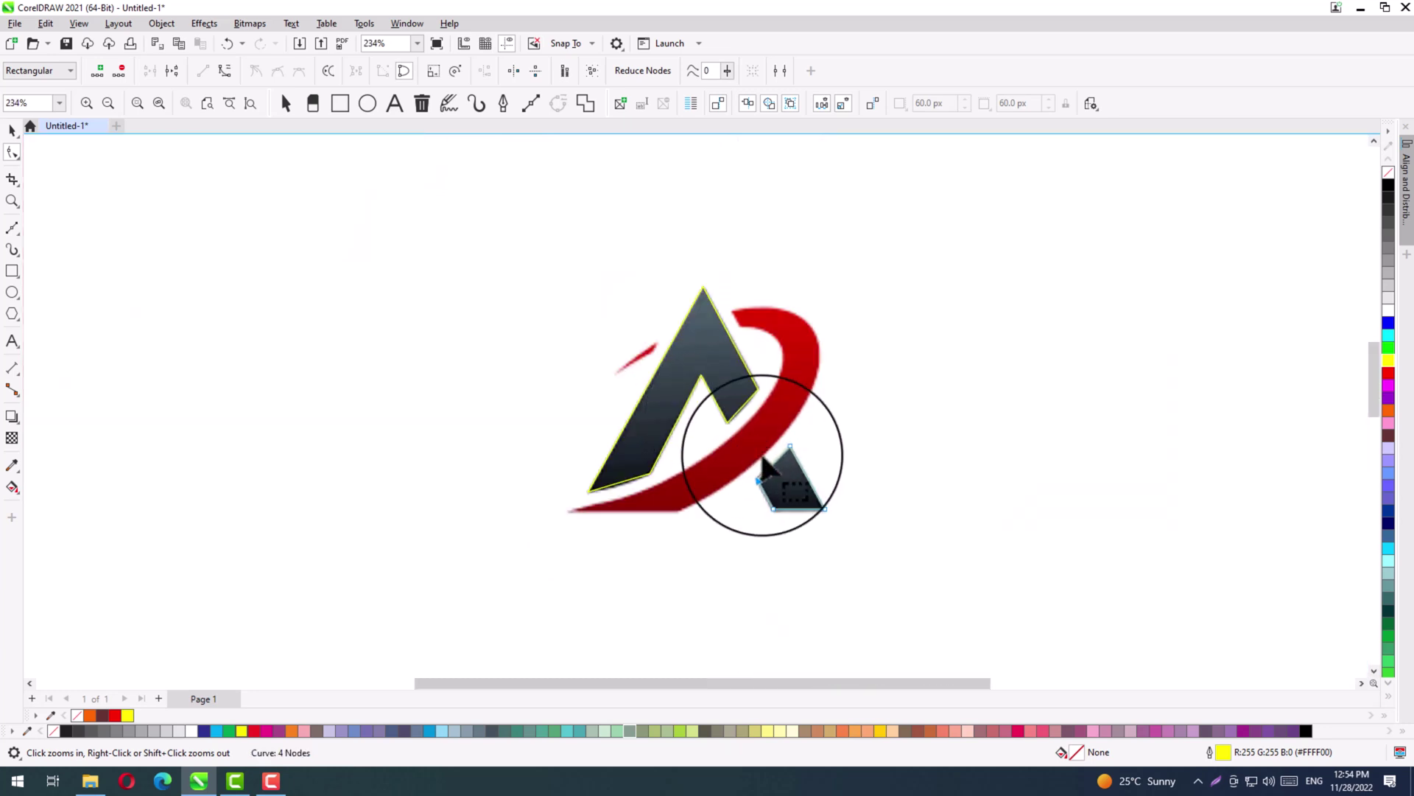
Move both traced outlines off the logo into the empty space to its right and fill them black.
{"action": "key", "text": "space"}
{"action": "scroll", "coordinate": [803, 456], "scroll_direction": "down", "scroll_amount": 1}
{"action": "left_click_drag", "start_coordinate": [897, 249], "coordinate": [641, 407]}
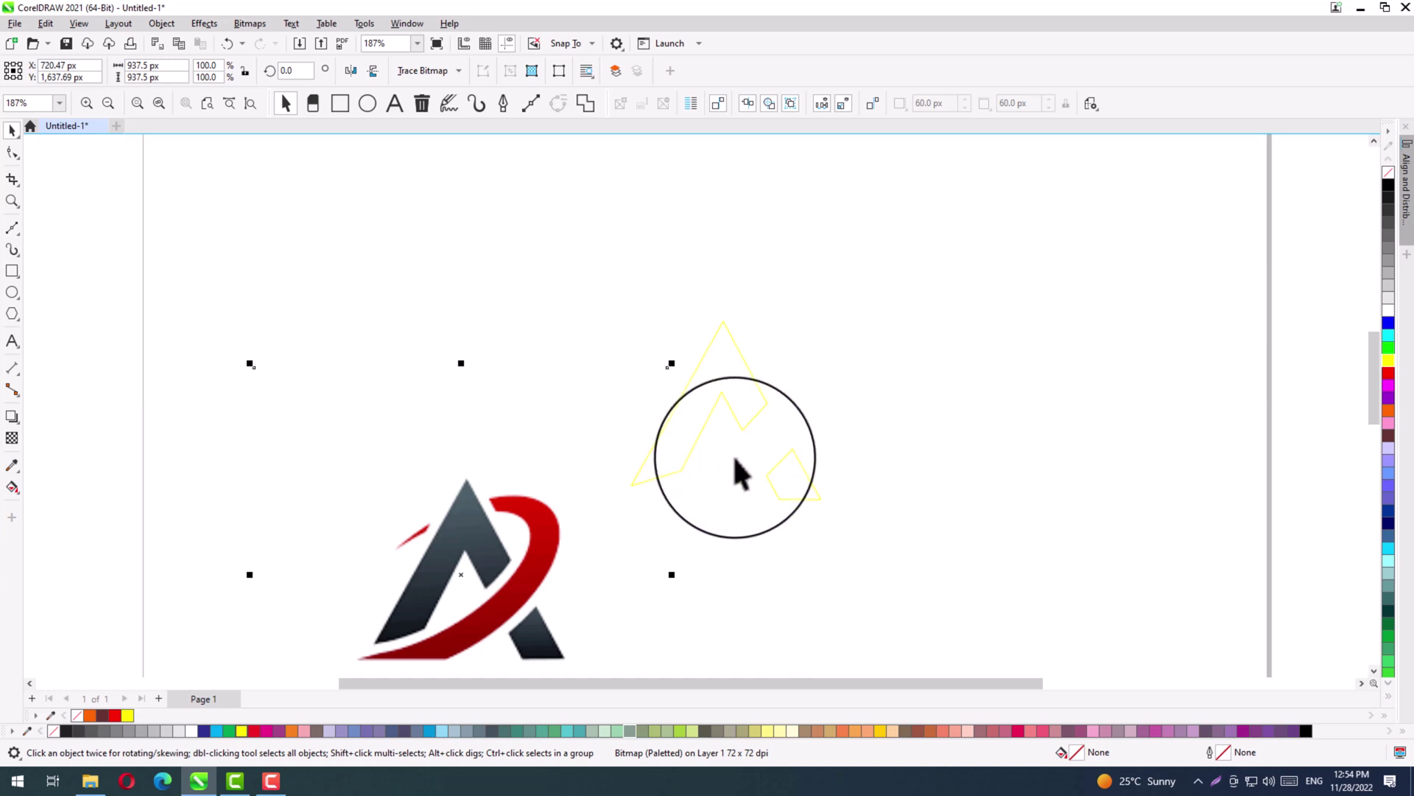
{"action": "key", "text": "ctrl+z"}
{"action": "left_click_drag", "start_coordinate": [331, 260], "coordinate": [883, 598]}
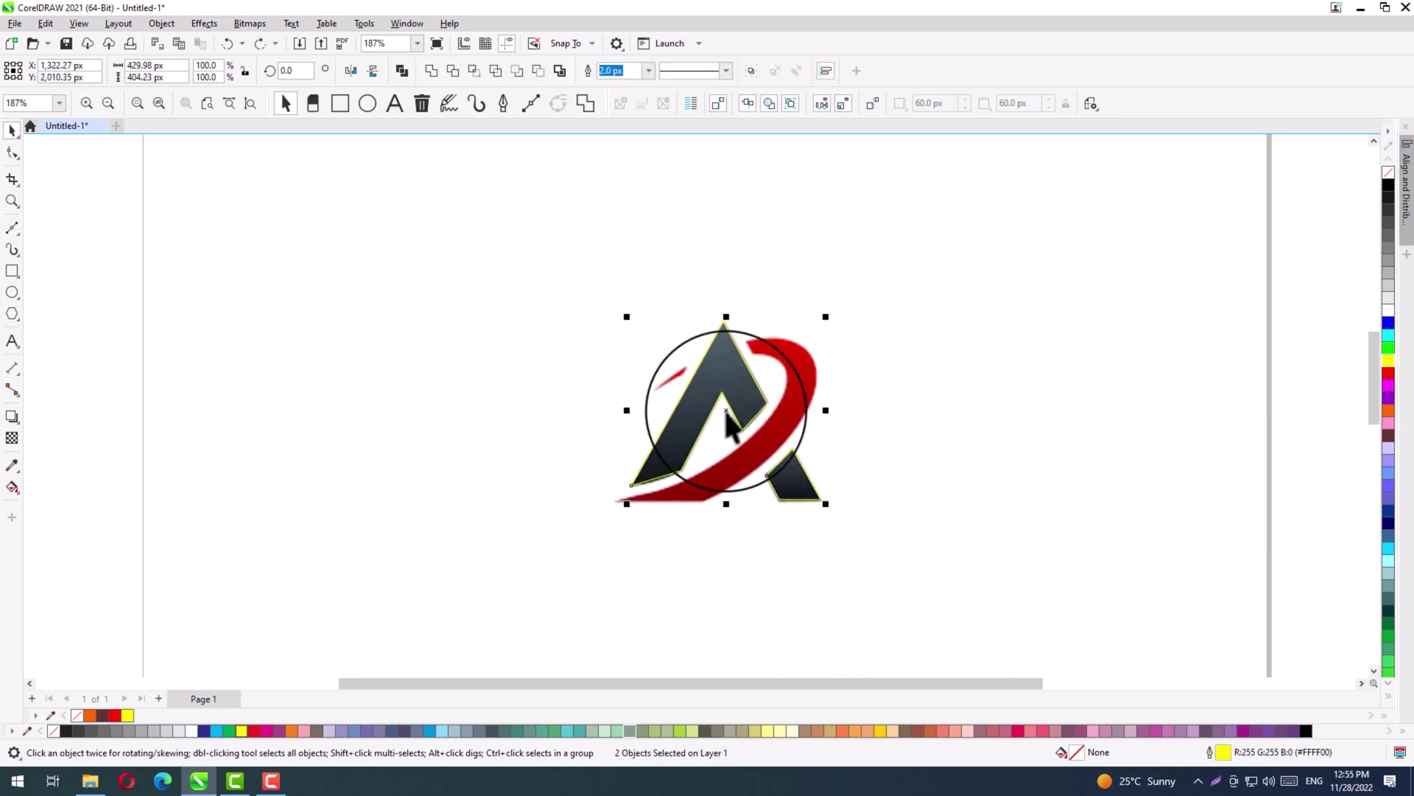
{"action": "left_click_drag", "start_coordinate": [724, 411], "coordinate": [1172, 388]}
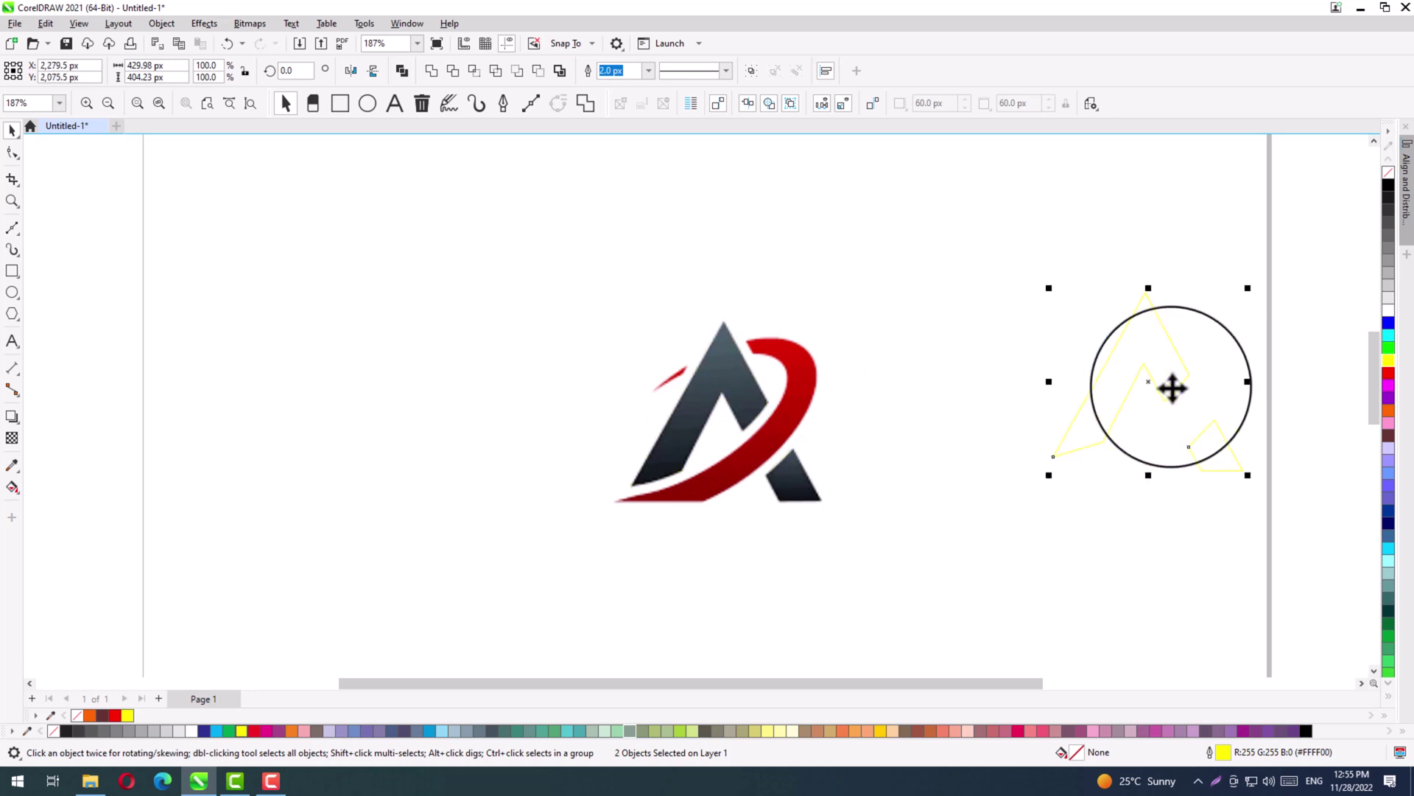
{"action": "left_click", "coordinate": [1388, 186]}
{"action": "left_click_drag", "start_coordinate": [1150, 351], "coordinate": [1135, 351]}
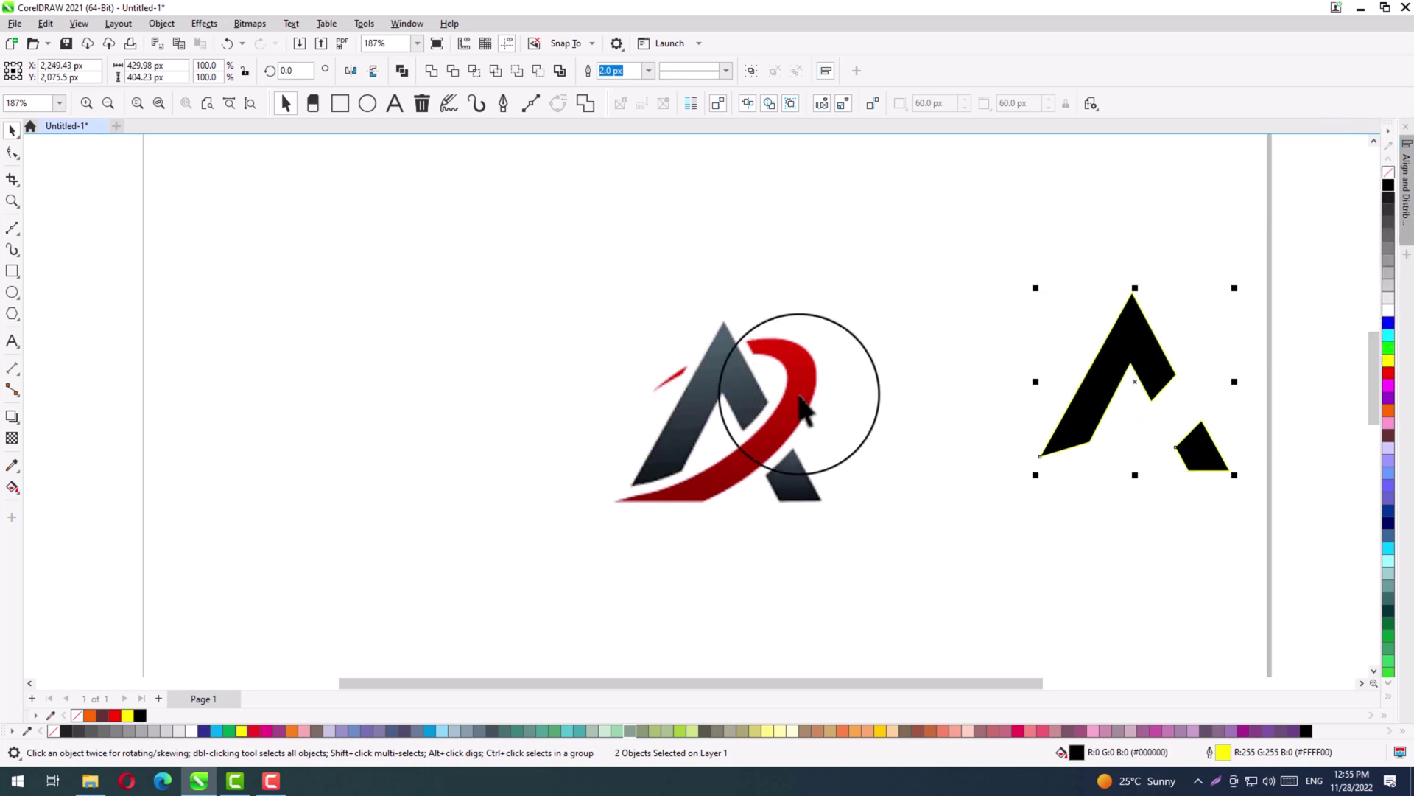
{"action": "left_click", "coordinate": [956, 586]}
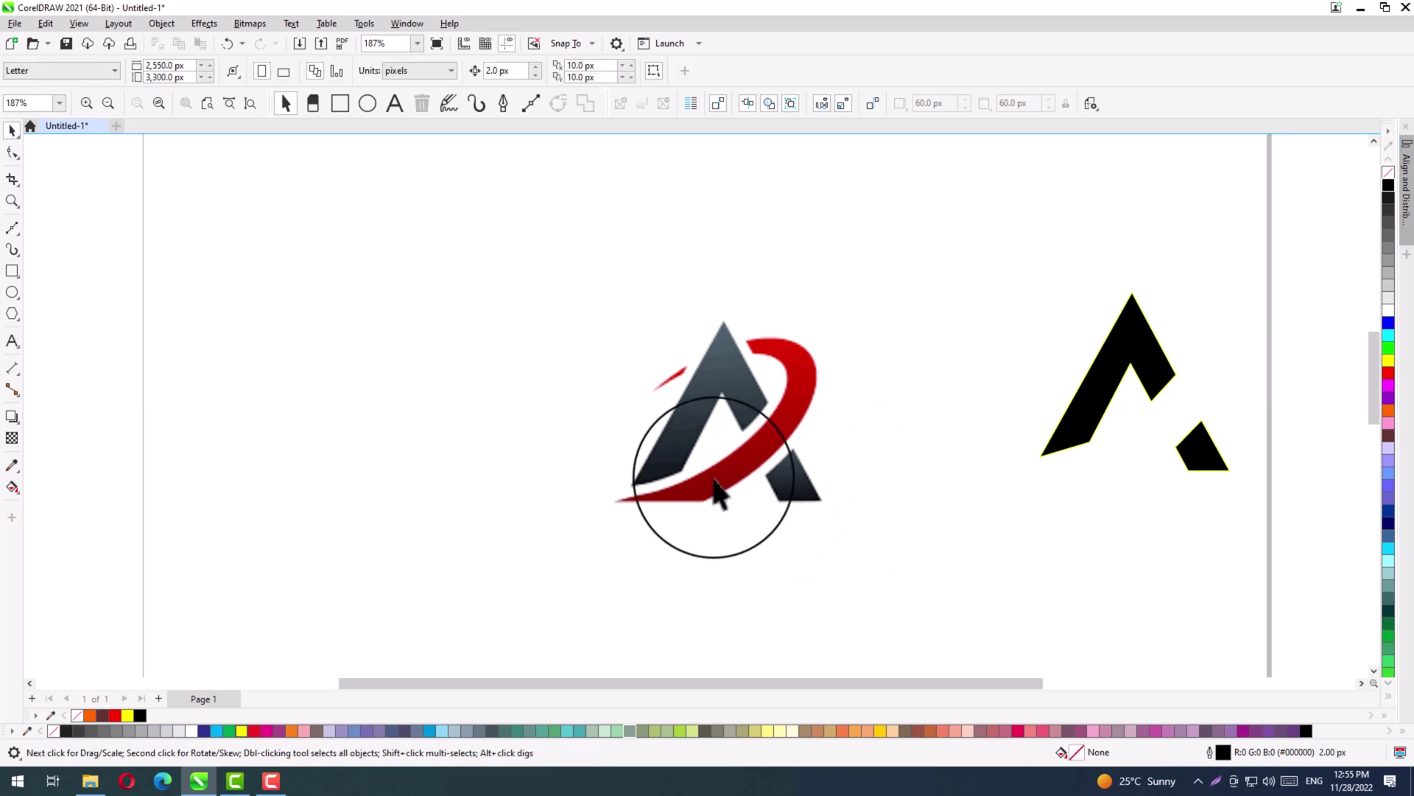
{"action": "left_click", "coordinate": [744, 464]}
{"action": "scroll", "coordinate": [744, 464], "scroll_direction": "up", "scroll_amount": 1}
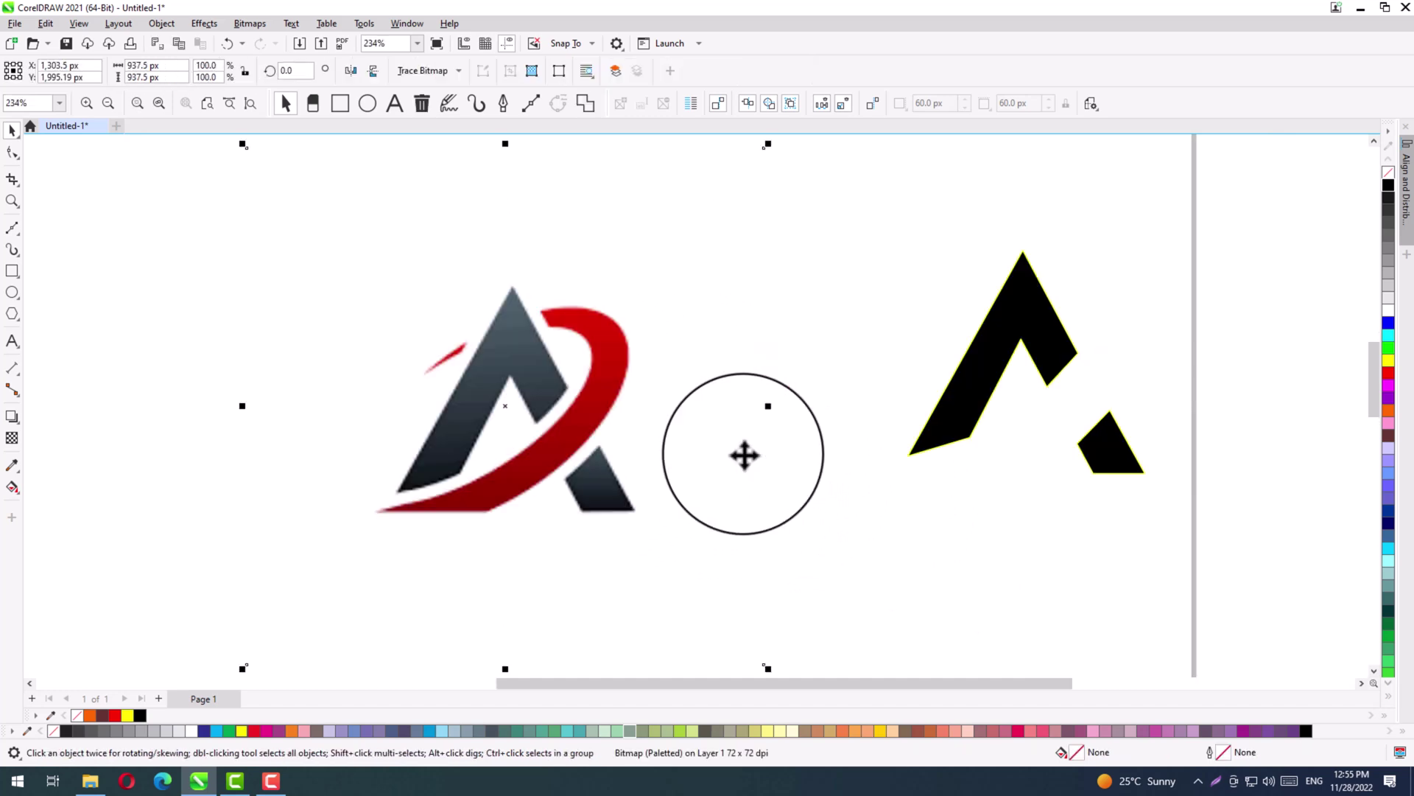
{"action": "scroll", "coordinate": [671, 454], "scroll_direction": "down", "scroll_amount": 3}
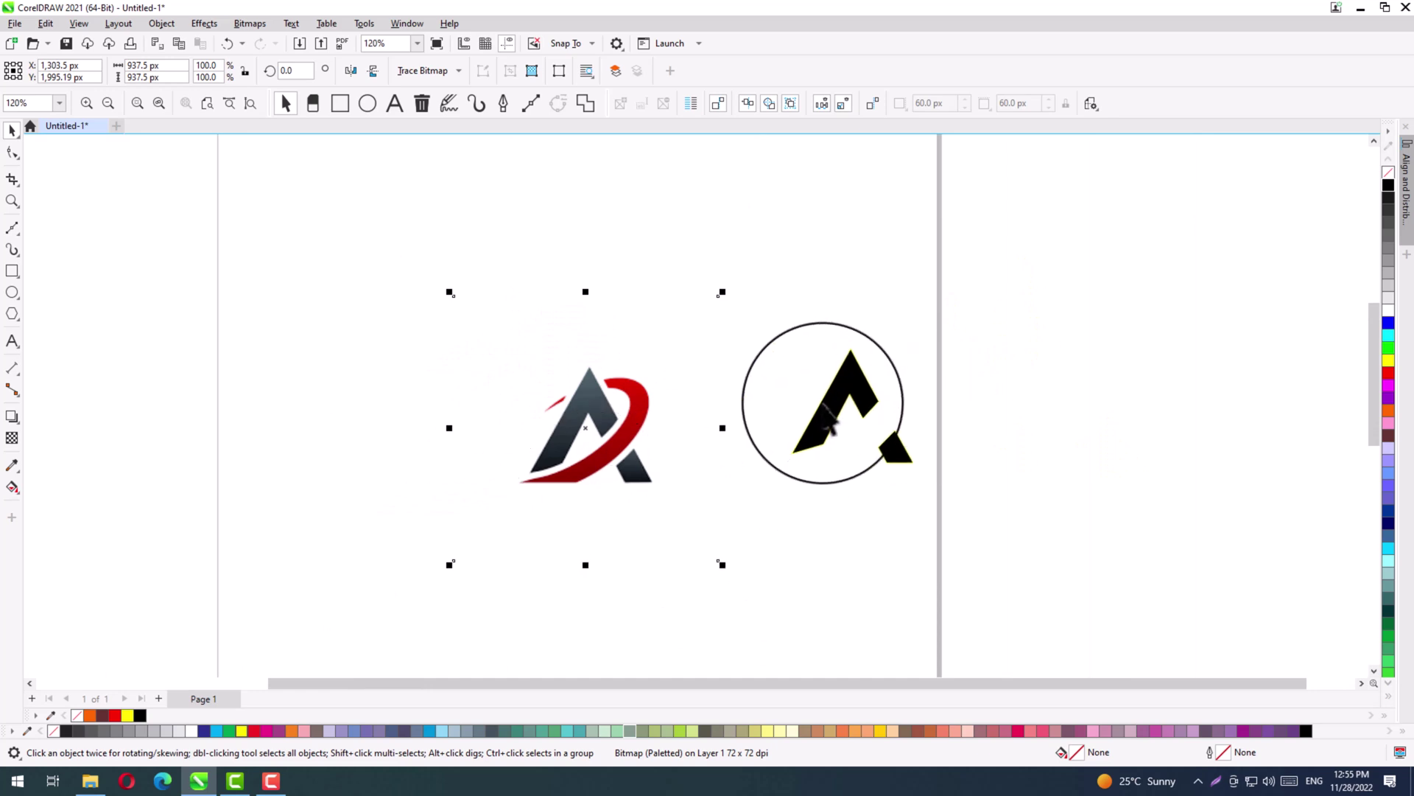
Bring the red Tesla logo JPG from the DOWNLOAD PICS folder in File Explorer into the CorelDRAW drawing.
{"action": "key", "text": "alt+Tab"}
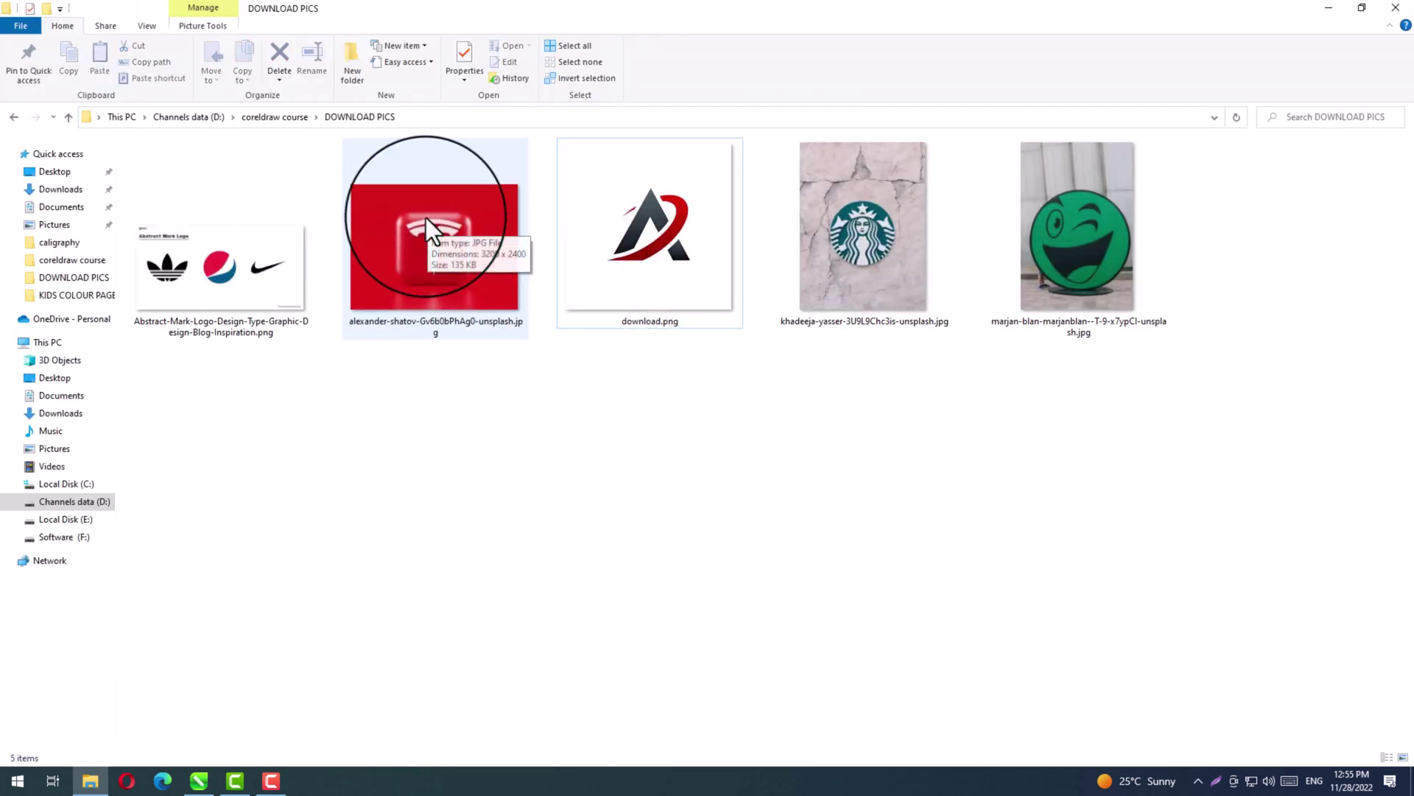
{"action": "left_click_drag", "start_coordinate": [425, 245], "coordinate": [290, 322]}
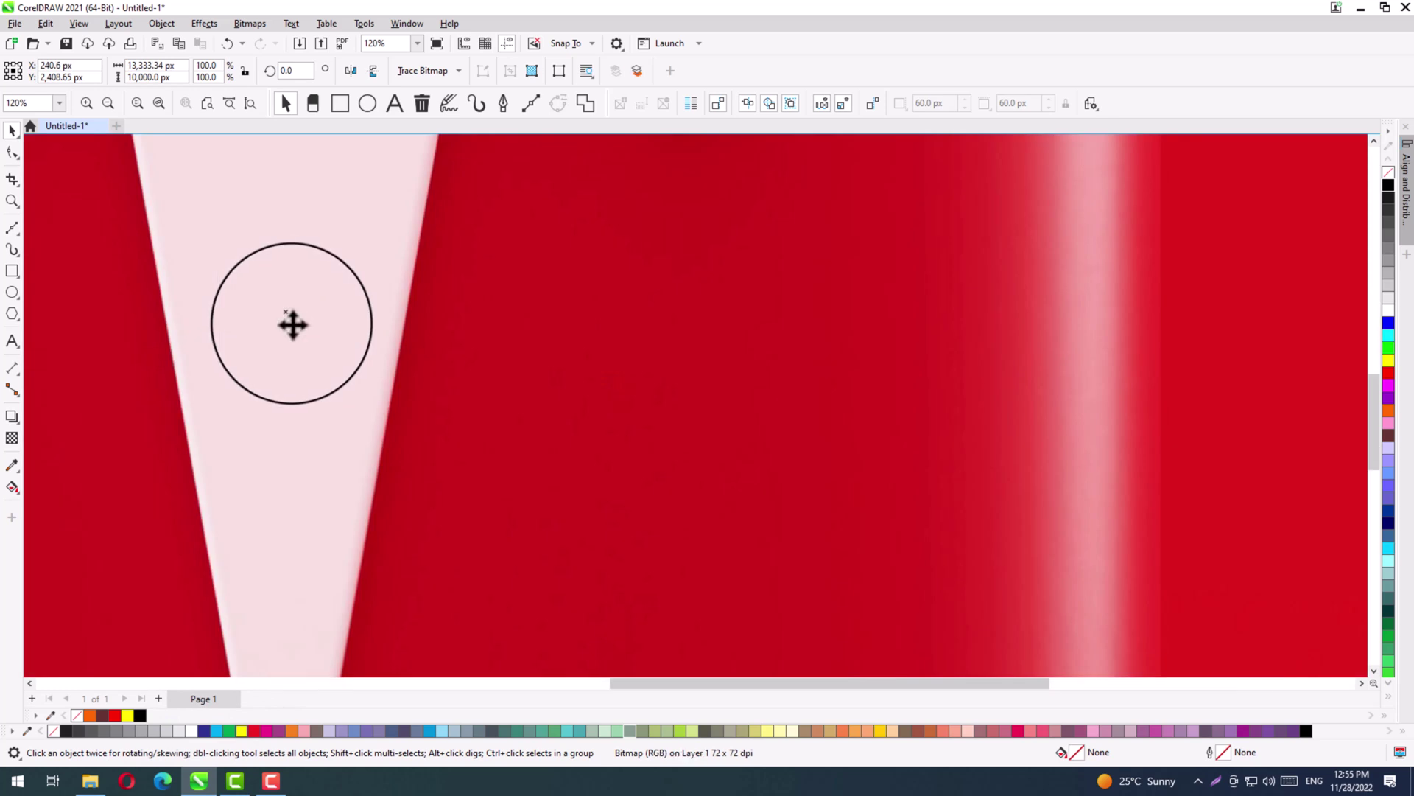
{"action": "key", "text": "F4"}
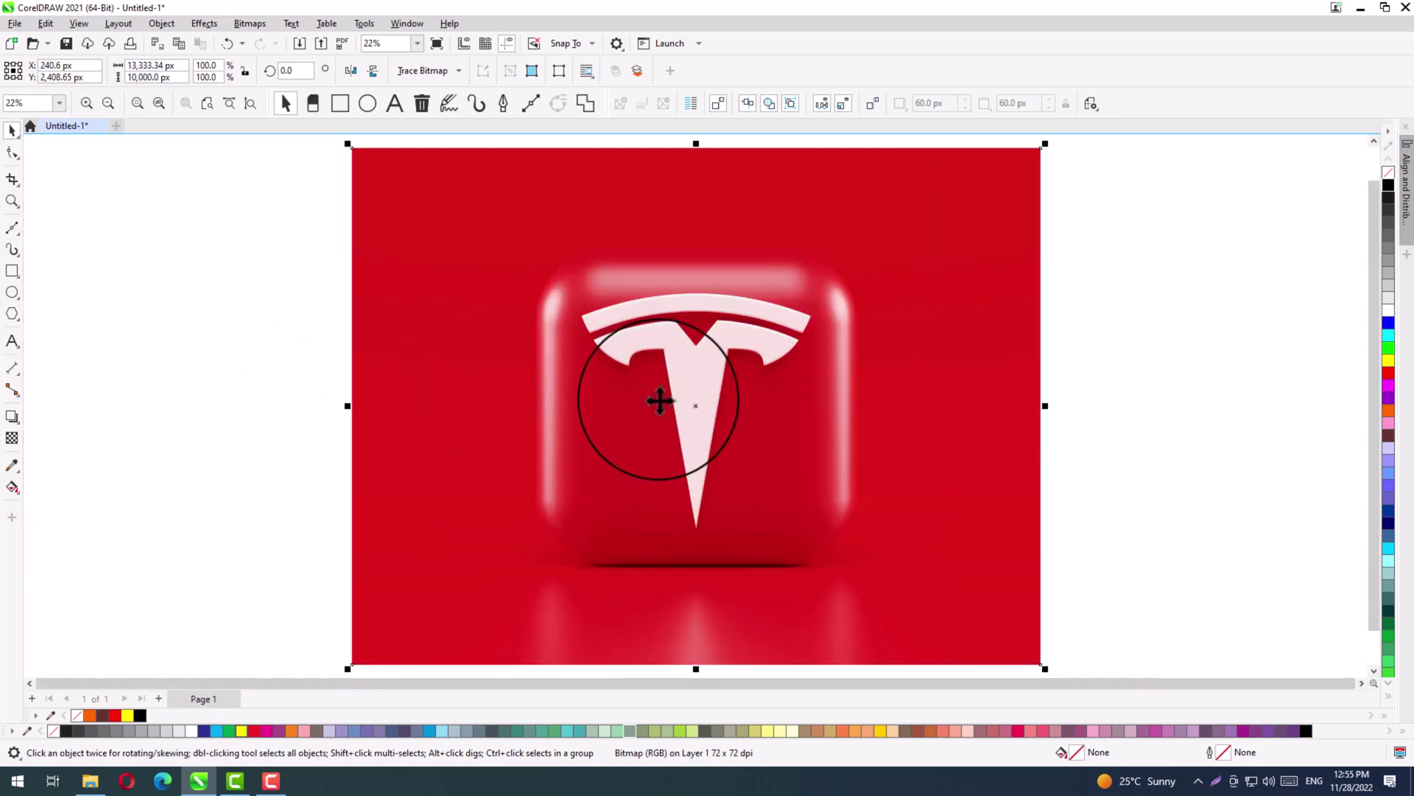
Scale the Tesla image down to about 38.3% and place it just beside the left edge of the page.
{"action": "scroll", "coordinate": [660, 401], "scroll_direction": "down", "scroll_amount": 2}
{"action": "left_click_drag", "start_coordinate": [601, 385], "coordinate": [373, 356]}
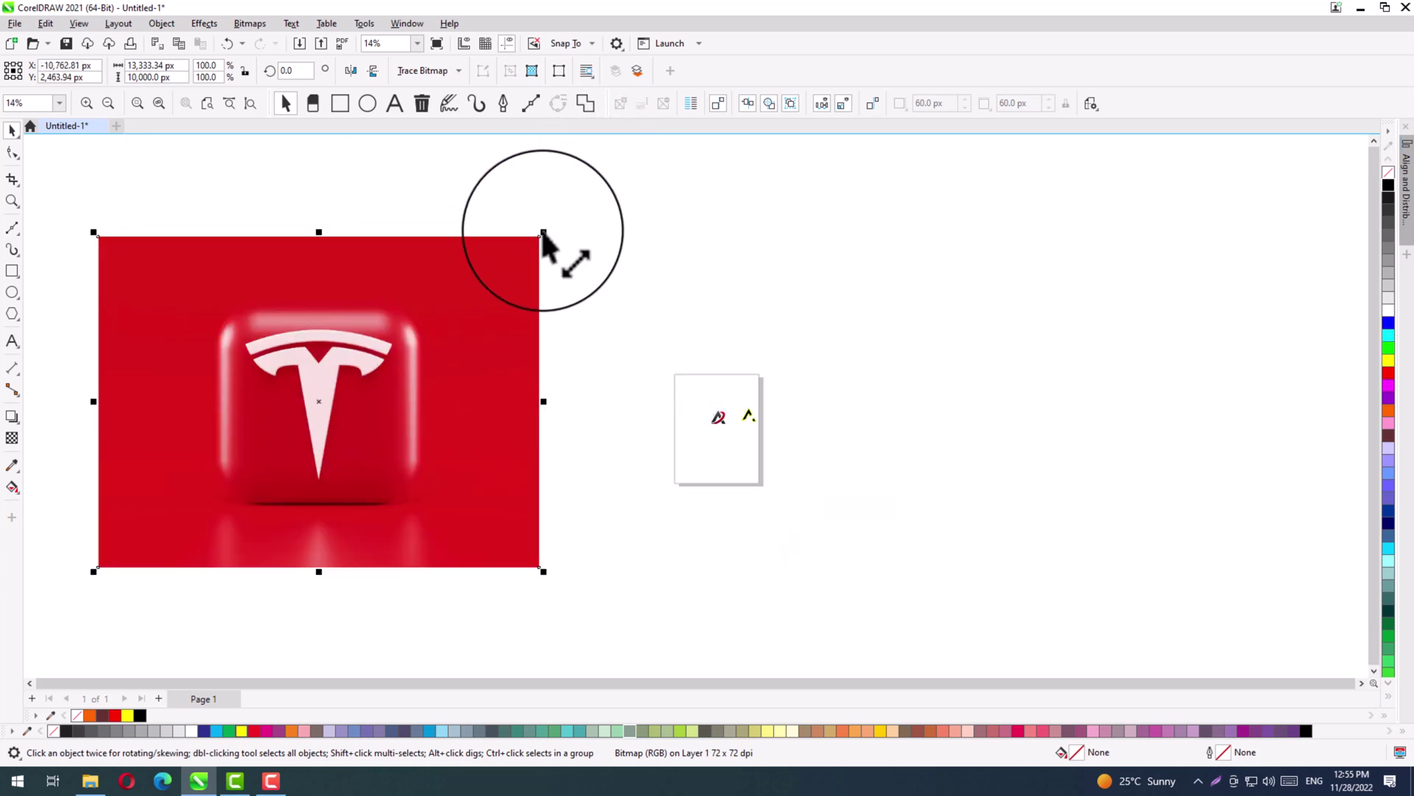
{"action": "left_click_drag", "start_coordinate": [544, 233], "coordinate": [294, 464]}
{"action": "left_click_drag", "start_coordinate": [210, 494], "coordinate": [538, 457]}
Trace the right half of the Tesla T with straight Bézier segments, from the bottom tip around the right arm to the centre notch.
{"action": "key", "text": "z"}
{"action": "left_click_drag", "start_coordinate": [420, 413], "coordinate": [582, 520]}
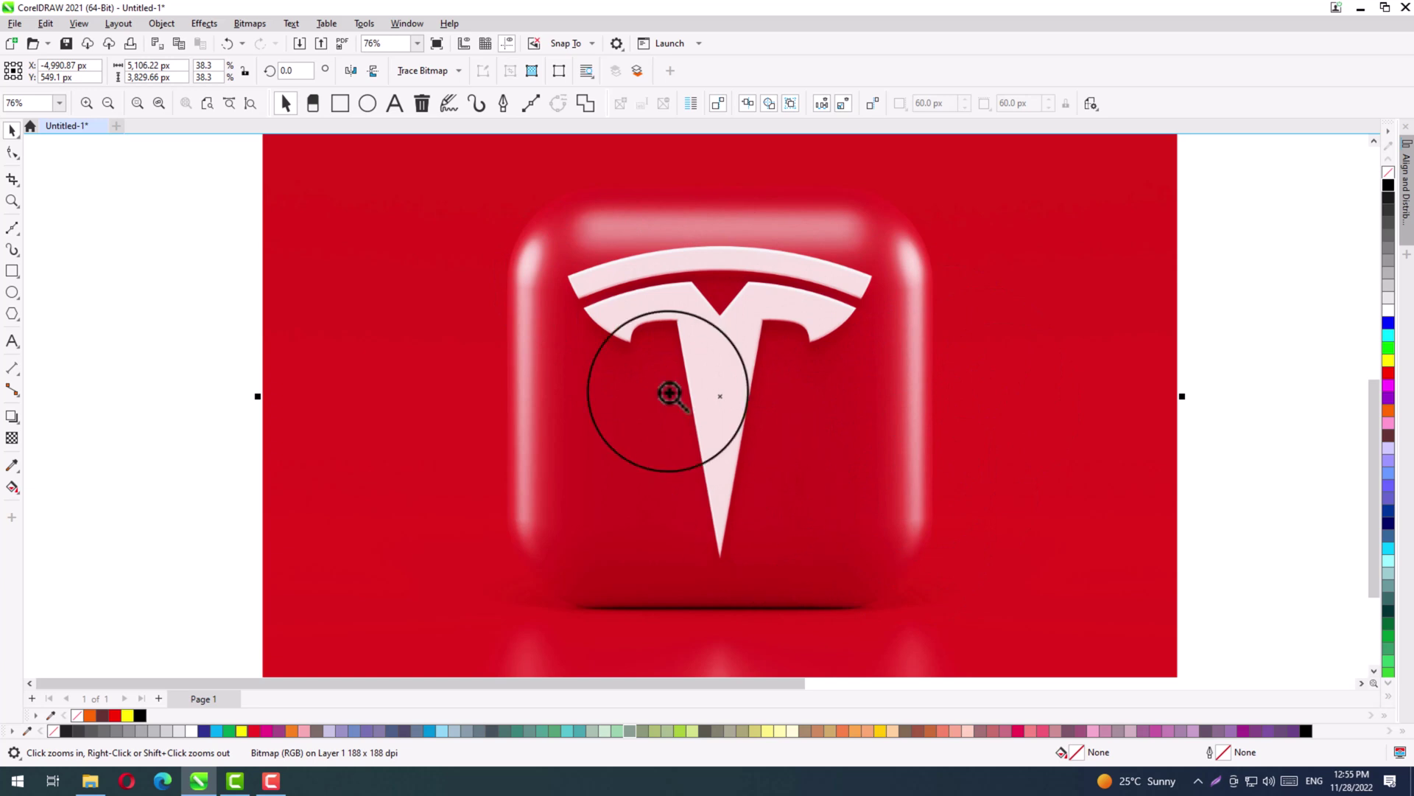
{"action": "left_click_drag", "start_coordinate": [489, 196], "coordinate": [974, 618]}
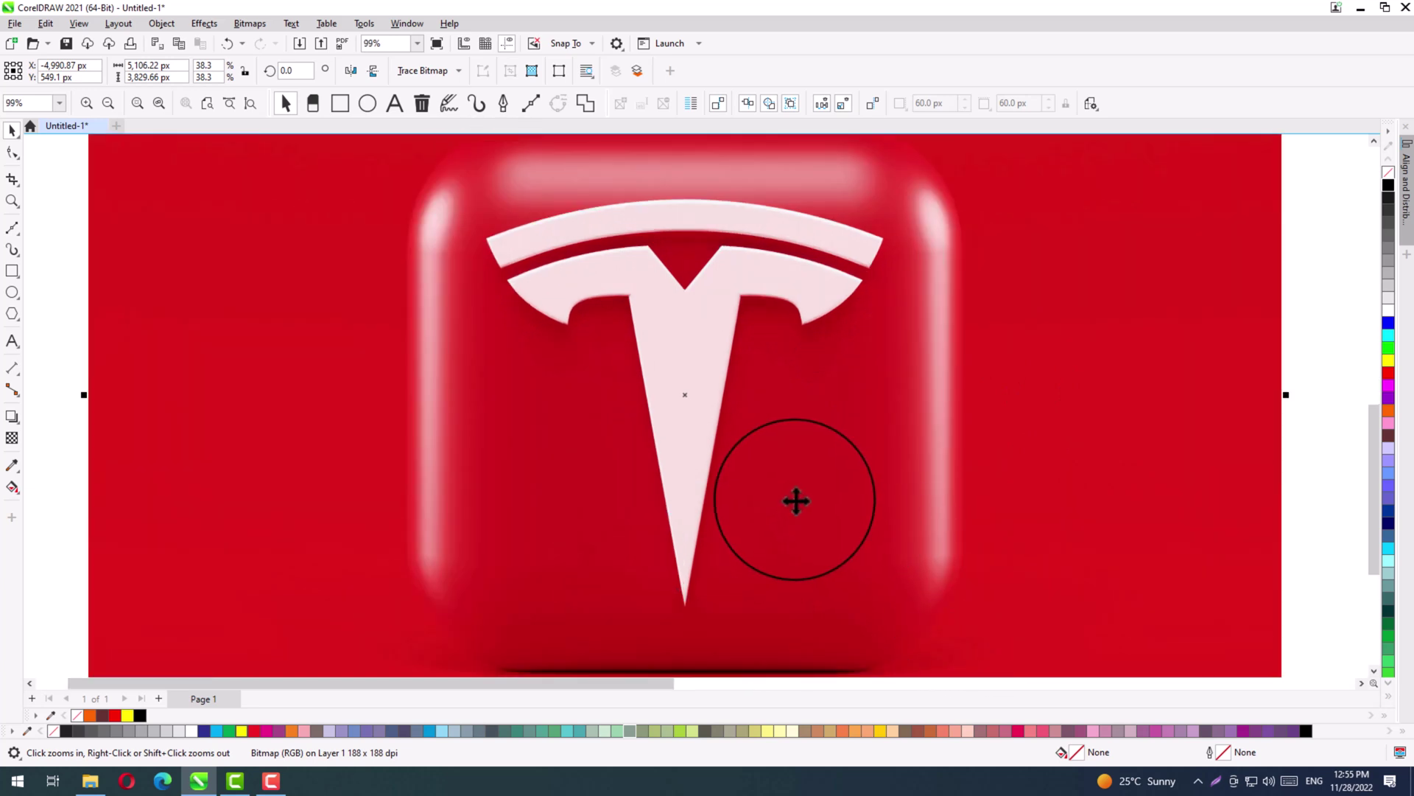
{"action": "left_click", "coordinate": [9, 228]}
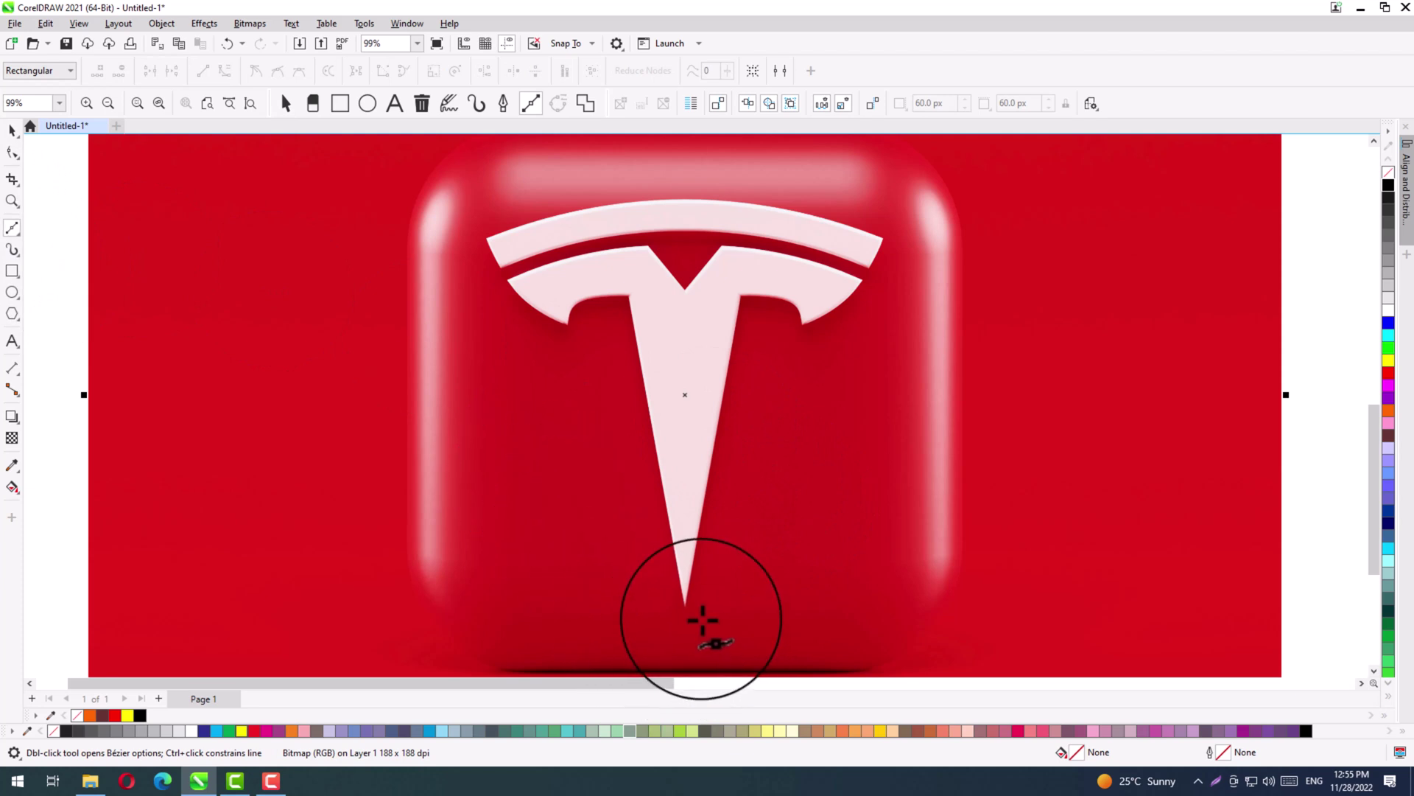
{"action": "left_click", "coordinate": [685, 605]}
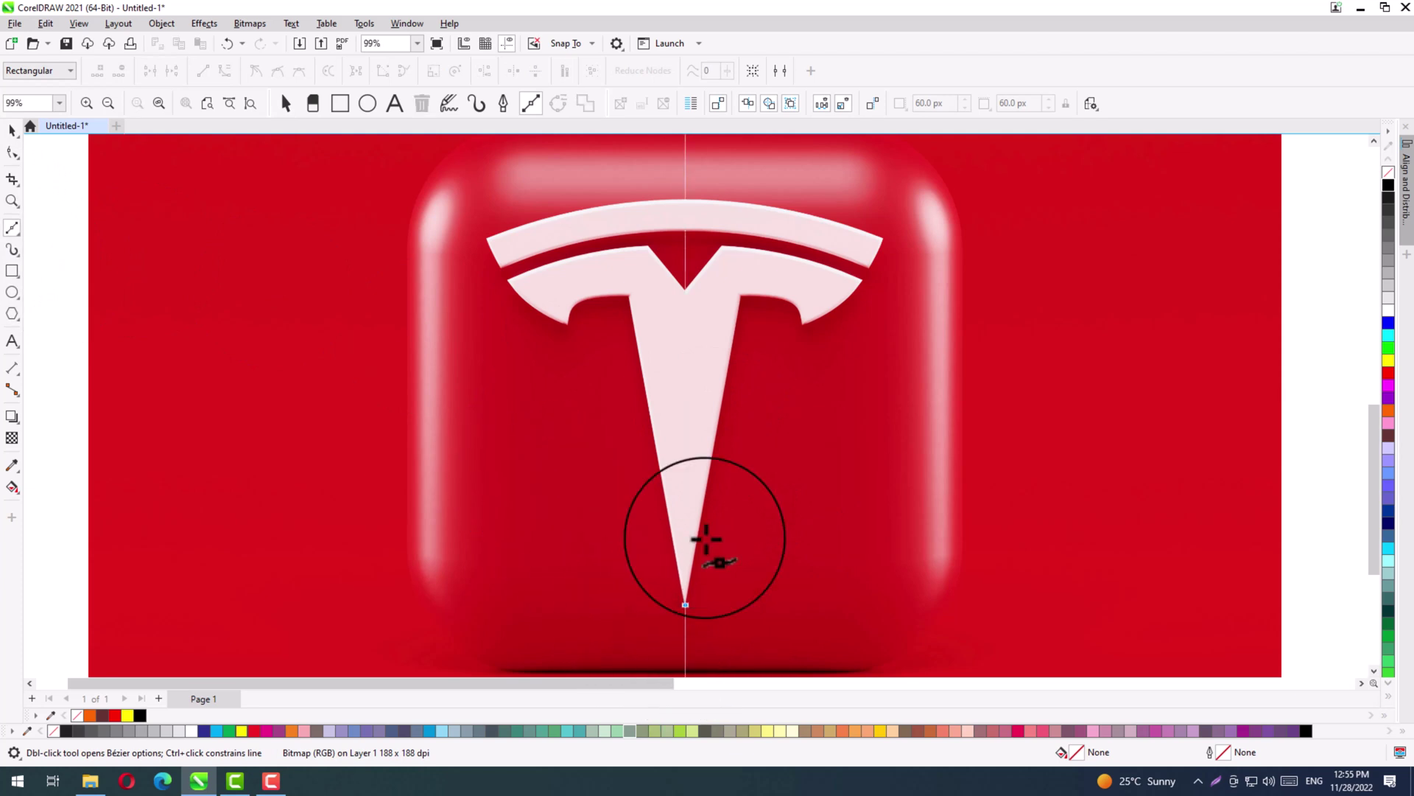
{"action": "left_click", "coordinate": [740, 293]}
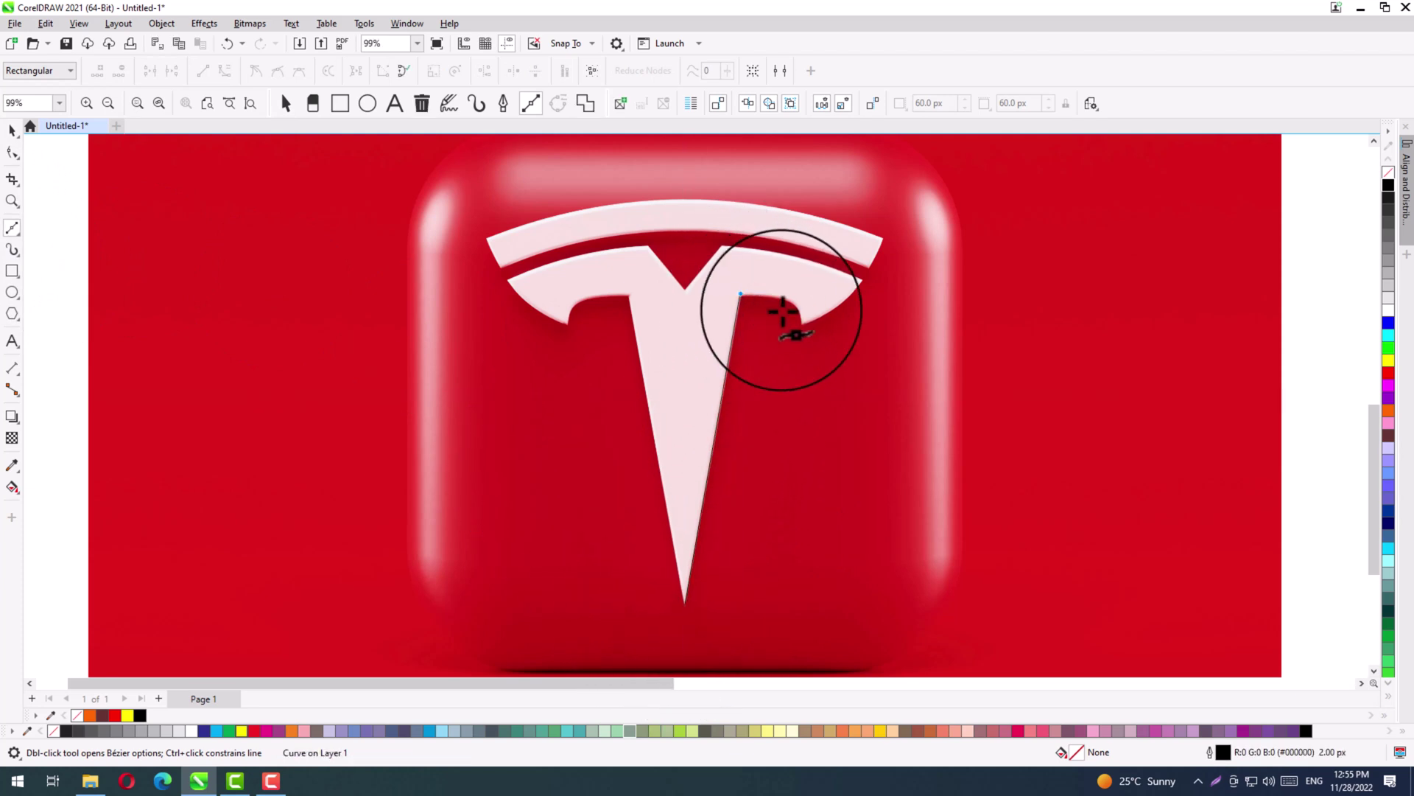
{"action": "left_click", "coordinate": [802, 327]}
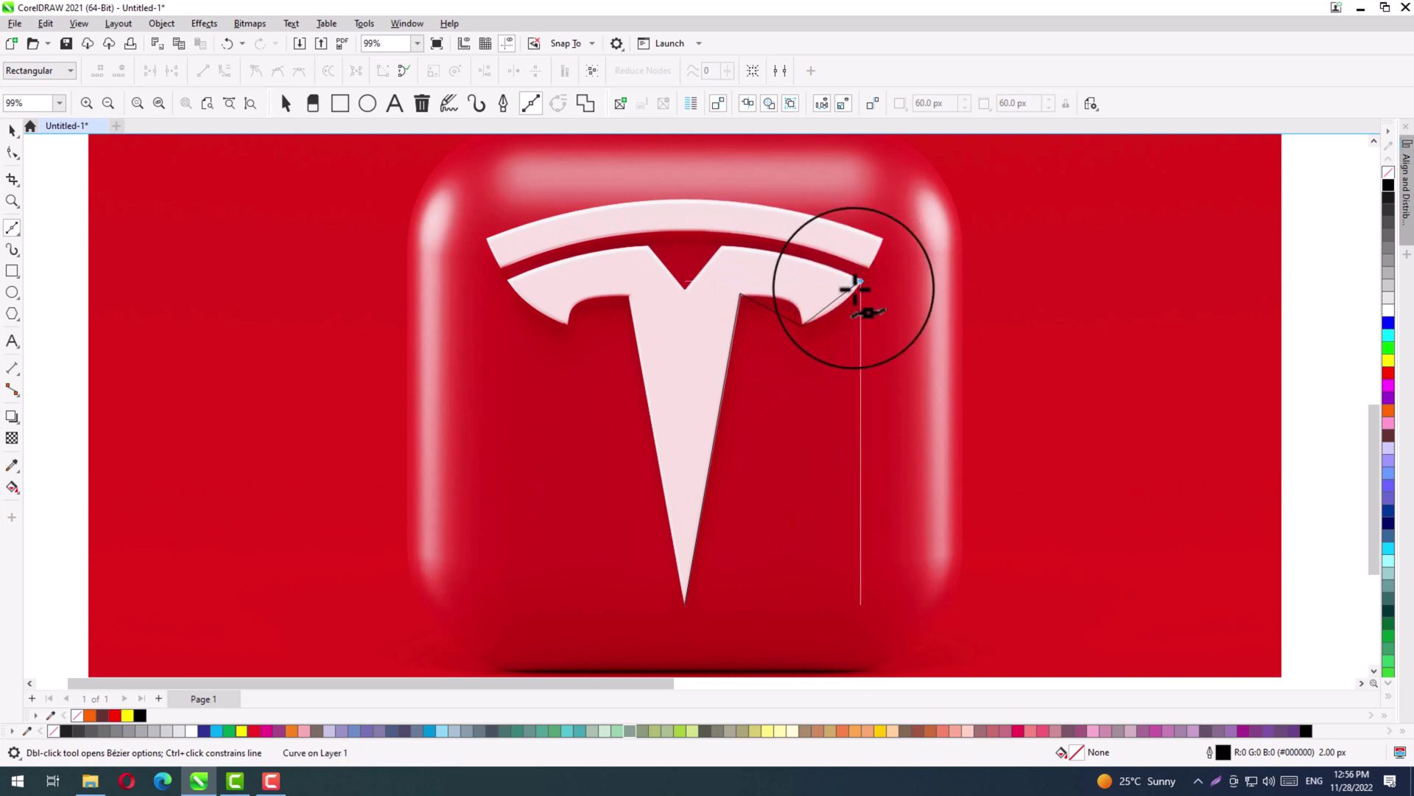
{"action": "left_click", "coordinate": [858, 281]}
{"action": "left_click", "coordinate": [720, 244]}
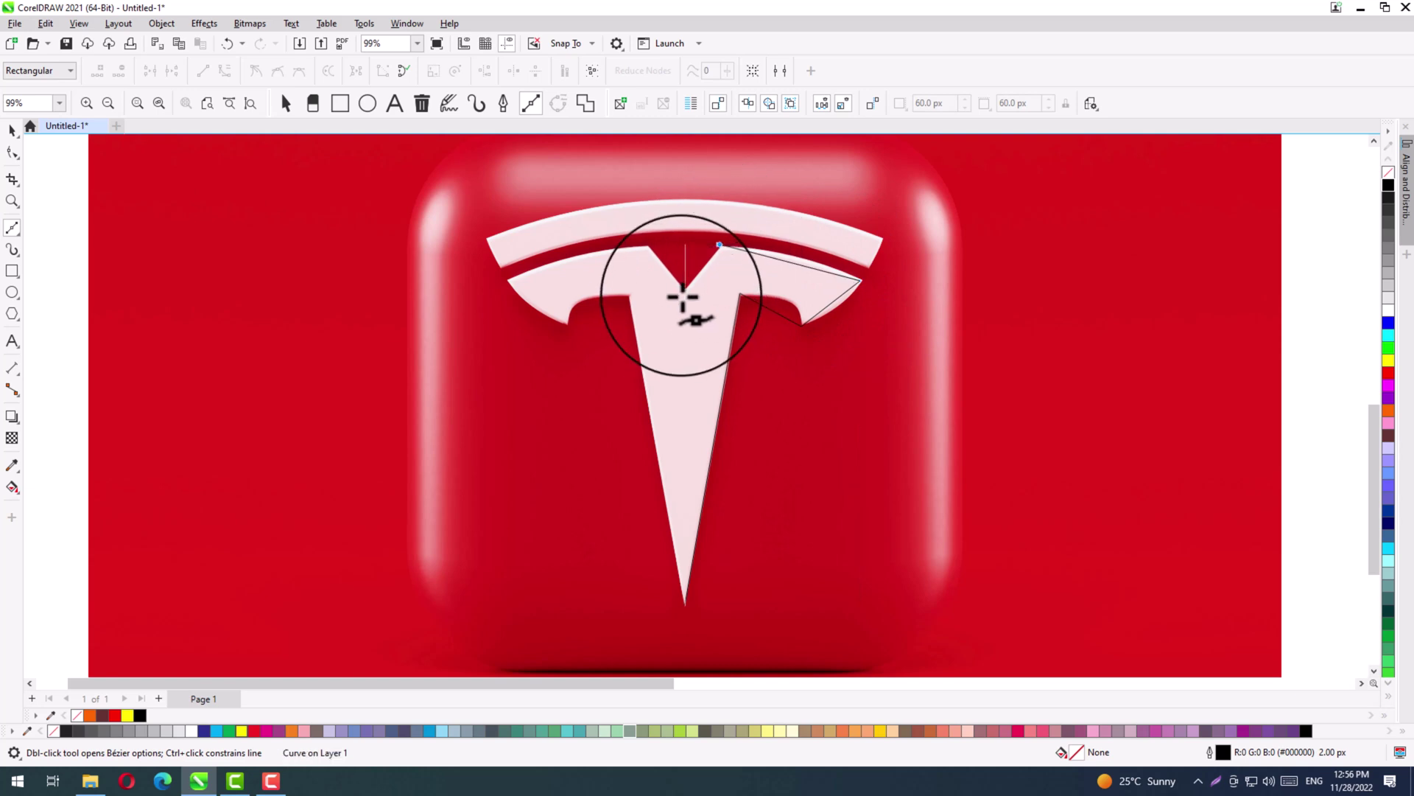
{"action": "left_click", "coordinate": [685, 288]}
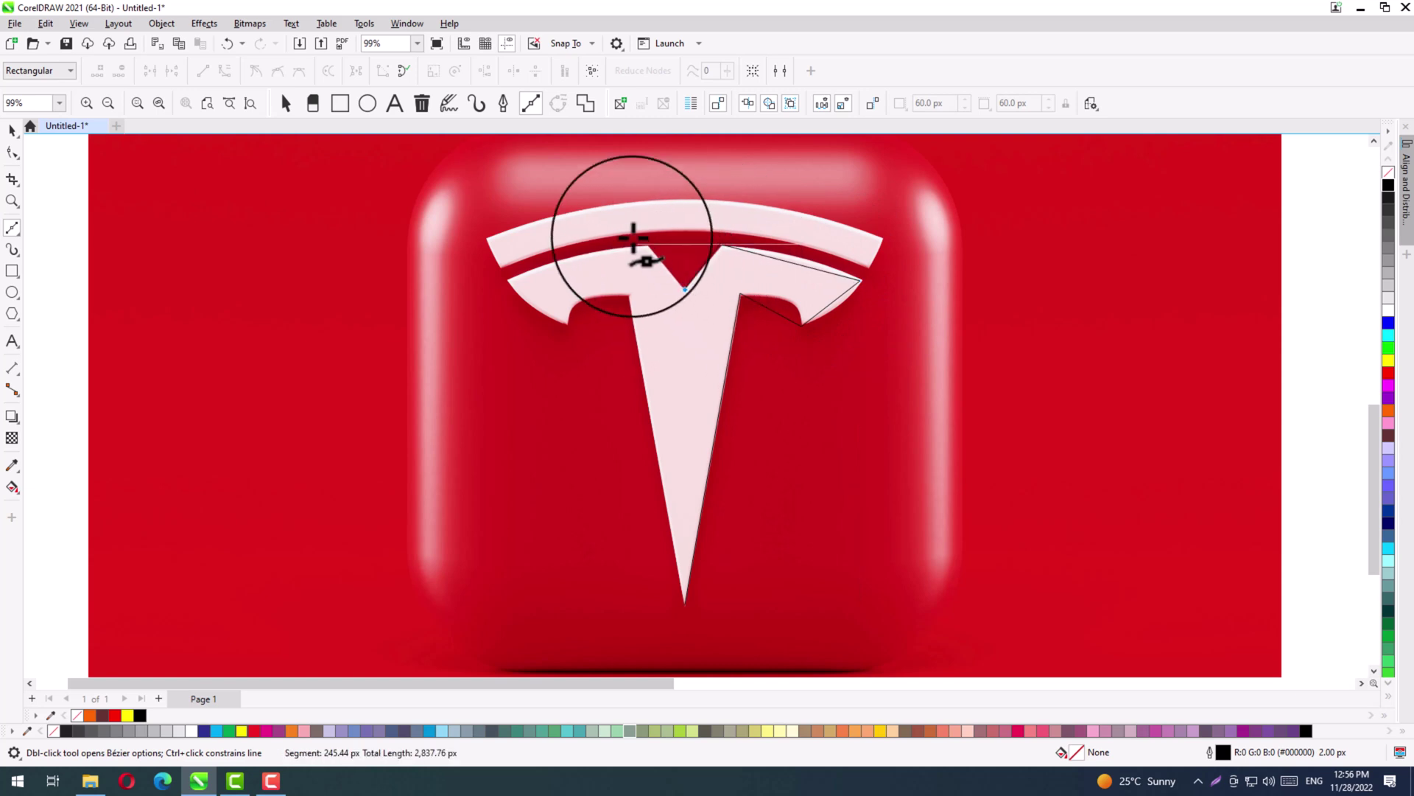
Continue the T outline from the centre notch around the left arm and close it at the bottom tip.
{"action": "left_click", "coordinate": [648, 245]}
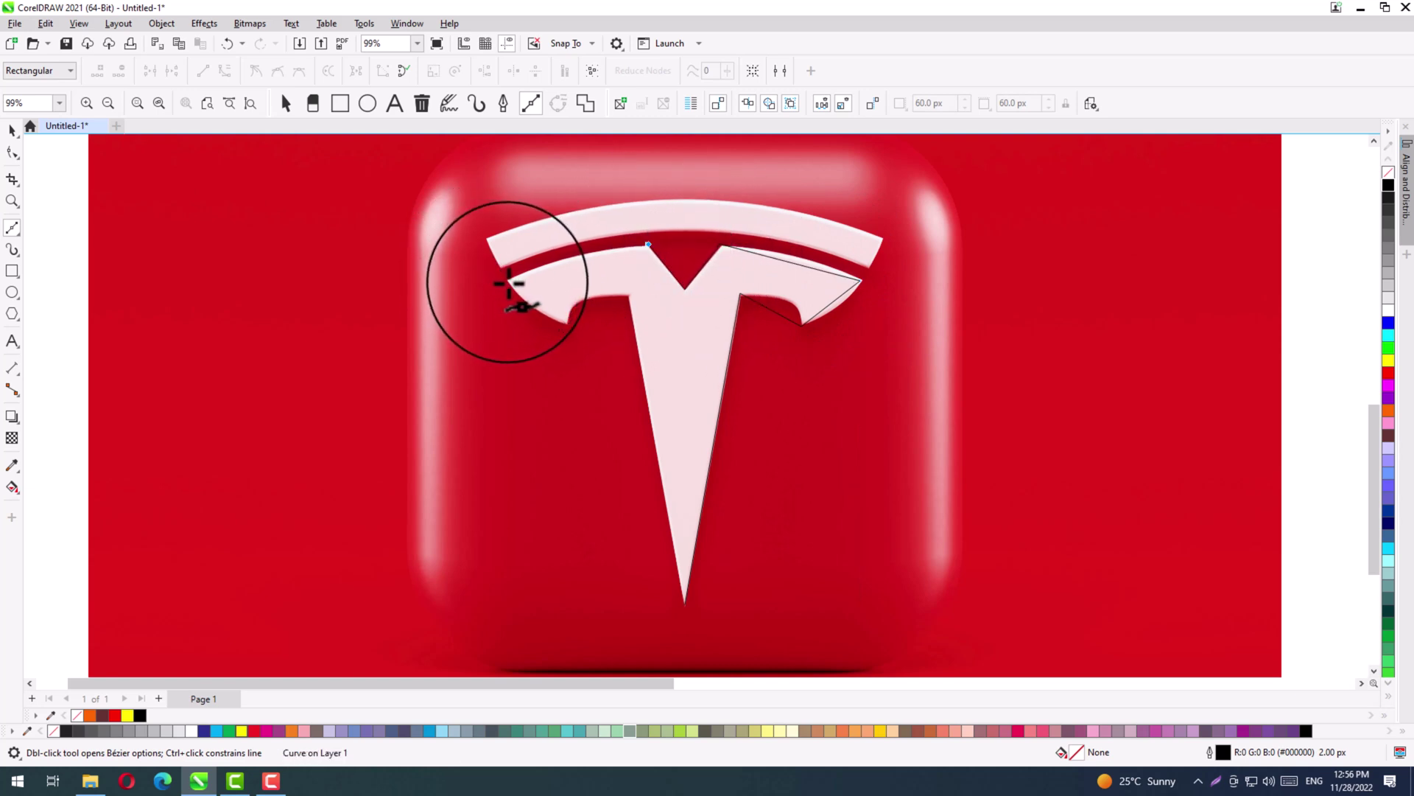
{"action": "left_click", "coordinate": [507, 280]}
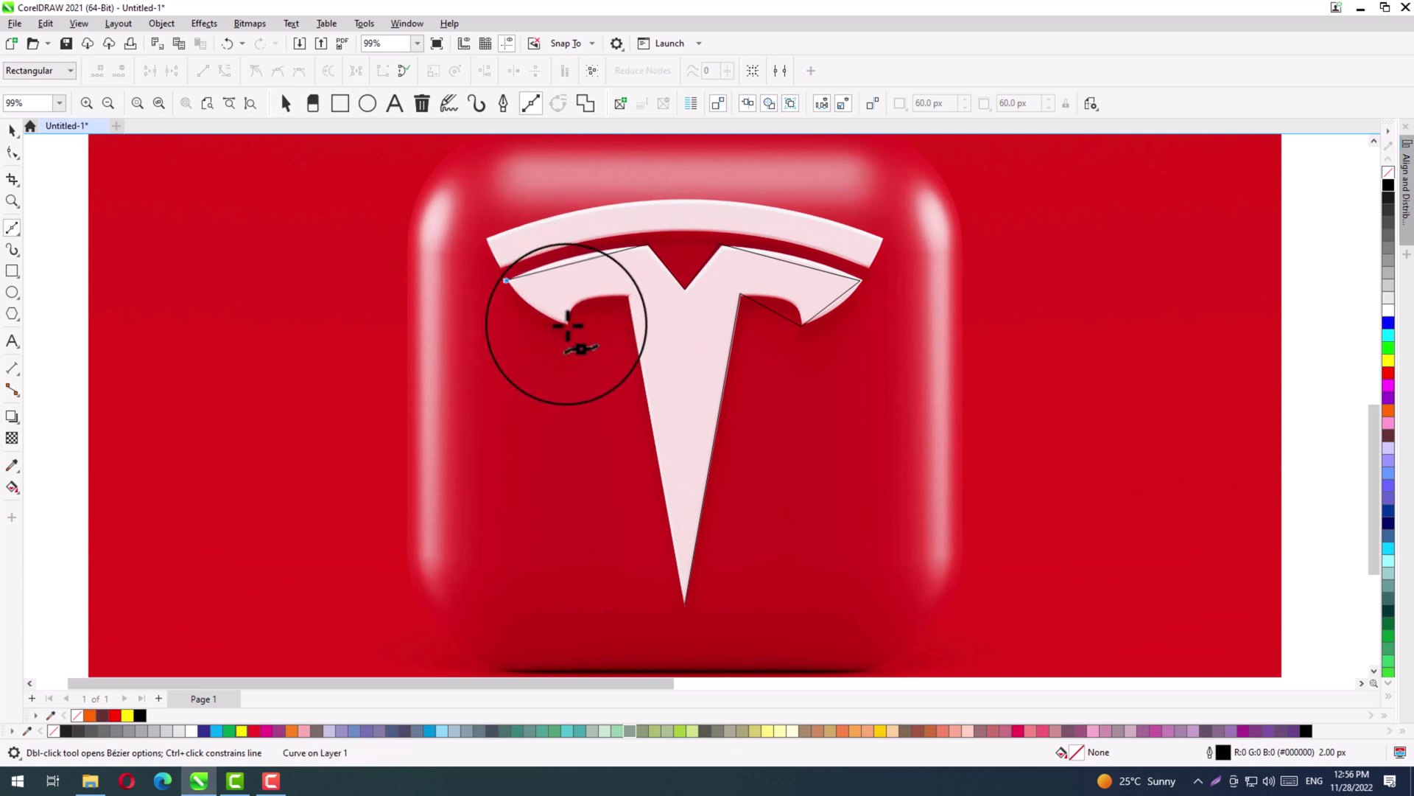
{"action": "double_click", "coordinate": [567, 322]}
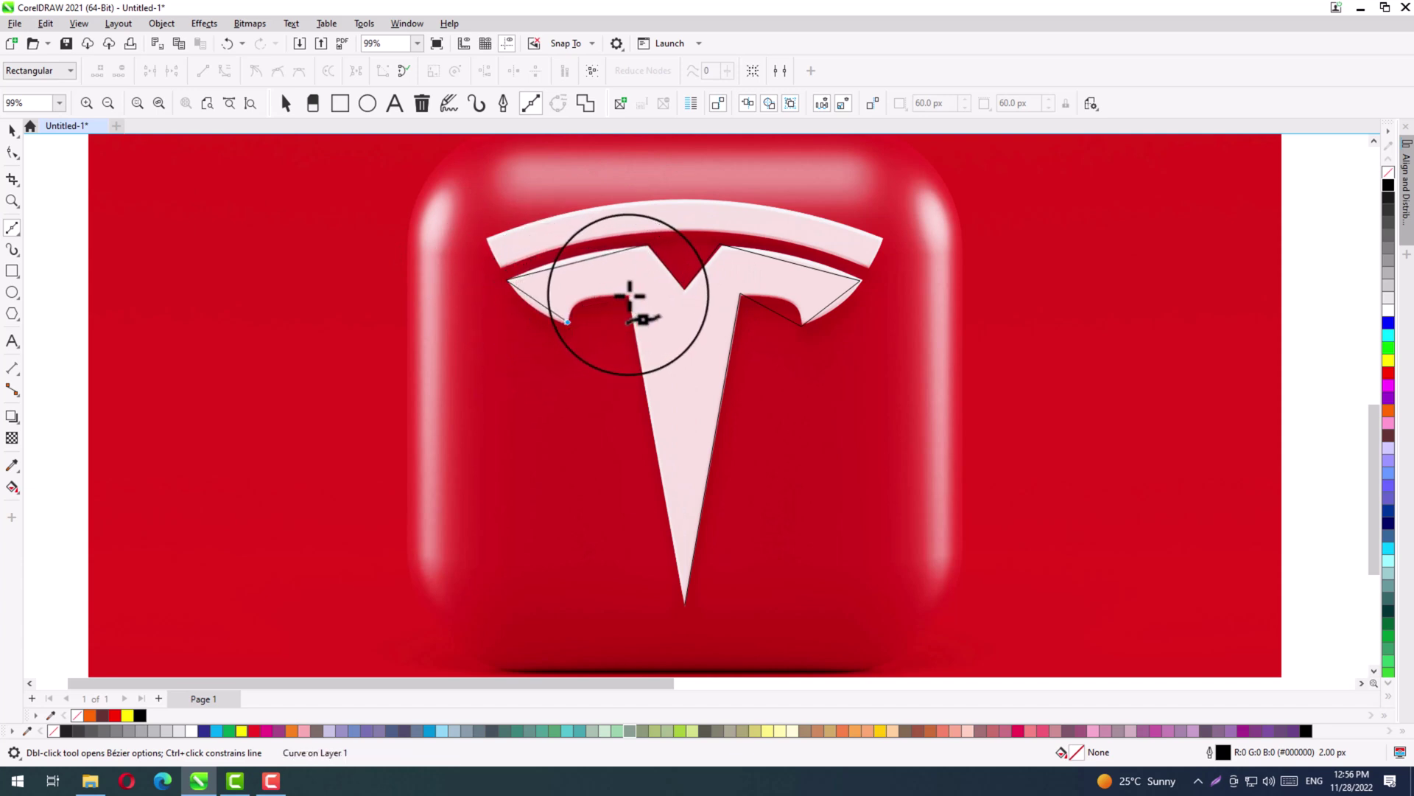
{"action": "left_click", "coordinate": [629, 296]}
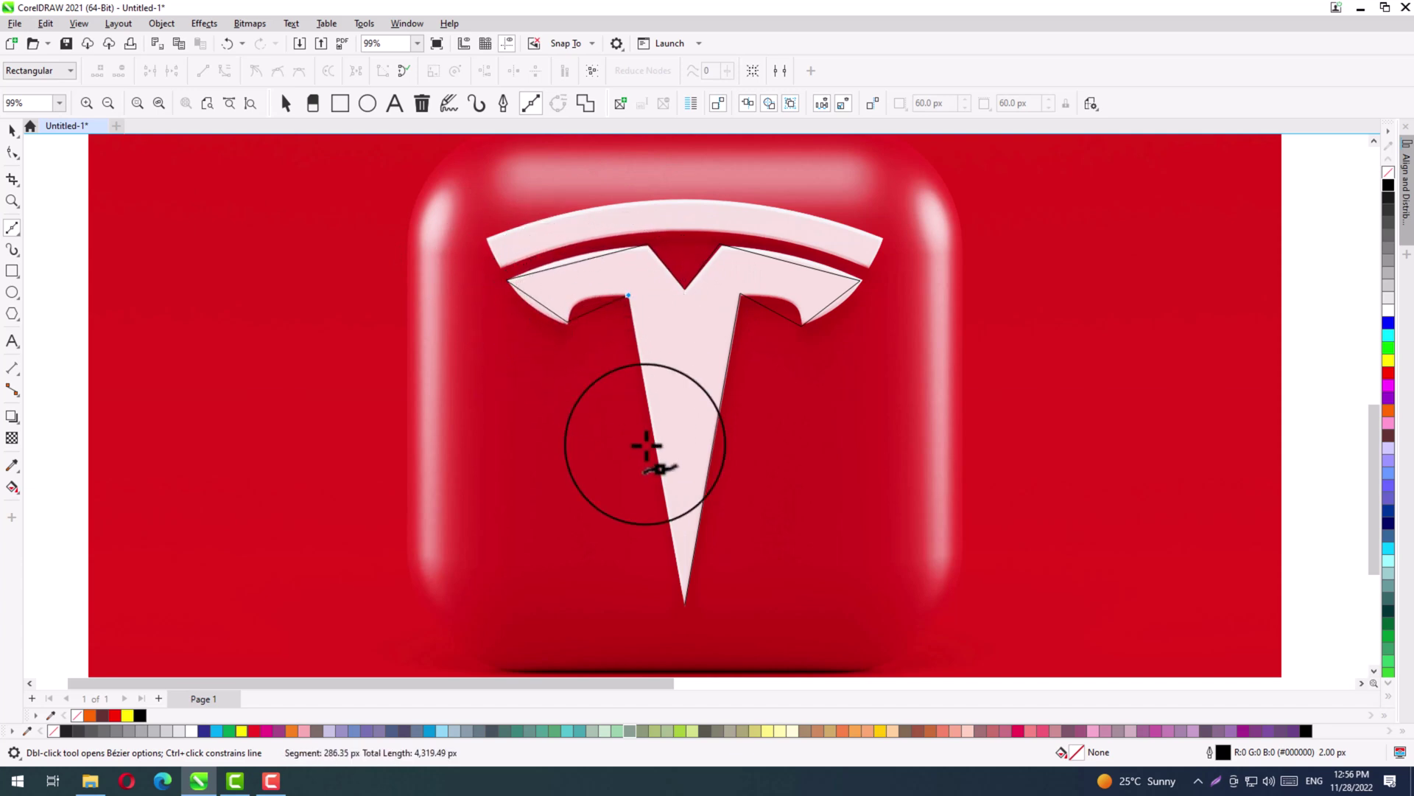
{"action": "left_click", "coordinate": [685, 604]}
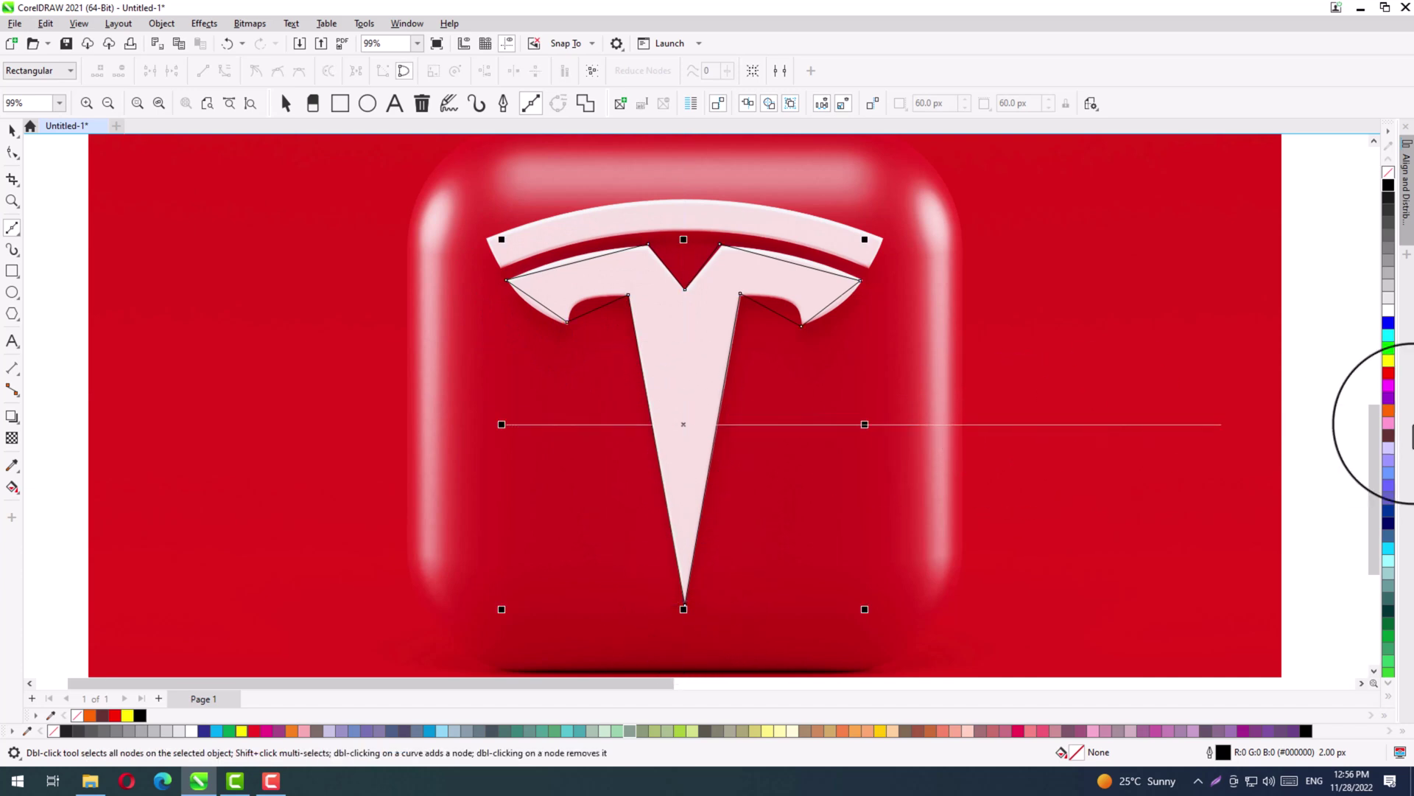
Colour the traced T's outline yellow and keep its width at 2.0 px in the Outline Pen settings.
{"action": "left_click", "coordinate": [1387, 374]}
{"action": "key", "text": "ctrl+z"}
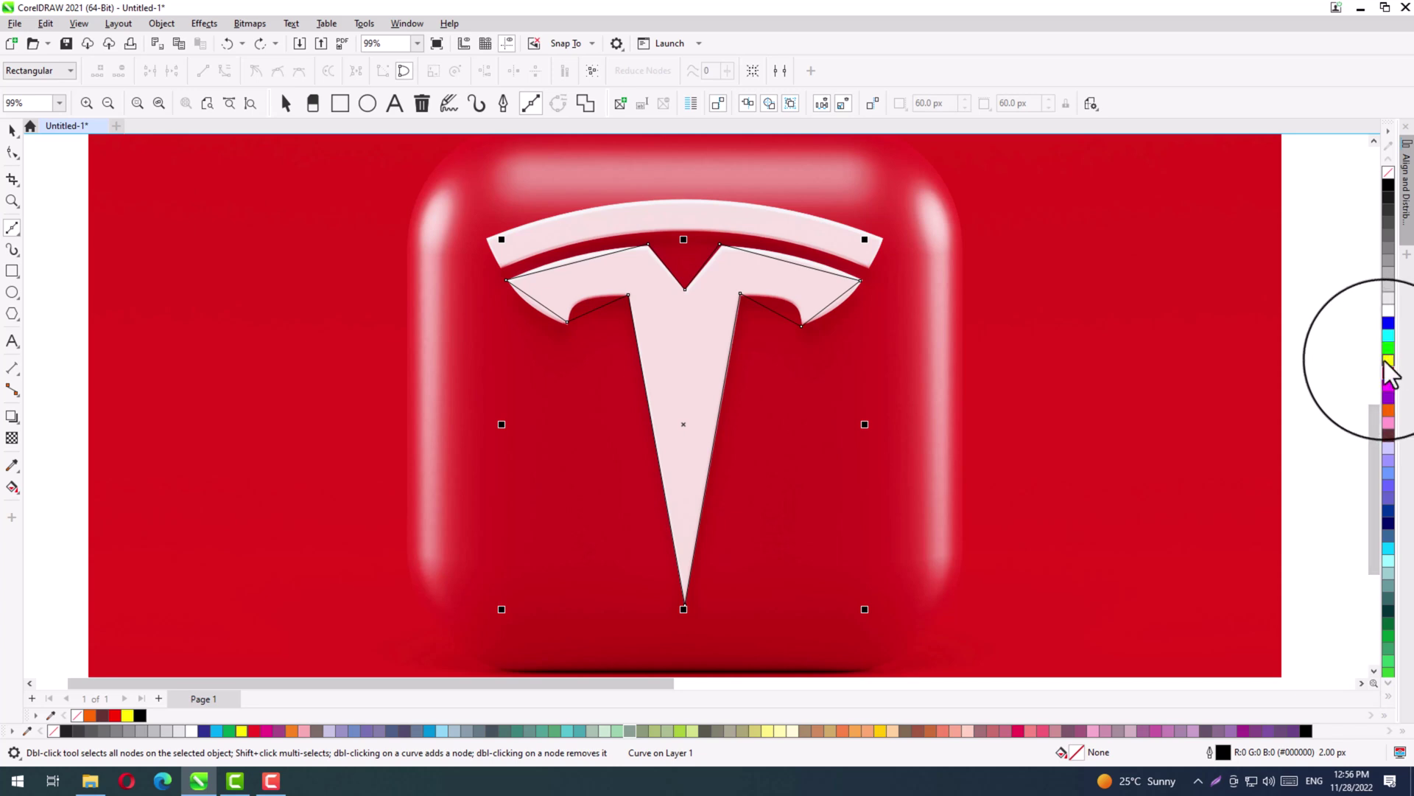
{"action": "right_click", "coordinate": [1386, 361]}
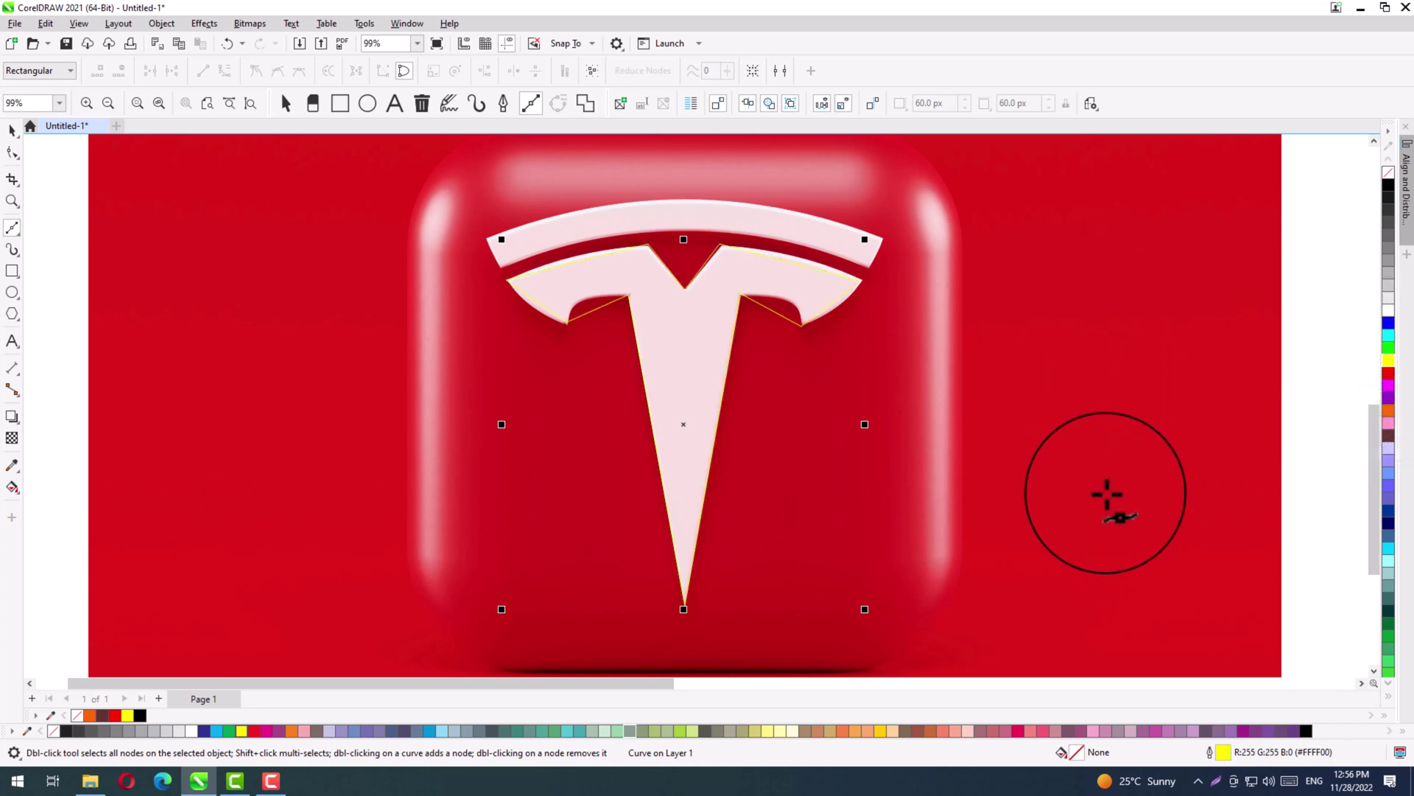
{"action": "double_click", "coordinate": [1212, 751]}
{"action": "left_click", "coordinate": [637, 303]}
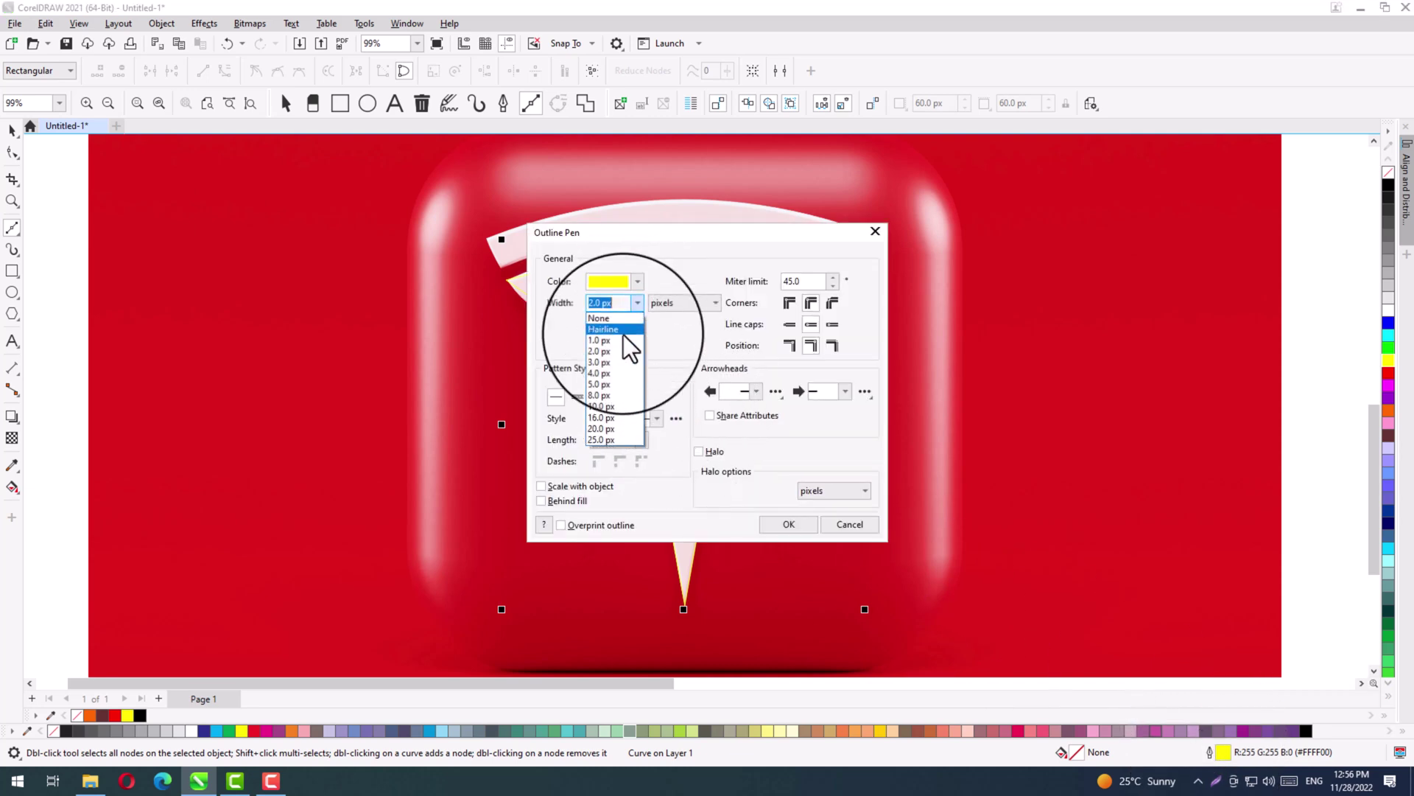
{"action": "left_click", "coordinate": [619, 342]}
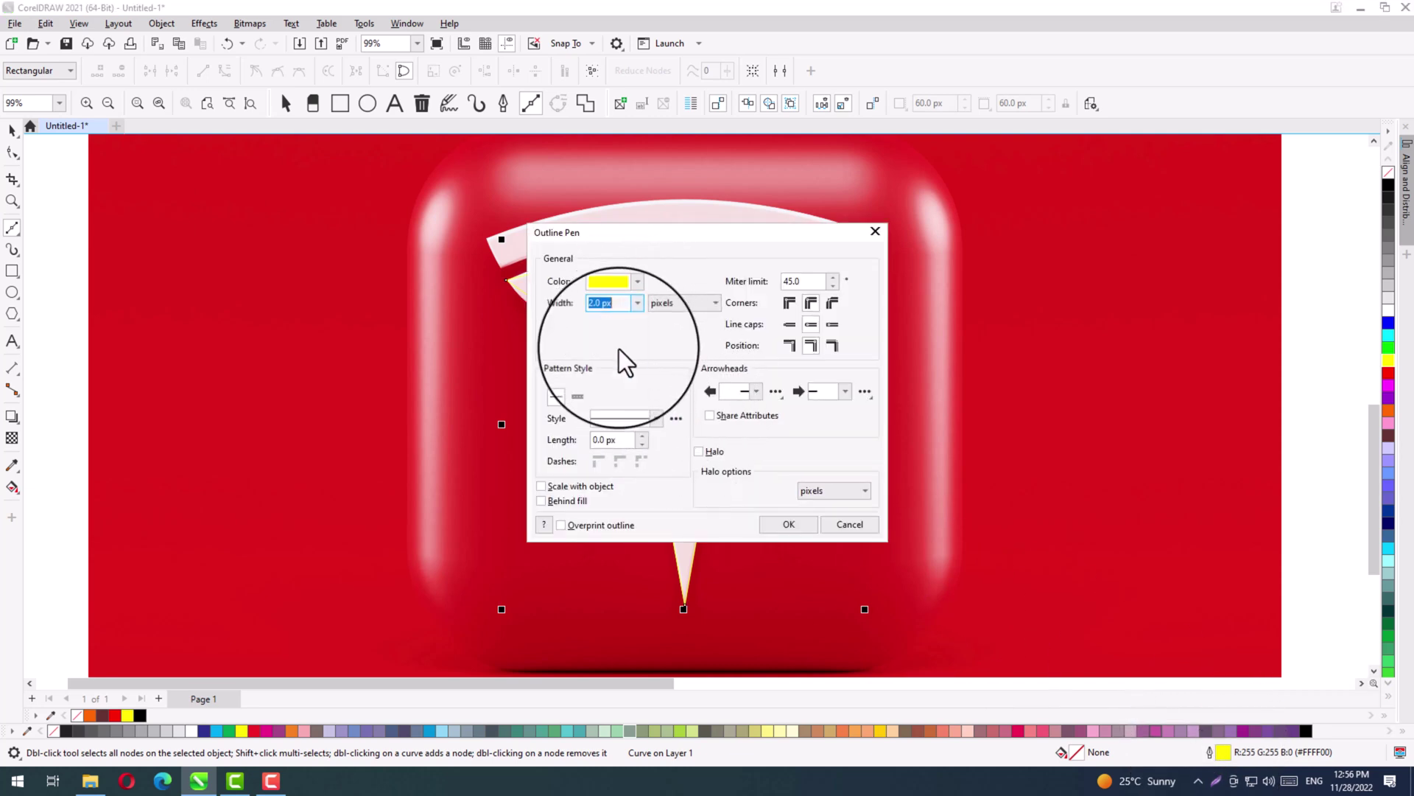
{"action": "left_click", "coordinate": [787, 524]}
Select the end nodes of the left arm's upper edge with the Shape tool and convert their line segments to curves.
{"action": "key", "text": "space"}
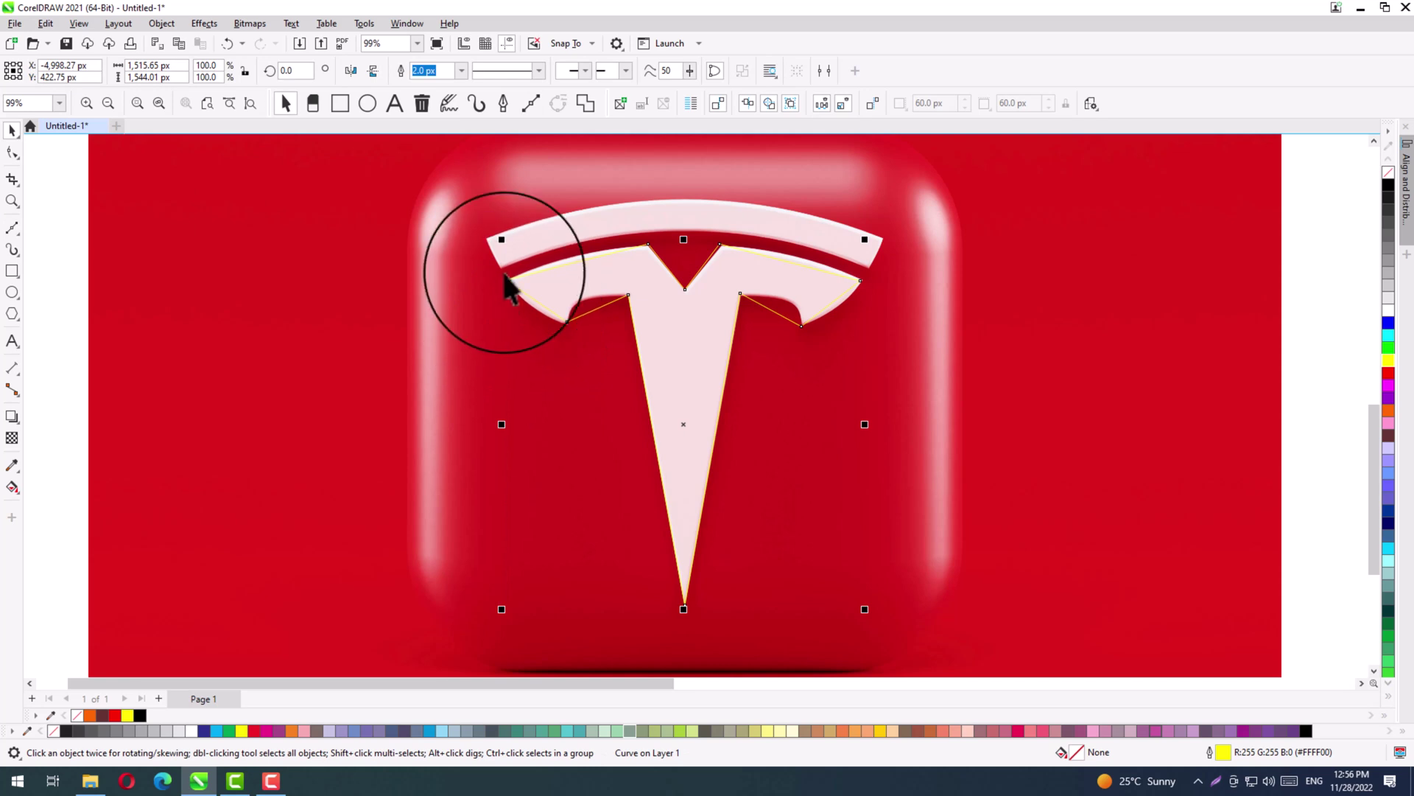
{"action": "key", "text": "z"}
{"action": "left_click_drag", "start_coordinate": [474, 227], "coordinate": [711, 343]}
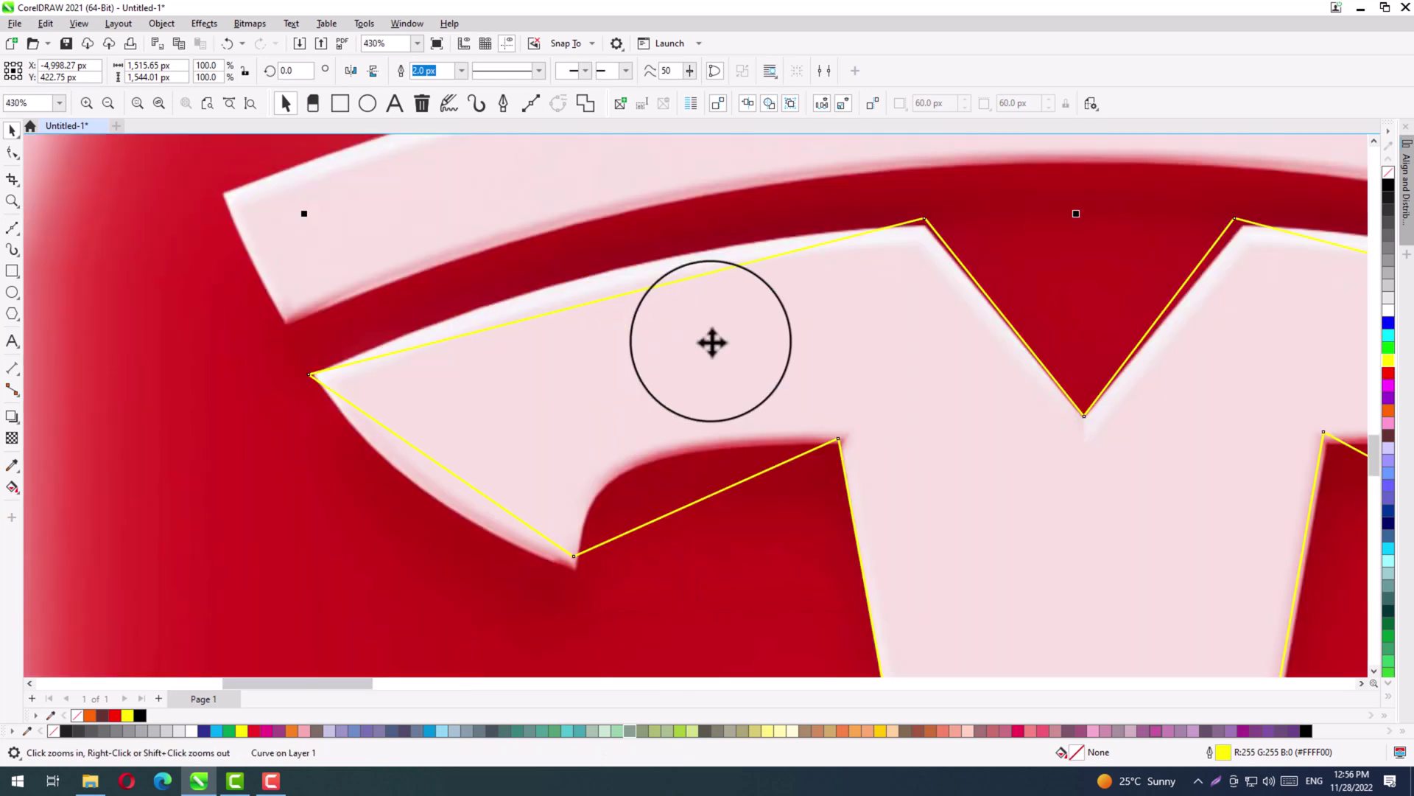
{"action": "left_click", "coordinate": [78, 24]}
{"action": "left_click", "coordinate": [78, 23]}
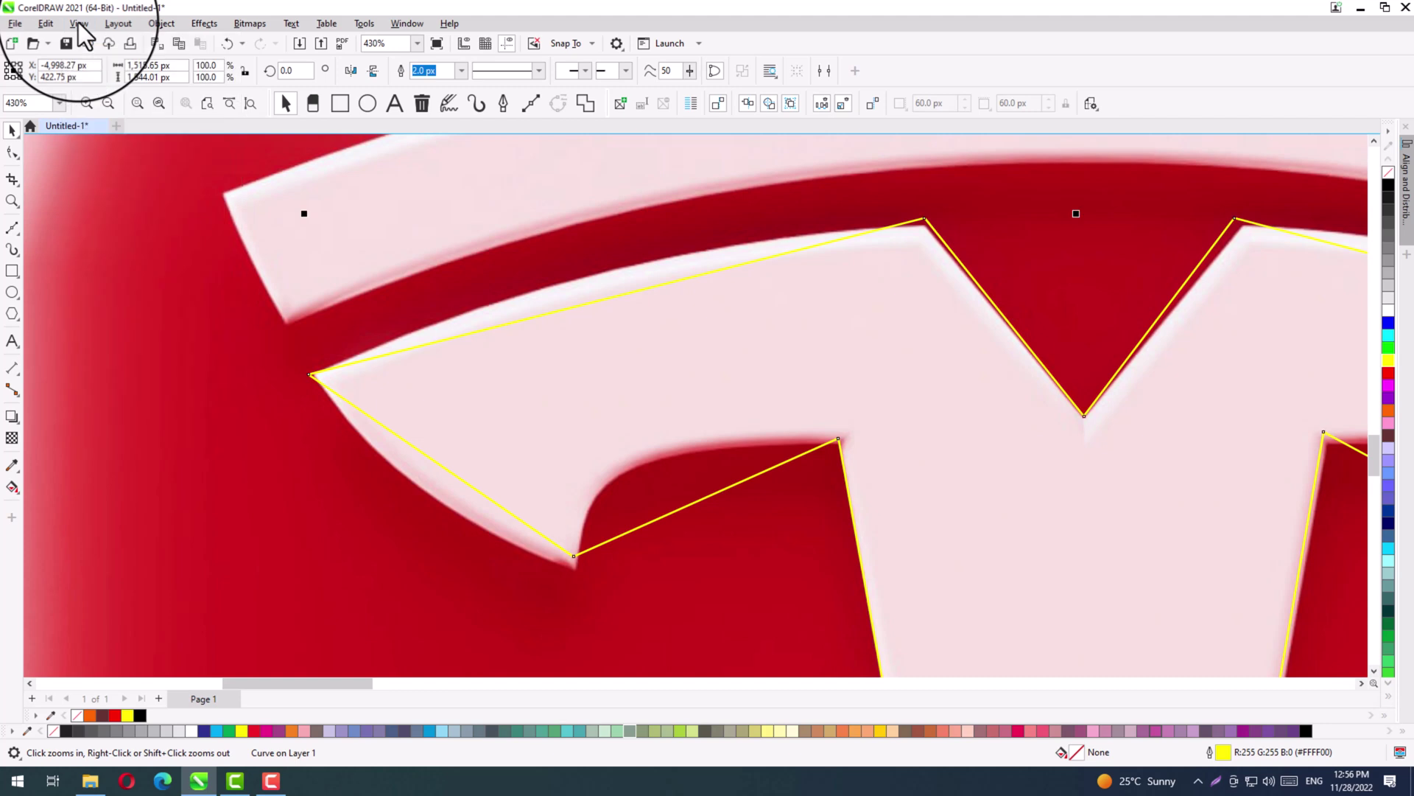
{"action": "left_click", "coordinate": [11, 153]}
{"action": "left_click_drag", "start_coordinate": [977, 196], "coordinate": [243, 407]}
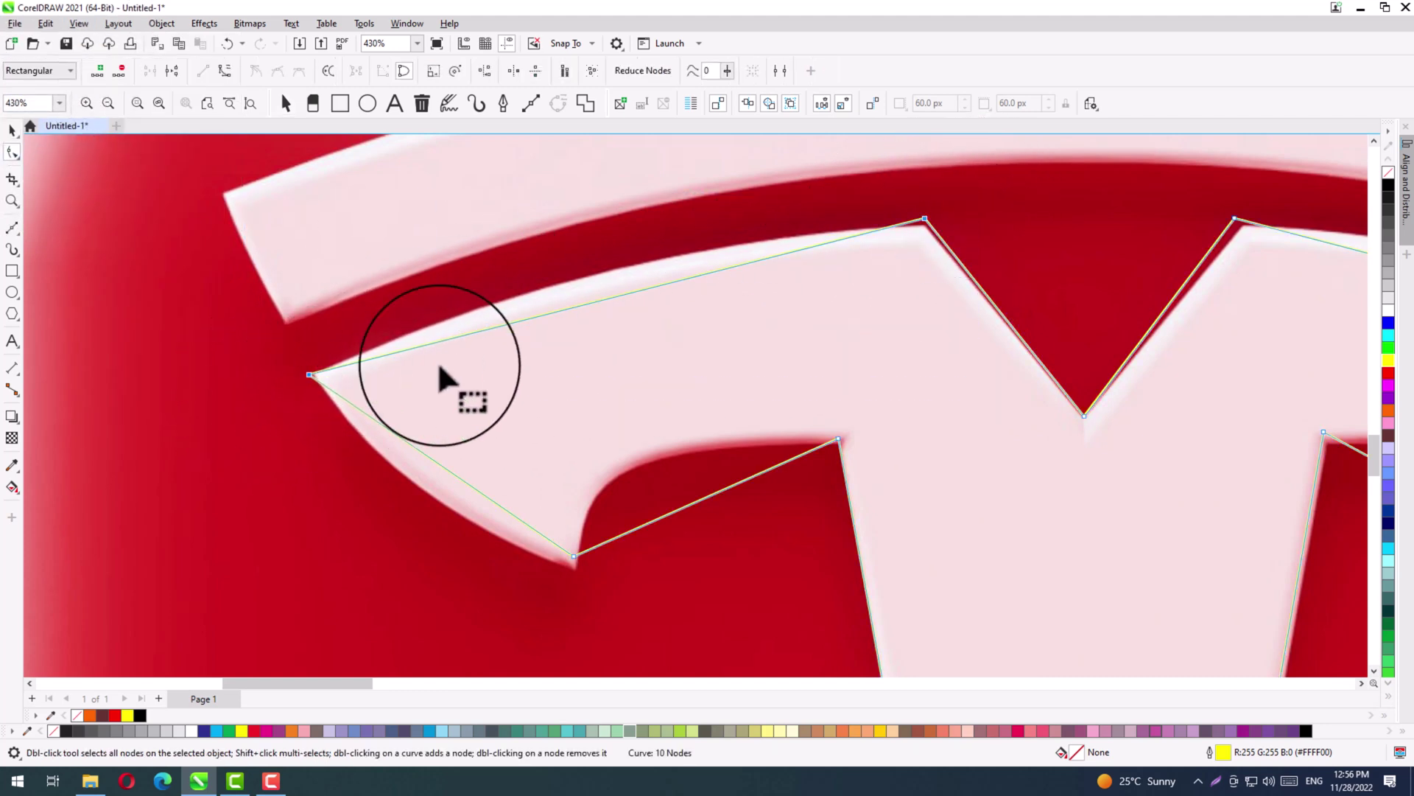
{"action": "left_click", "coordinate": [221, 70]}
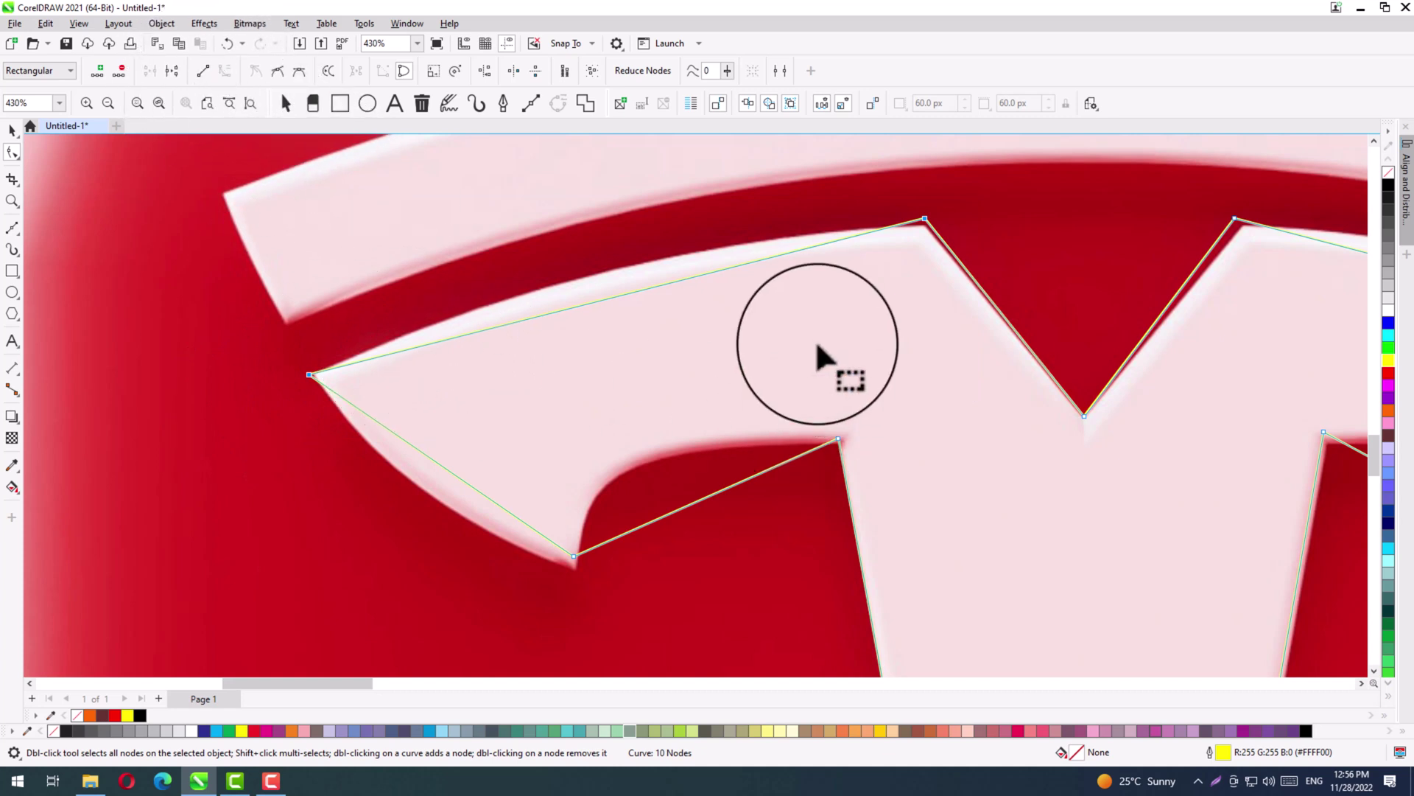
Move the left arm's upper inner corner node and its outer tip node exactly onto the logo's corners.
{"action": "key", "text": "F2"}
{"action": "left_click_drag", "start_coordinate": [977, 182], "coordinate": [253, 420]}
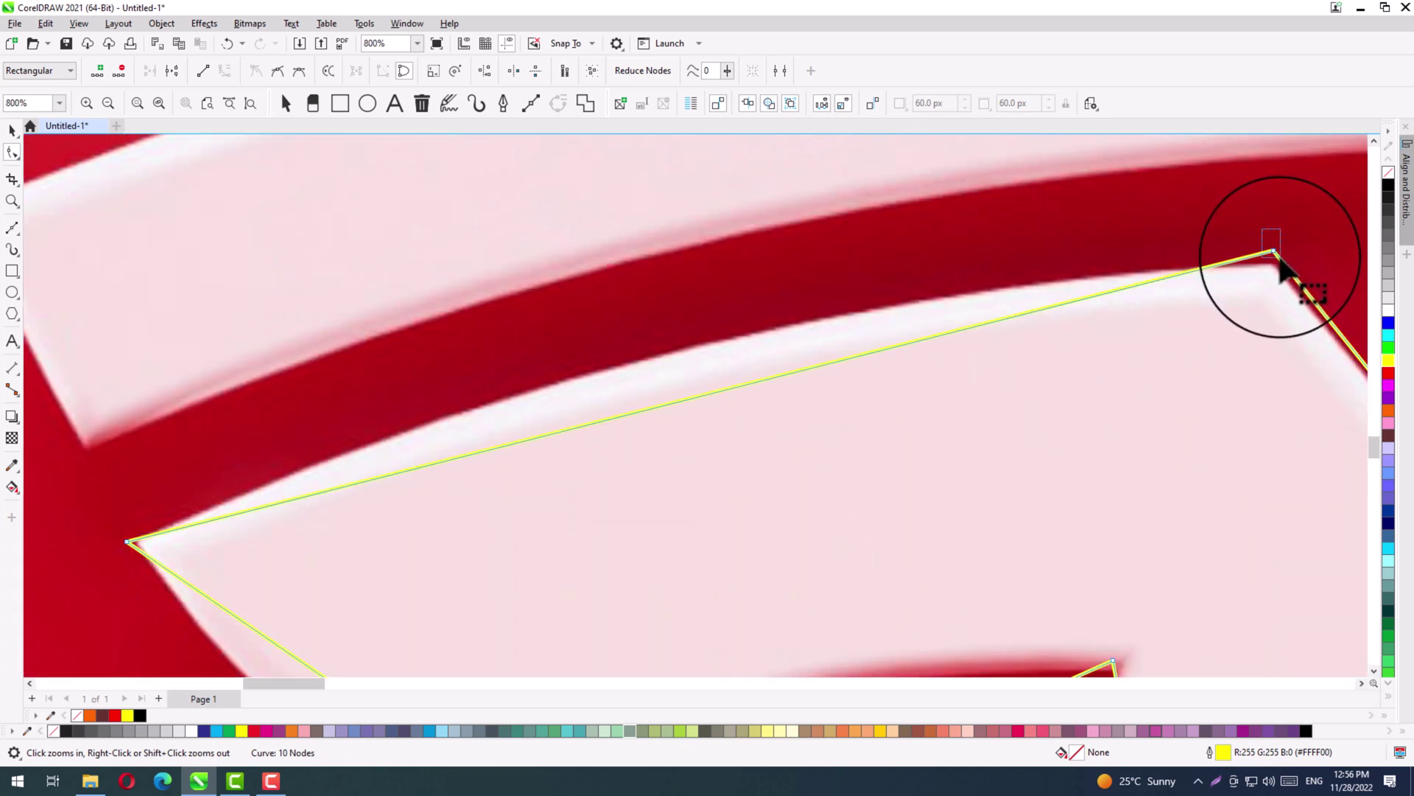
{"action": "left_click_drag", "start_coordinate": [1274, 251], "coordinate": [1279, 268]}
{"action": "scroll", "coordinate": [1099, 432], "scroll_direction": "down", "scroll_amount": 1}
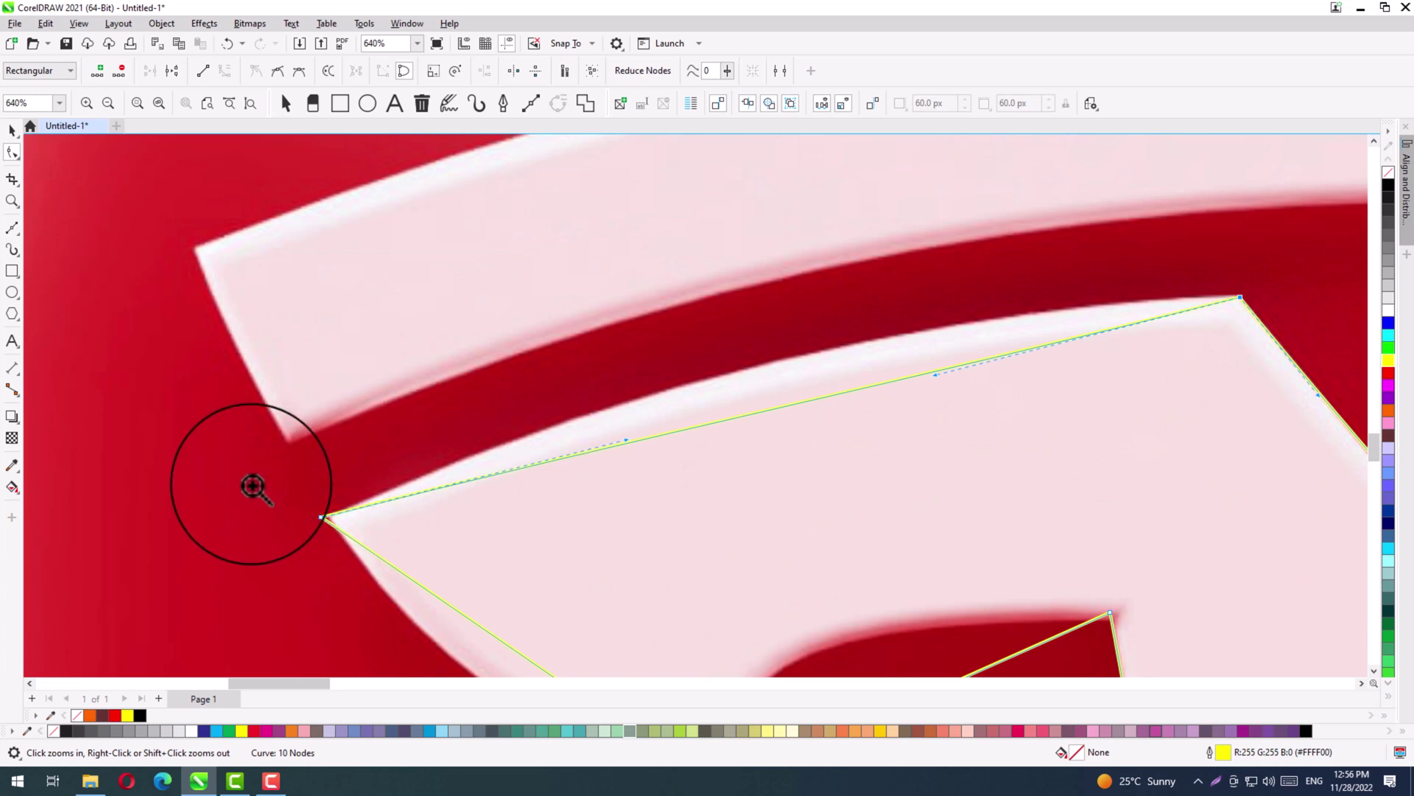
{"action": "left_click_drag", "start_coordinate": [253, 486], "coordinate": [423, 556]}
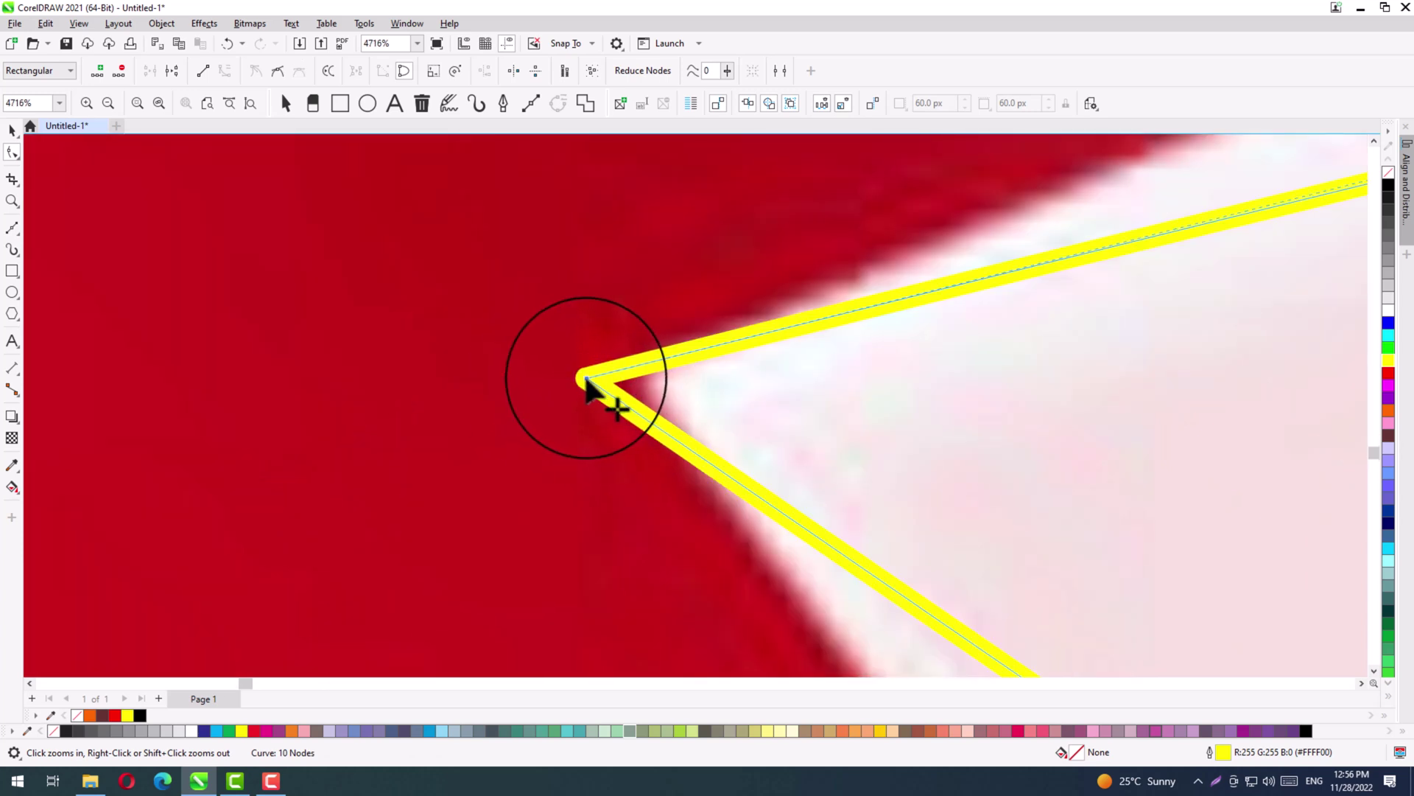
{"action": "left_click_drag", "start_coordinate": [586, 379], "coordinate": [649, 382]}
{"action": "scroll", "coordinate": [921, 449], "scroll_direction": "down", "scroll_amount": 2}
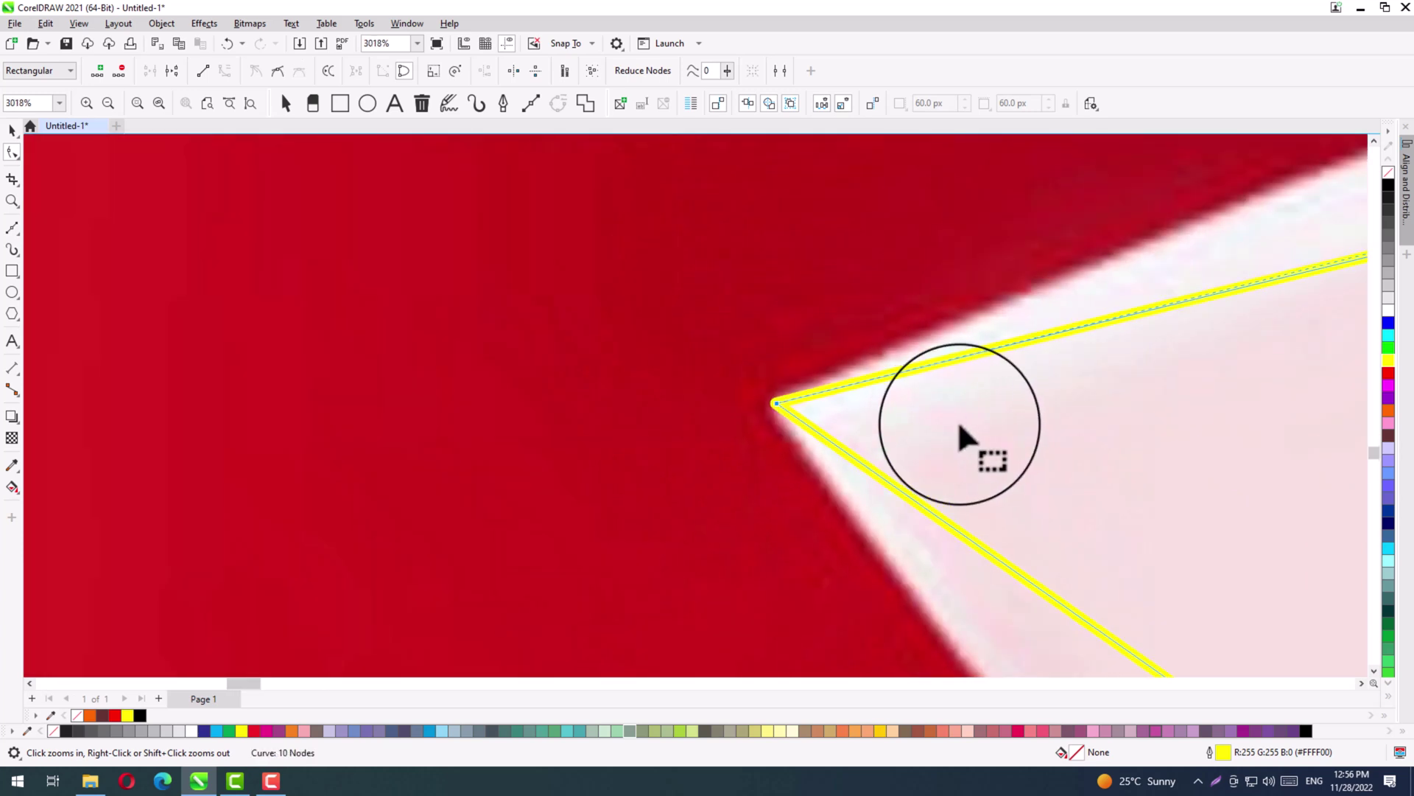
Bend the left arm's upper edge to follow the logo's arc and recolour the outline blue.
{"action": "key", "text": "F4"}
{"action": "left_click_drag", "start_coordinate": [221, 294], "coordinate": [378, 417]}
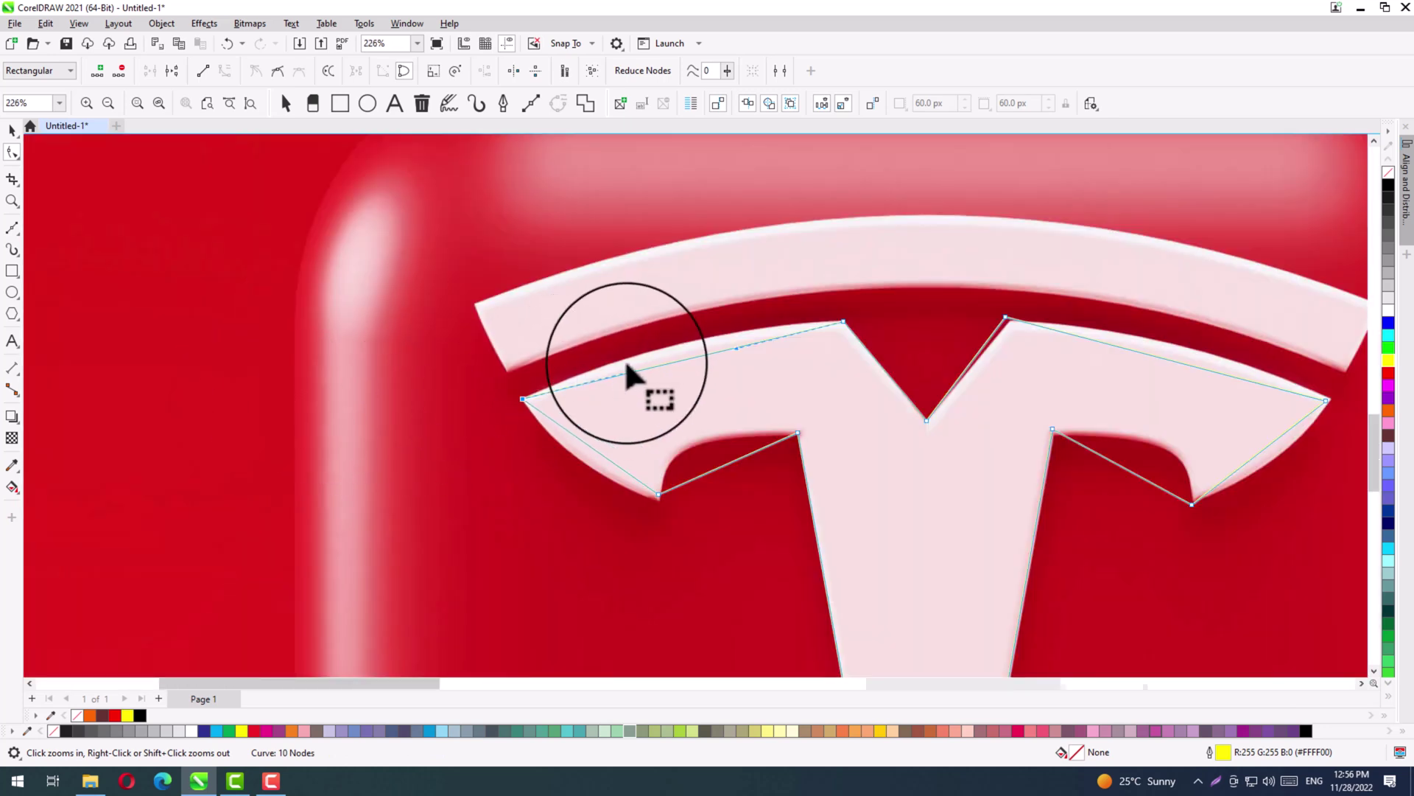
{"action": "left_click", "coordinate": [686, 355]}
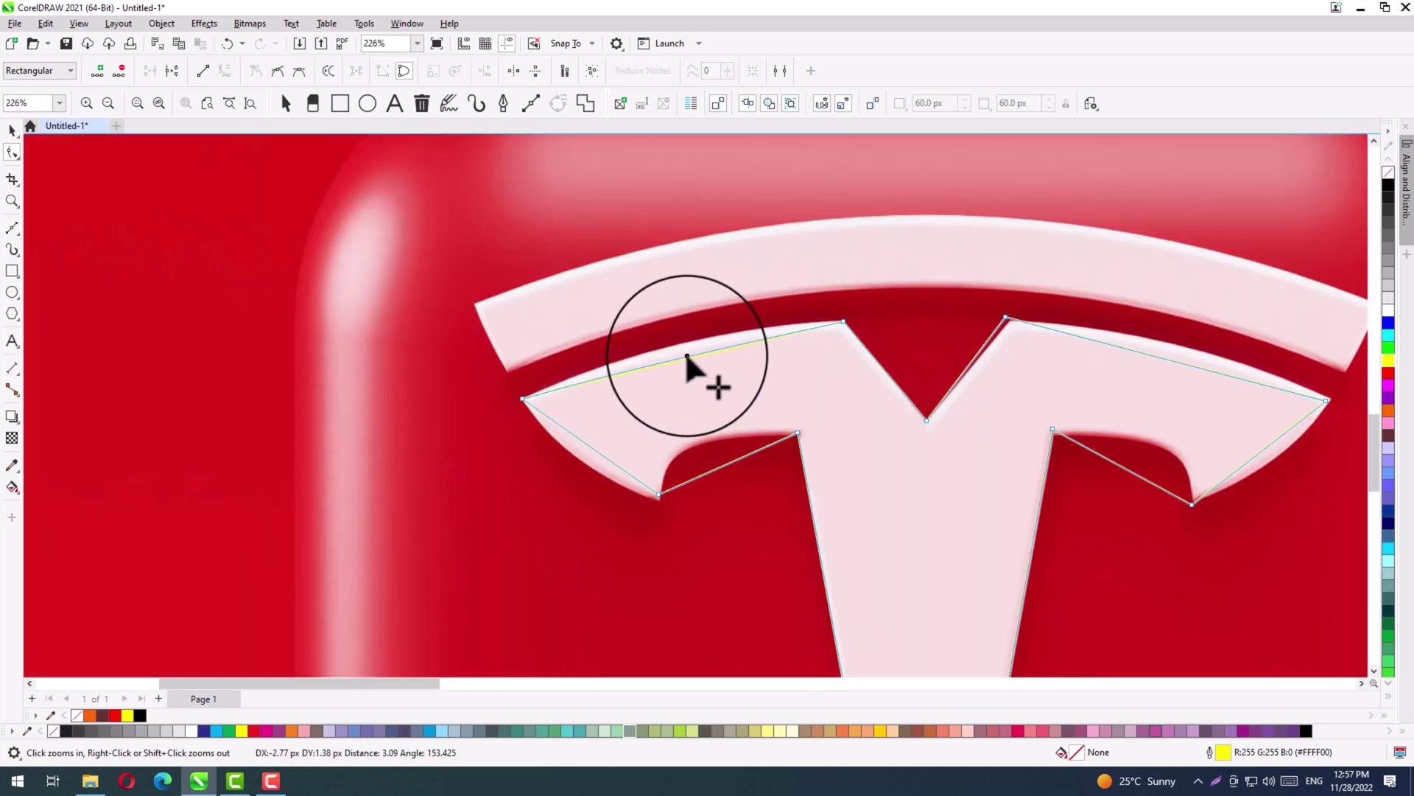
{"action": "left_click_drag", "start_coordinate": [686, 356], "coordinate": [685, 344]}
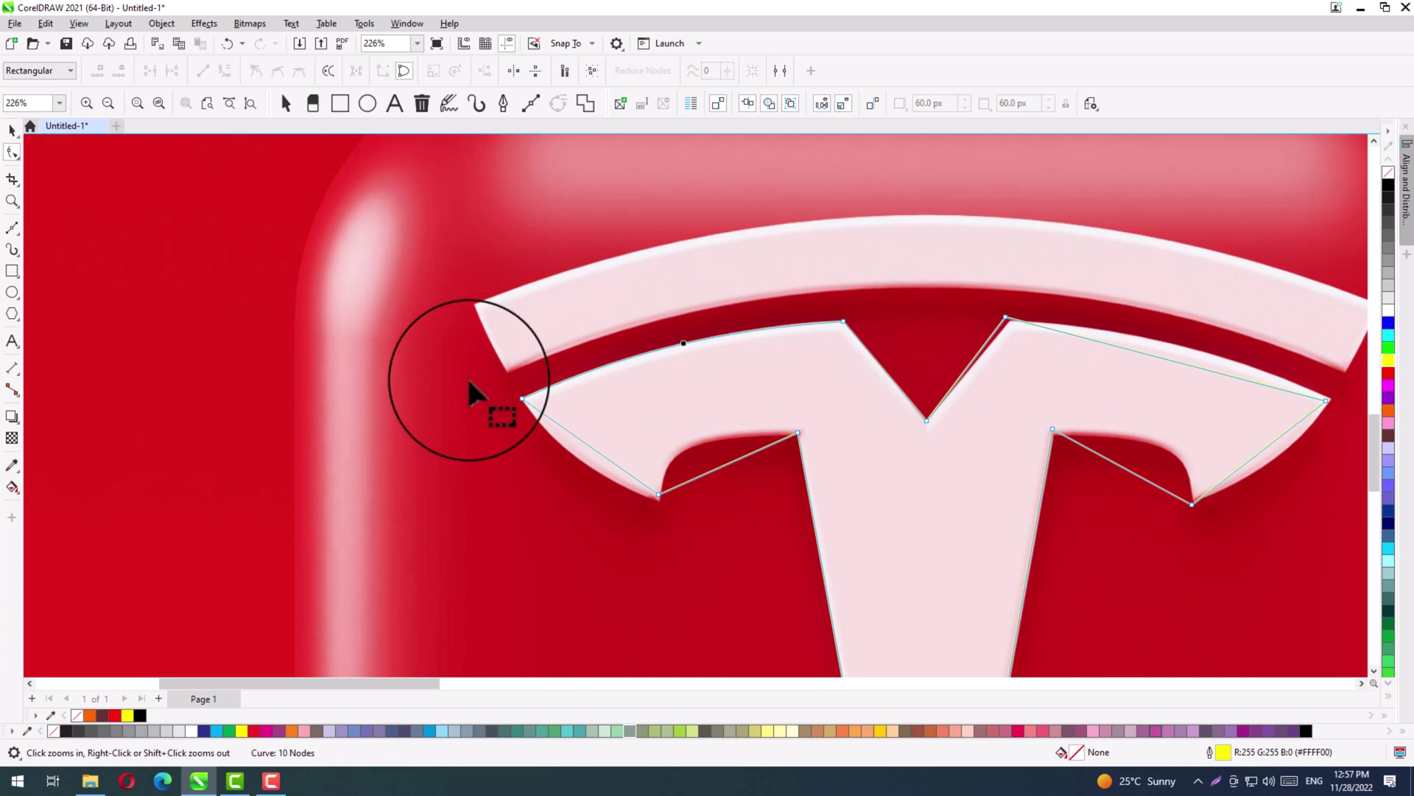
{"action": "key", "text": "space"}
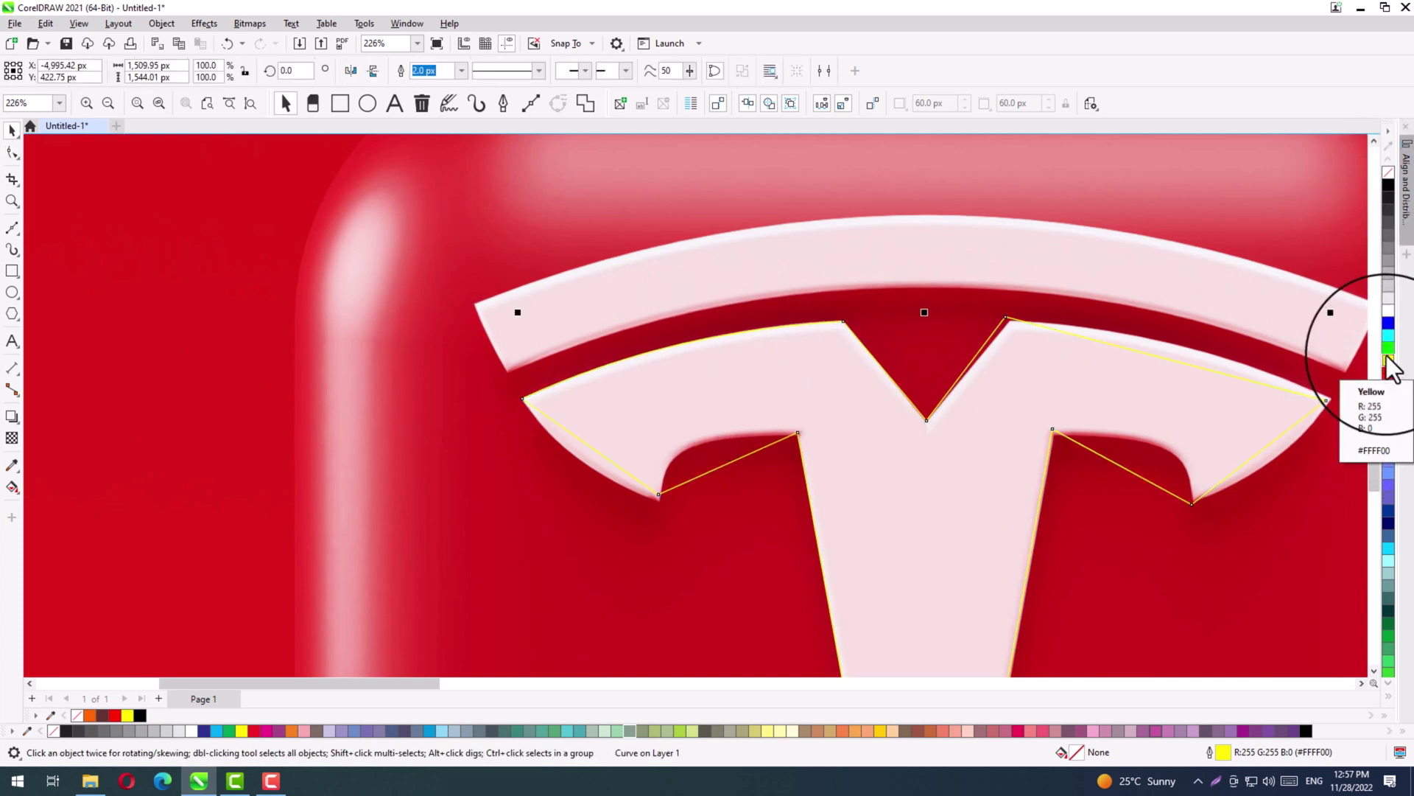
{"action": "right_click", "coordinate": [1387, 324]}
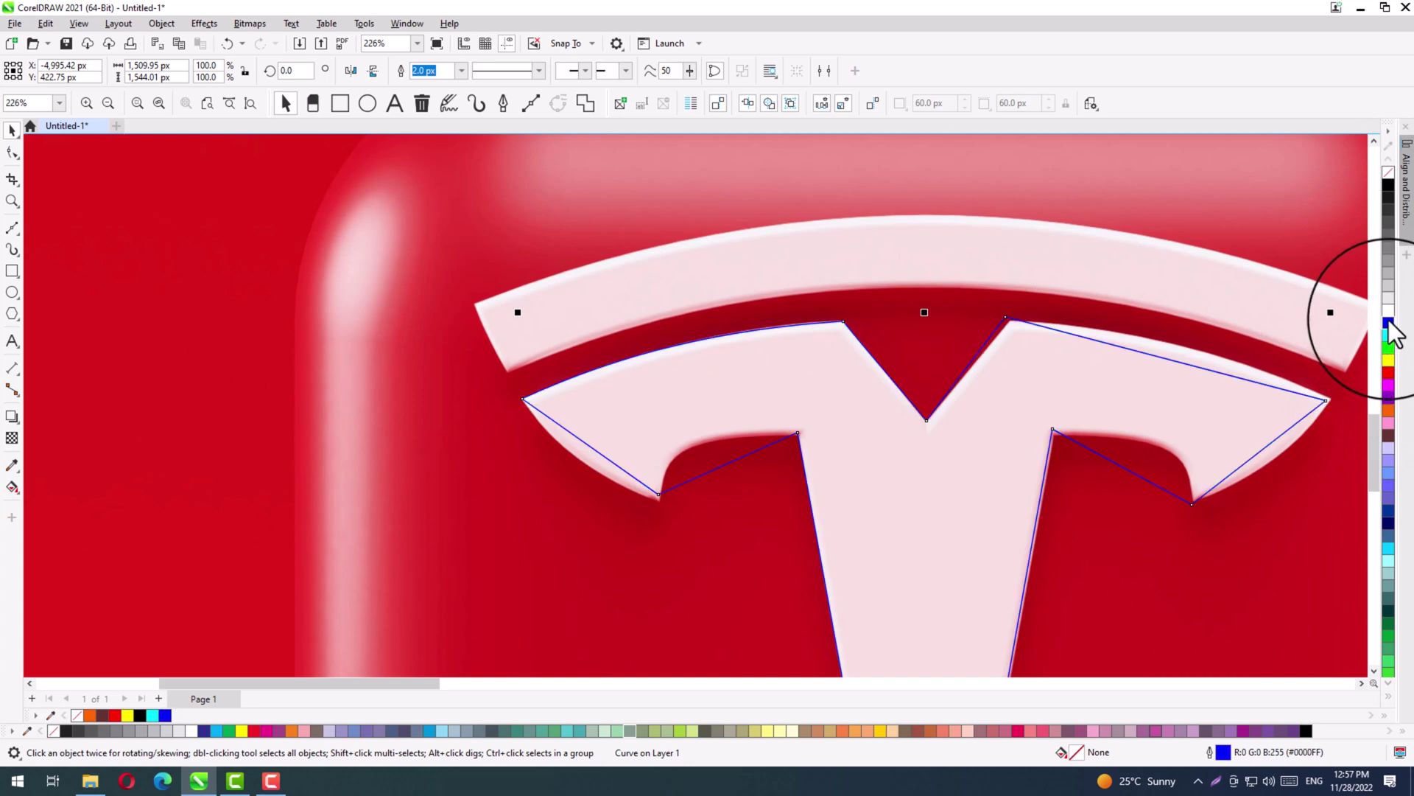
Move the centre notch's right corner node and its bottom node onto the logo's edges.
{"action": "key", "text": "F2"}
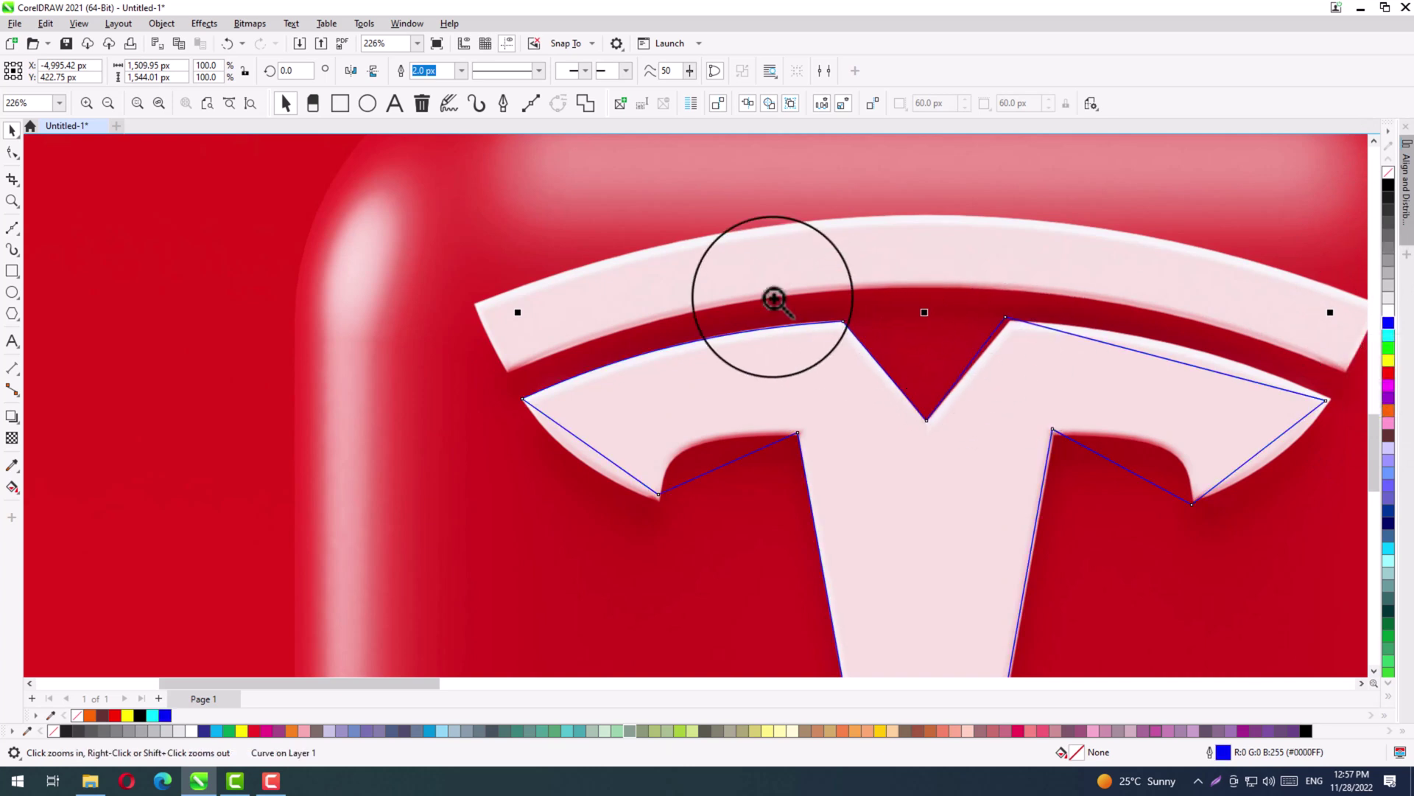
{"action": "left_click_drag", "start_coordinate": [772, 298], "coordinate": [1116, 436]}
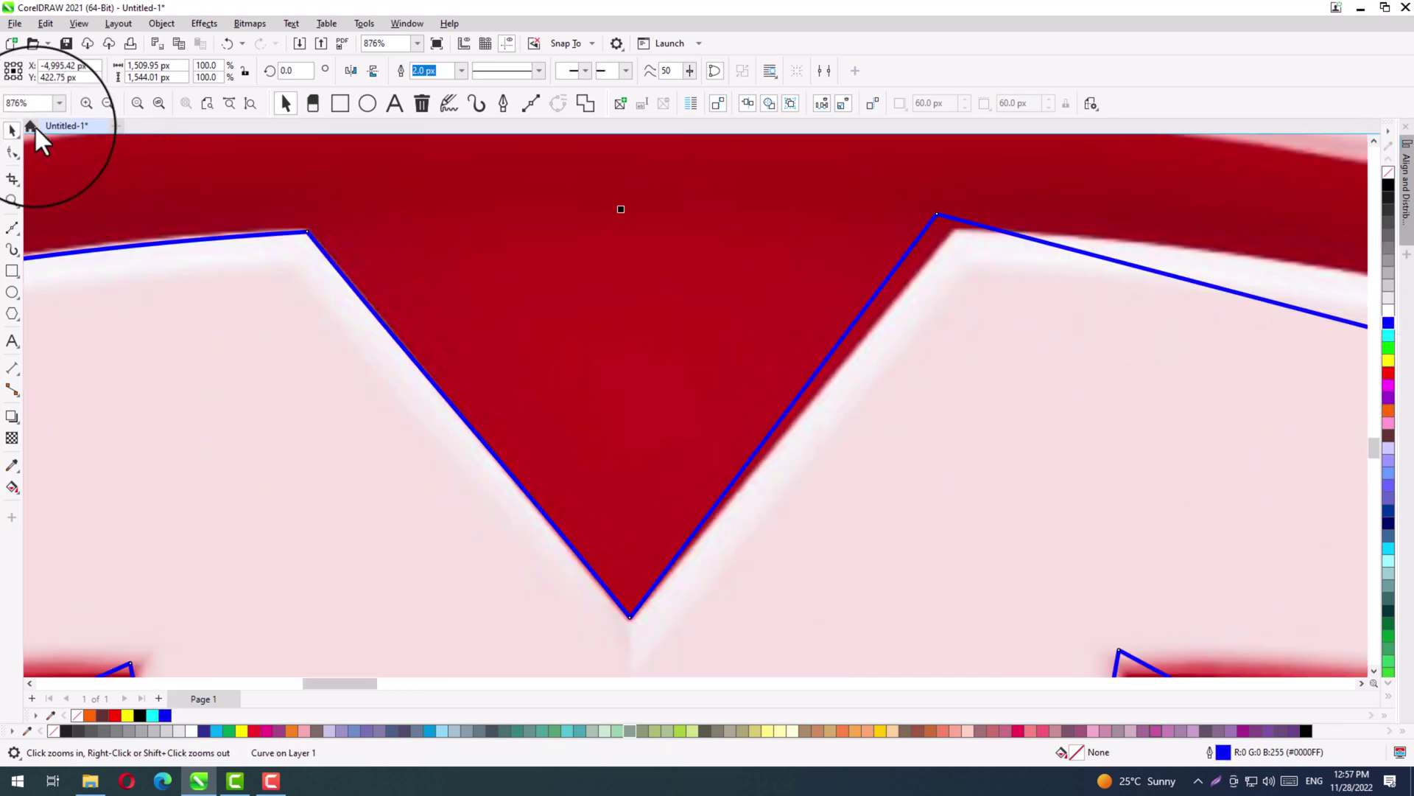
{"action": "left_click", "coordinate": [12, 152]}
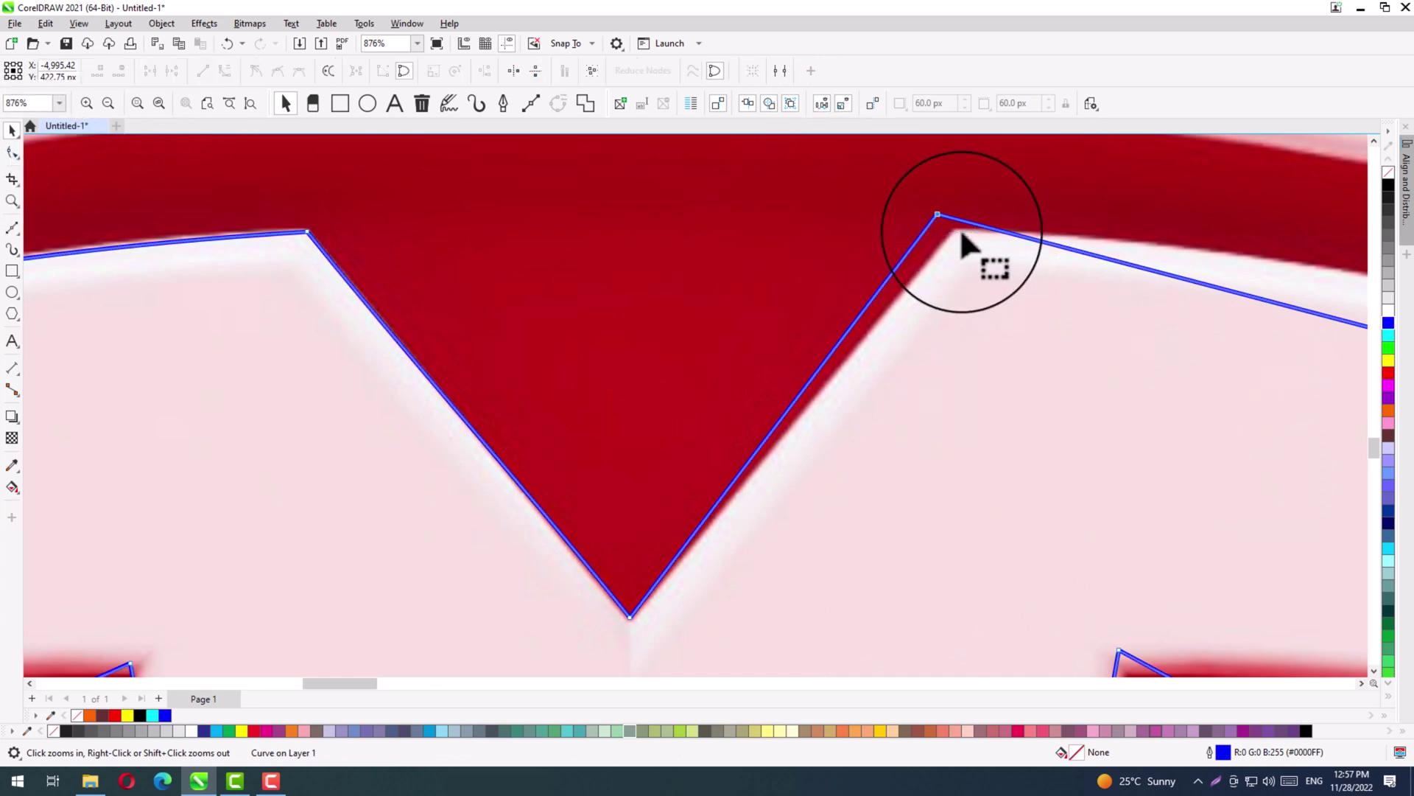
{"action": "left_click_drag", "start_coordinate": [939, 216], "coordinate": [955, 233]}
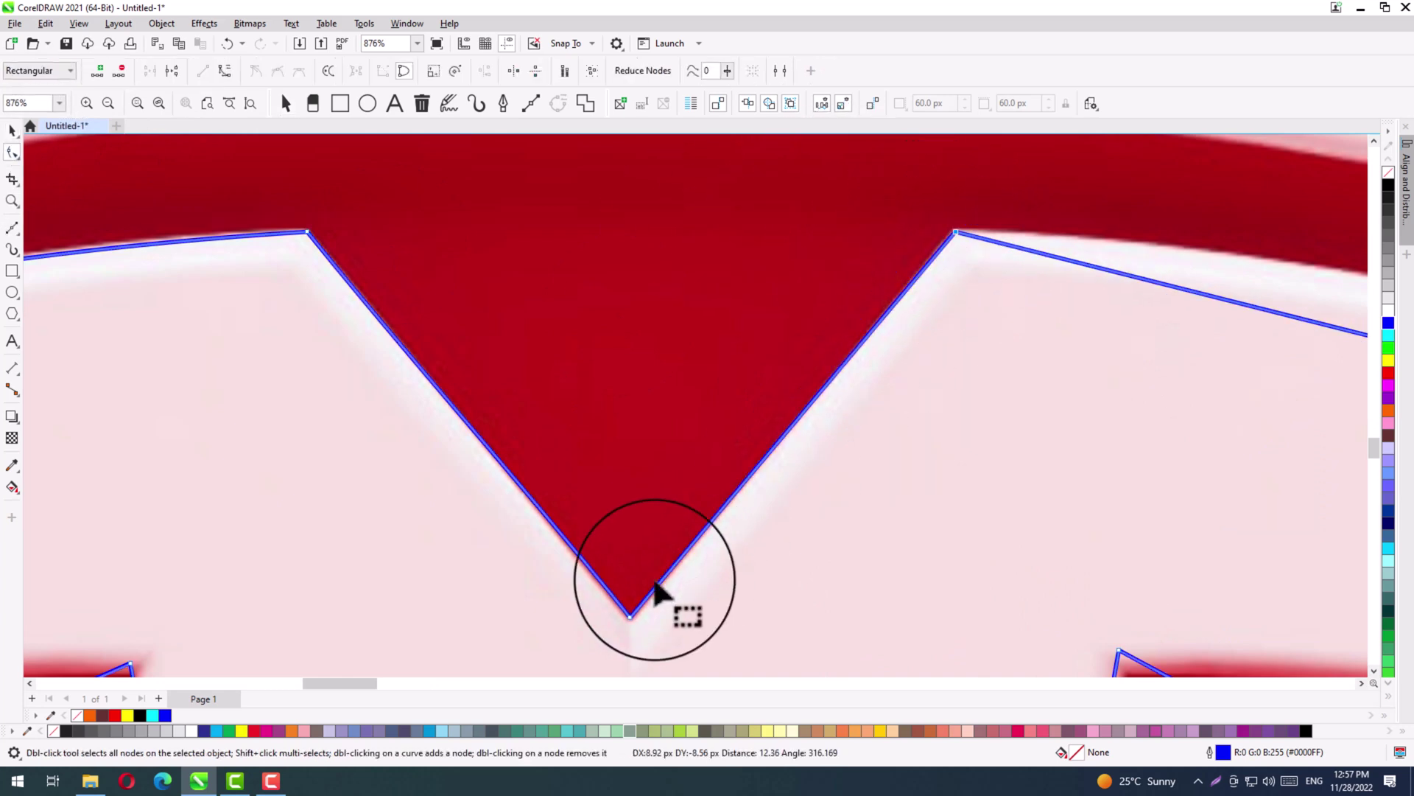
{"action": "left_click", "coordinate": [630, 616]}
{"action": "left_click_drag", "start_coordinate": [628, 617], "coordinate": [630, 628]}
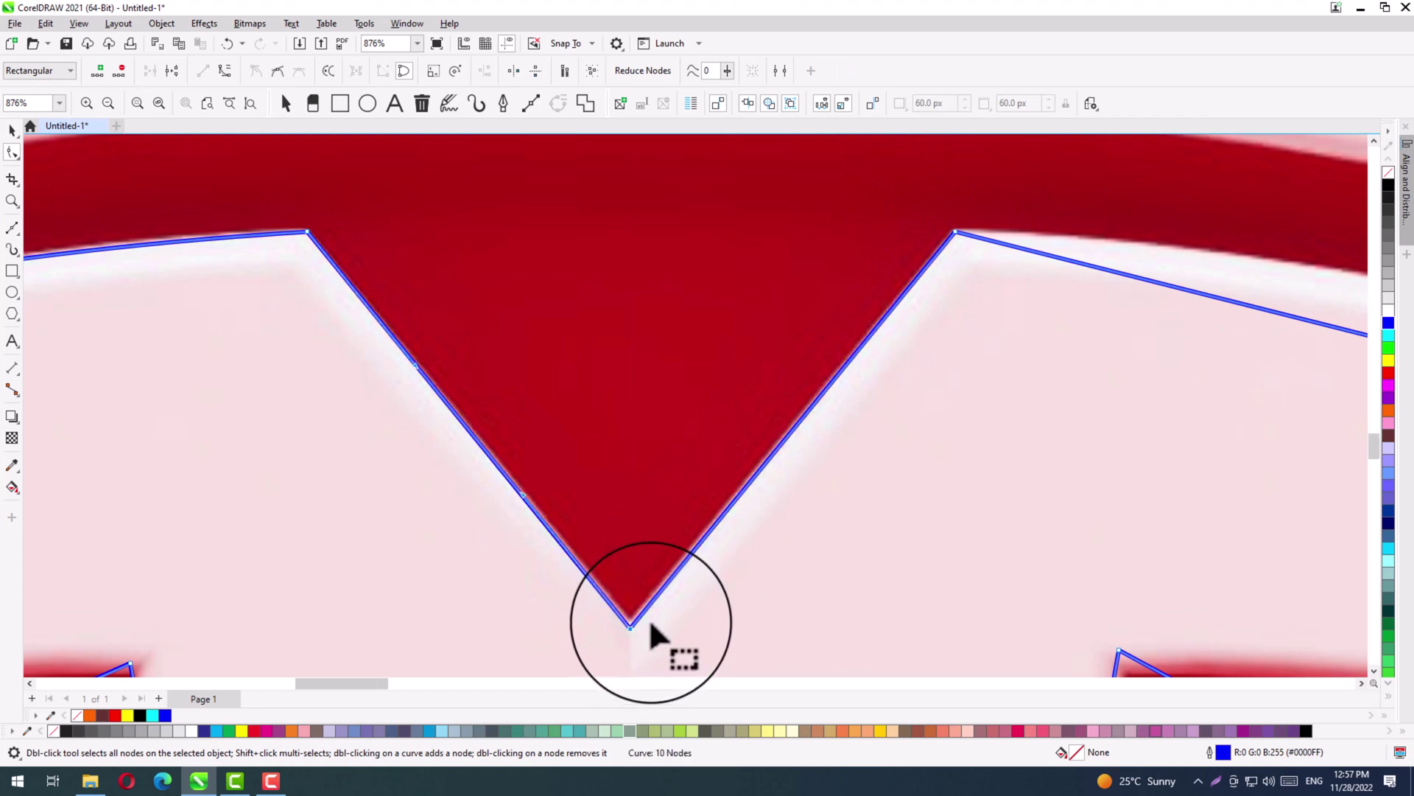
Move the right arm's outer tip node onto the tip of the logo's arm.
{"action": "scroll", "coordinate": [747, 582], "scroll_direction": "down", "scroll_amount": 2}
{"action": "scroll", "coordinate": [1272, 596], "scroll_direction": "up", "scroll_amount": 3}
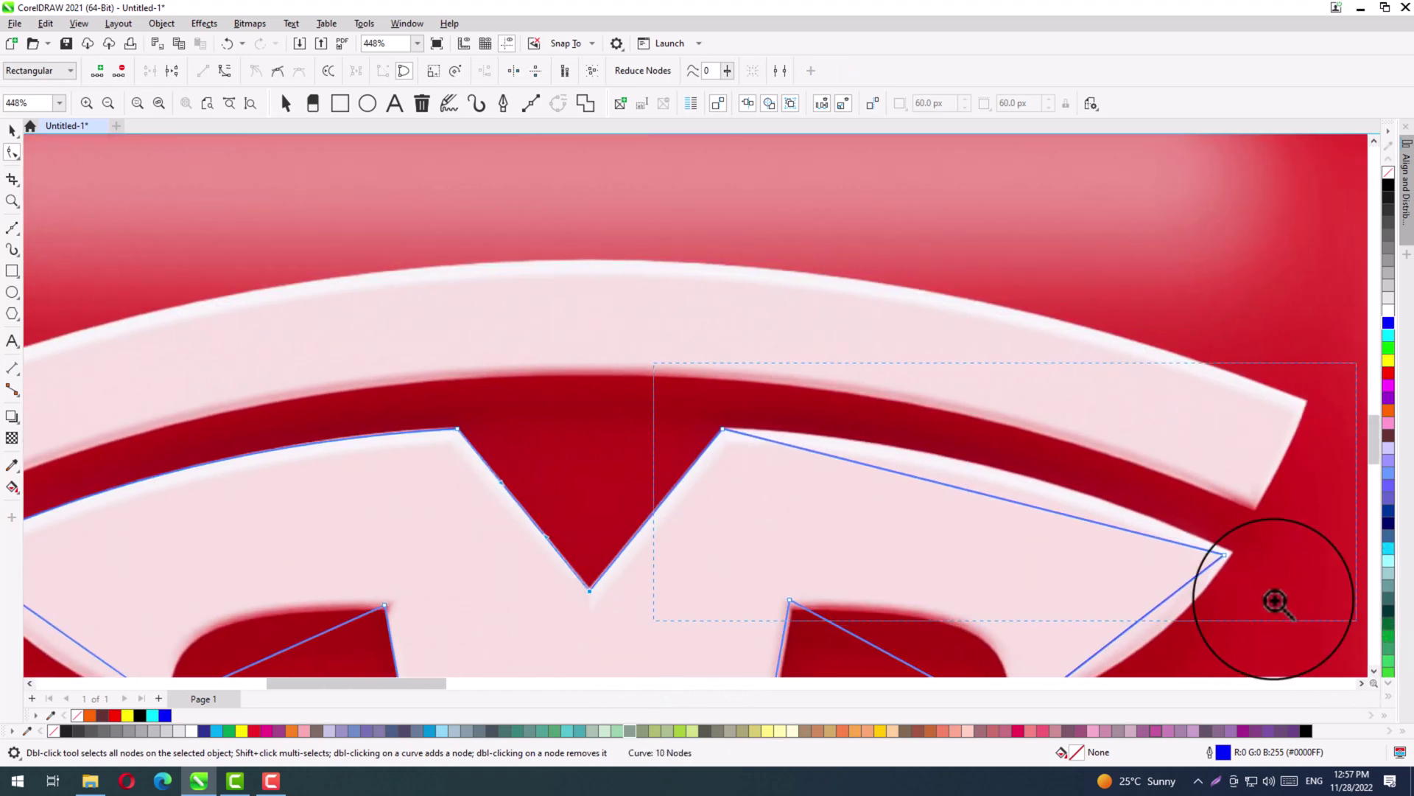
{"action": "scroll", "coordinate": [1266, 593], "scroll_direction": "up", "scroll_amount": 3}
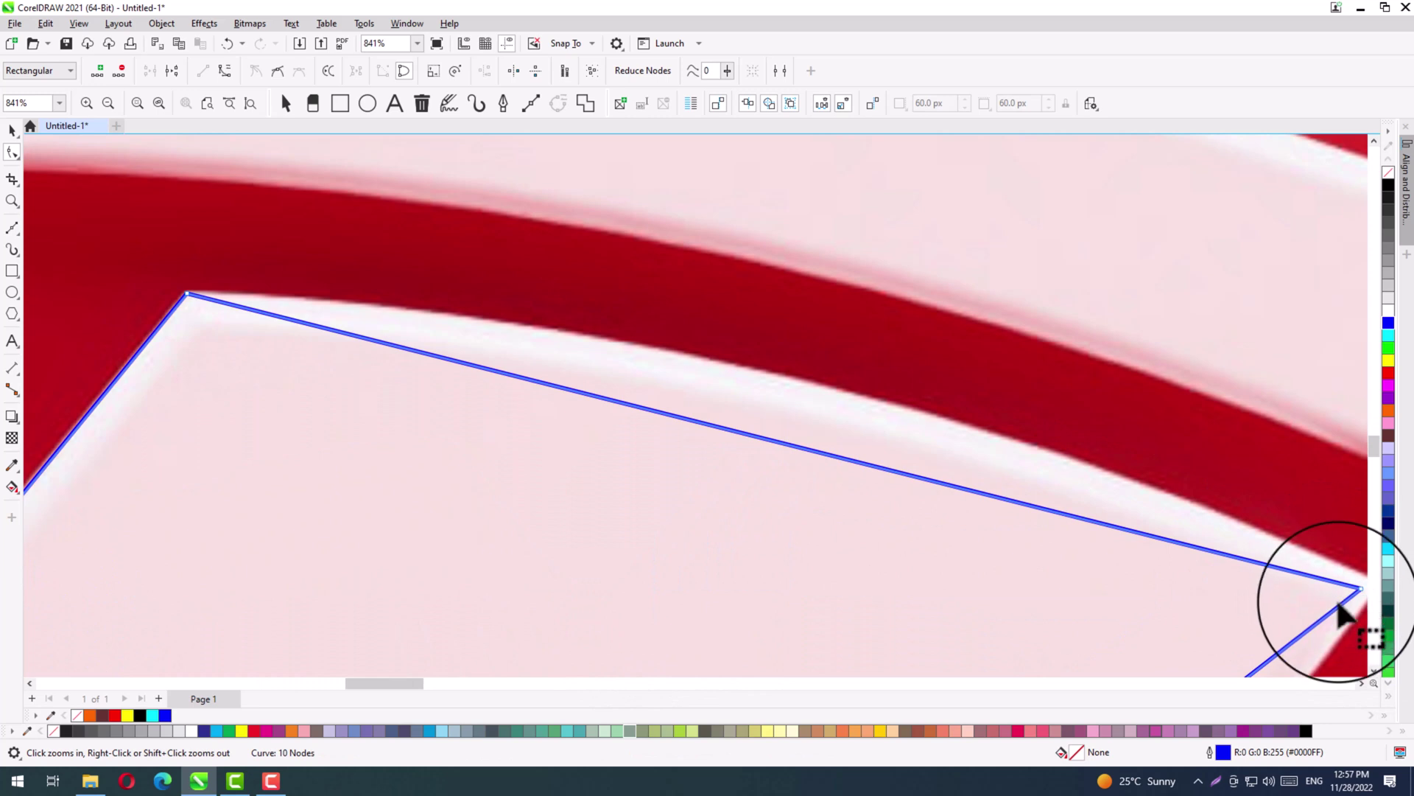
{"action": "left_click", "coordinate": [1361, 684]}
{"action": "left_click_drag", "start_coordinate": [1090, 536], "coordinate": [760, 658]}
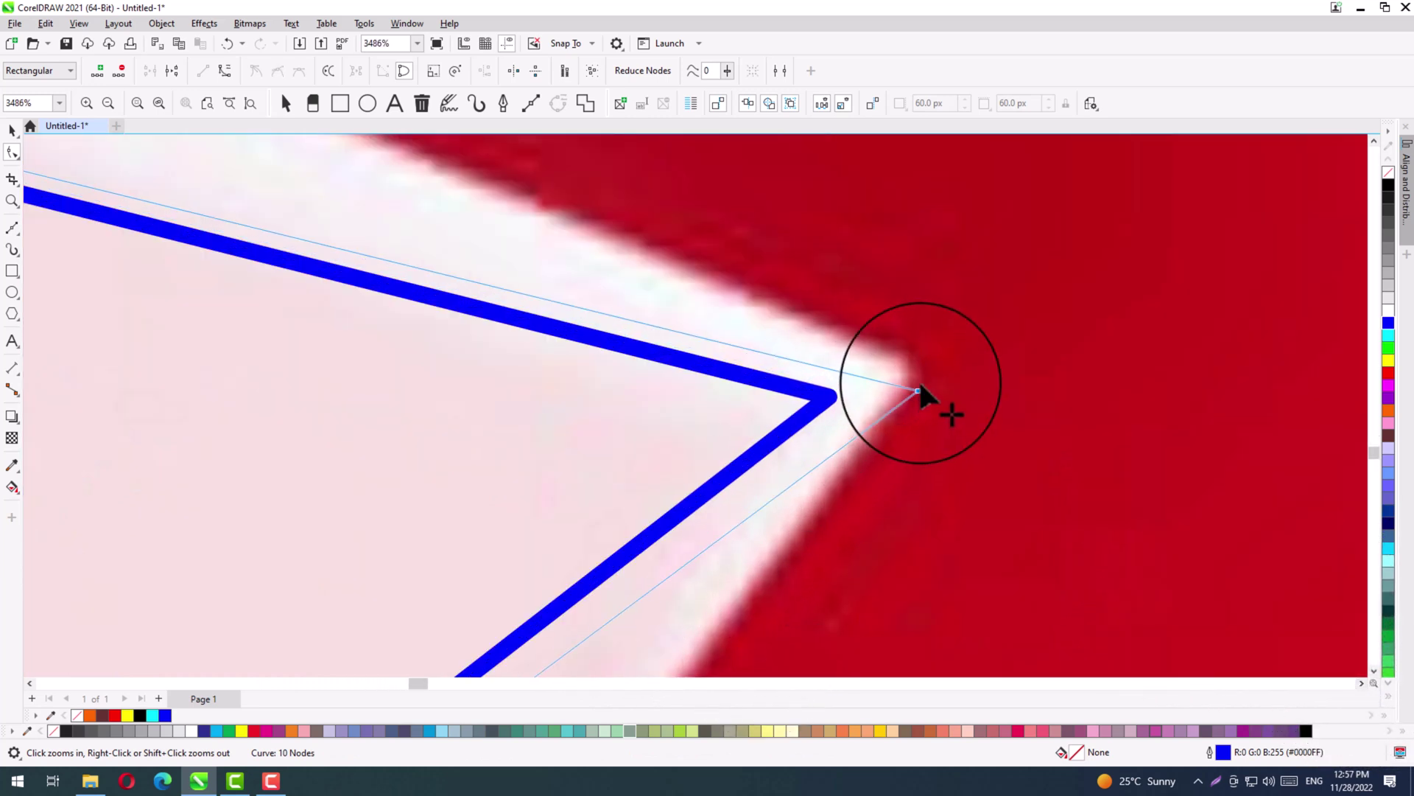
{"action": "scroll", "coordinate": [916, 379], "scroll_direction": "down", "scroll_amount": 1}
{"action": "scroll", "coordinate": [920, 385], "scroll_direction": "down", "scroll_amount": 8}
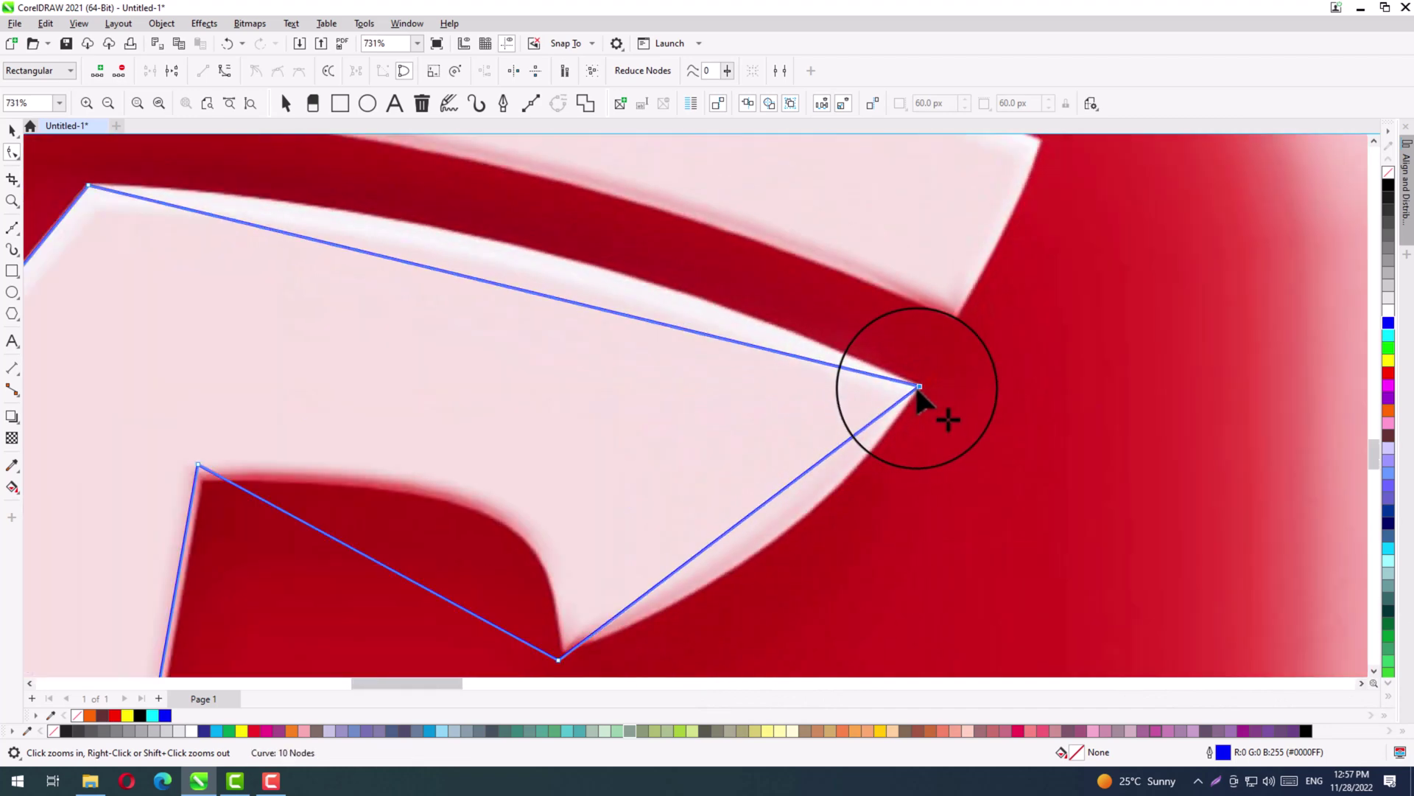
Convert the right arm's upper edge to a curve and bend it to follow the logo's arc.
{"action": "left_click_drag", "start_coordinate": [952, 446], "coordinate": [214, 189]}
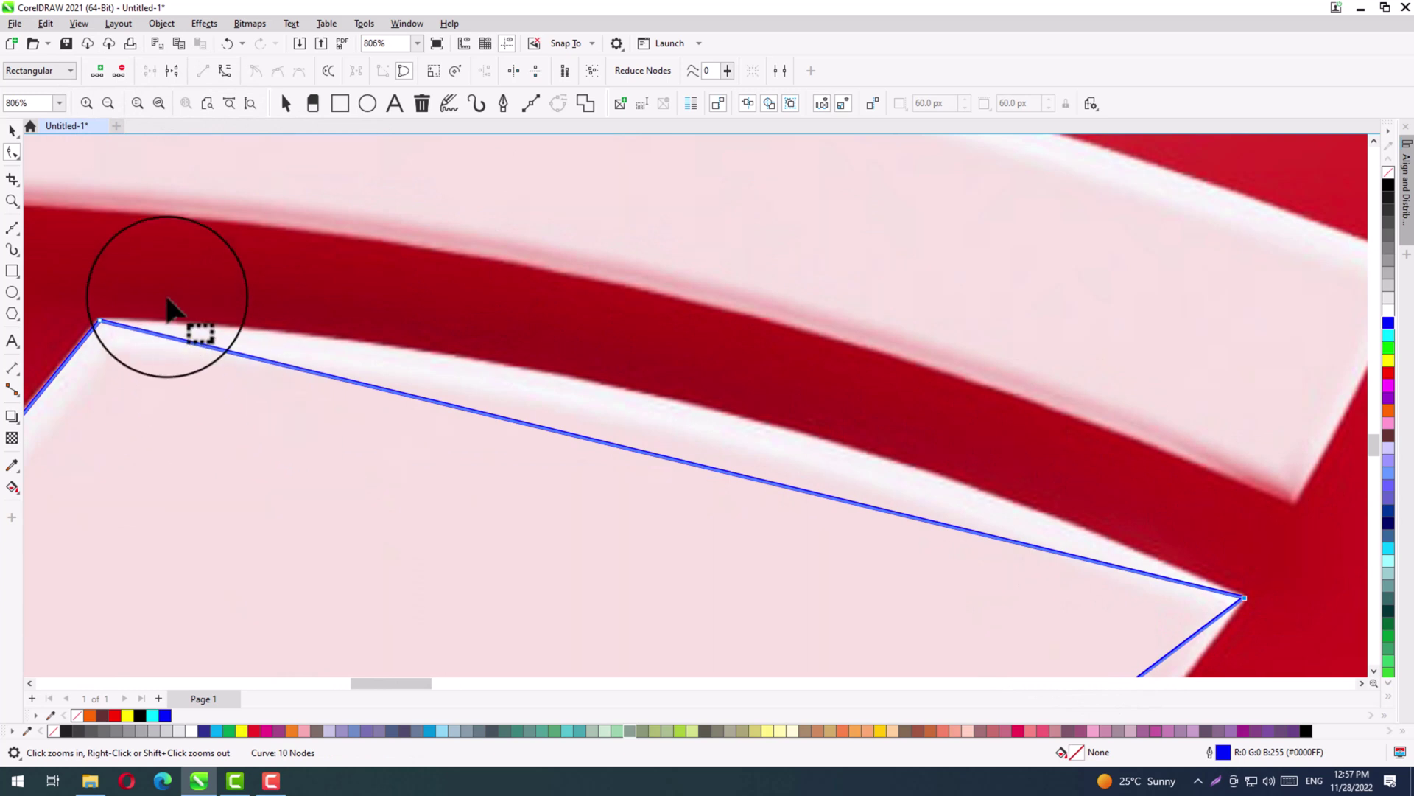
{"action": "left_click", "coordinate": [226, 72]}
{"action": "left_click_drag", "start_coordinate": [610, 446], "coordinate": [632, 390]}
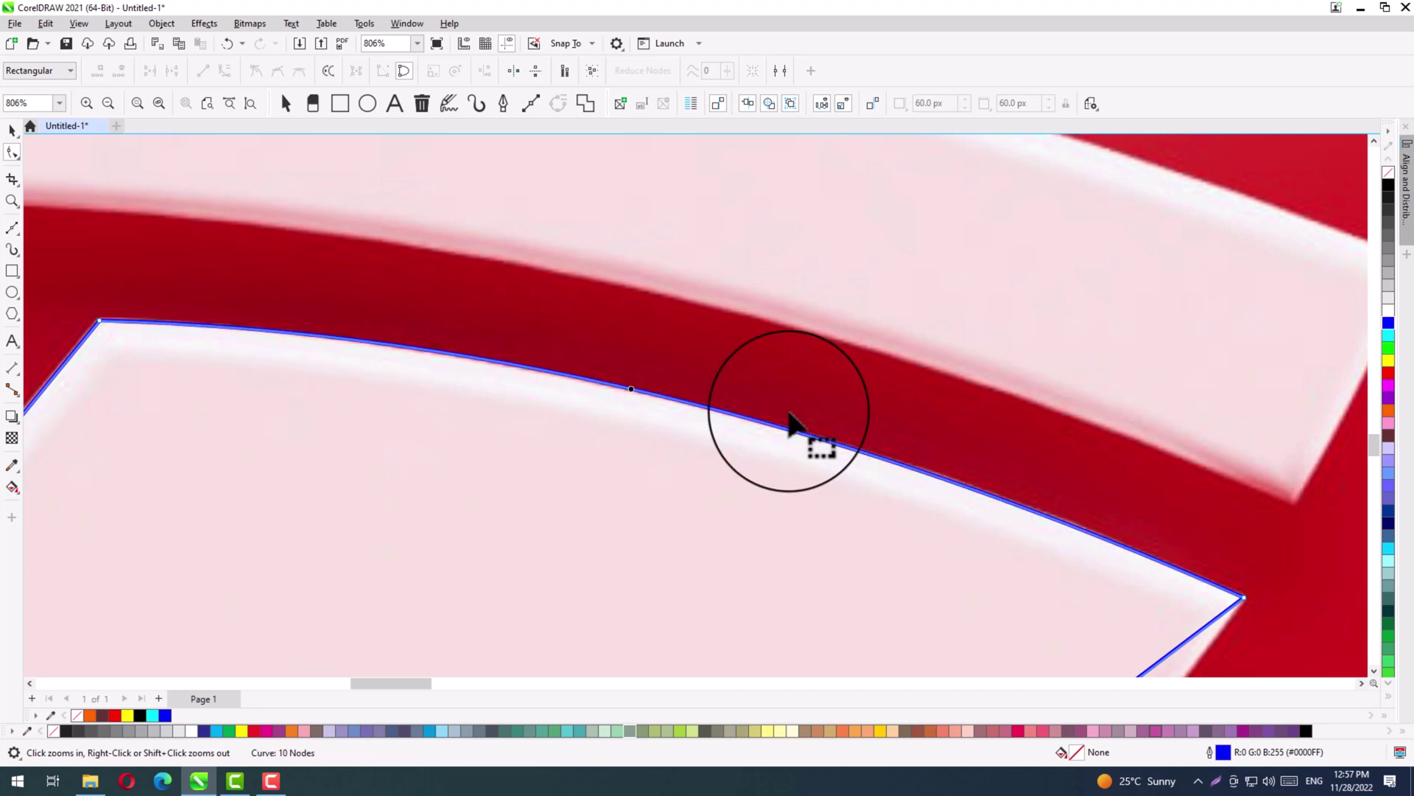
Move the right arm's lower corner node onto the matching corner of the logo.
{"action": "scroll", "coordinate": [852, 501], "scroll_direction": "down", "scroll_amount": 2}
{"action": "scroll", "coordinate": [982, 543], "scroll_direction": "down", "scroll_amount": 2}
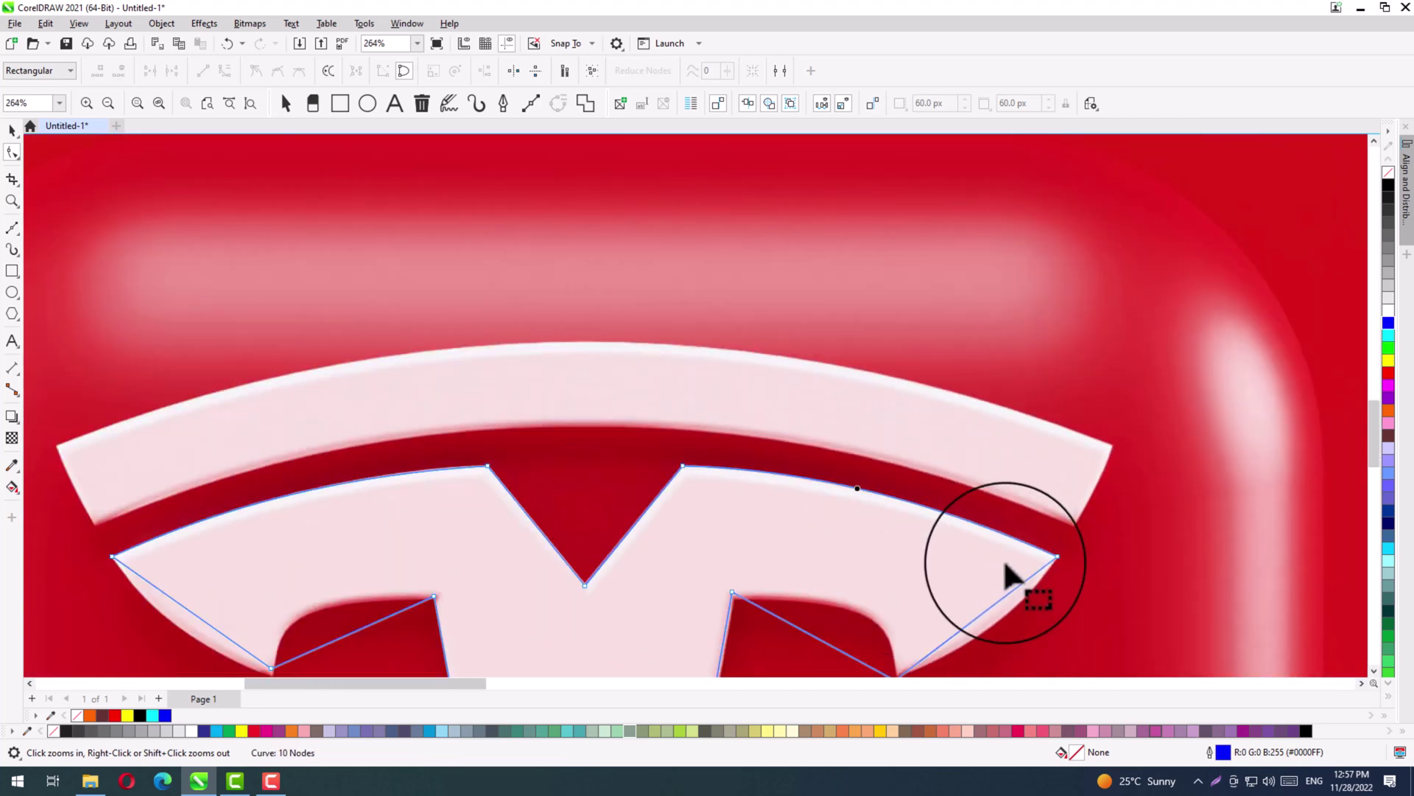
{"action": "left_click_drag", "start_coordinate": [1065, 537], "coordinate": [845, 634]}
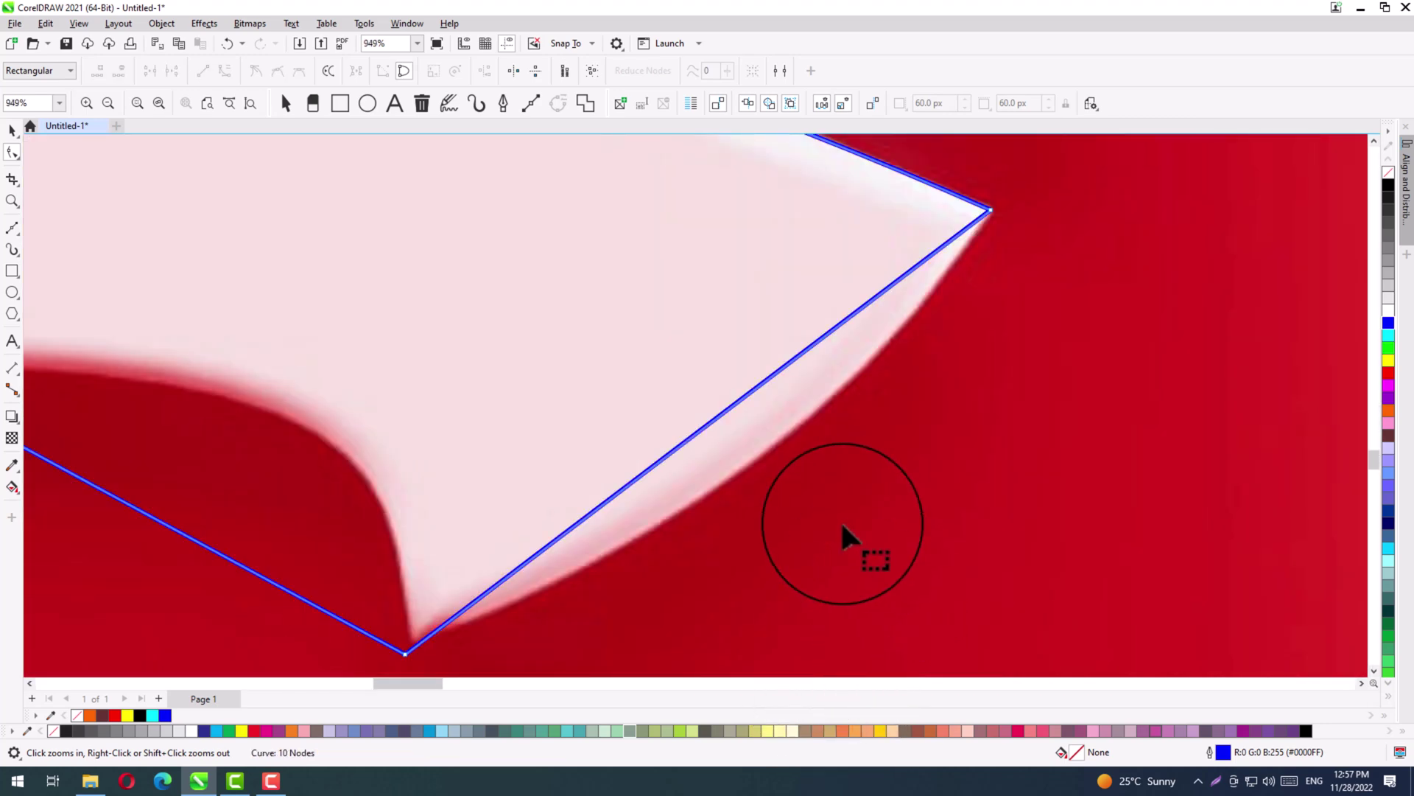
{"action": "left_click_drag", "start_coordinate": [282, 468], "coordinate": [488, 676]}
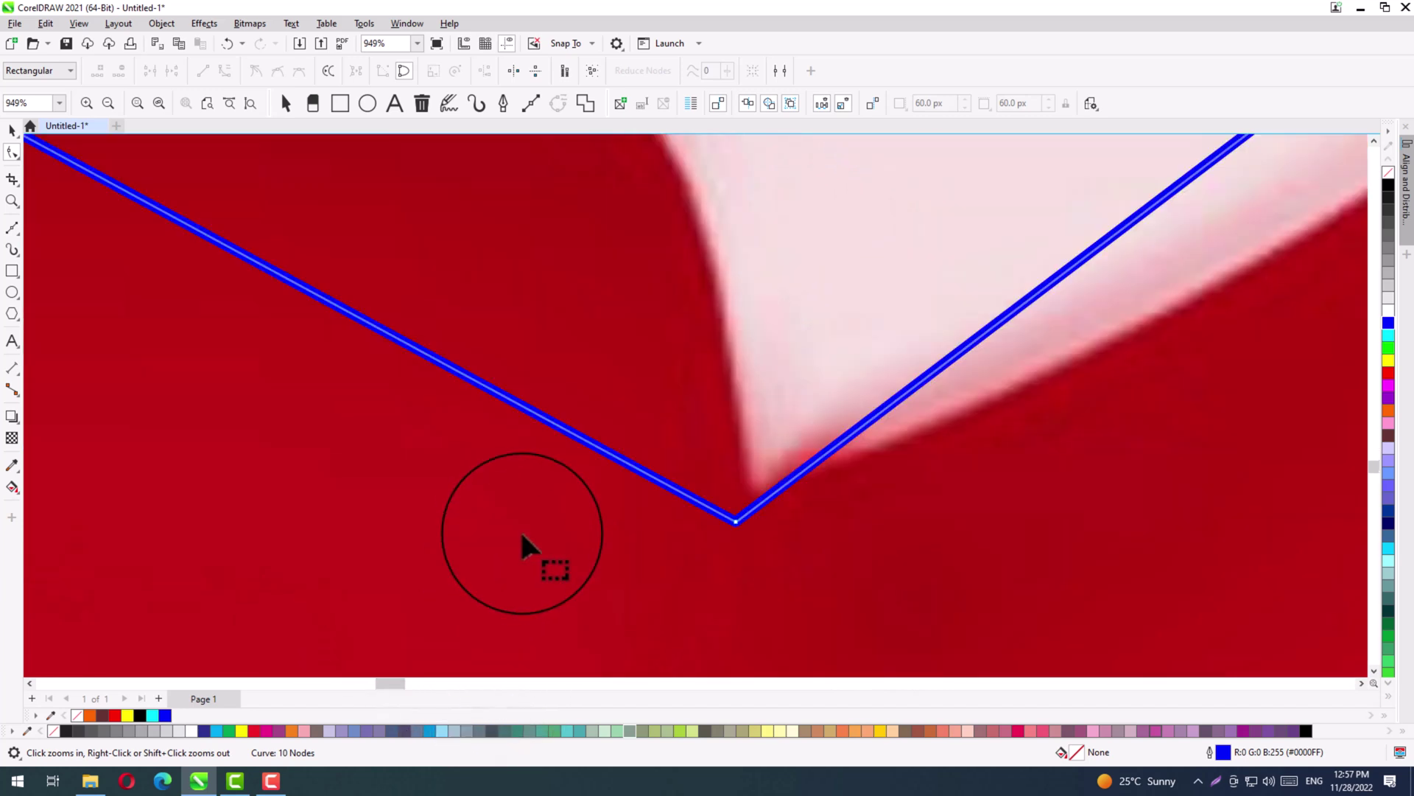
{"action": "scroll", "coordinate": [739, 534], "scroll_direction": "down", "scroll_amount": 3}
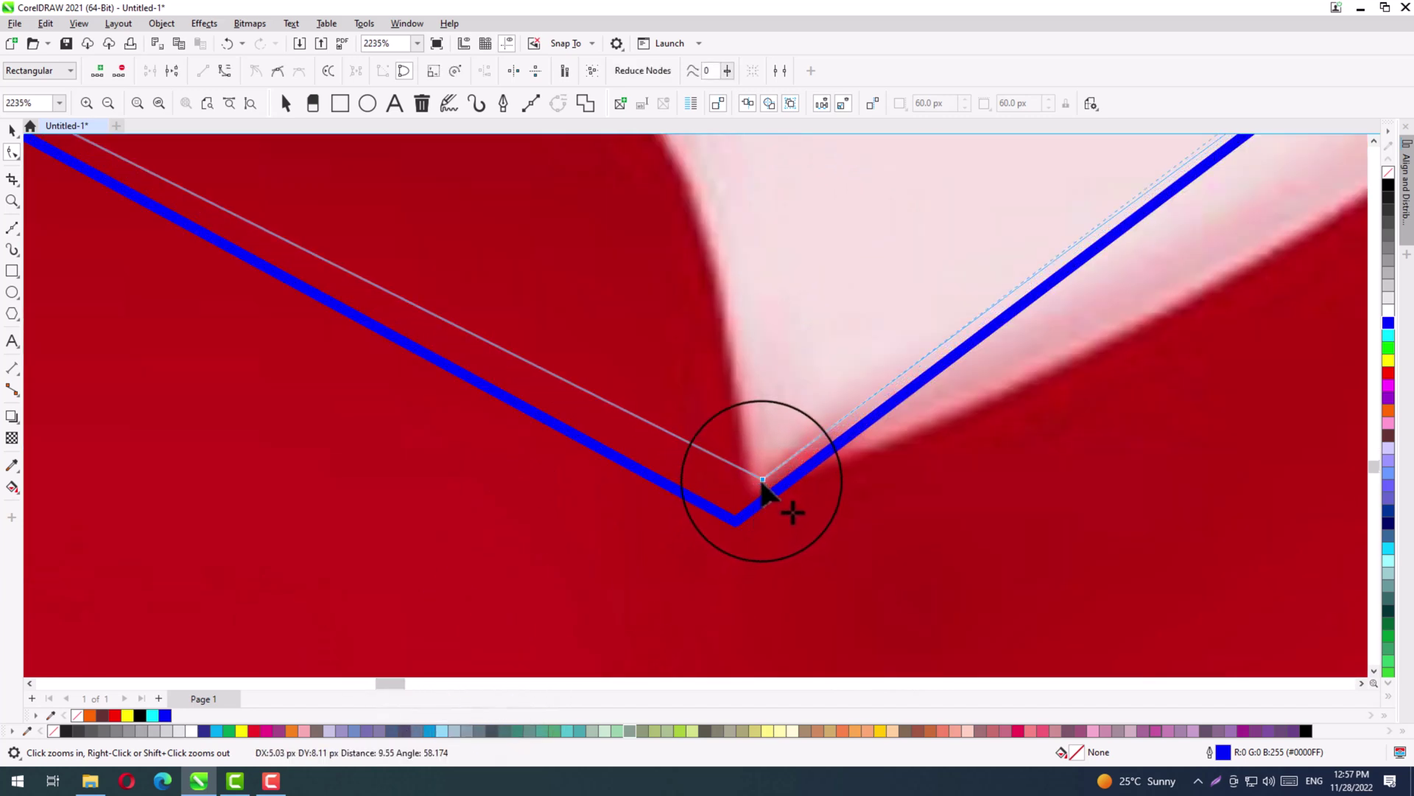
Curve the right arm's outer edge, between the tip and the lower corner, along the logo's contour using its control handles.
{"action": "scroll", "coordinate": [917, 500], "scroll_direction": "down", "scroll_amount": 2}
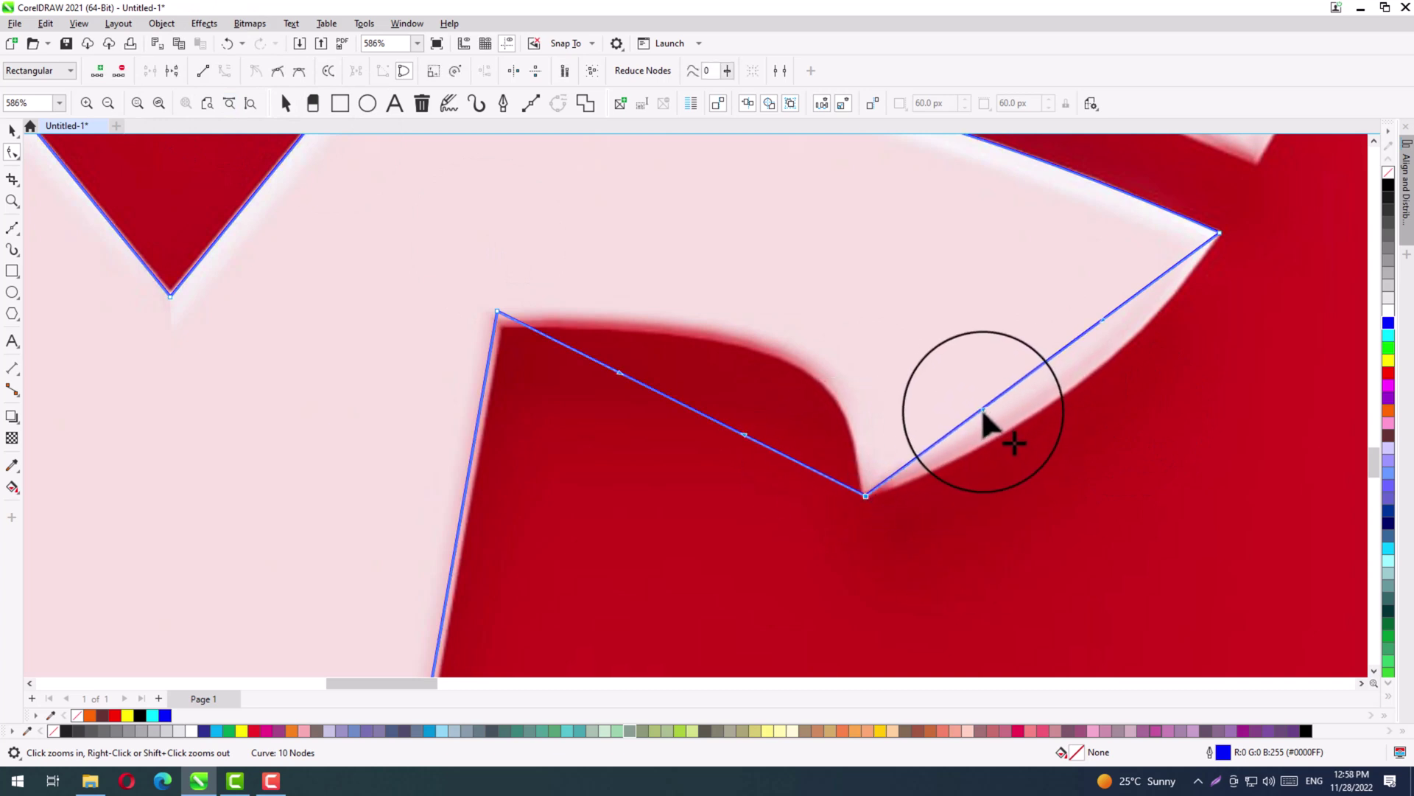
{"action": "left_click", "coordinate": [999, 425]}
{"action": "left_click_drag", "start_coordinate": [1000, 426], "coordinate": [1133, 346]}
{"action": "scroll", "coordinate": [1024, 382], "scroll_direction": "down", "scroll_amount": 1}
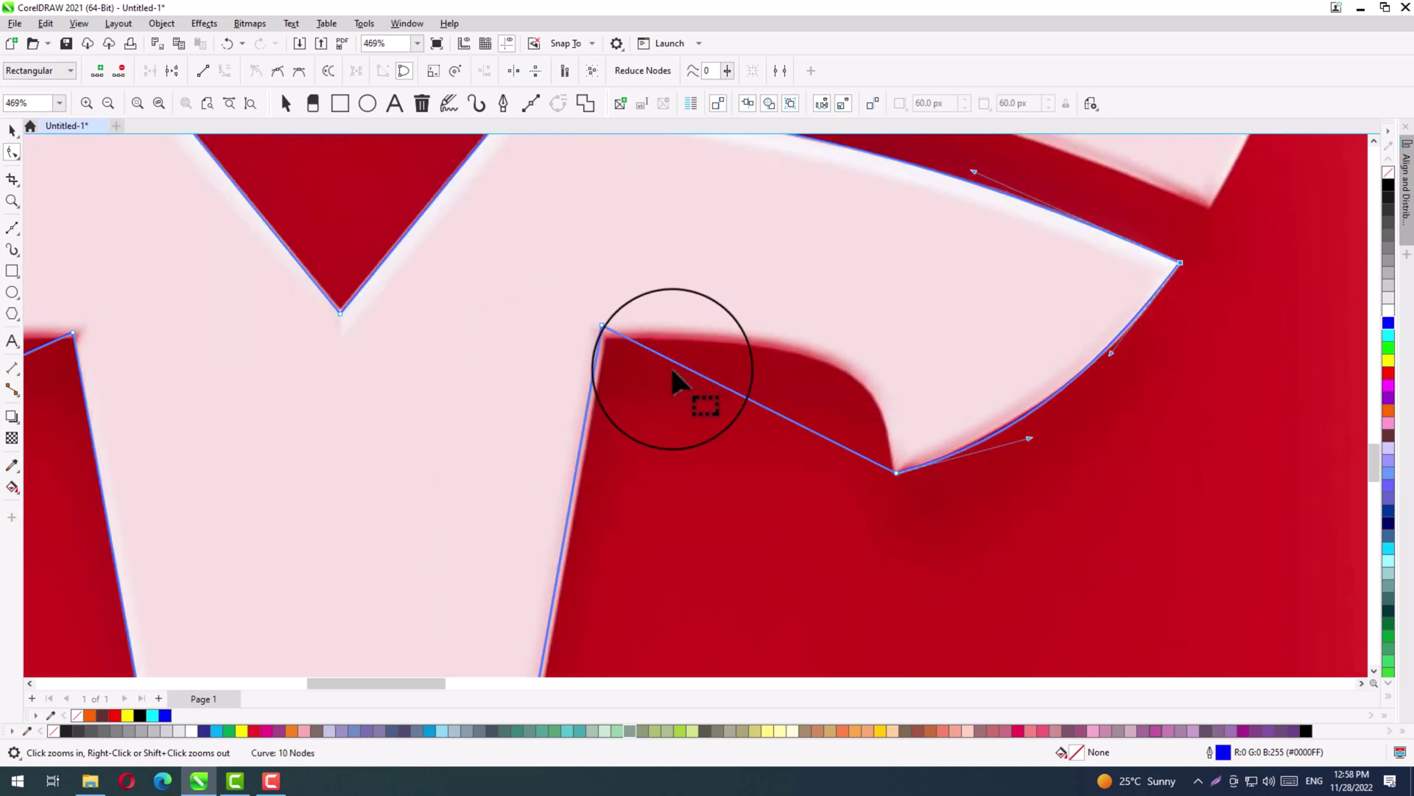
Place the inner corner node of the right arm's underside on the logo's corner and convert the underside edge to a curve.
{"action": "left_click_drag", "start_coordinate": [549, 292], "coordinate": [758, 358]}
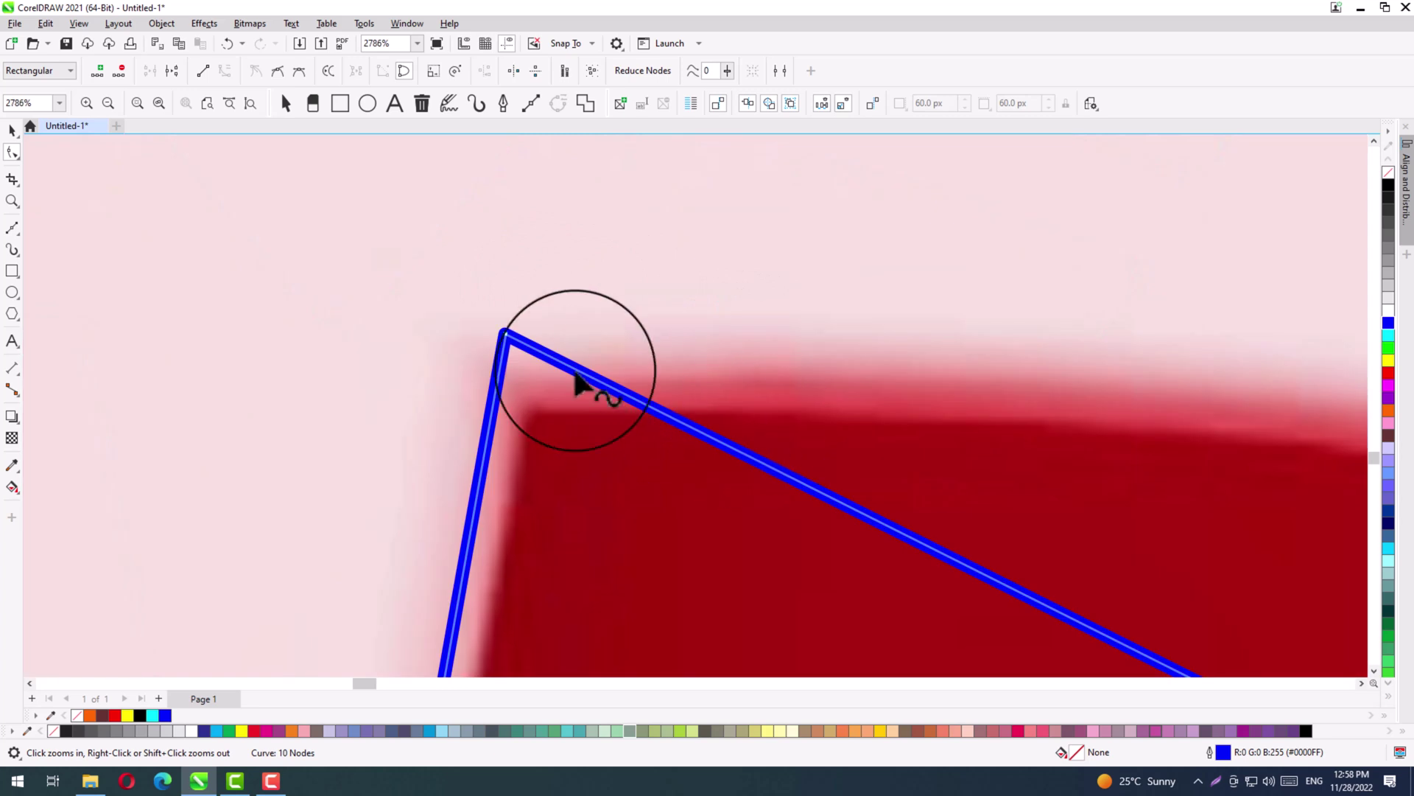
{"action": "left_click_drag", "start_coordinate": [505, 335], "coordinate": [1279, 663]}
{"action": "scroll", "coordinate": [731, 483], "scroll_direction": "down", "scroll_amount": 5}
{"action": "key", "text": "F2"}
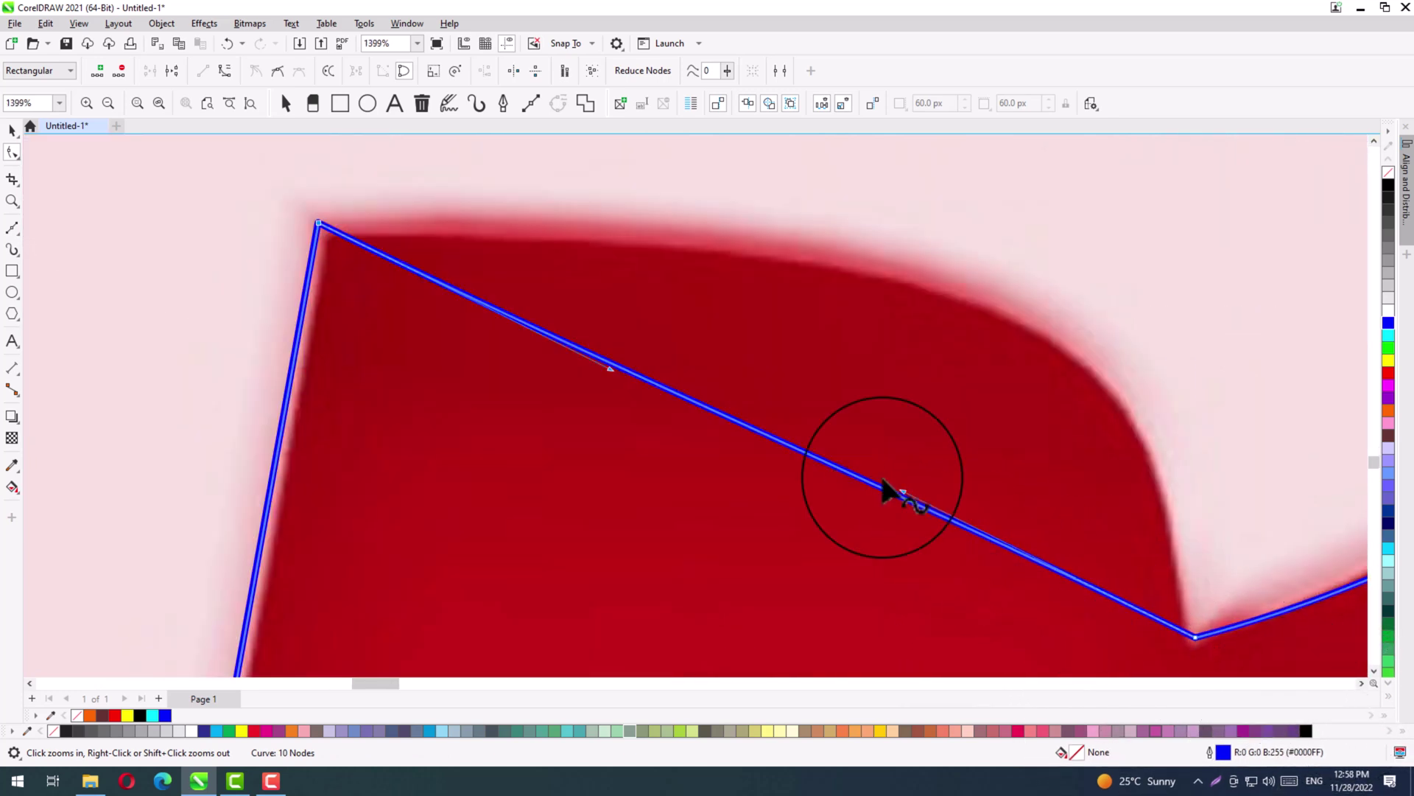
{"action": "left_click_drag", "start_coordinate": [180, 158], "coordinate": [379, 262]}
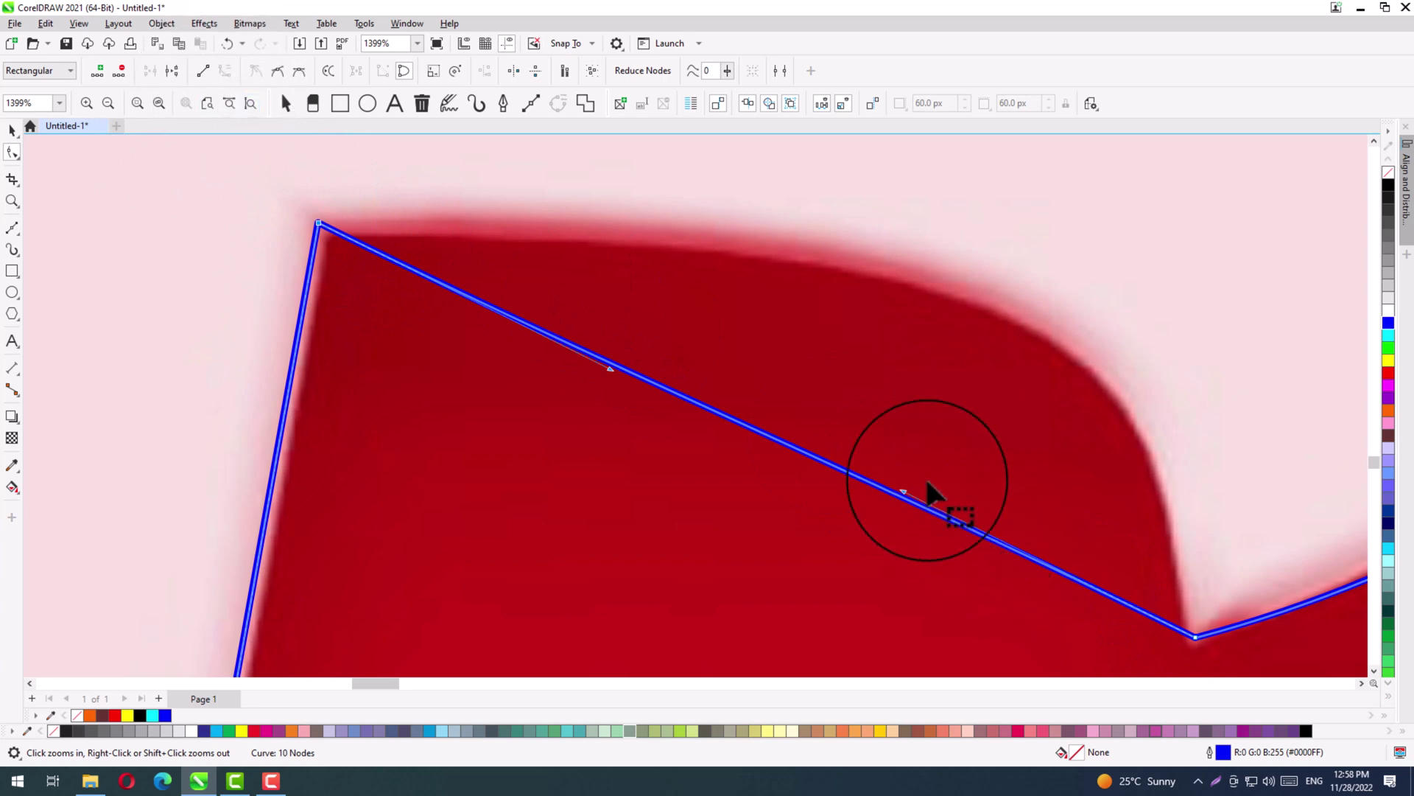
Bend the right arm's underside along the logo's rounded contour with its control handles, and refine the outer edge's lower handle.
{"action": "left_click_drag", "start_coordinate": [903, 492], "coordinate": [1132, 243]}
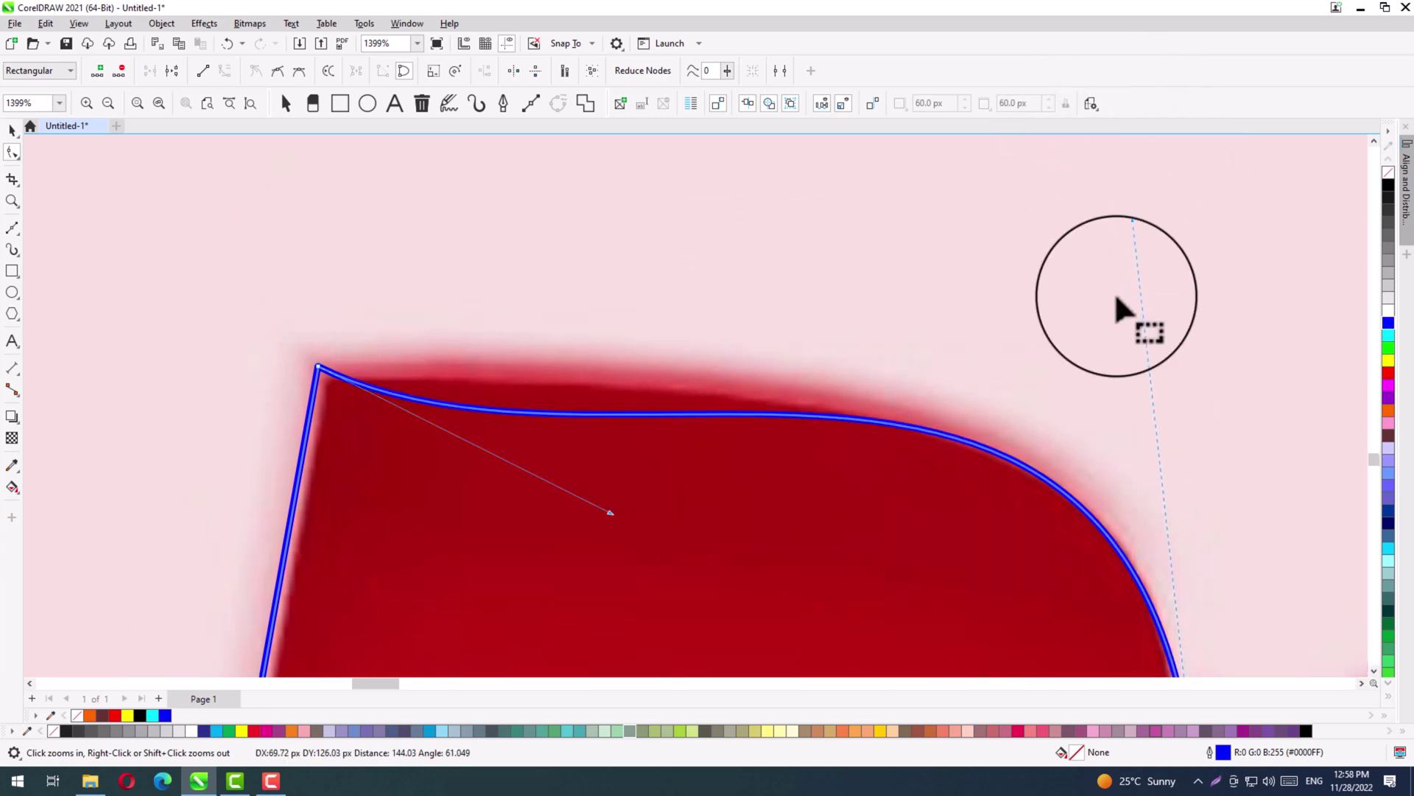
{"action": "scroll", "coordinate": [1060, 433], "scroll_direction": "down", "scroll_amount": 3}
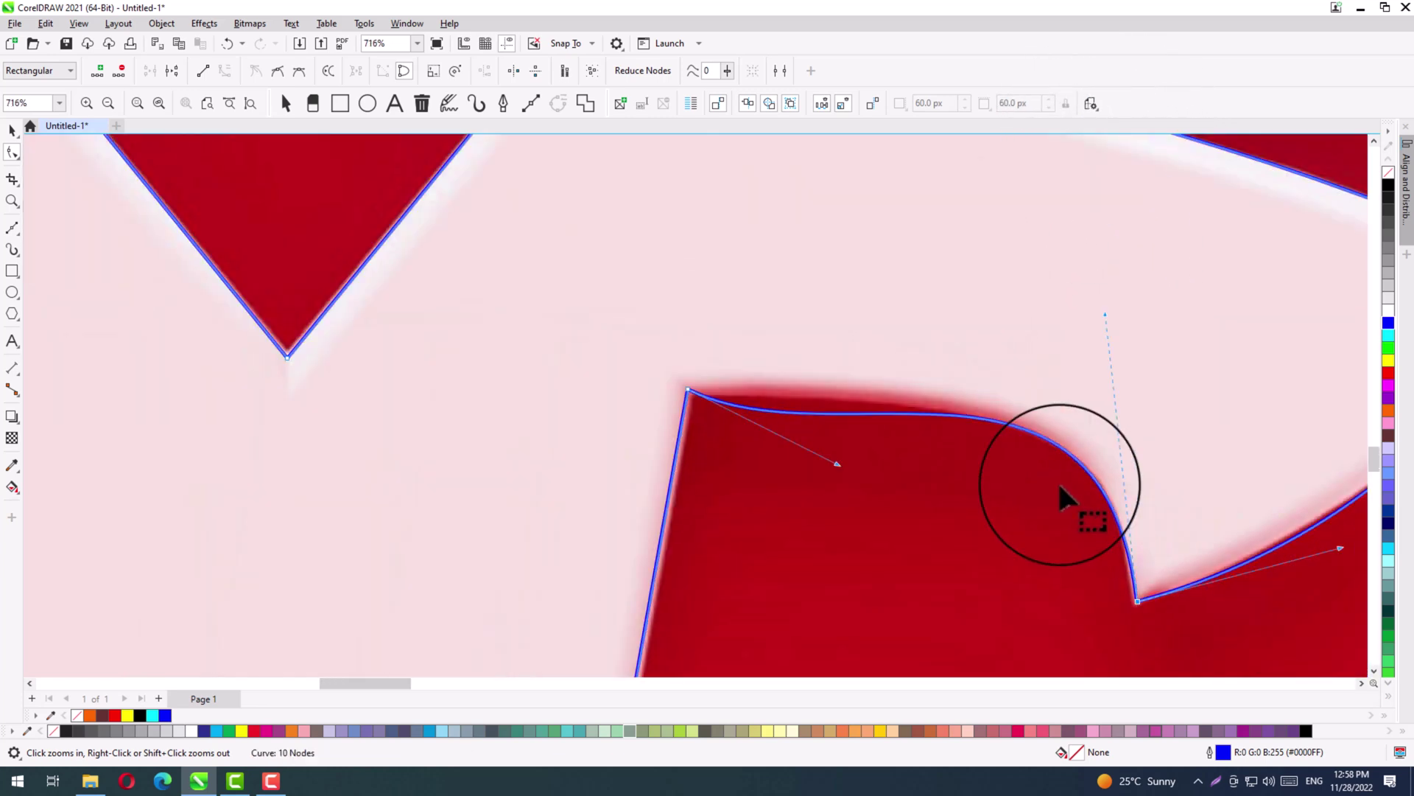
{"action": "left_click", "coordinate": [1361, 683]}
{"action": "left_click", "coordinate": [1373, 672]}
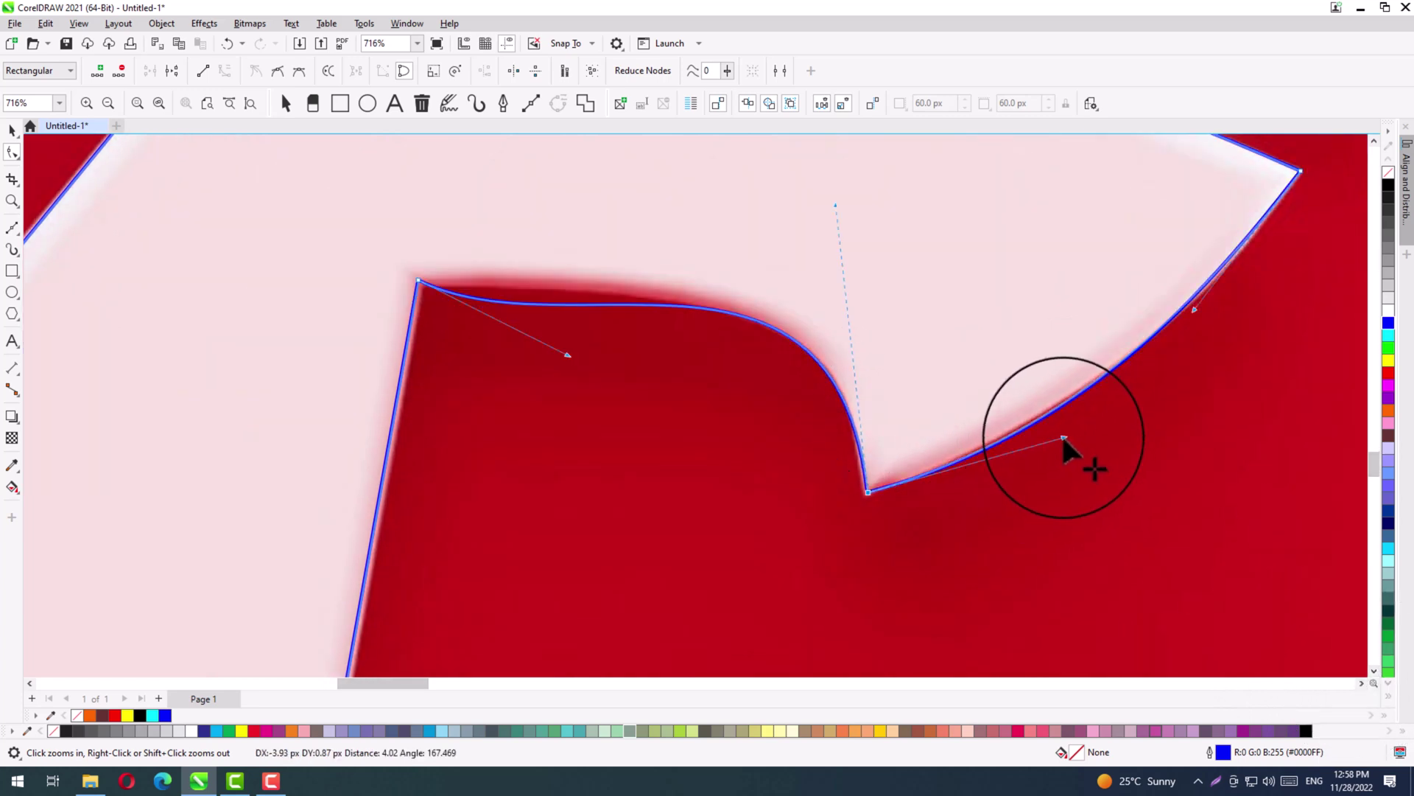
{"action": "left_click_drag", "start_coordinate": [1067, 440], "coordinate": [1023, 426]}
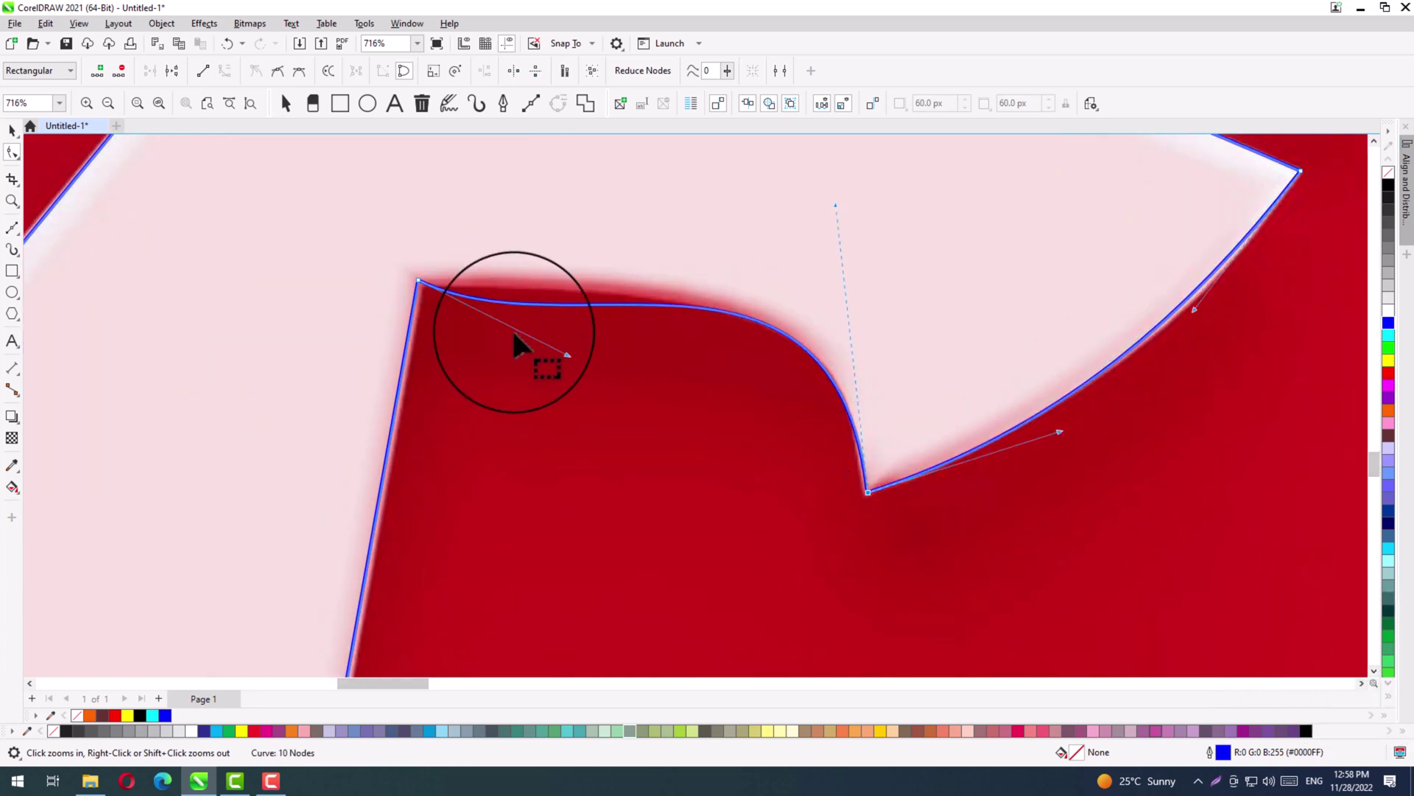
{"action": "left_click_drag", "start_coordinate": [568, 357], "coordinate": [467, 287]}
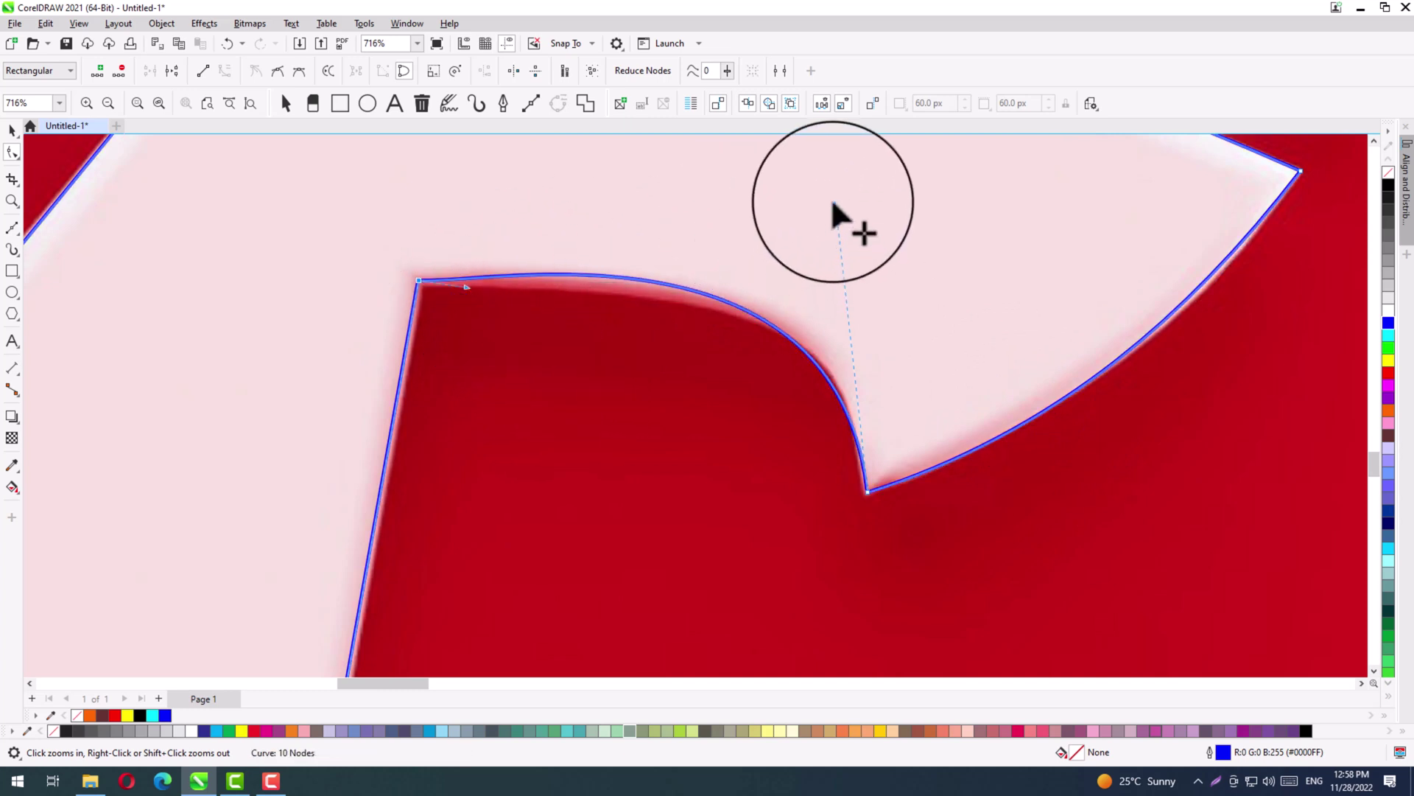
{"action": "mouse_move", "coordinate": [835, 206]}
{"action": "left_mouse_down"}
{"action": "mouse_move", "coordinate": [833, 237]}
{"action": "mouse_move", "coordinate": [861, 243]}
{"action": "mouse_move", "coordinate": [875, 232]}
{"action": "mouse_move", "coordinate": [851, 228]}
{"action": "mouse_move", "coordinate": [849, 207]}
{"action": "left_mouse_up"}
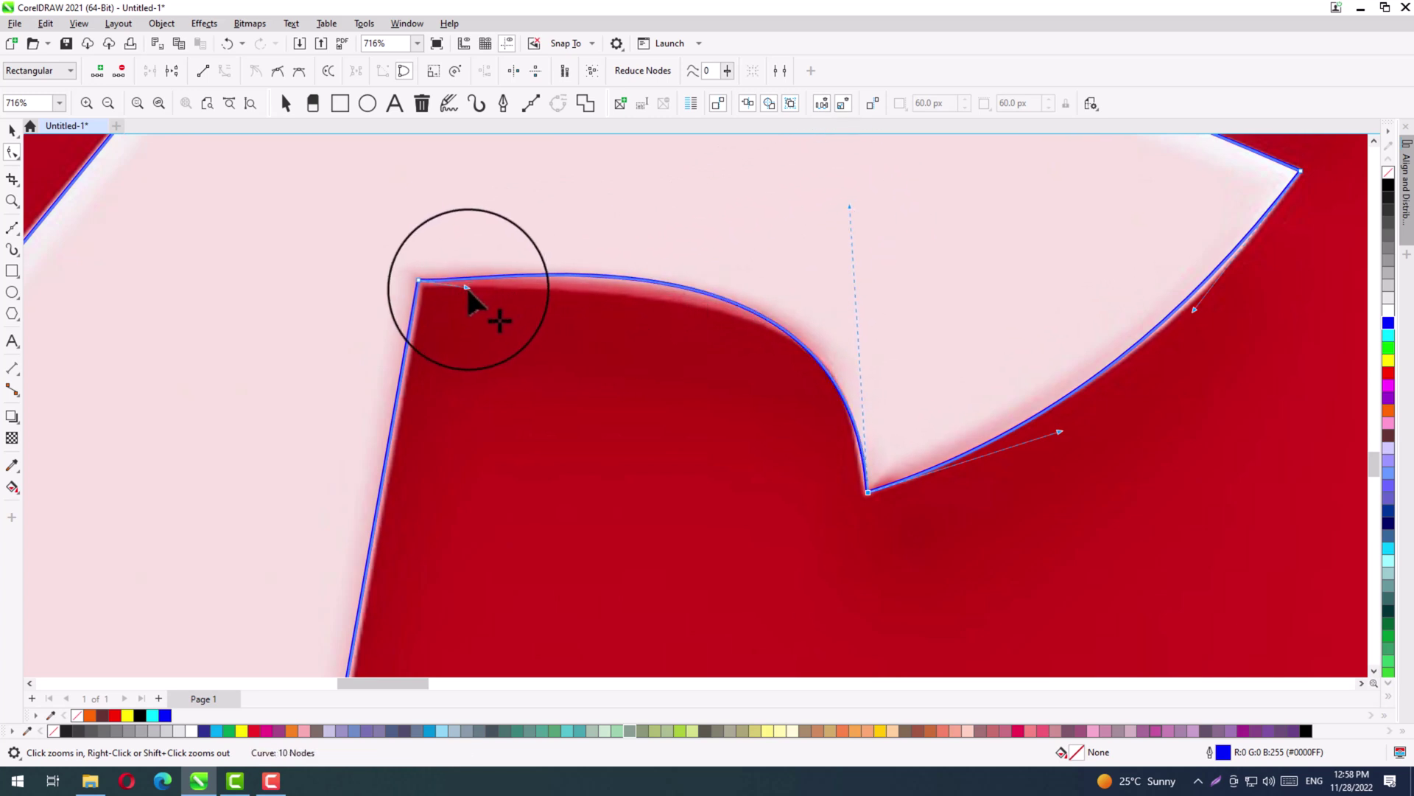
{"action": "left_click_drag", "start_coordinate": [467, 287], "coordinate": [443, 326]}
Add a node on the right arm's underside curve where the flat part meets the rounded bend.
{"action": "key", "text": "z"}
{"action": "left_click_drag", "start_coordinate": [311, 249], "coordinate": [915, 445]}
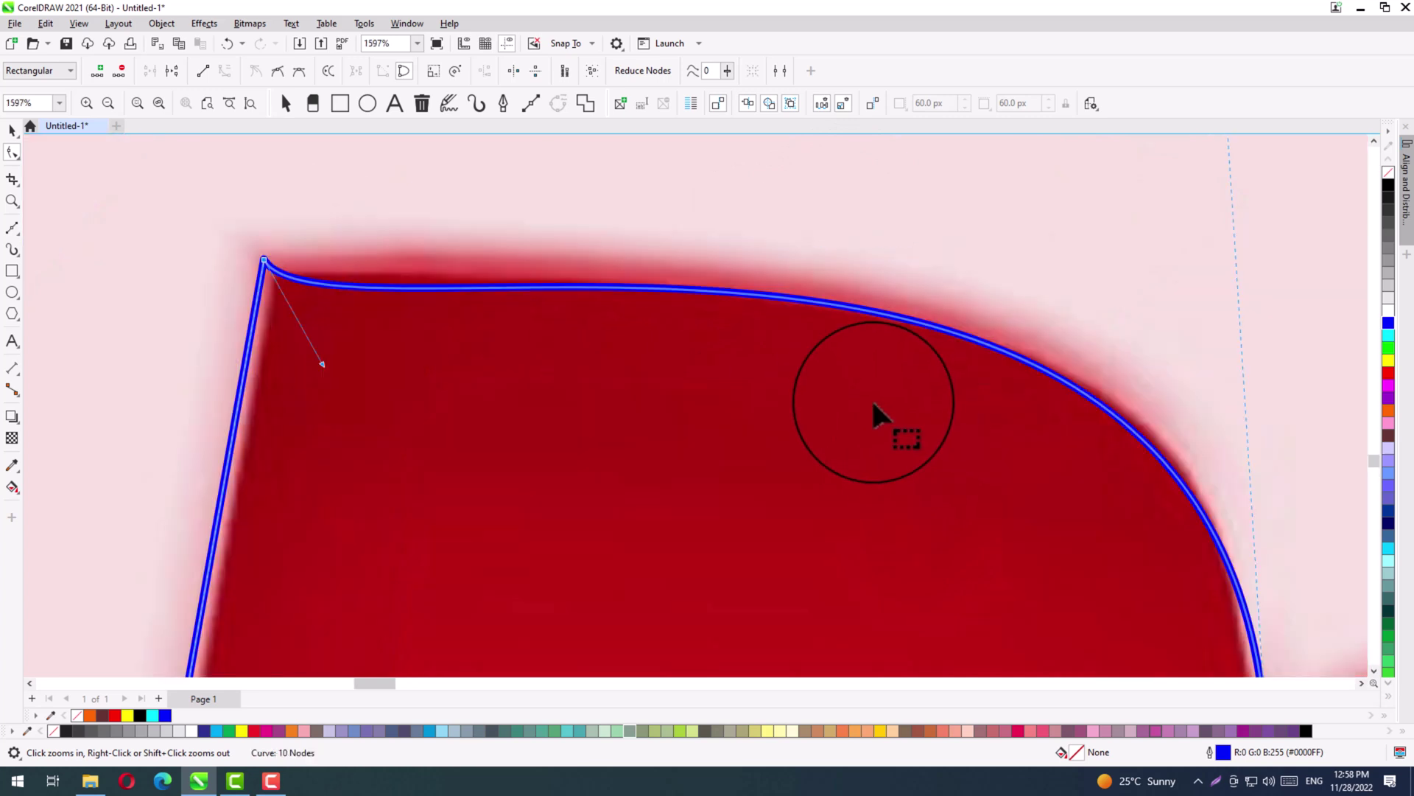
{"action": "double_click", "coordinate": [846, 305]}
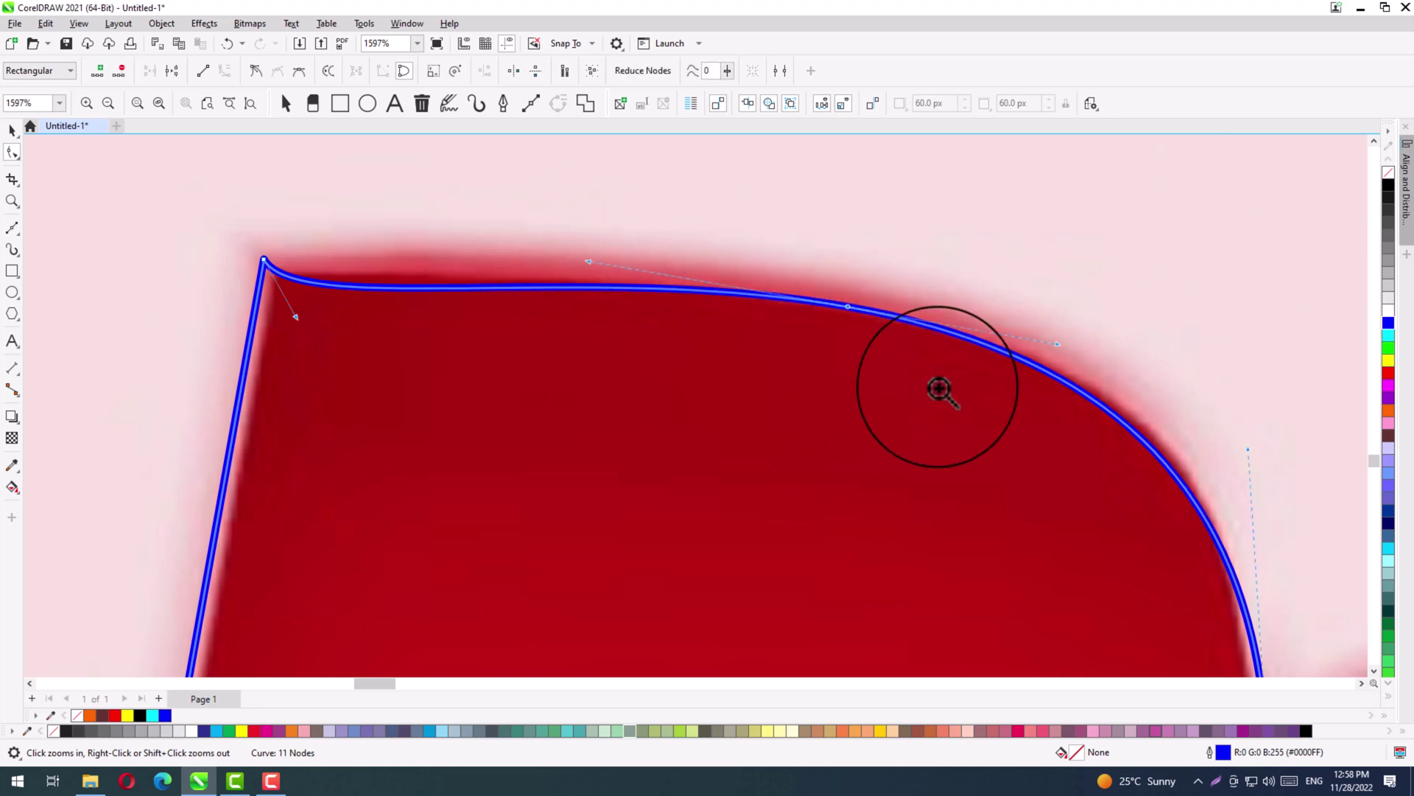
{"action": "scroll", "coordinate": [1006, 417], "scroll_direction": "down", "scroll_amount": 2}
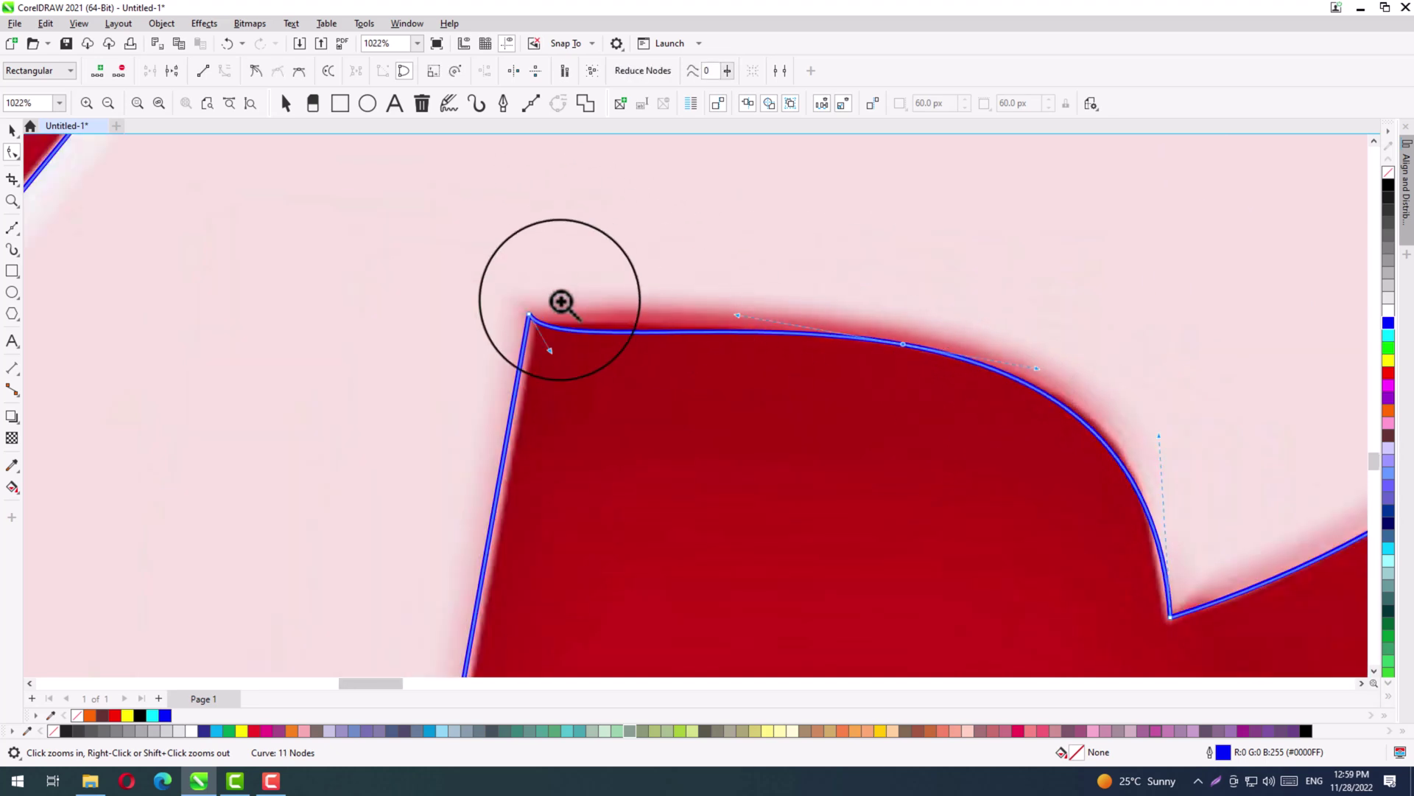
{"action": "left_click", "coordinate": [737, 369]}
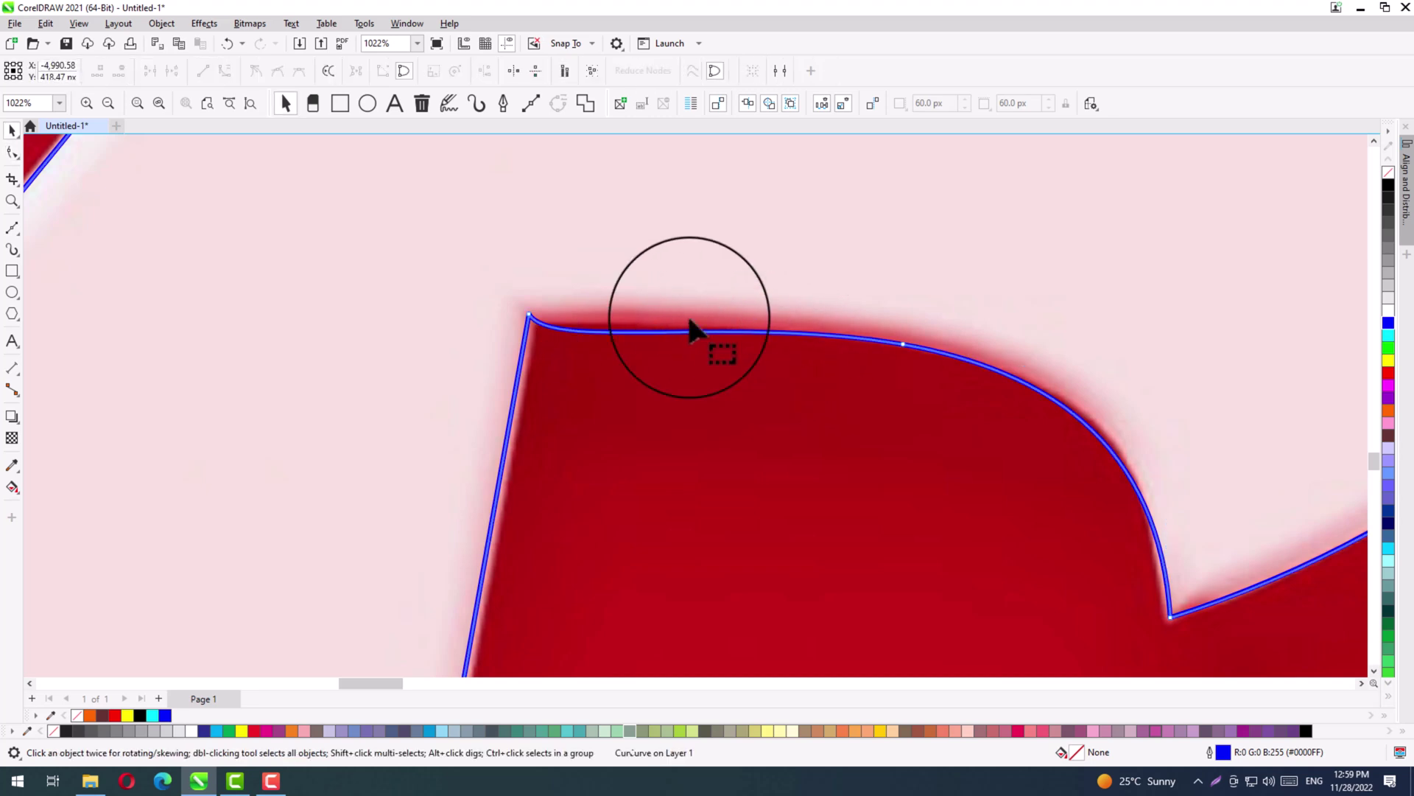
{"action": "left_click", "coordinate": [889, 355]}
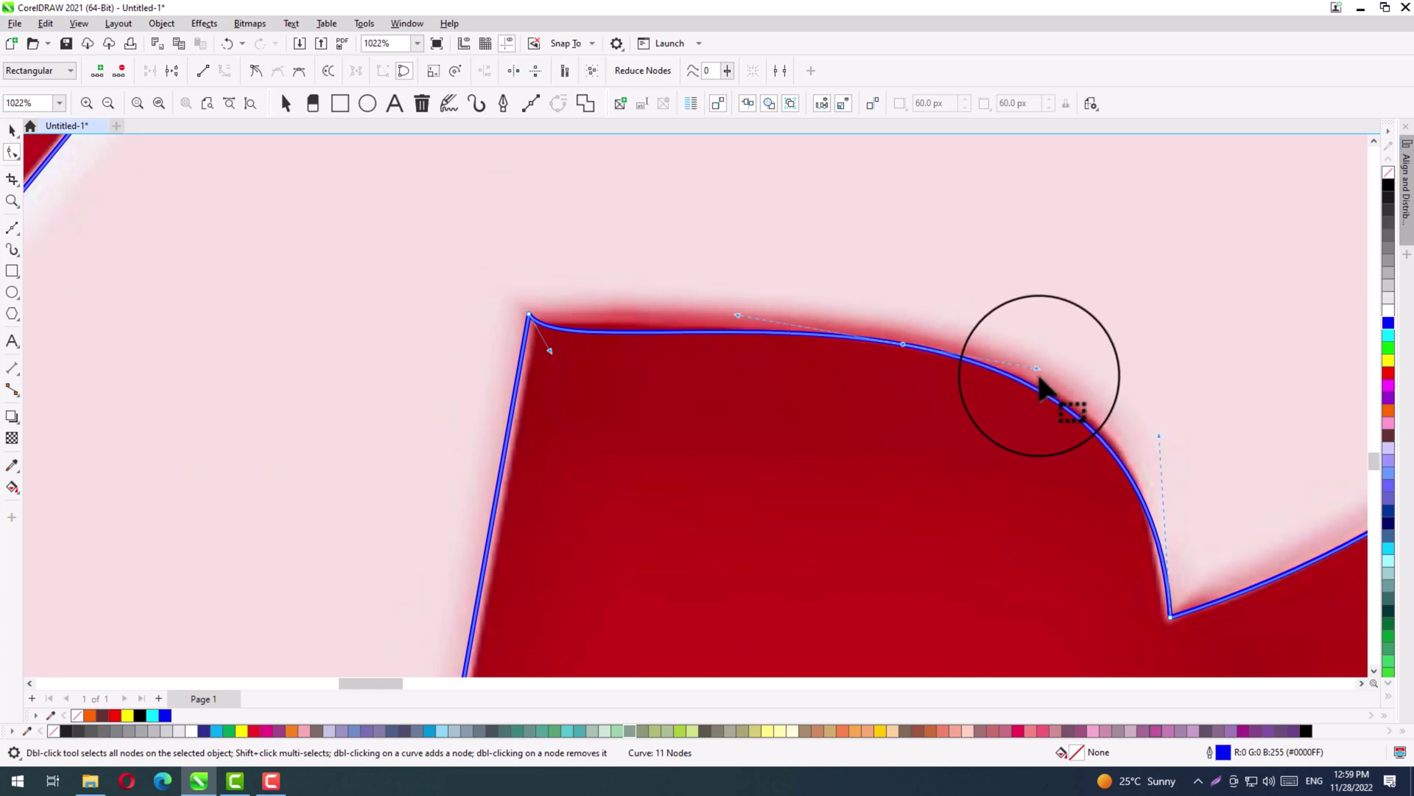
Make the added underside node a cusp and fit the rounded bend to the logo by adjusting its handles and the lower corner node.
{"action": "left_click_drag", "start_coordinate": [1037, 370], "coordinate": [707, 298]}
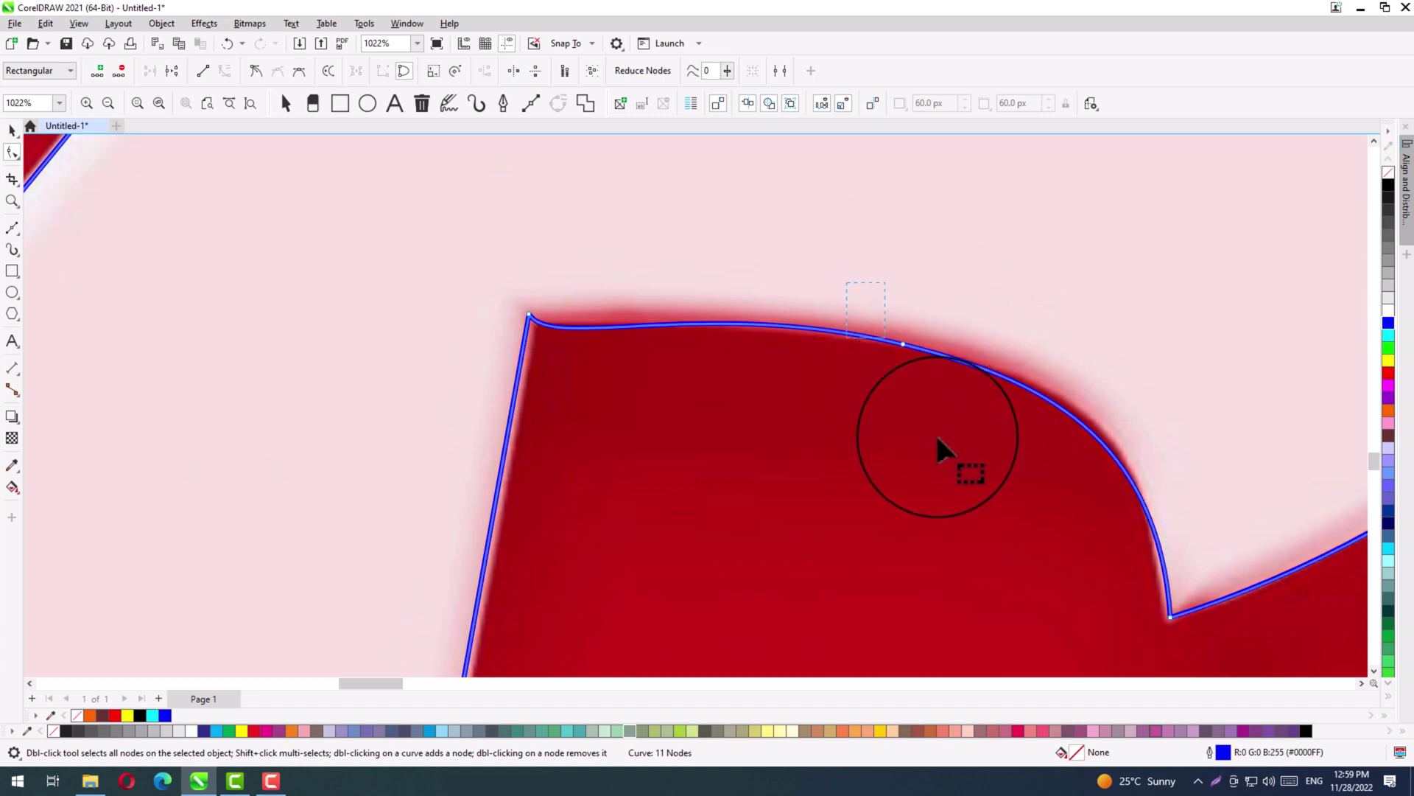
{"action": "left_click", "coordinate": [254, 70]}
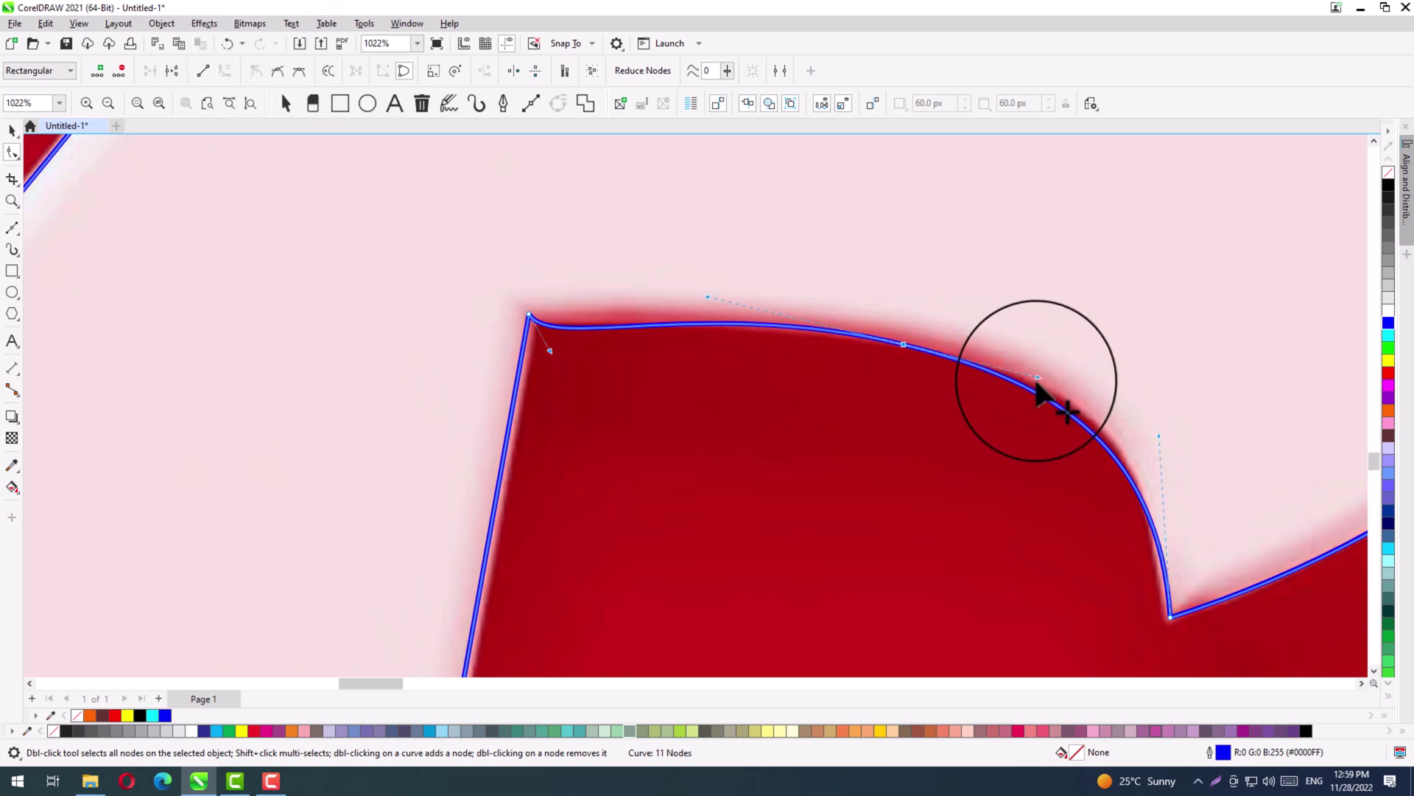
{"action": "left_click_drag", "start_coordinate": [1037, 377], "coordinate": [1051, 369]}
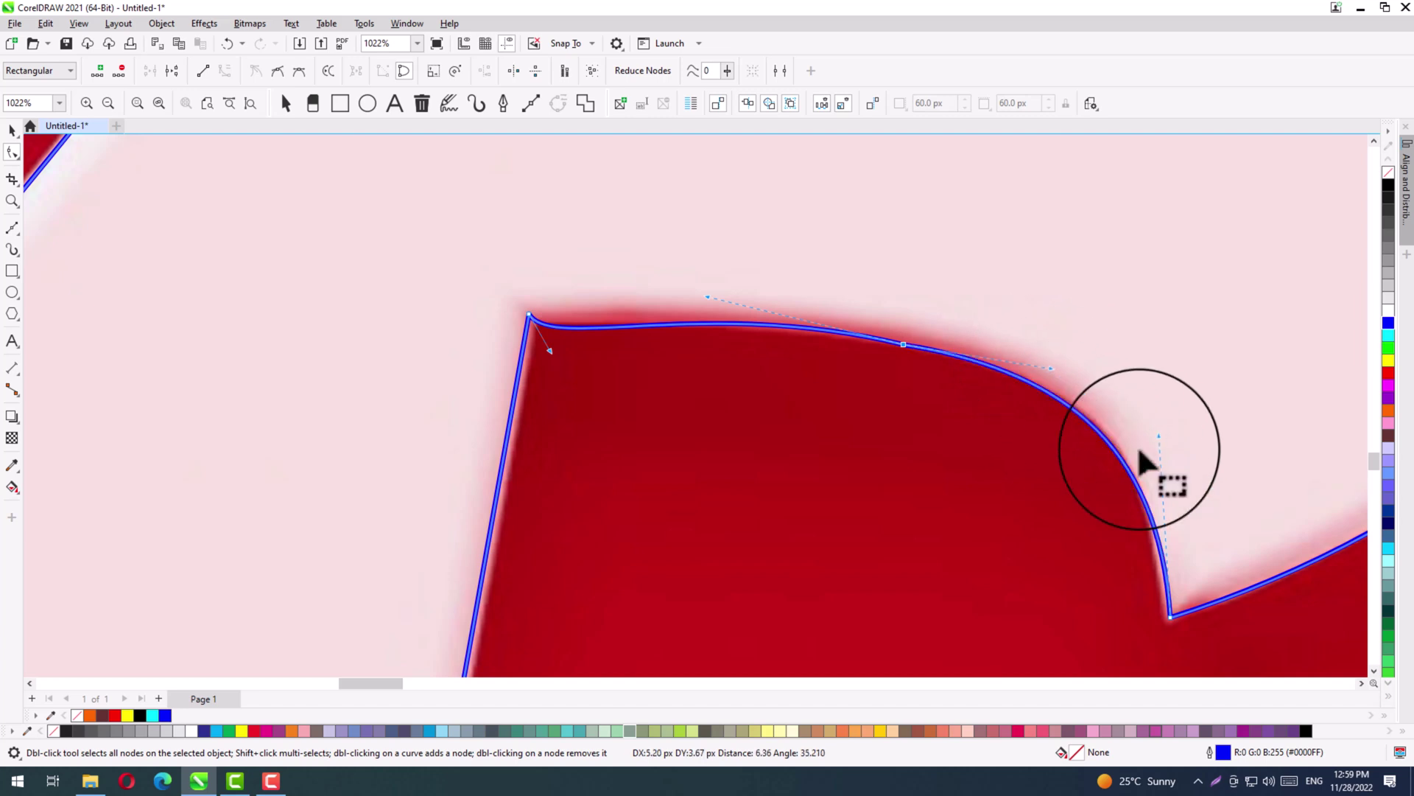
{"action": "left_click_drag", "start_coordinate": [1171, 618], "coordinate": [1164, 622]}
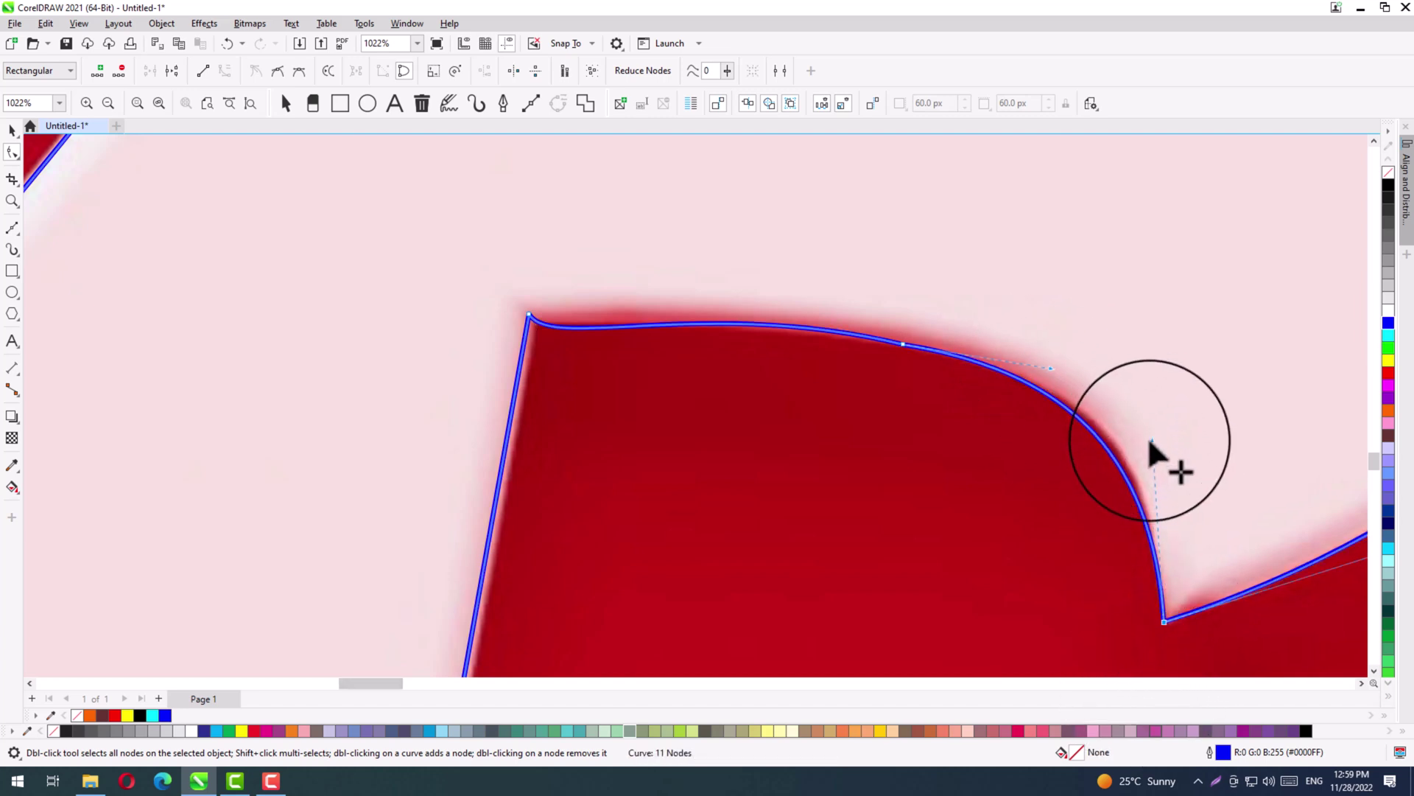
{"action": "left_click_drag", "start_coordinate": [1149, 442], "coordinate": [1160, 418]}
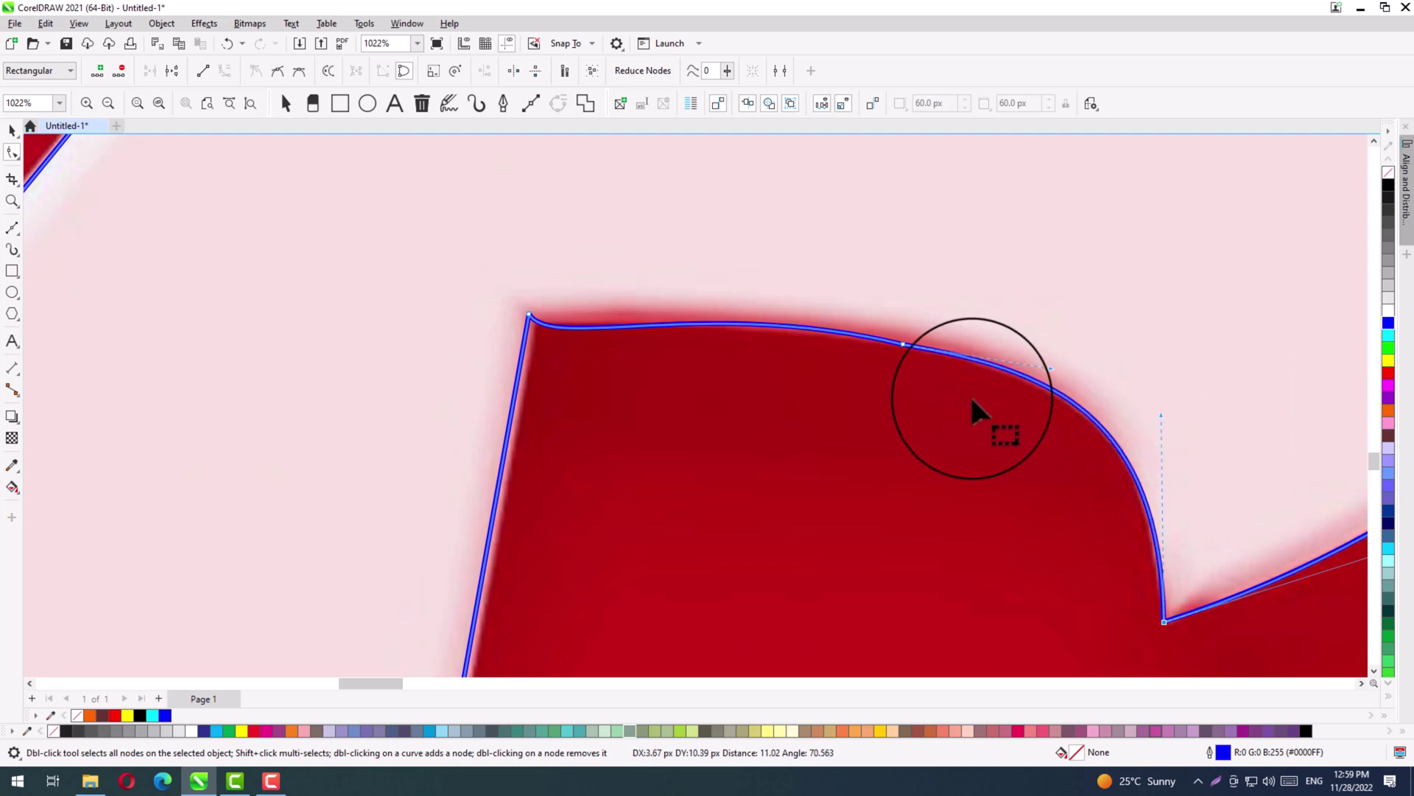
Convert the underside segment between the inner corner and the added node to a line, and nudge the inner corner node into place.
{"action": "left_click_drag", "start_coordinate": [492, 286], "coordinate": [617, 352]}
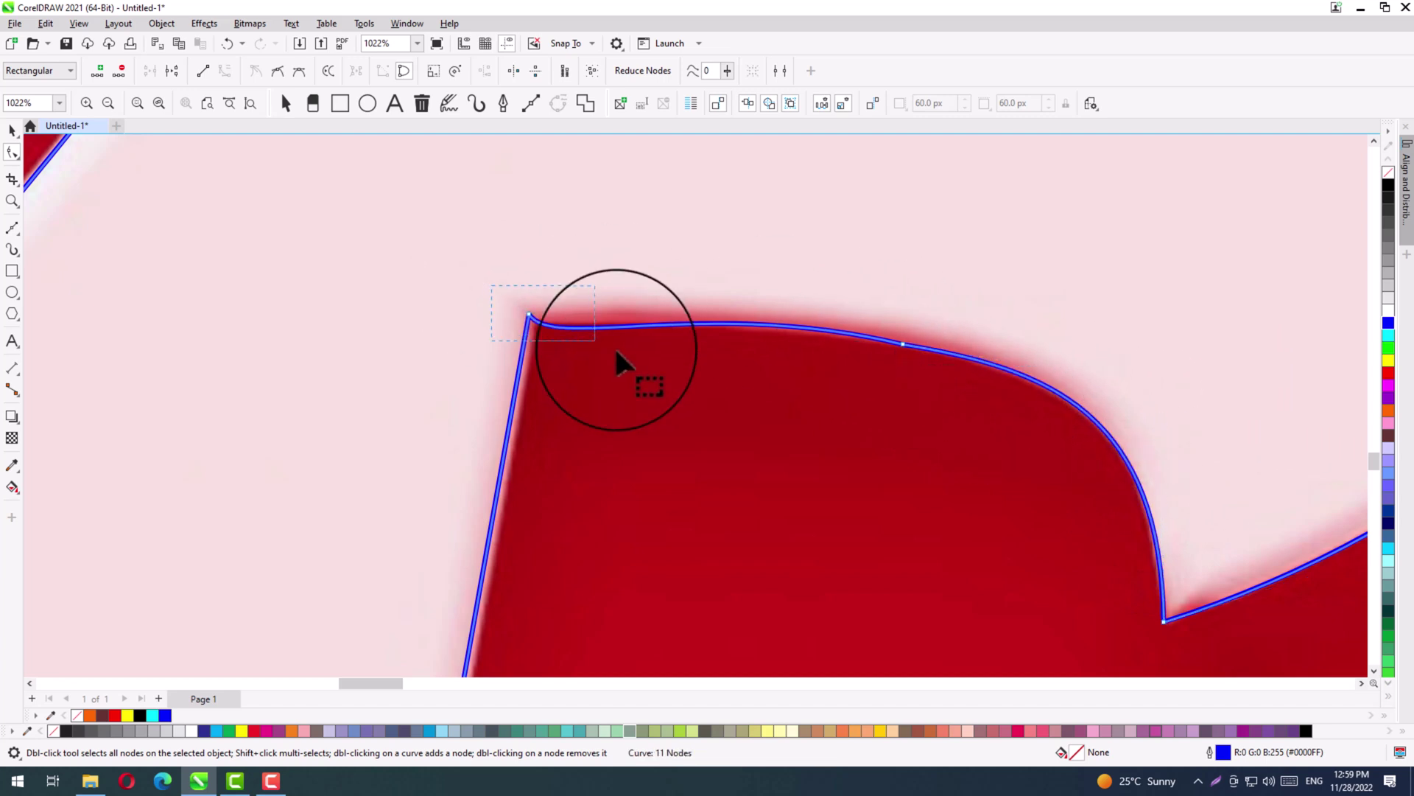
{"action": "left_click_drag", "start_coordinate": [874, 396], "coordinate": [875, 396]}
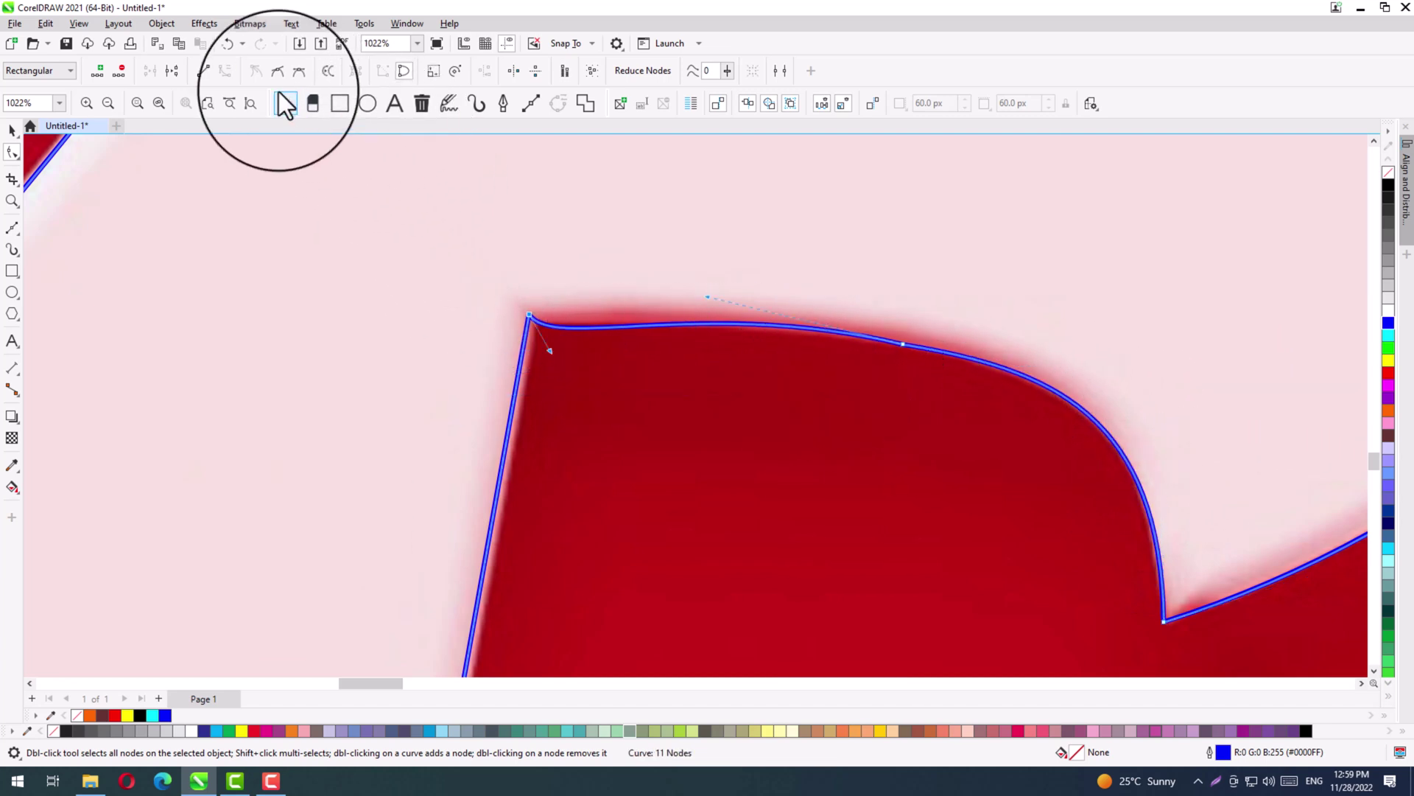
{"action": "left_click", "coordinate": [203, 70]}
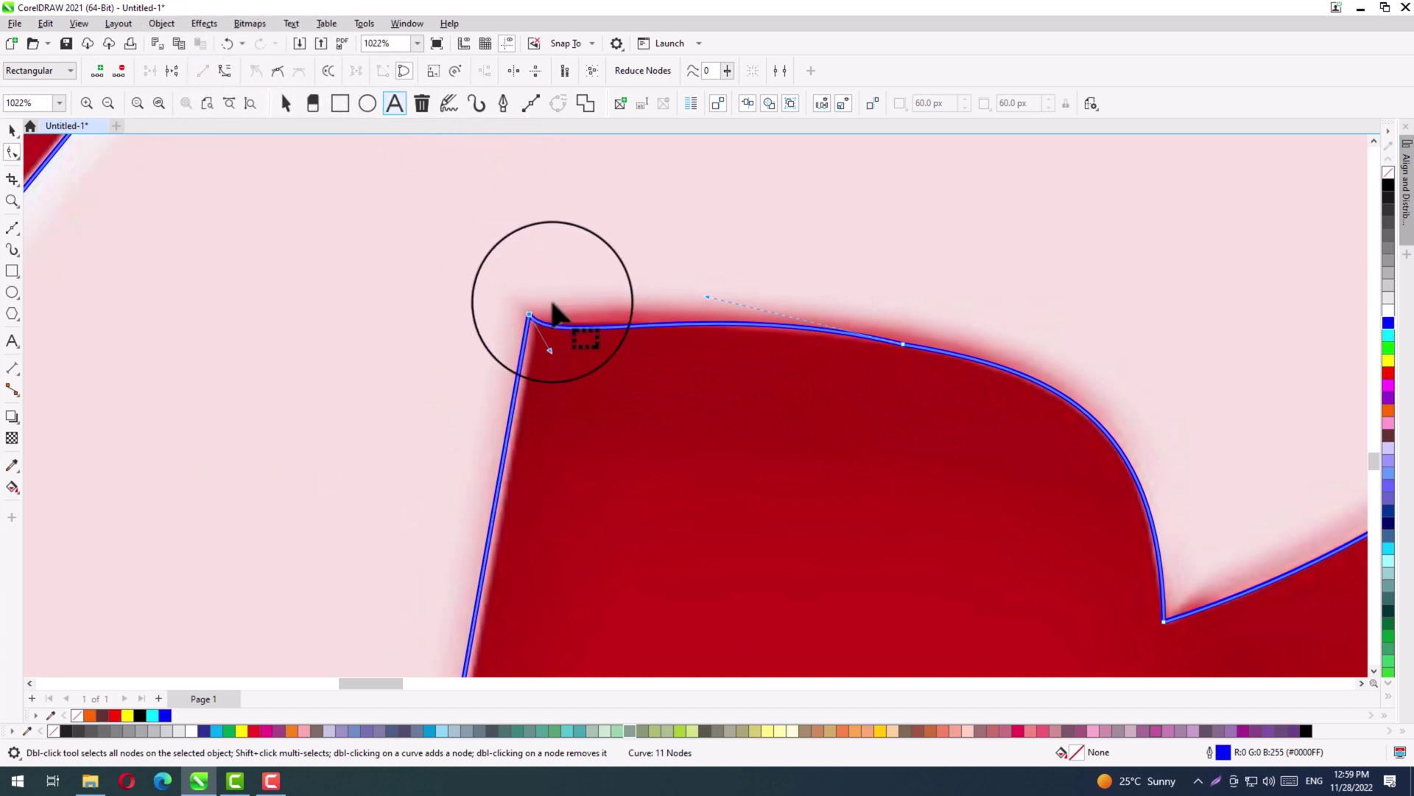
{"action": "left_click_drag", "start_coordinate": [548, 353], "coordinate": [584, 325]}
{"action": "left_click_drag", "start_coordinate": [941, 322], "coordinate": [797, 392]}
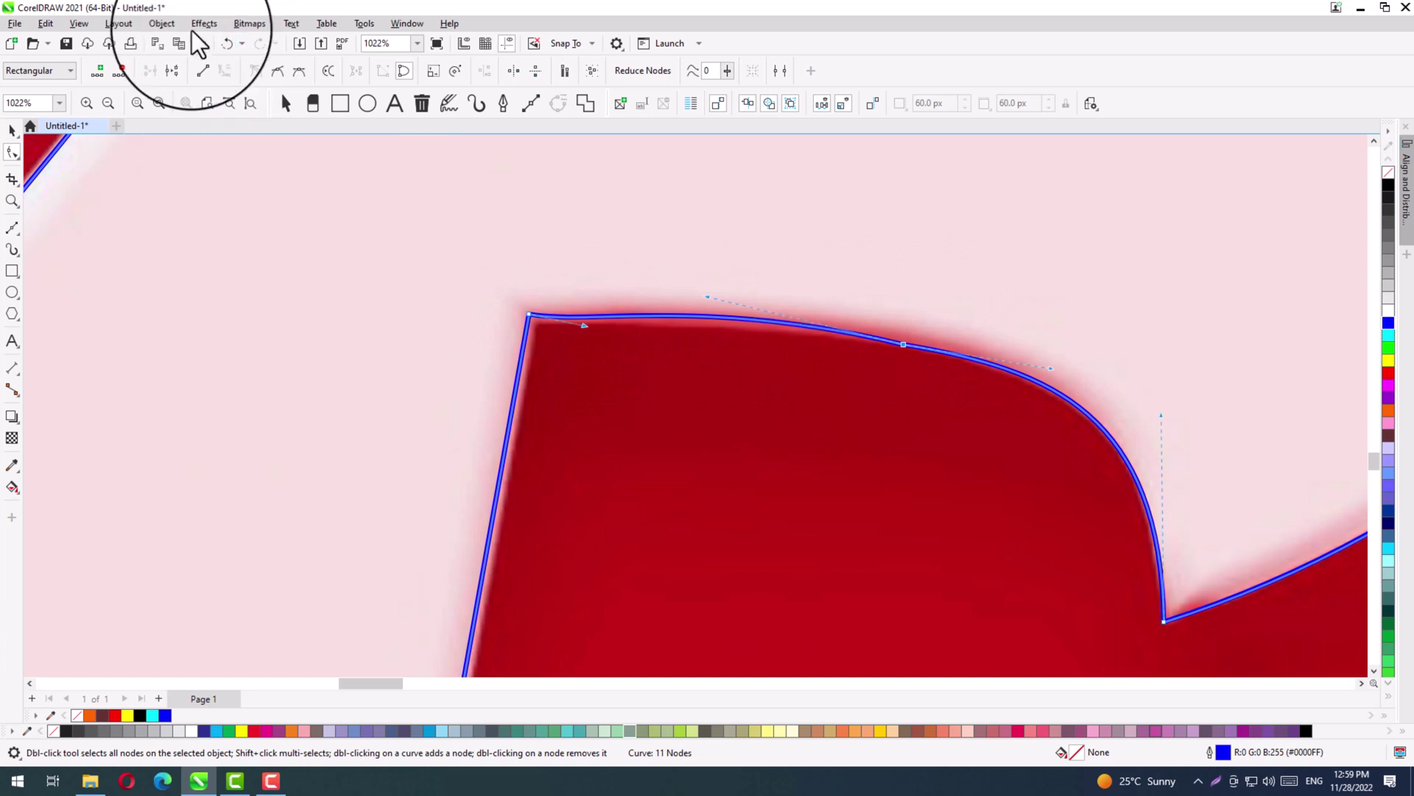
{"action": "left_click", "coordinate": [205, 73]}
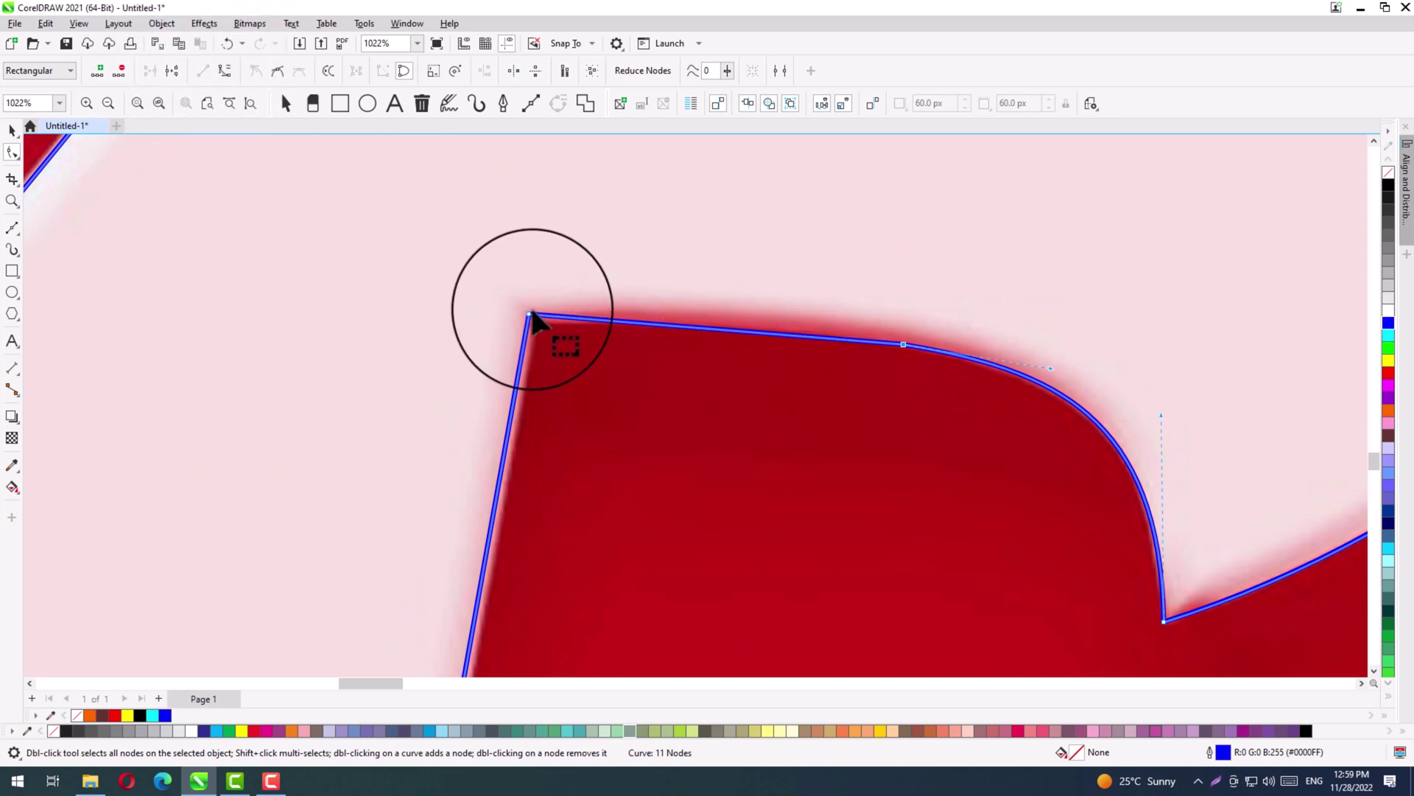
{"action": "left_click_drag", "start_coordinate": [530, 317], "coordinate": [531, 319]}
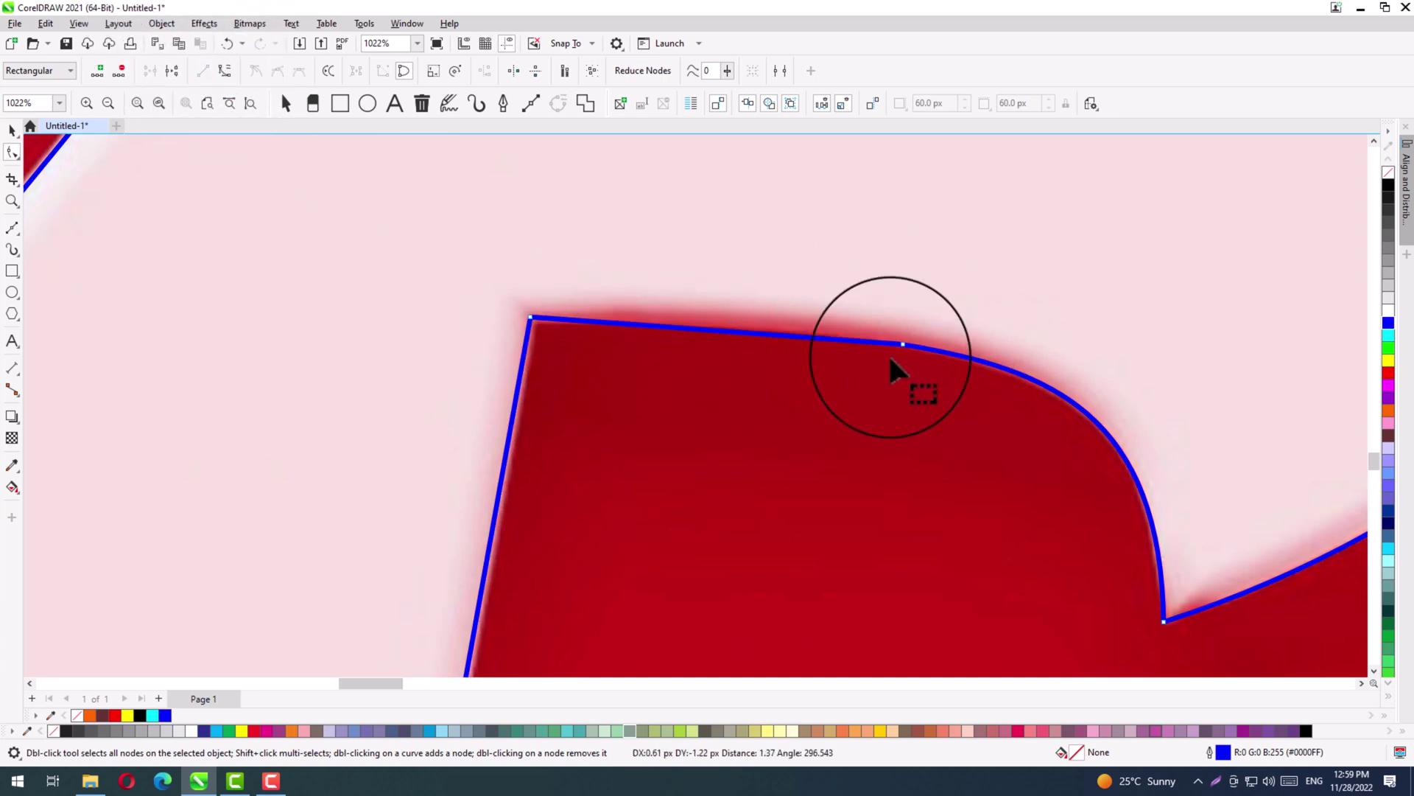
Refine the right arm's rounded underside bend by adjusting the control handles at the cusp node and the lower corner.
{"action": "left_click_drag", "start_coordinate": [468, 284], "coordinate": [648, 350]}
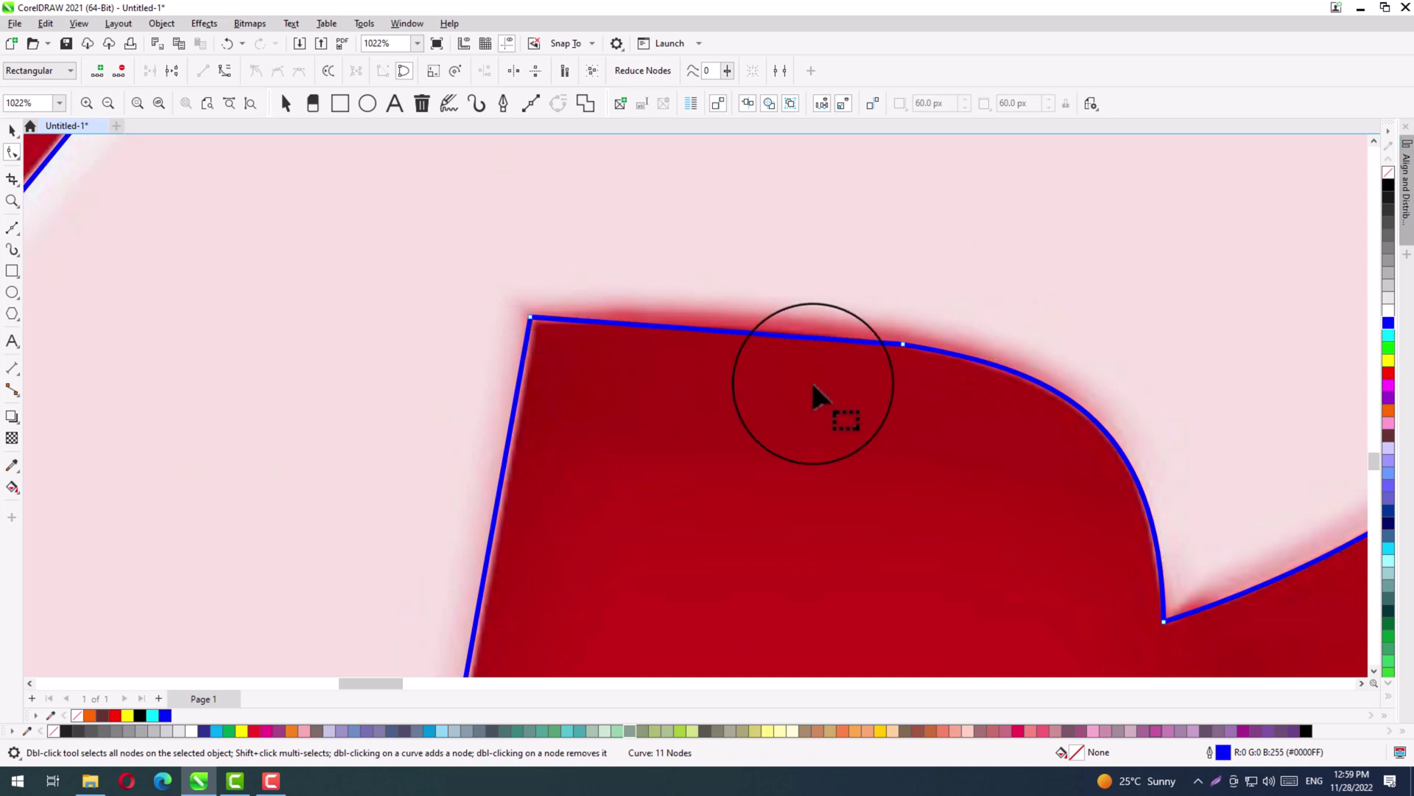
{"action": "left_click", "coordinate": [915, 351]}
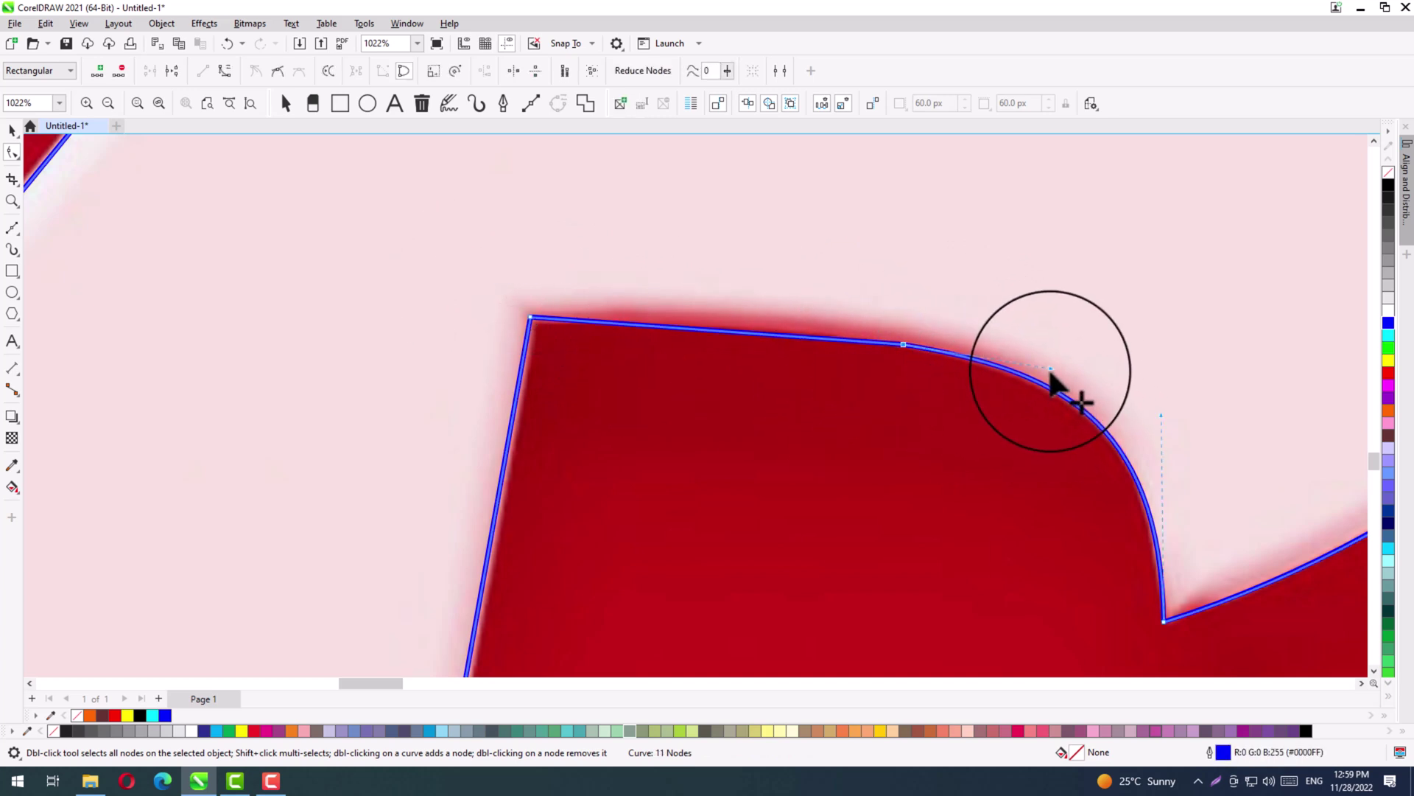
{"action": "left_click_drag", "start_coordinate": [1051, 369], "coordinate": [1009, 359]}
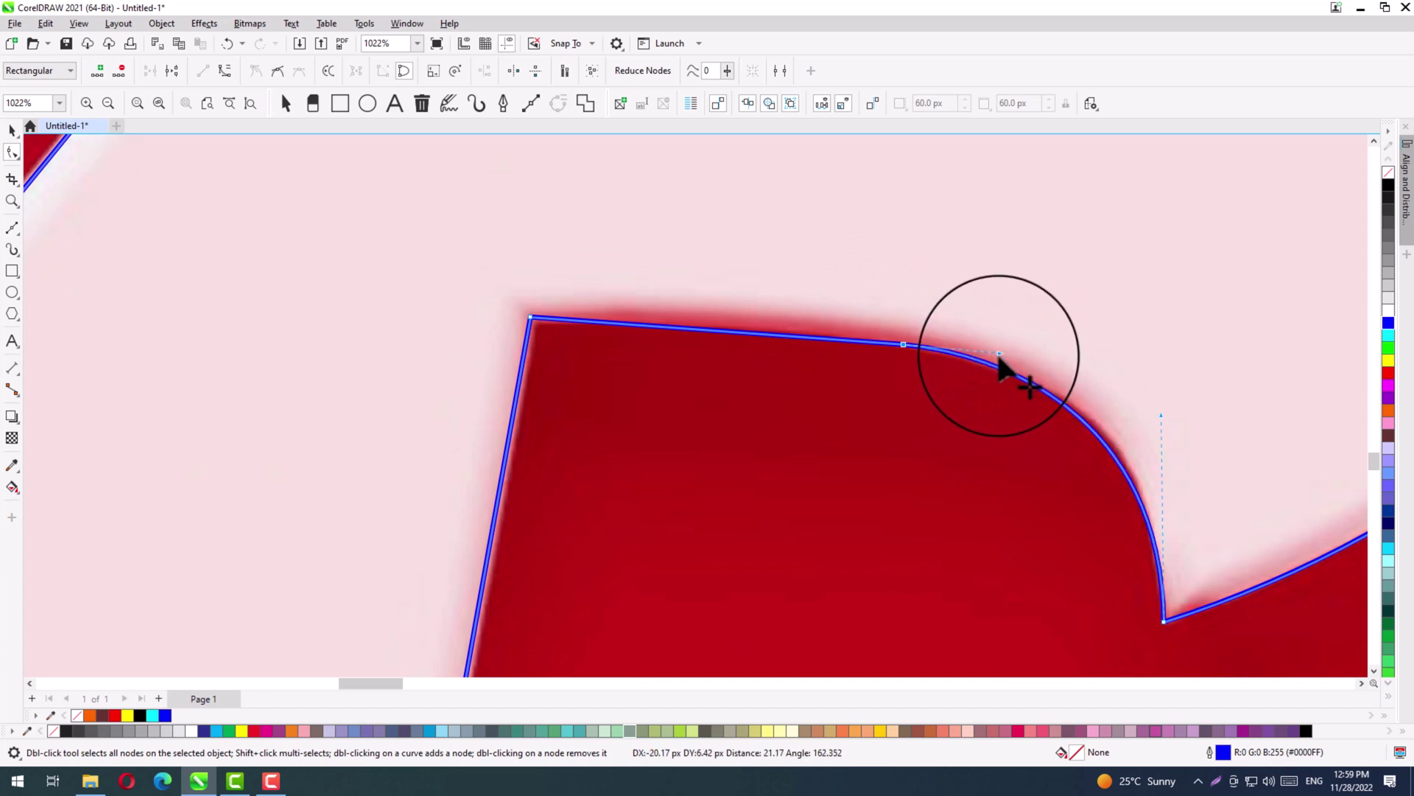
{"action": "left_click_drag", "start_coordinate": [1000, 357], "coordinate": [1000, 356]}
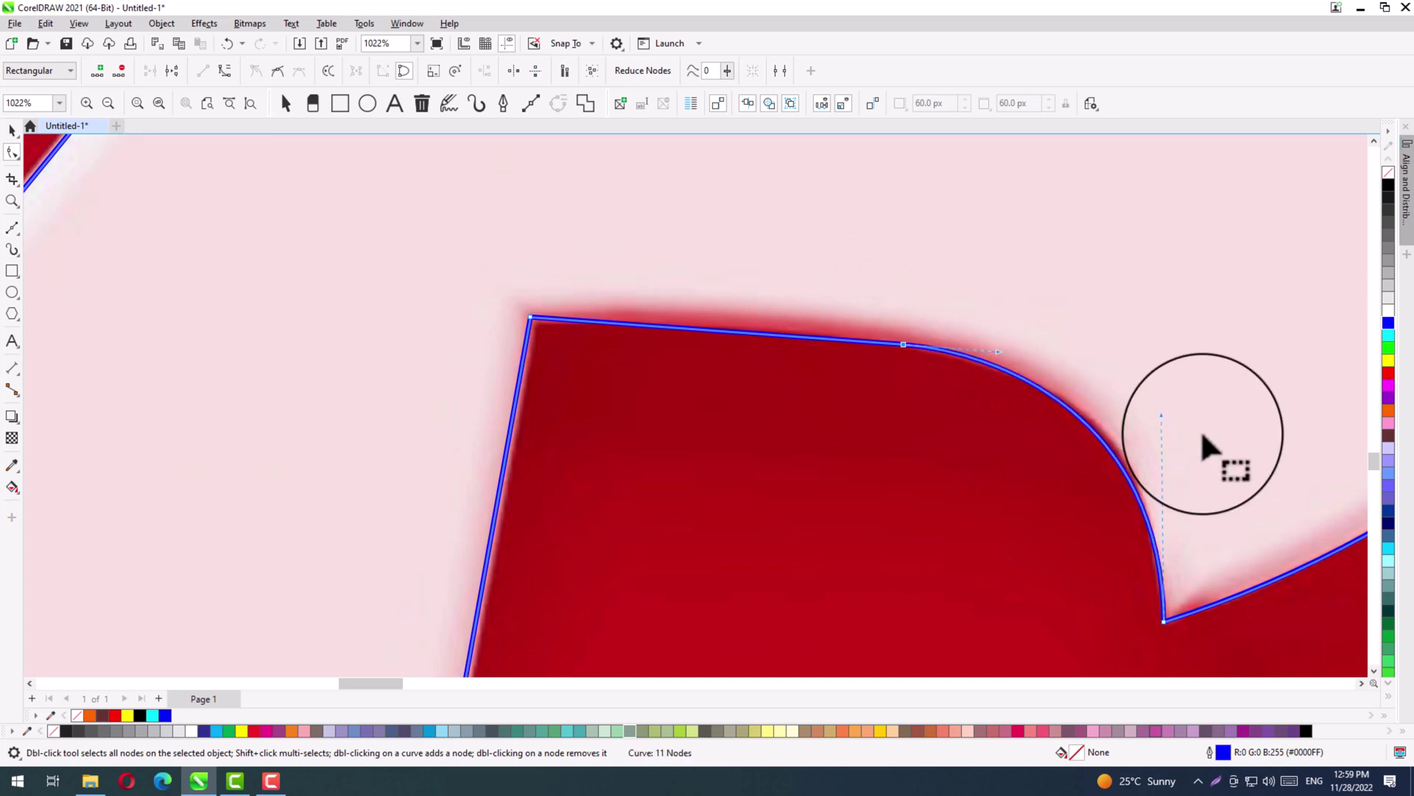
{"action": "left_click_drag", "start_coordinate": [1161, 413], "coordinate": [1165, 405]}
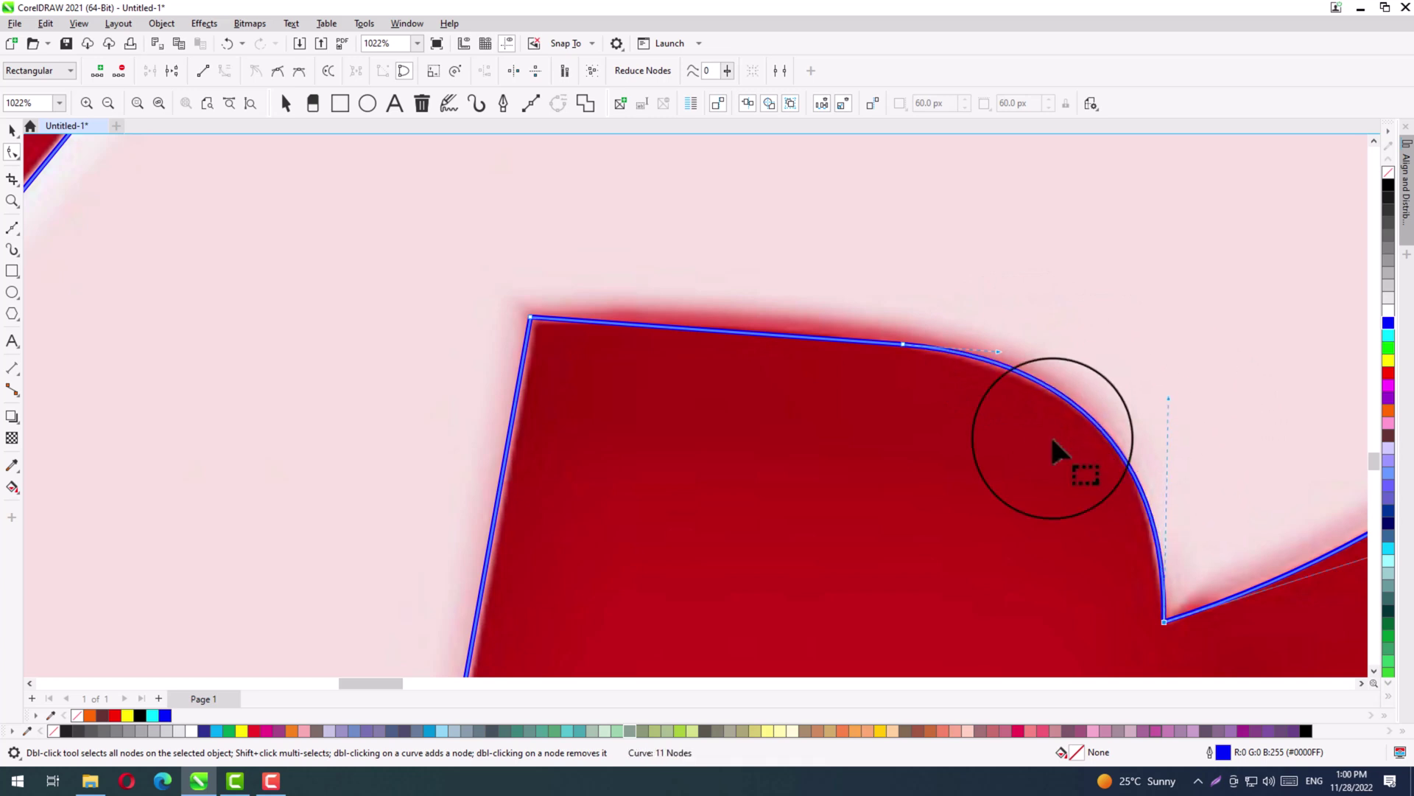
Inspect the fit of the T outline from the right arm down the stem to the bottom tip.
{"action": "key", "text": "space"}
{"action": "scroll", "coordinate": [808, 498], "scroll_direction": "down", "scroll_amount": 3}
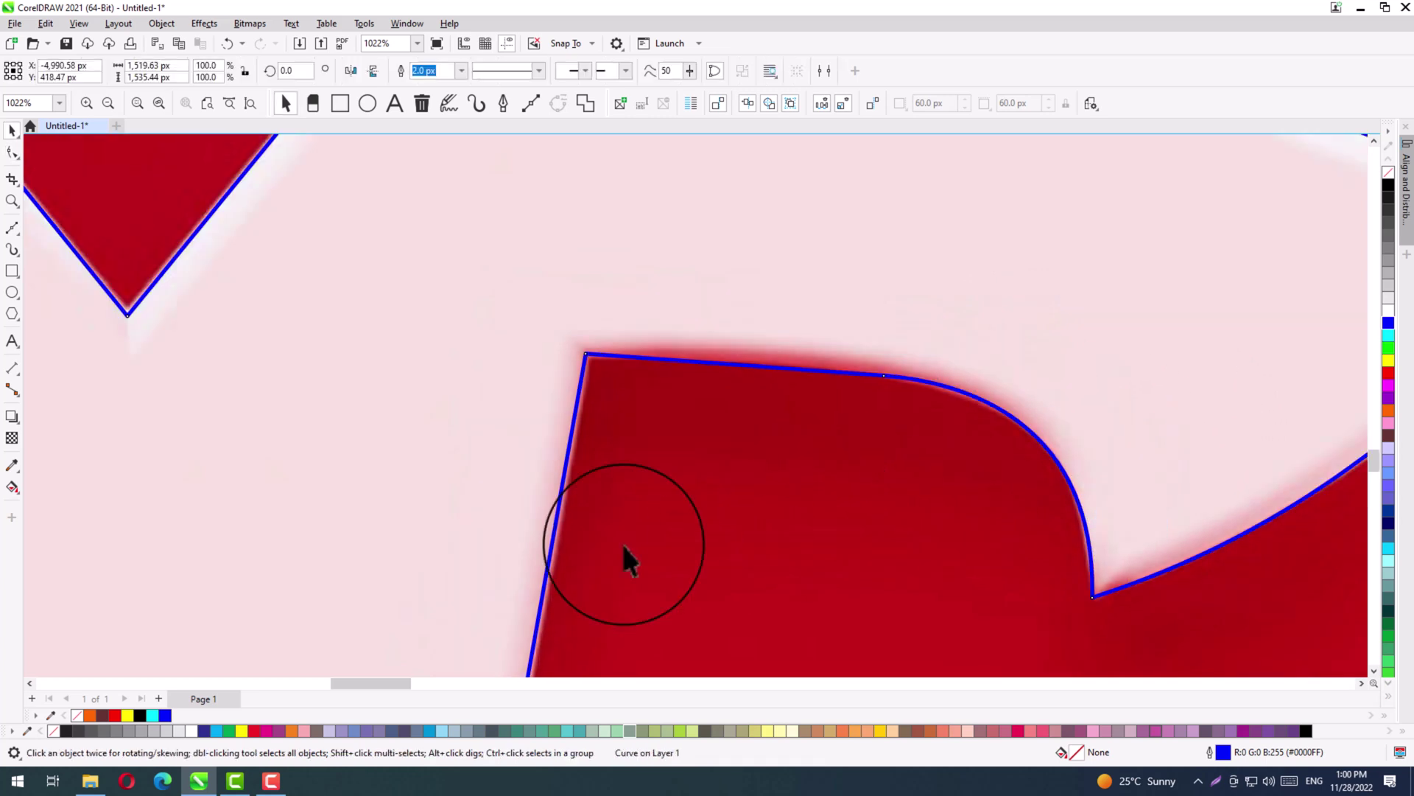
{"action": "scroll", "coordinate": [635, 544], "scroll_direction": "down", "scroll_amount": 4}
{"action": "scroll", "coordinate": [521, 733], "scroll_direction": "down", "scroll_amount": 6}
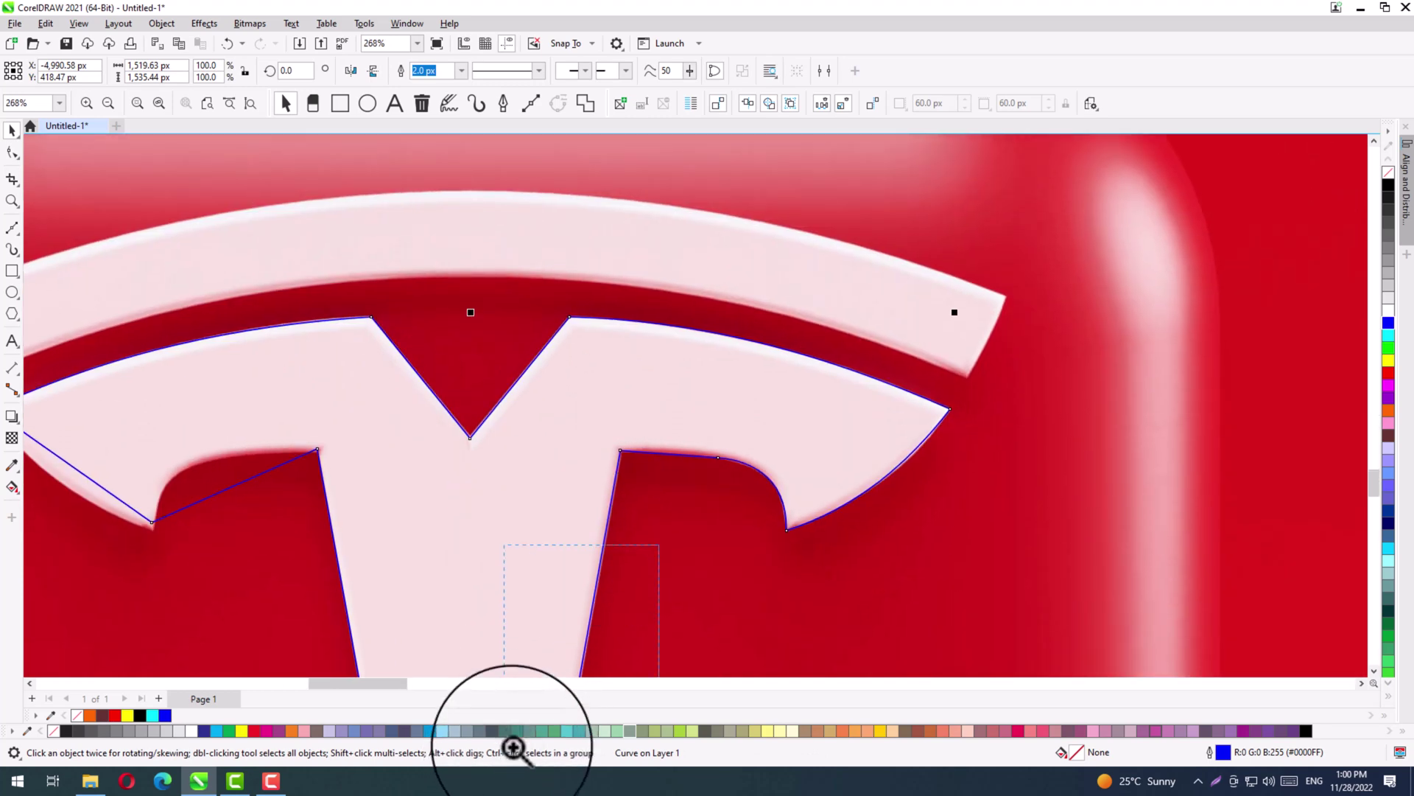
{"action": "left_click_drag", "start_coordinate": [492, 433], "coordinate": [294, 530]}
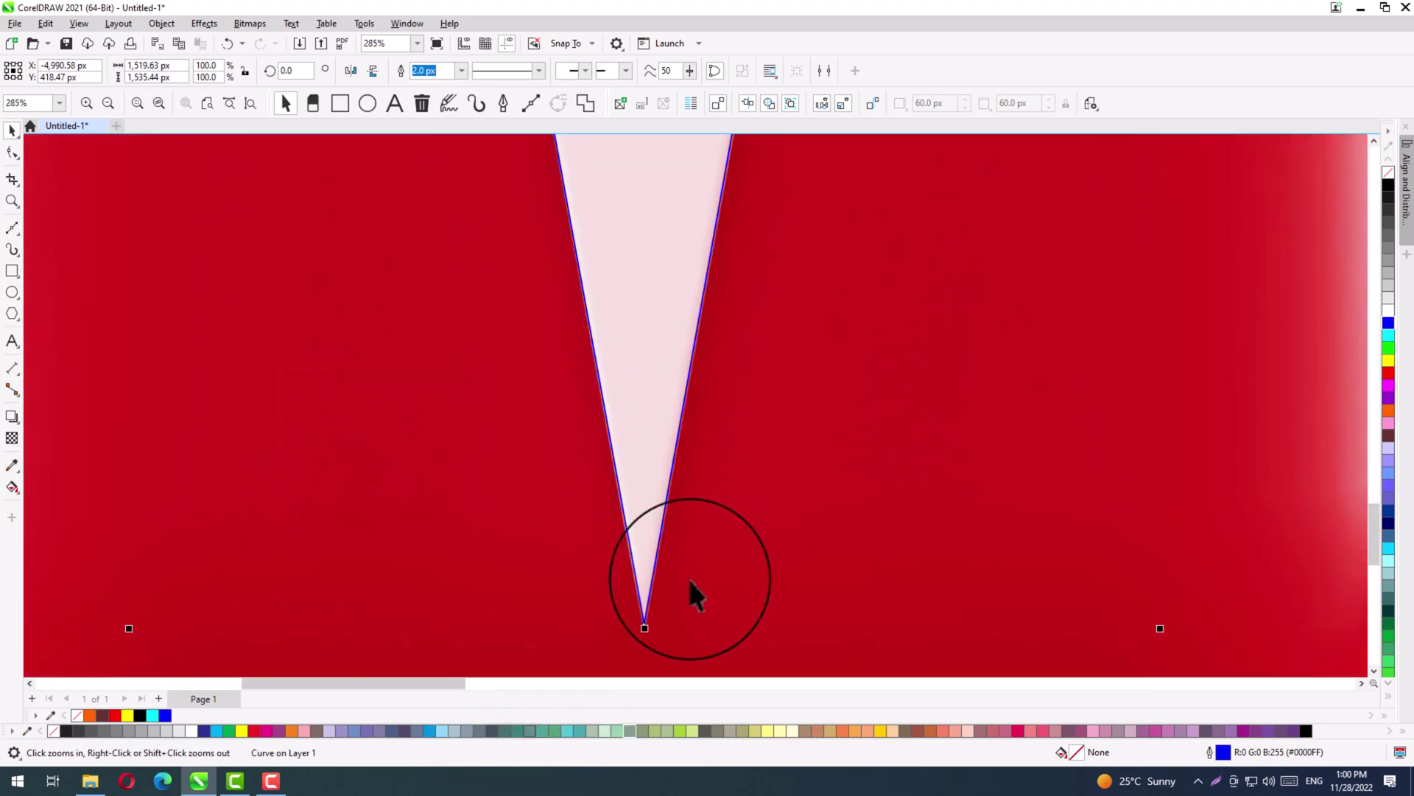
{"action": "scroll", "coordinate": [692, 612], "scroll_direction": "down", "scroll_amount": 1}
{"action": "key", "text": "F4"}
Move the left arm's lower corner node and inner corner node onto the matching corners of the logo.
{"action": "key", "text": "F2"}
{"action": "left_click_drag", "start_coordinate": [369, 298], "coordinate": [264, 392]}
{"action": "left_click", "coordinate": [12, 152]}
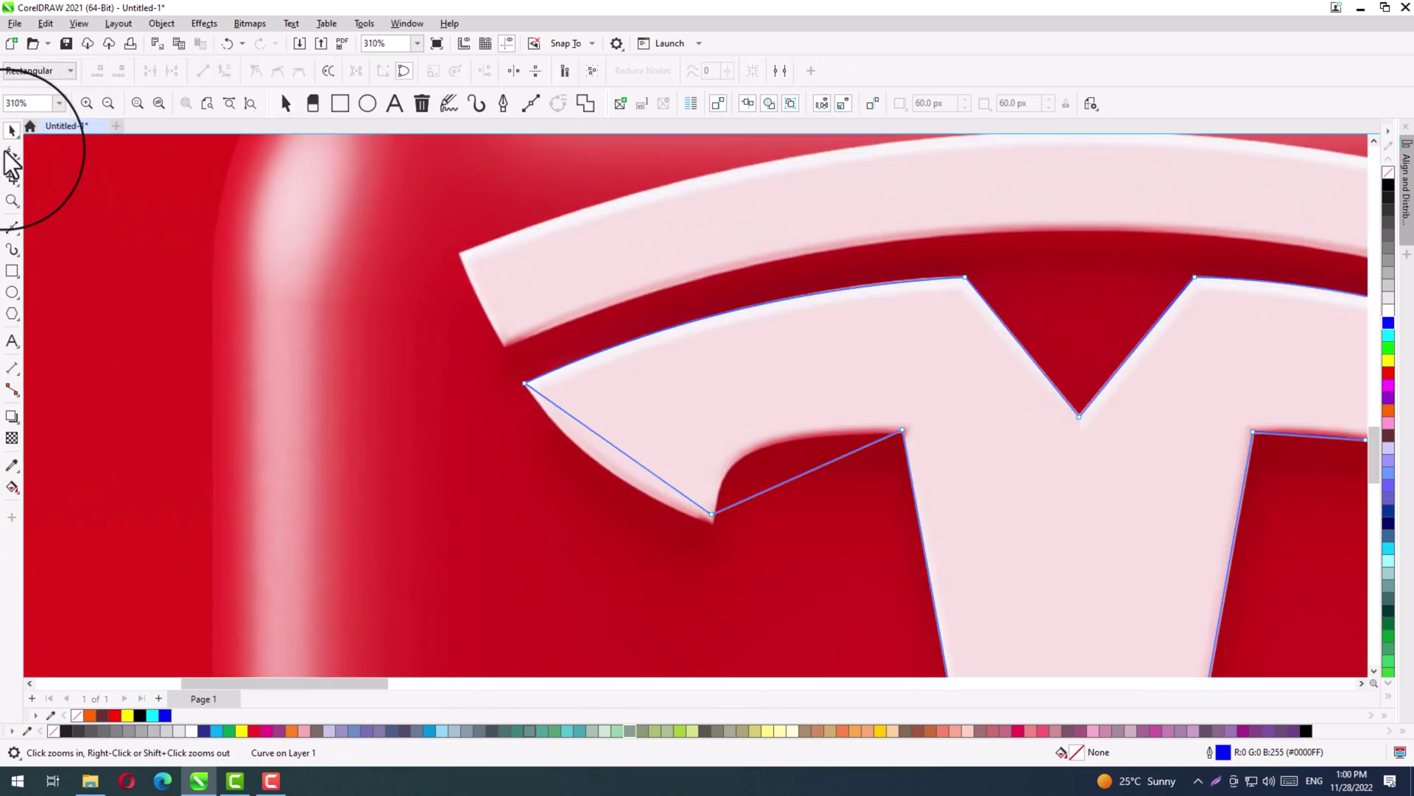
{"action": "left_click_drag", "start_coordinate": [941, 386], "coordinate": [630, 547]}
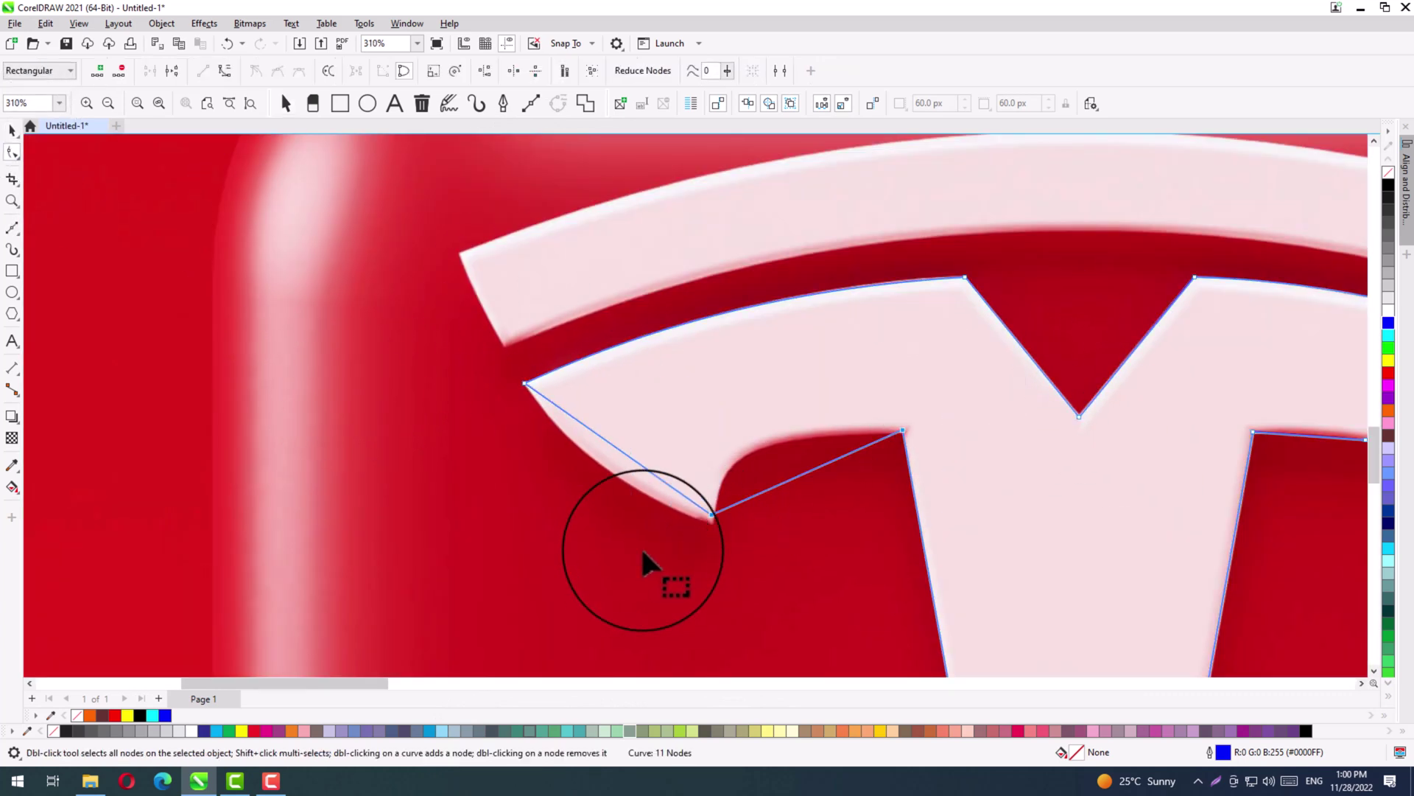
{"action": "key", "text": "z"}
{"action": "left_click_drag", "start_coordinate": [963, 379], "coordinate": [622, 610]}
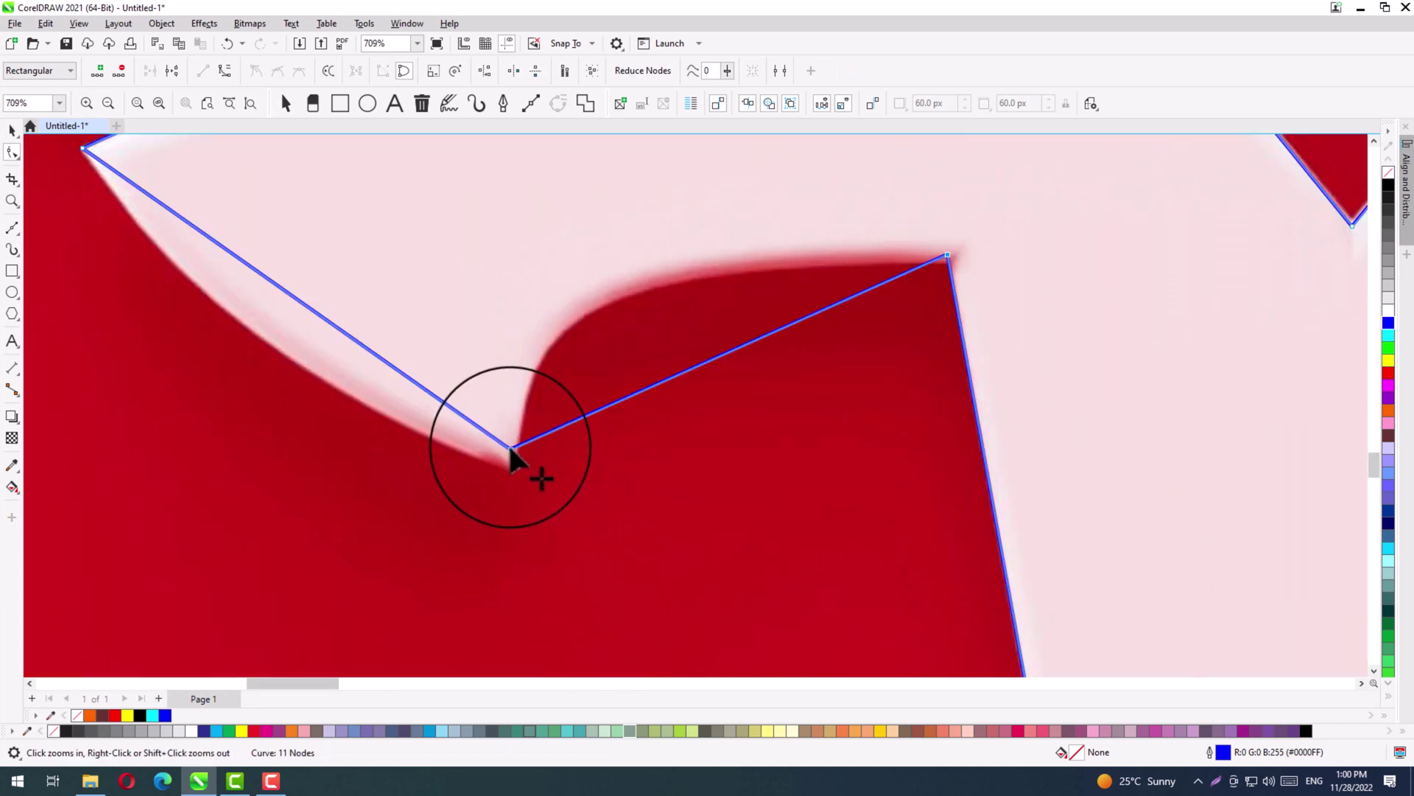
{"action": "left_click_drag", "start_coordinate": [509, 449], "coordinate": [512, 478]}
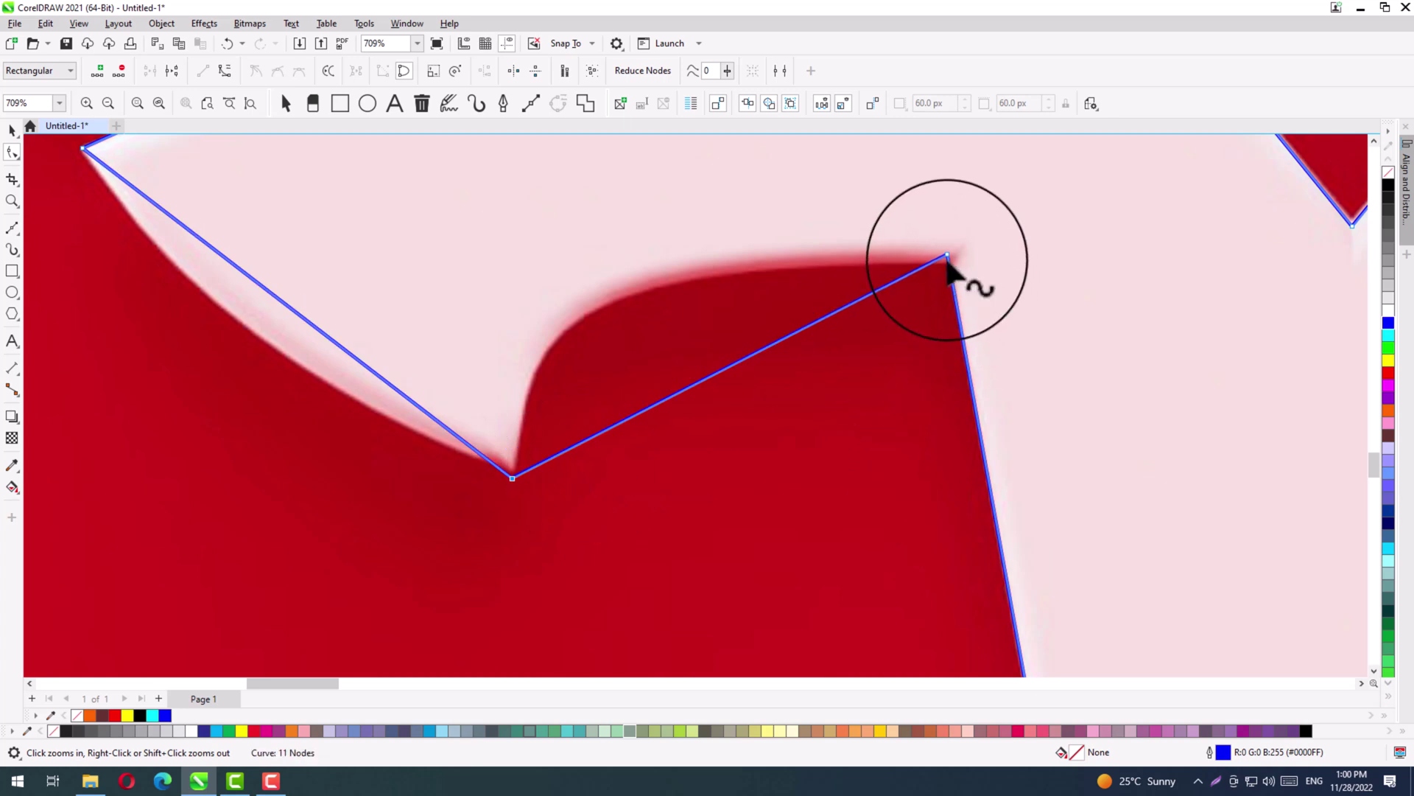
{"action": "left_click_drag", "start_coordinate": [948, 257], "coordinate": [953, 269]}
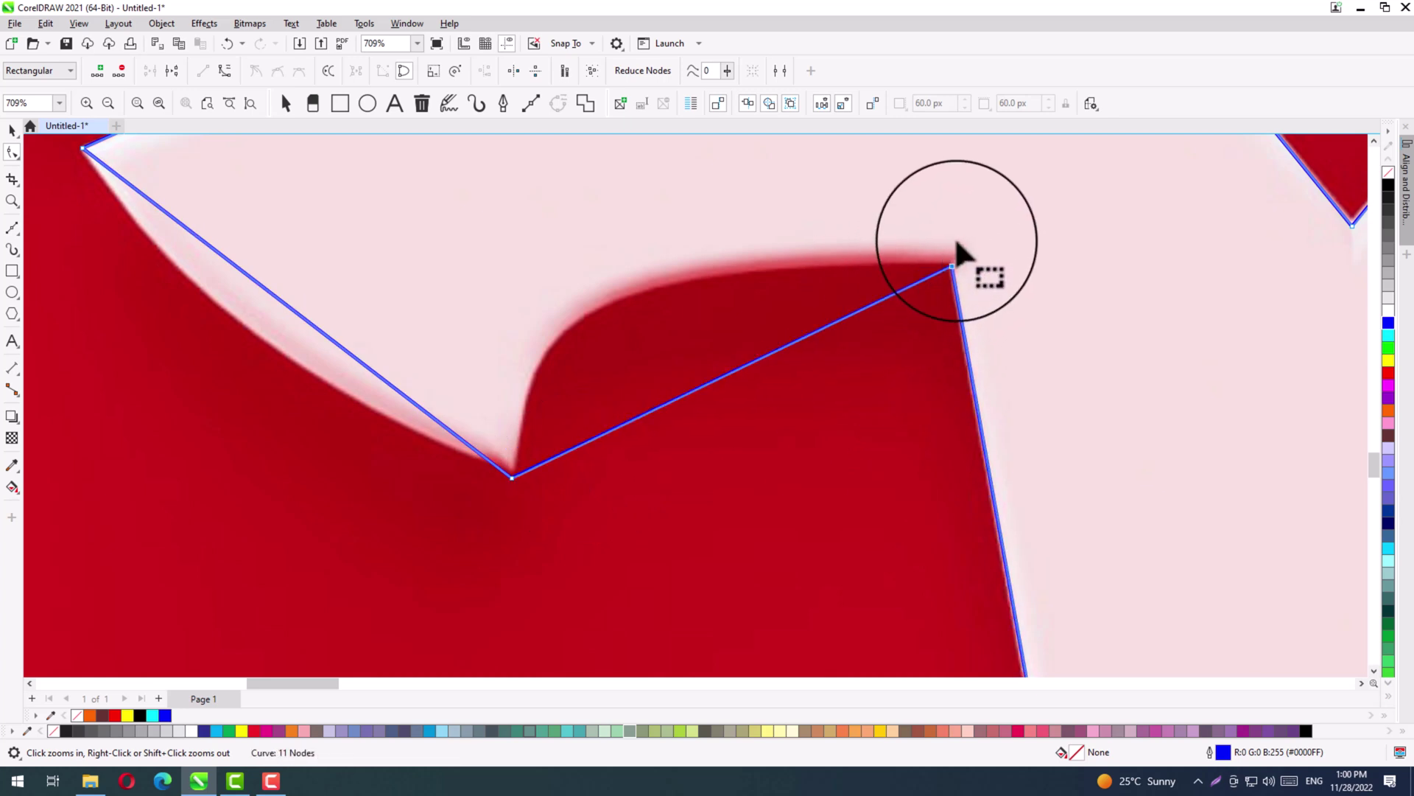
Add a node on the left arm's underside line, place it on the logo's edge, and convert the adjoining segments to curves.
{"action": "left_click", "coordinate": [696, 390]}
{"action": "left_click_drag", "start_coordinate": [696, 390], "coordinate": [657, 283]}
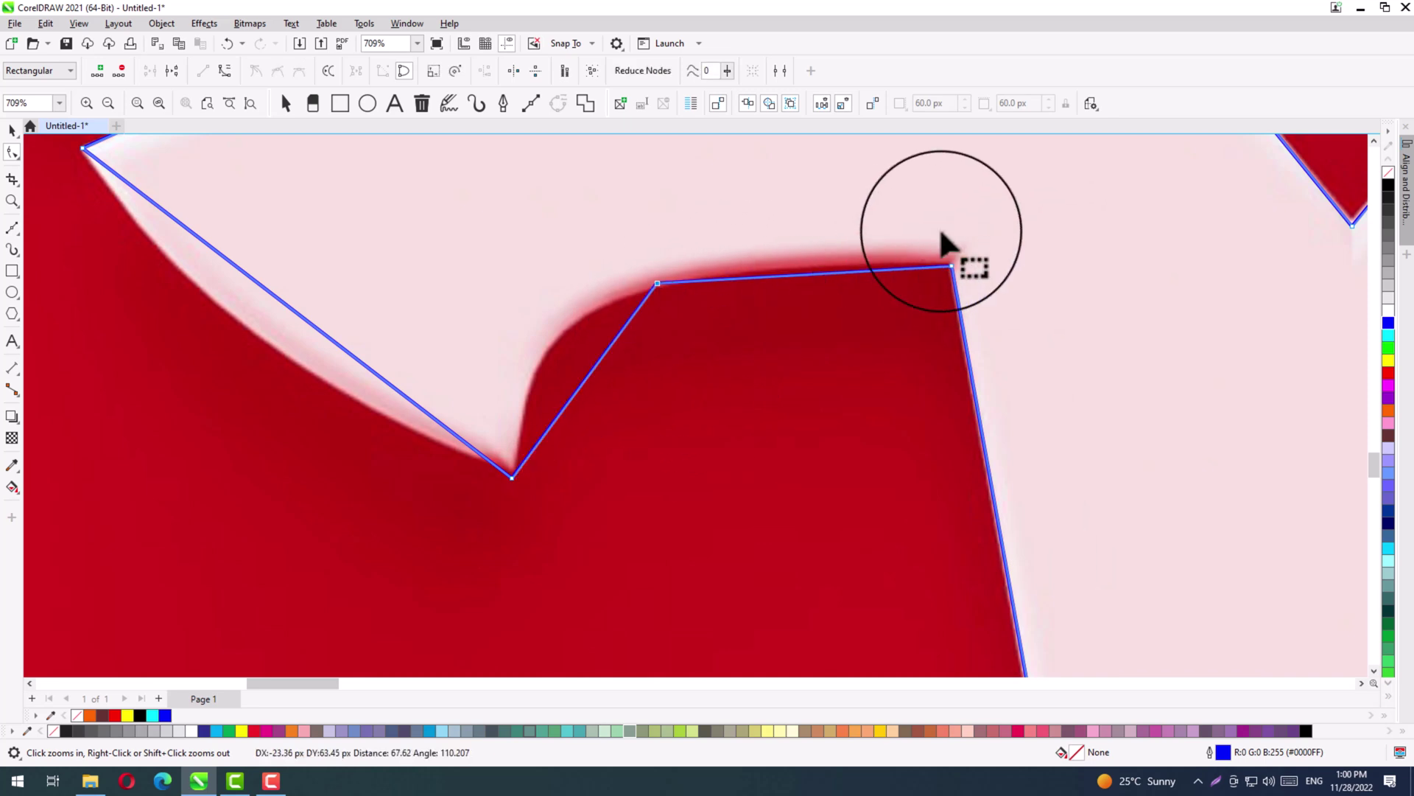
{"action": "left_click_drag", "start_coordinate": [975, 235], "coordinate": [506, 536]}
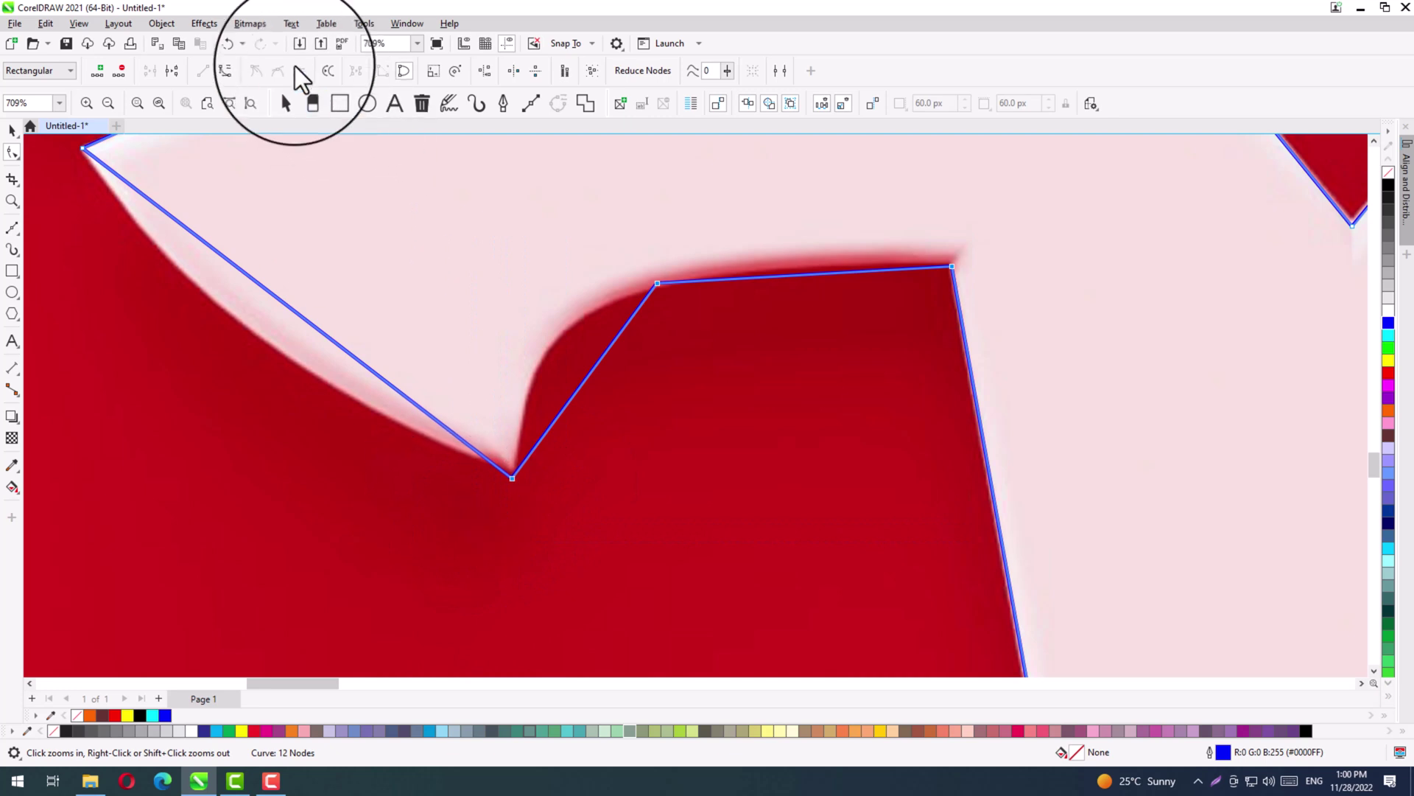
{"action": "left_click", "coordinate": [223, 71]}
Fit the left arm's underside curves to the logo by adjusting their control handles and the lower corner node.
{"action": "left_click_drag", "start_coordinate": [622, 245], "coordinate": [757, 263]}
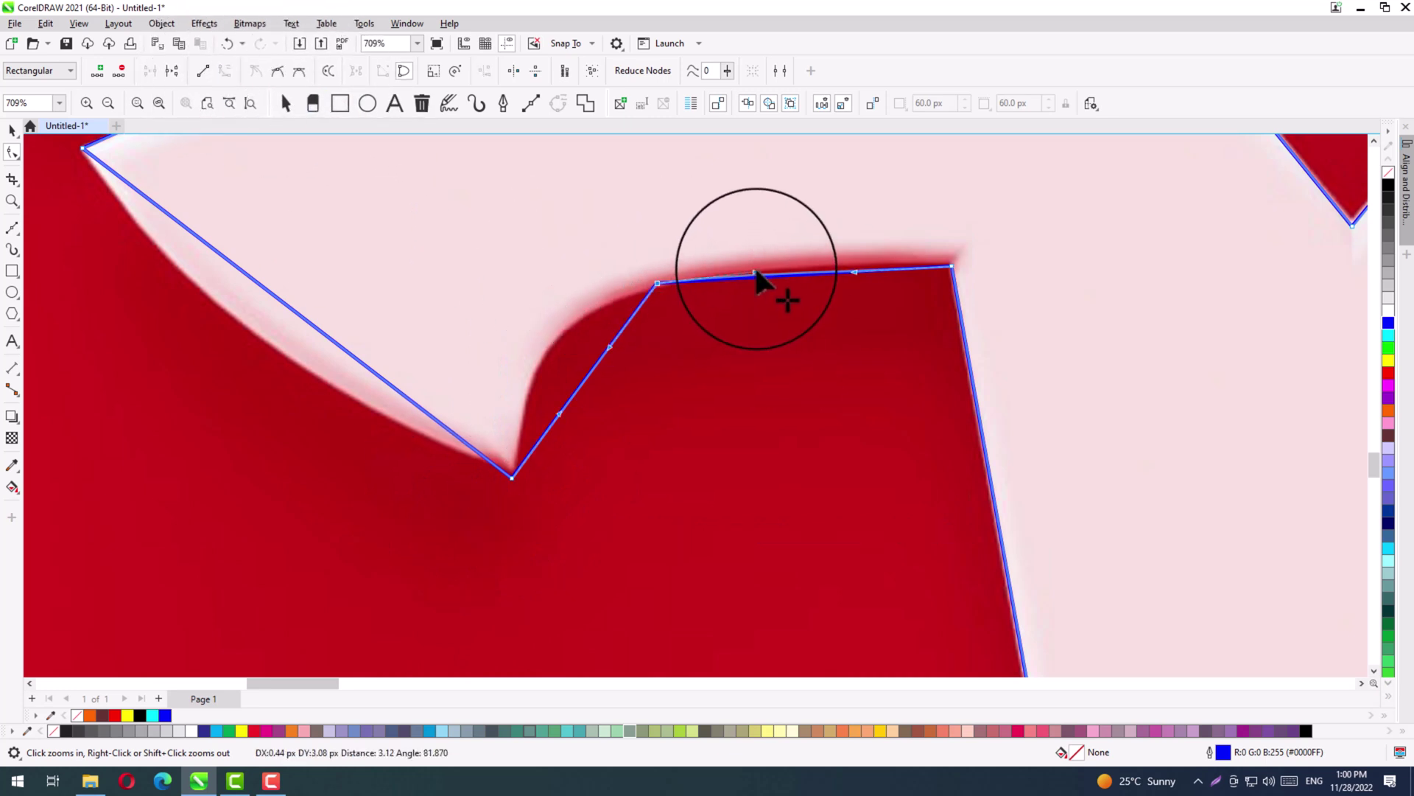
{"action": "left_click_drag", "start_coordinate": [855, 272], "coordinate": [854, 261]}
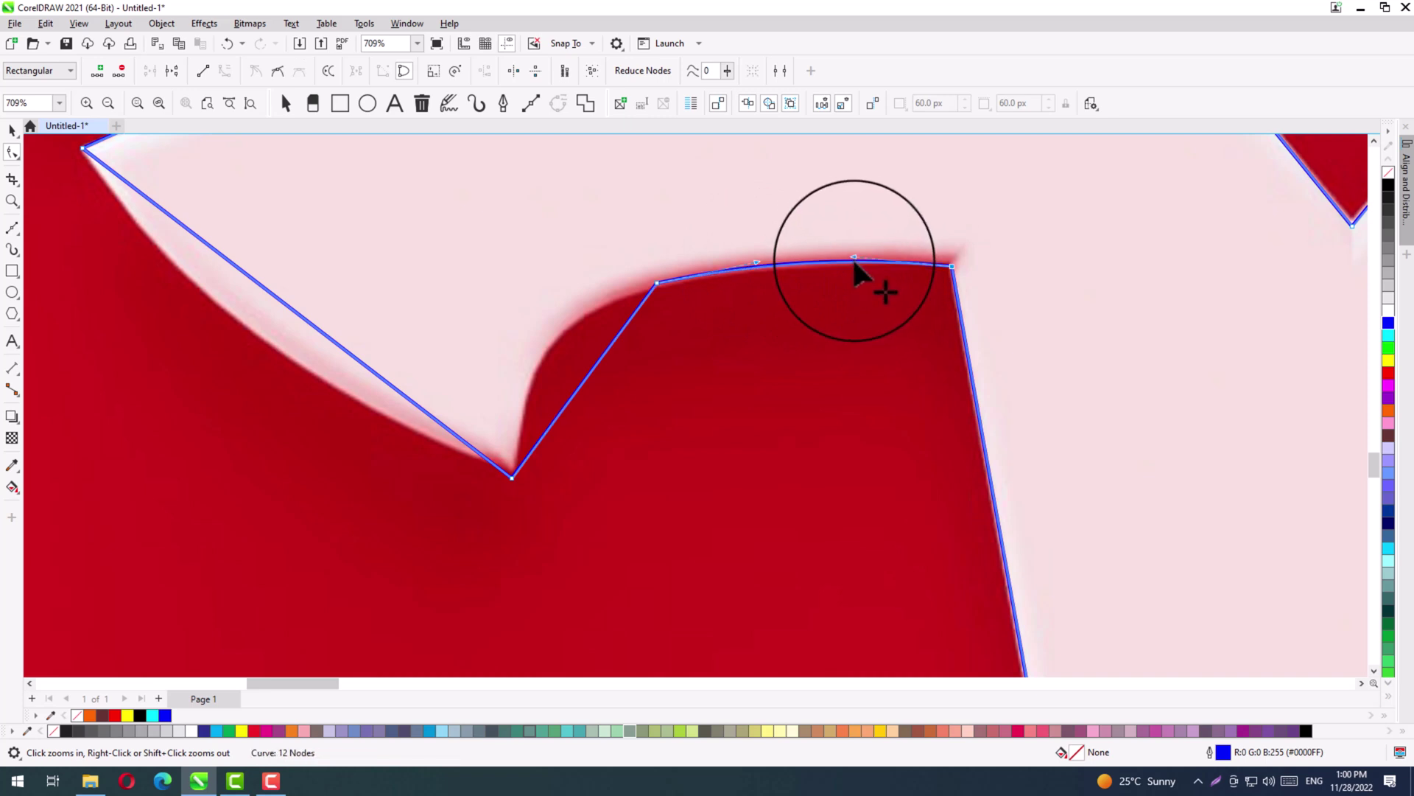
{"action": "left_click", "coordinate": [514, 472]}
{"action": "left_click_drag", "start_coordinate": [514, 473], "coordinate": [516, 466]}
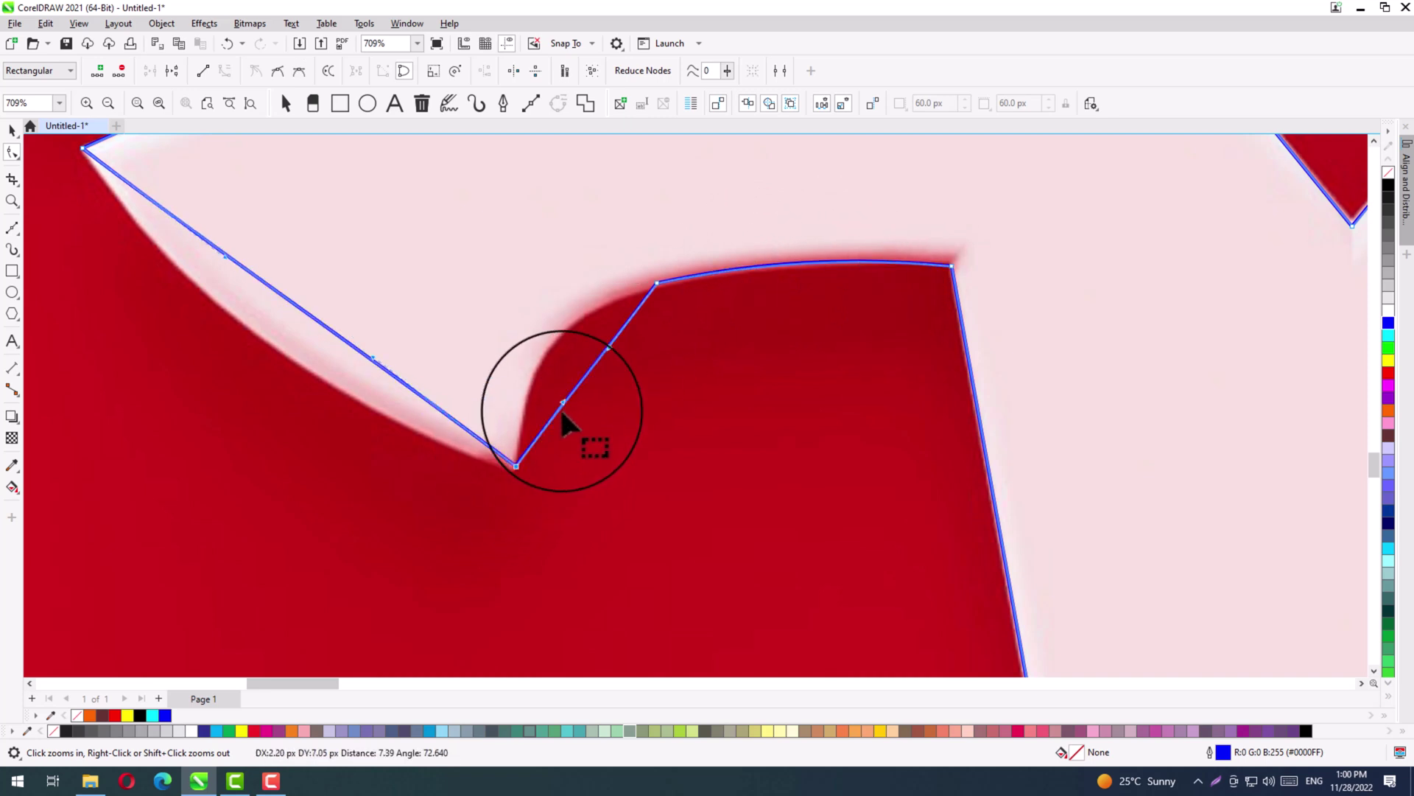
{"action": "left_click_drag", "start_coordinate": [567, 405], "coordinate": [517, 470]}
{"action": "left_click_drag", "start_coordinate": [608, 342], "coordinate": [583, 310]}
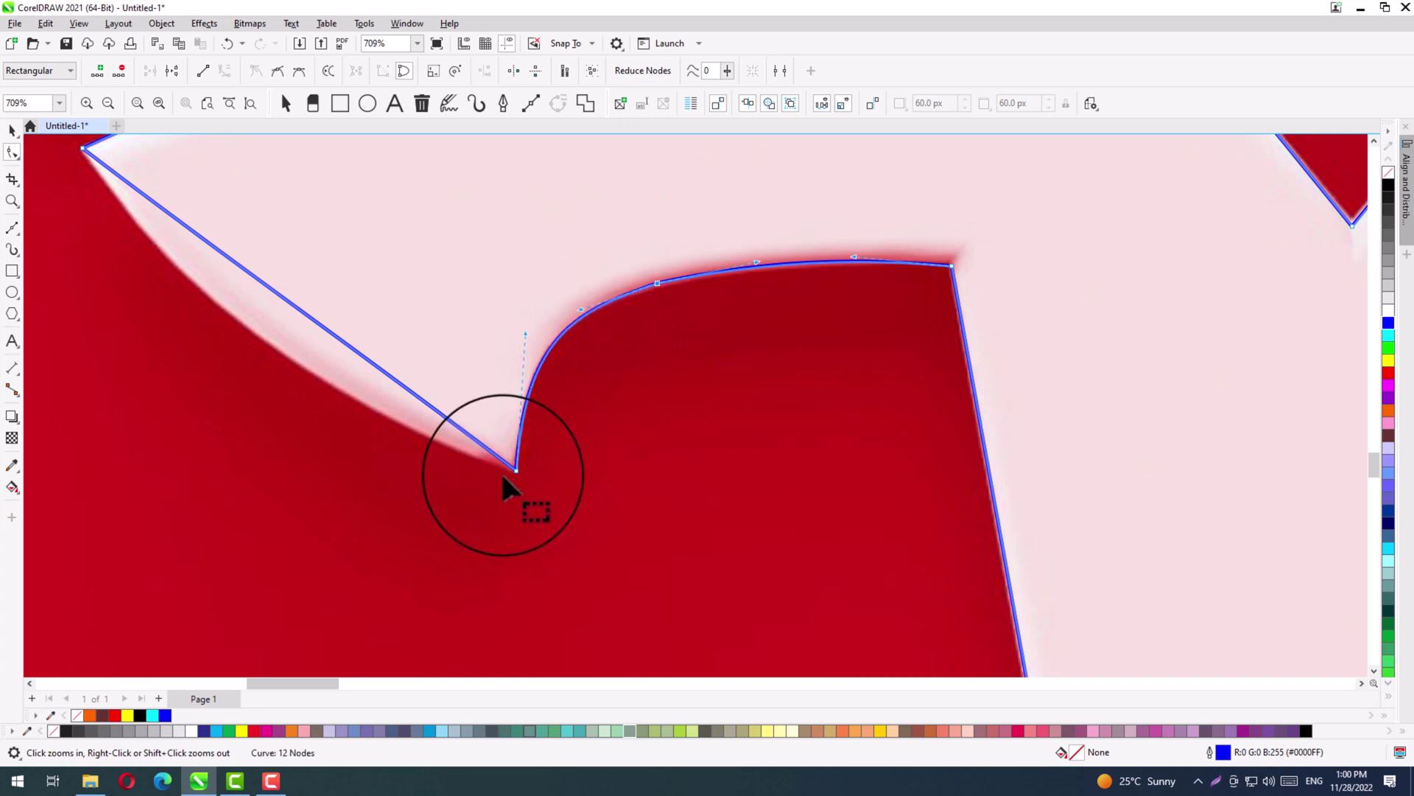
Convert the left arm's outer edge line to a curve and bend it outward to match the logo.
{"action": "scroll", "coordinate": [509, 464], "scroll_direction": "down", "scroll_amount": 1}
{"action": "left_click_drag", "start_coordinate": [181, 230], "coordinate": [549, 553]}
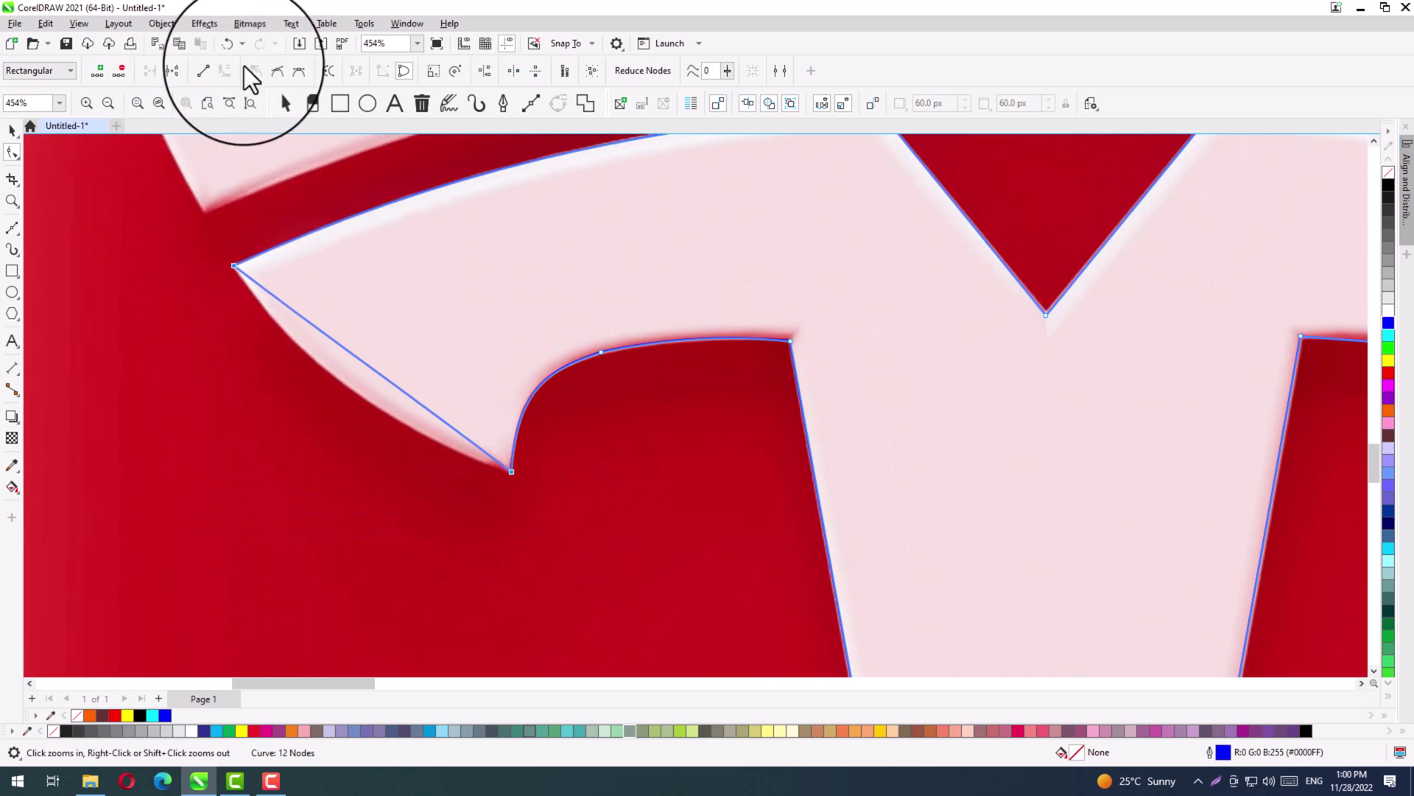
{"action": "left_click", "coordinate": [338, 369]}
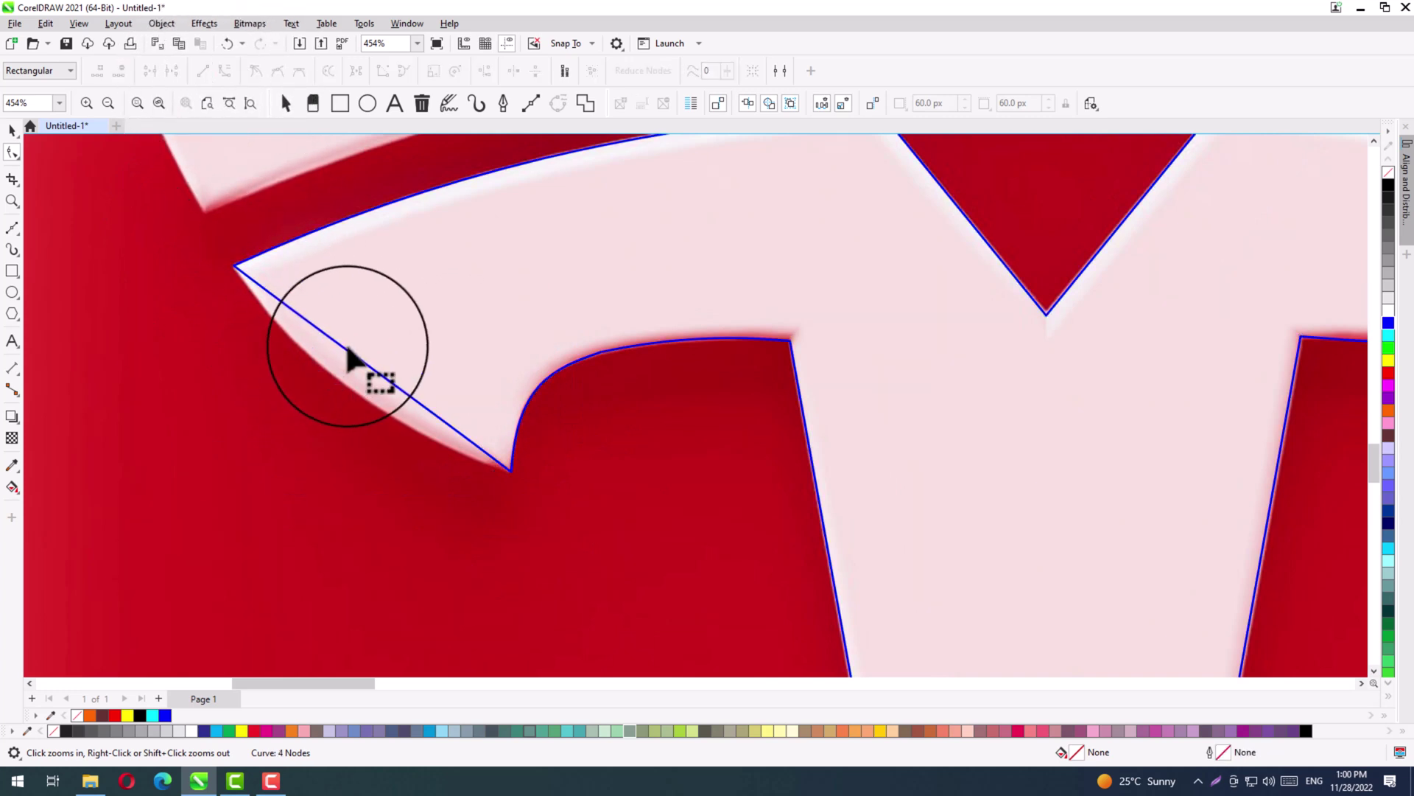
{"action": "left_click_drag", "start_coordinate": [346, 350], "coordinate": [388, 413]}
{"action": "key", "text": "F4"}
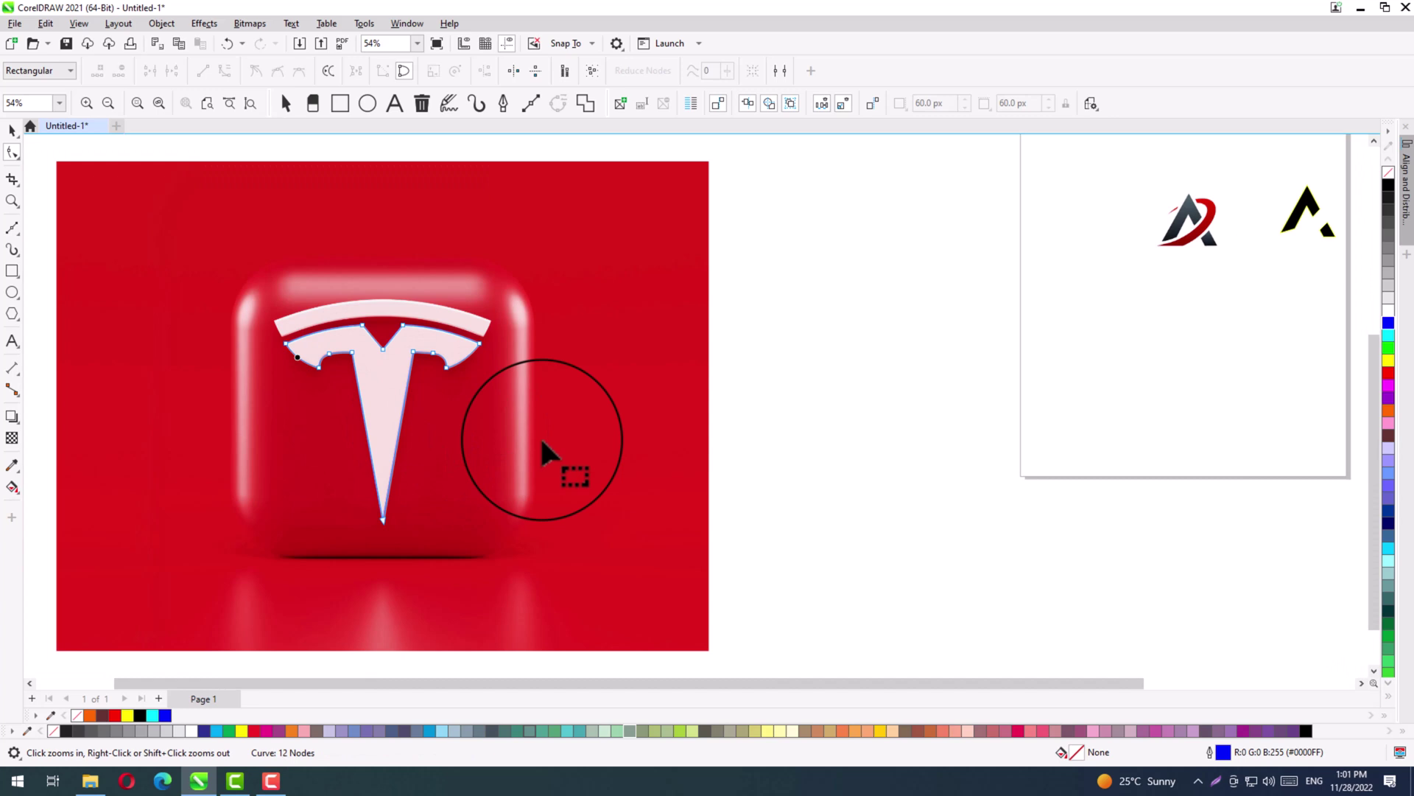
Fill the finished T outline with yellow and deselect it.
{"action": "left_click", "coordinate": [403, 379]}
{"action": "key", "text": "space"}
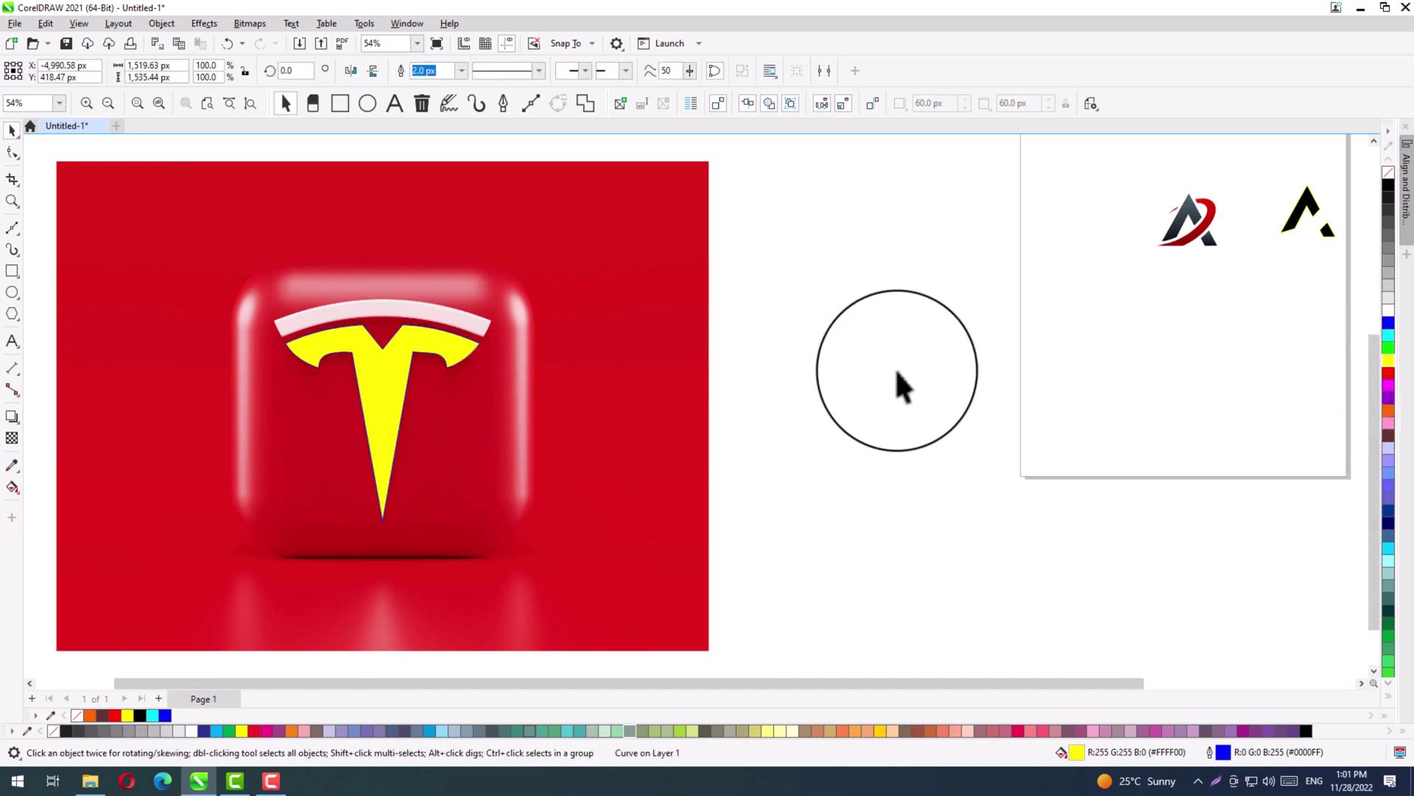
{"action": "left_click", "coordinate": [897, 385]}
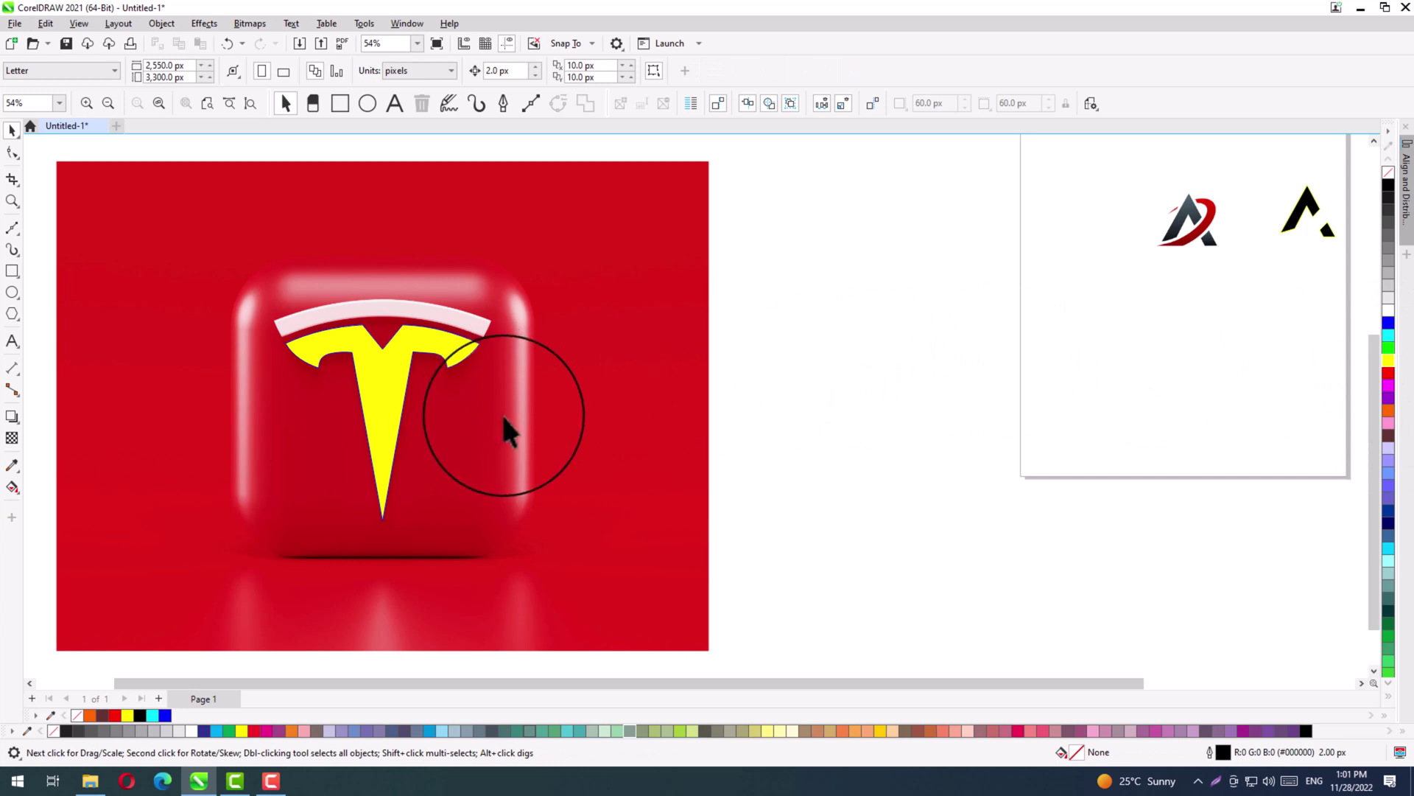
Convert the straight part of the right arm's underside to a curve.
{"action": "key", "text": "F2"}
{"action": "left_click_drag", "start_coordinate": [481, 335], "coordinate": [290, 418]}
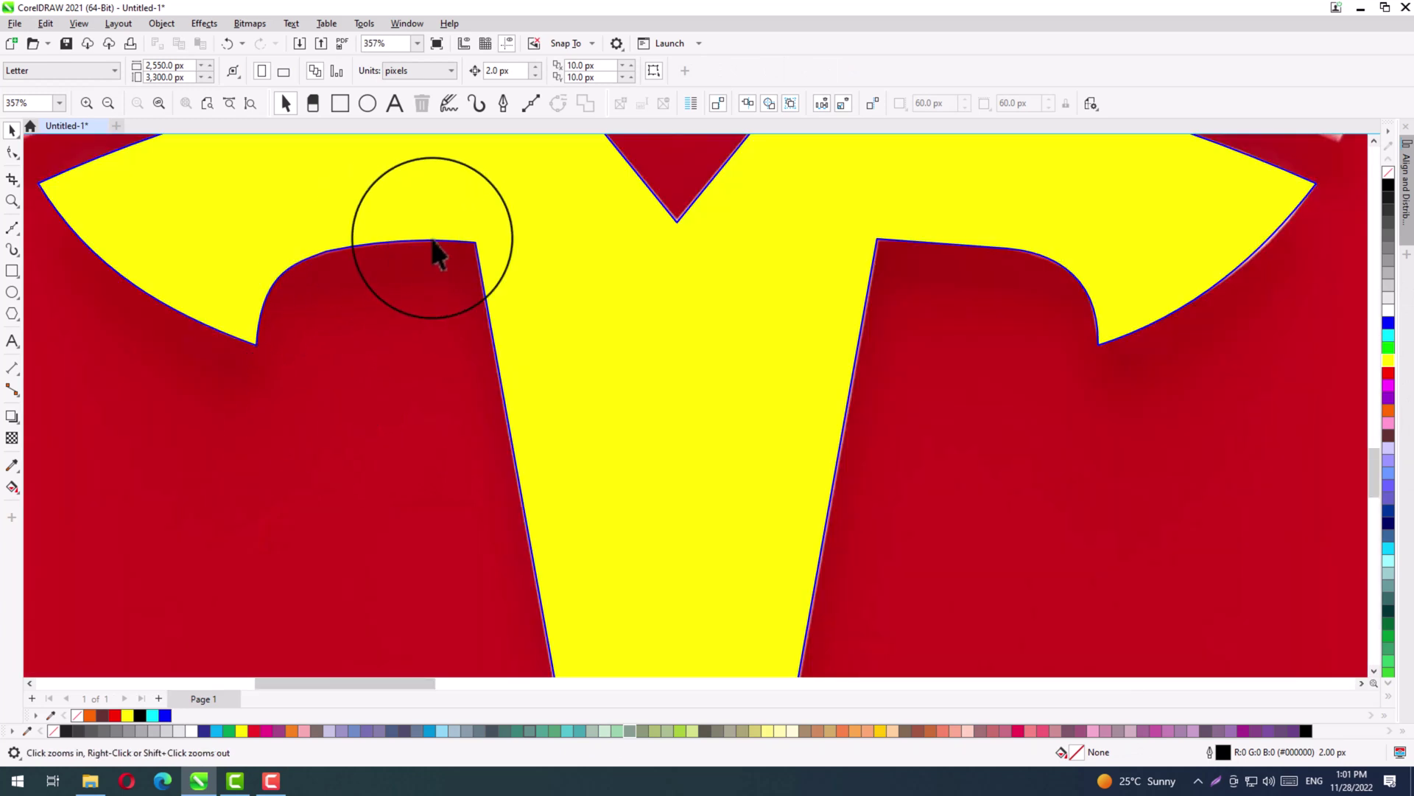
{"action": "left_click_drag", "start_coordinate": [1038, 254], "coordinate": [974, 279]}
{"action": "key", "text": "ctrl+z"}
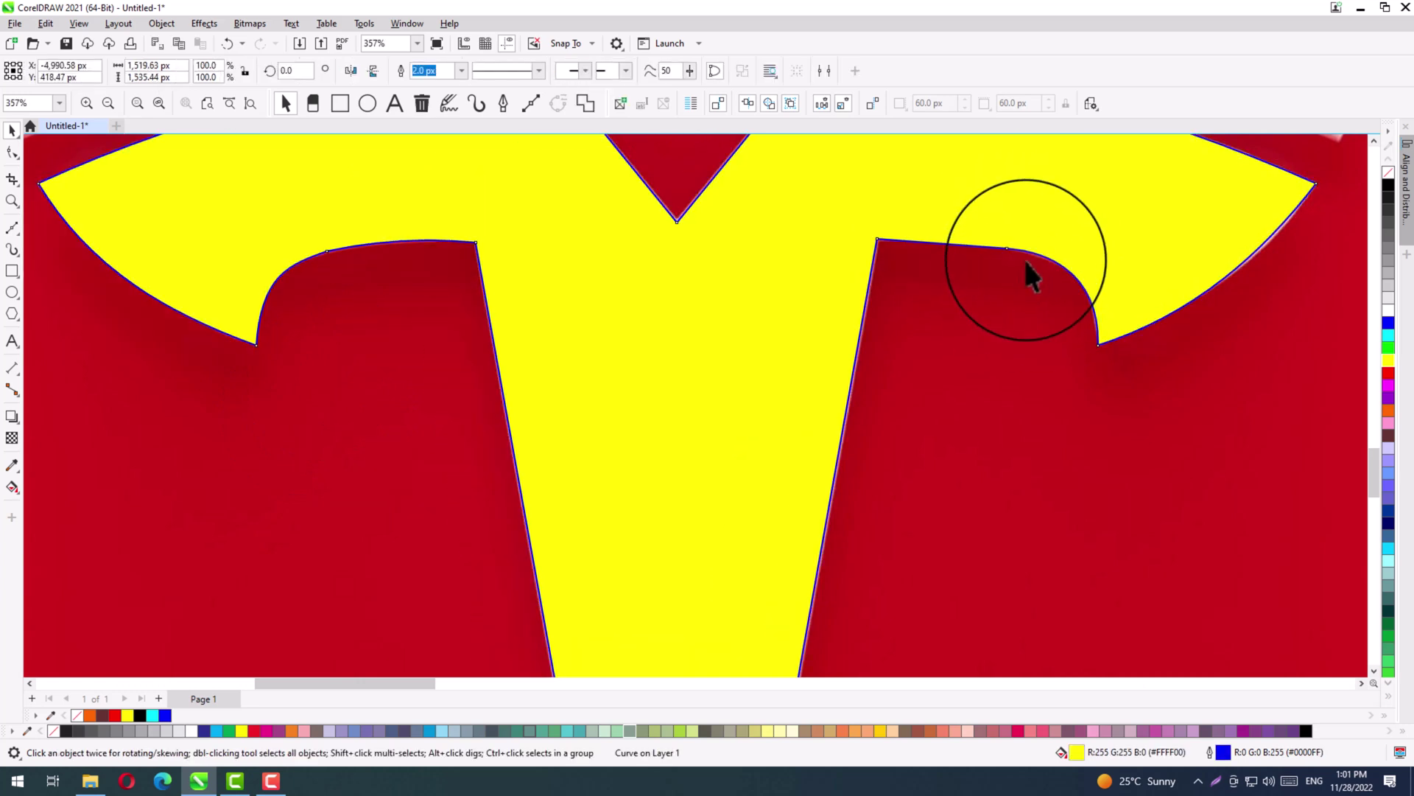
{"action": "key", "text": "F10"}
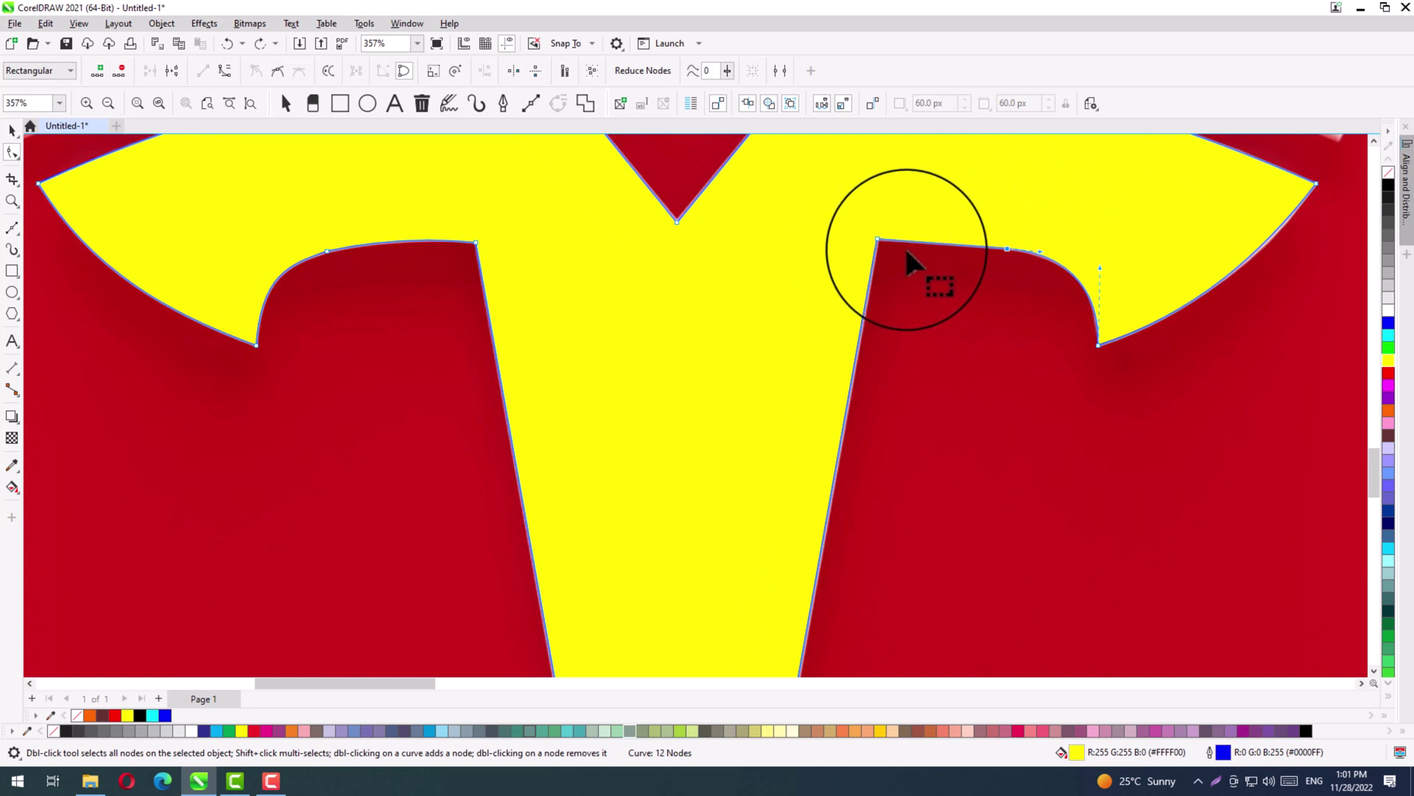
{"action": "left_click_drag", "start_coordinate": [866, 219], "coordinate": [1040, 264]}
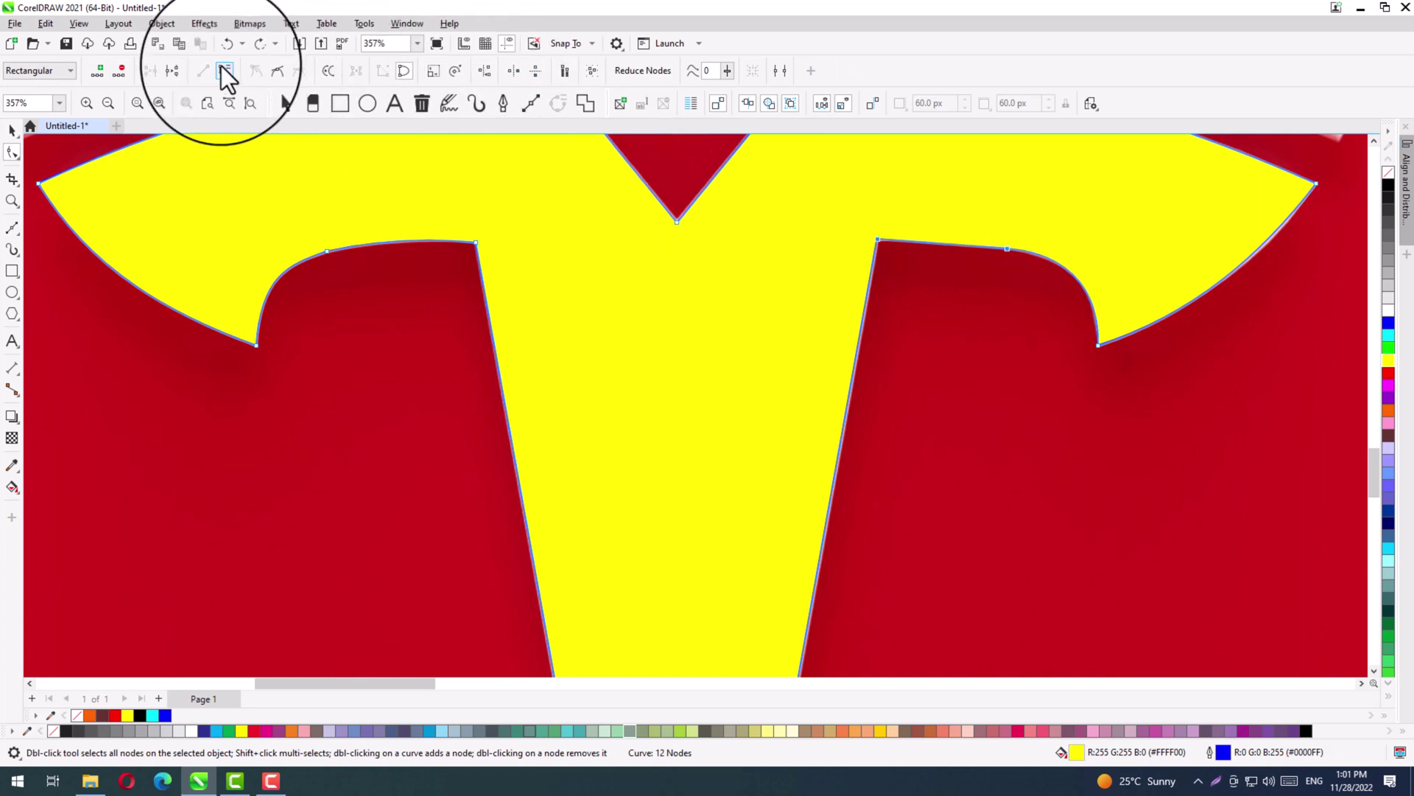
{"action": "key", "text": "z"}
{"action": "left_click_drag", "start_coordinate": [1019, 214], "coordinate": [762, 314]}
{"action": "key", "text": "F4"}
Draw a closed four-corner outline around the arc above the T with the Bézier tool.
{"action": "key", "text": "F2"}
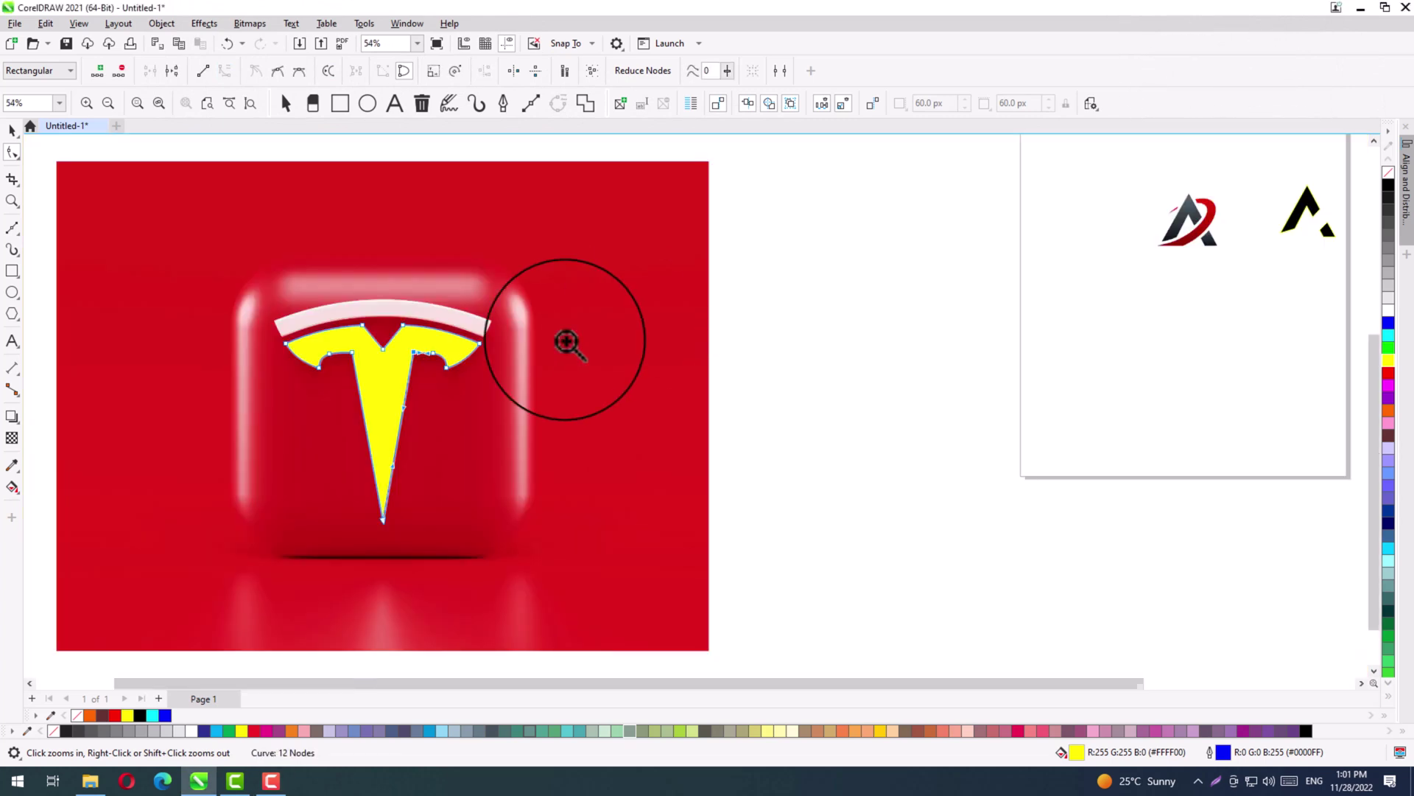
{"action": "left_click_drag", "start_coordinate": [567, 341], "coordinate": [230, 372]}
{"action": "left_click", "coordinate": [12, 228]}
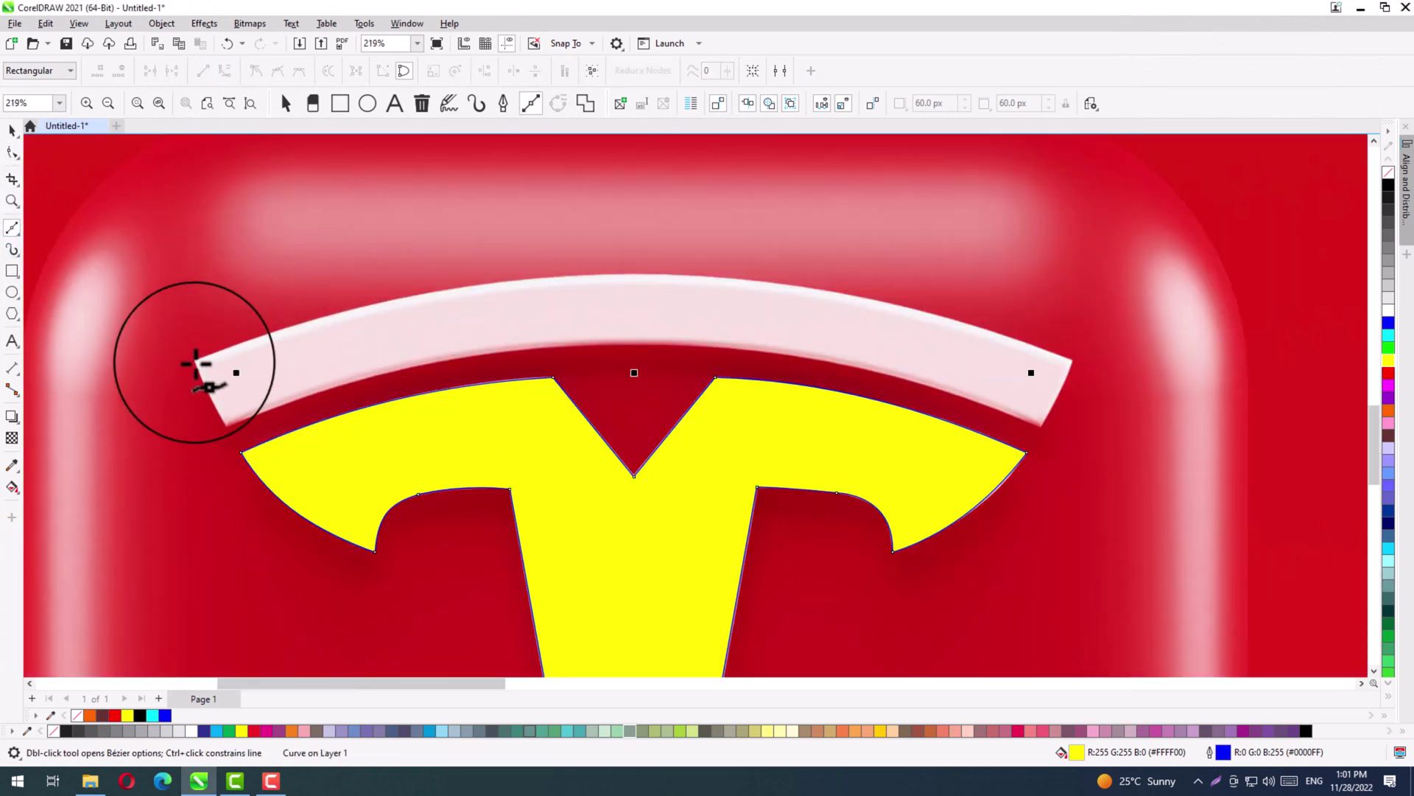
{"action": "left_click", "coordinate": [227, 429]}
{"action": "left_click", "coordinate": [1039, 428]}
{"action": "left_click", "coordinate": [1070, 362]}
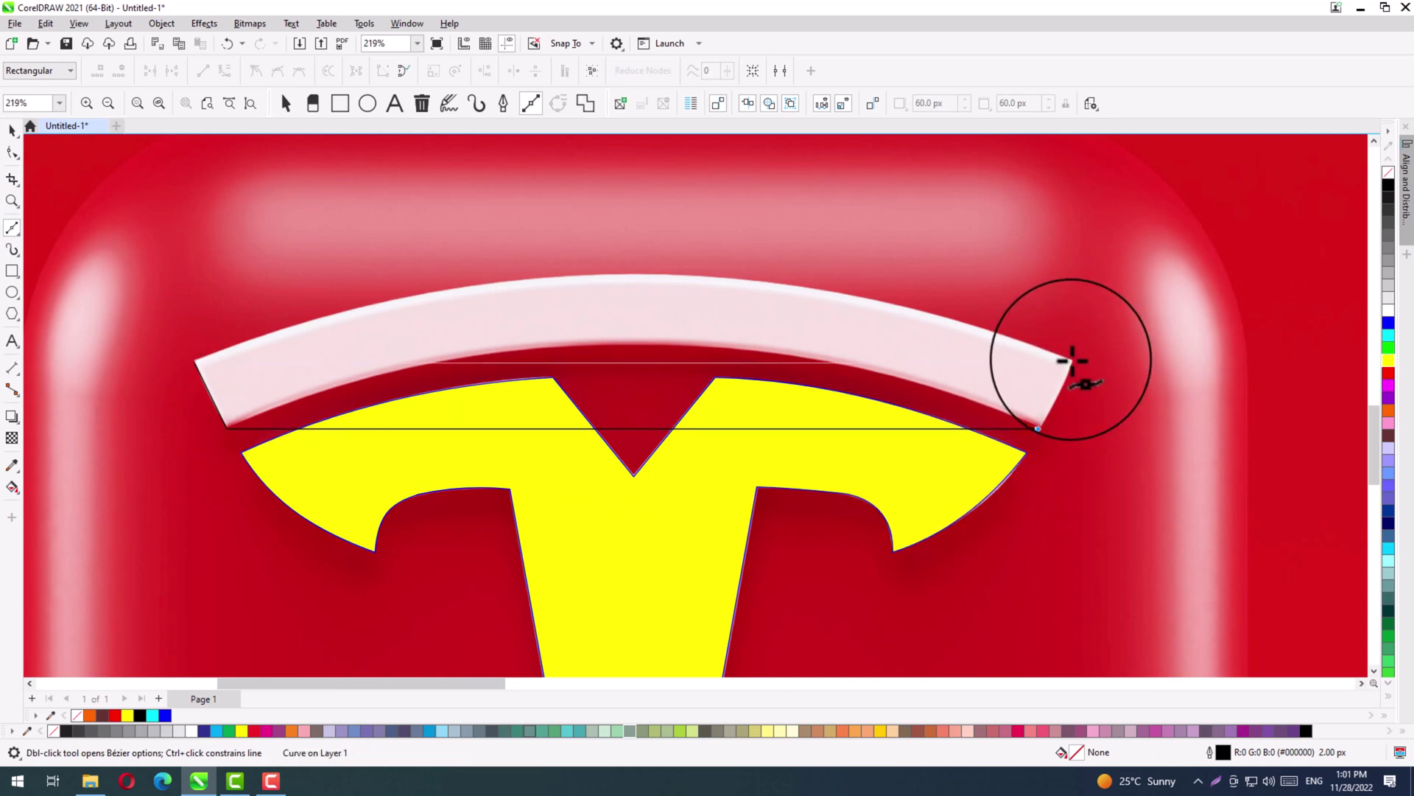
{"action": "left_click", "coordinate": [196, 362]}
{"action": "left_click", "coordinate": [227, 429]}
Convert the arc outline's lines to curves and bend its upper and lower edges to follow the logo.
{"action": "left_click", "coordinate": [12, 152]}
{"action": "left_click_drag", "start_coordinate": [125, 218], "coordinate": [865, 453]}
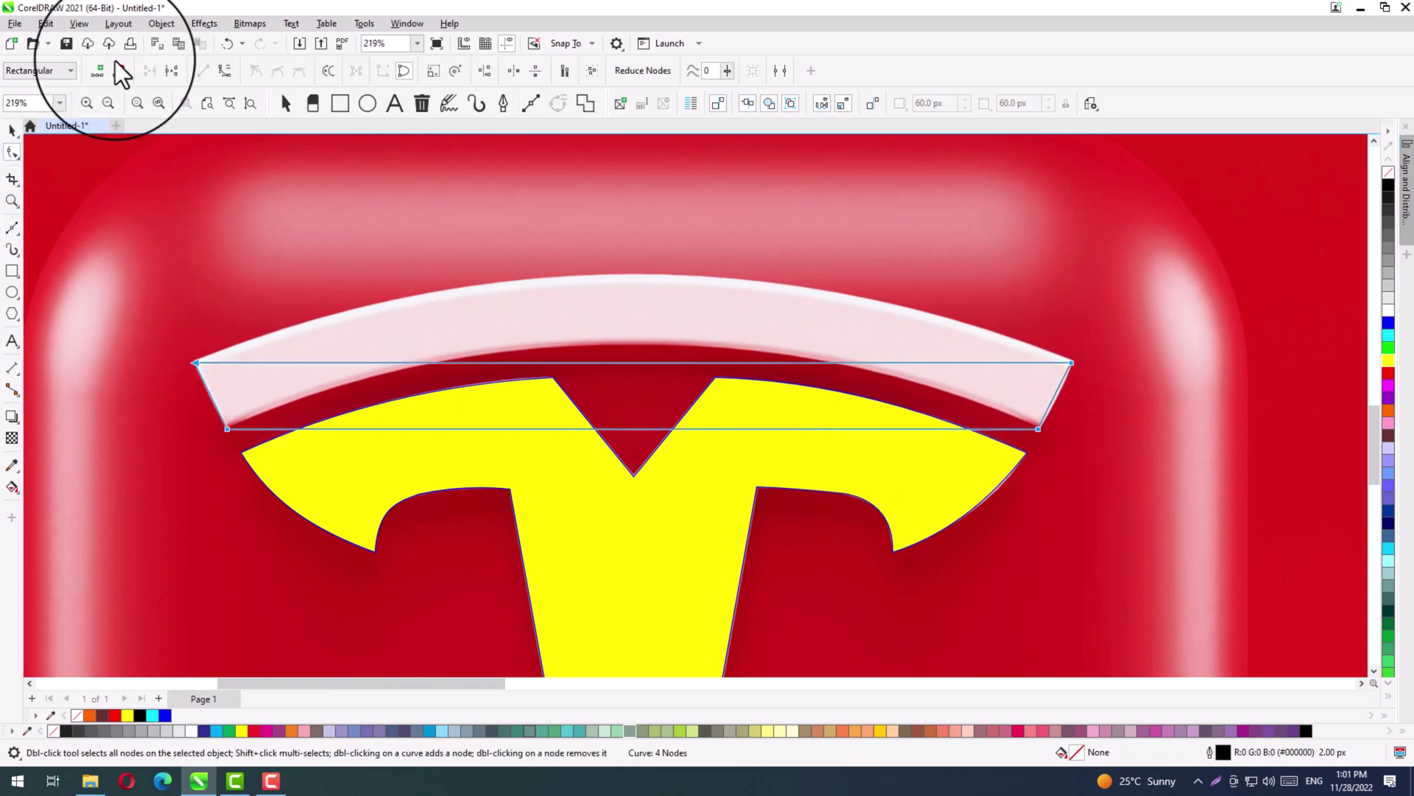
{"action": "left_click", "coordinate": [224, 71]}
{"action": "left_click_drag", "start_coordinate": [599, 362], "coordinate": [600, 273]}
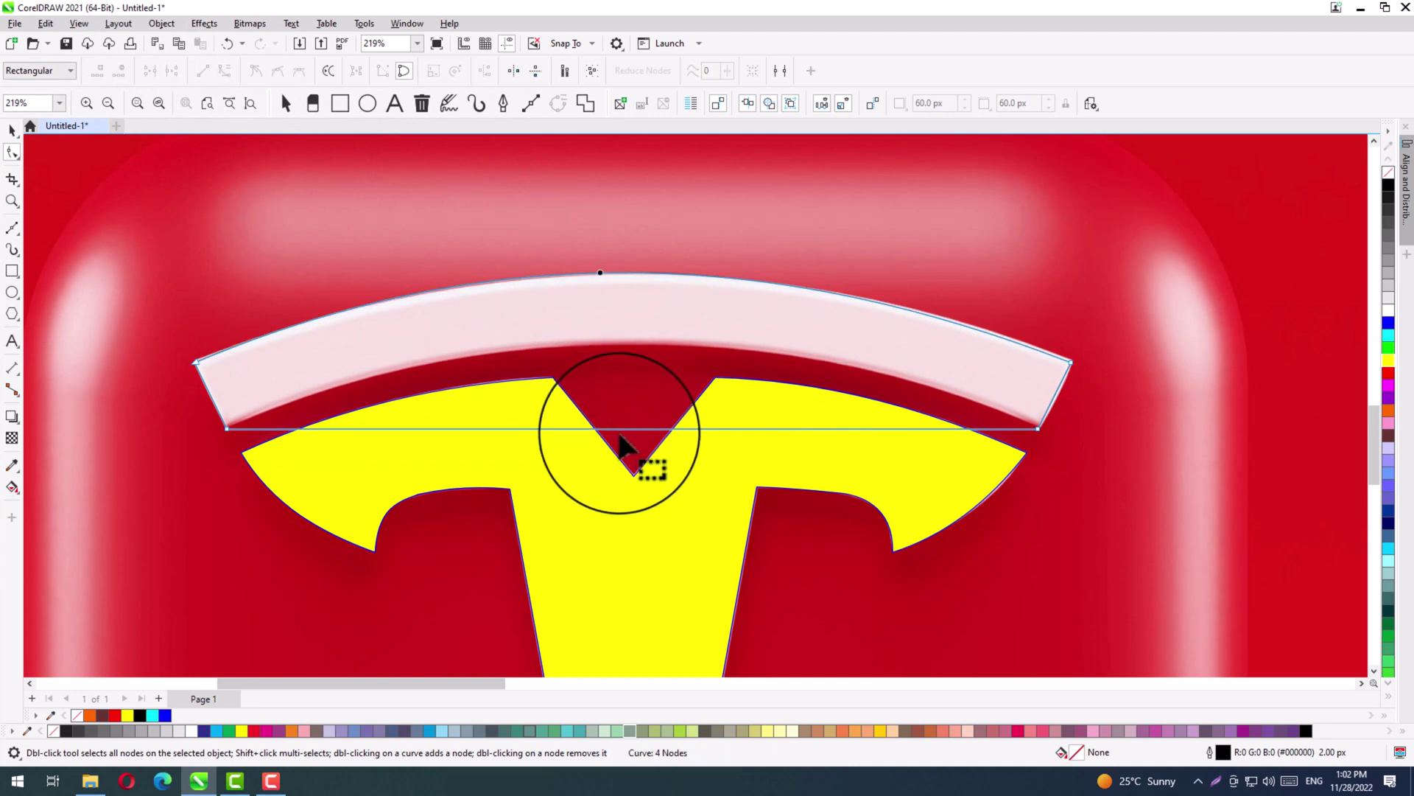
{"action": "left_click_drag", "start_coordinate": [618, 428], "coordinate": [618, 340]}
Fit the right end of the arc outline to the logo by adjusting its two corner nodes and the end segment's handles.
{"action": "key", "text": "F2"}
{"action": "left_click_drag", "start_coordinate": [1105, 341], "coordinate": [980, 469]}
{"action": "left_click_drag", "start_coordinate": [707, 522], "coordinate": [630, 446]}
{"action": "left_click_drag", "start_coordinate": [677, 500], "coordinate": [692, 489]}
{"action": "left_click_drag", "start_coordinate": [772, 315], "coordinate": [786, 324]}
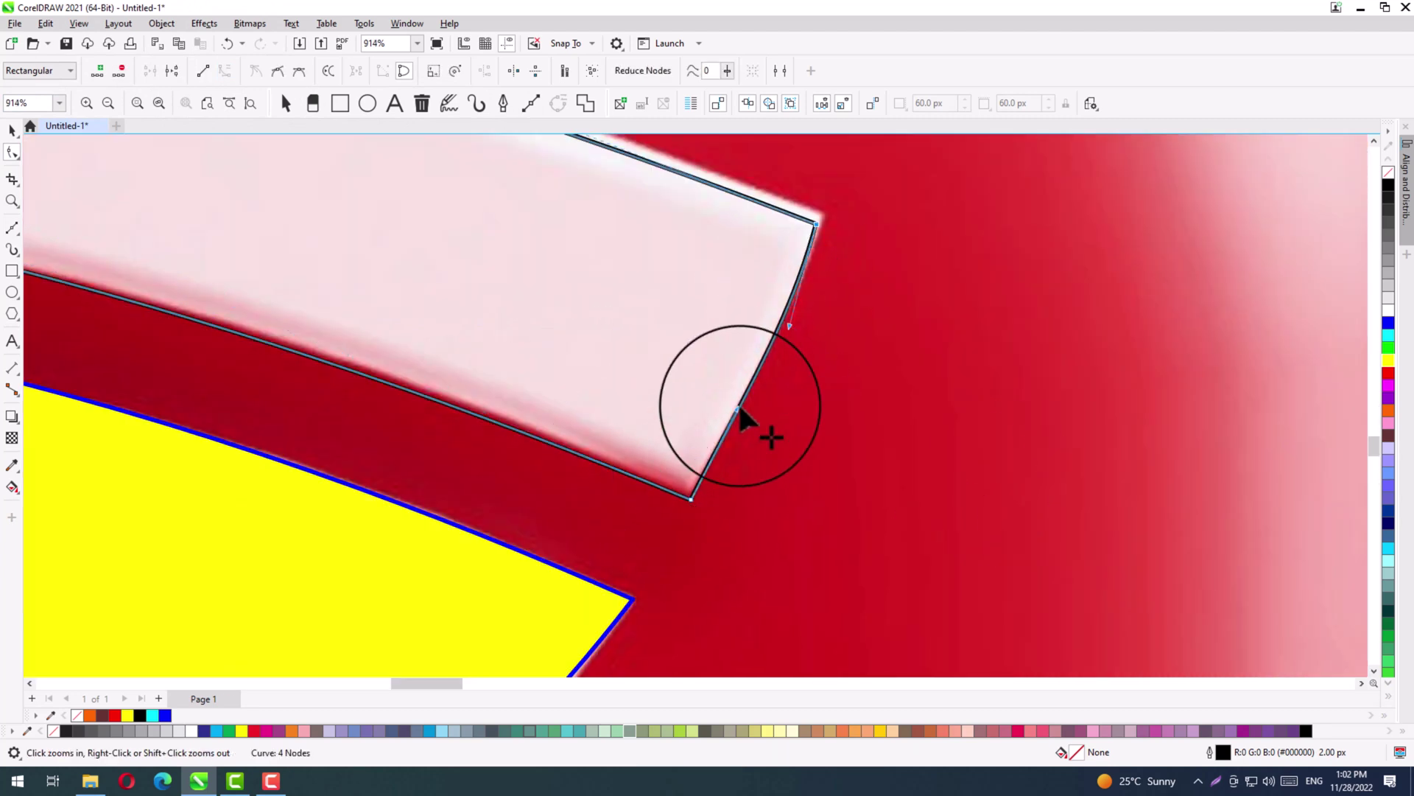
{"action": "left_click_drag", "start_coordinate": [736, 409], "coordinate": [737, 414]}
{"action": "left_click_drag", "start_coordinate": [815, 223], "coordinate": [816, 215]}
{"action": "left_click_drag", "start_coordinate": [789, 318], "coordinate": [806, 284]}
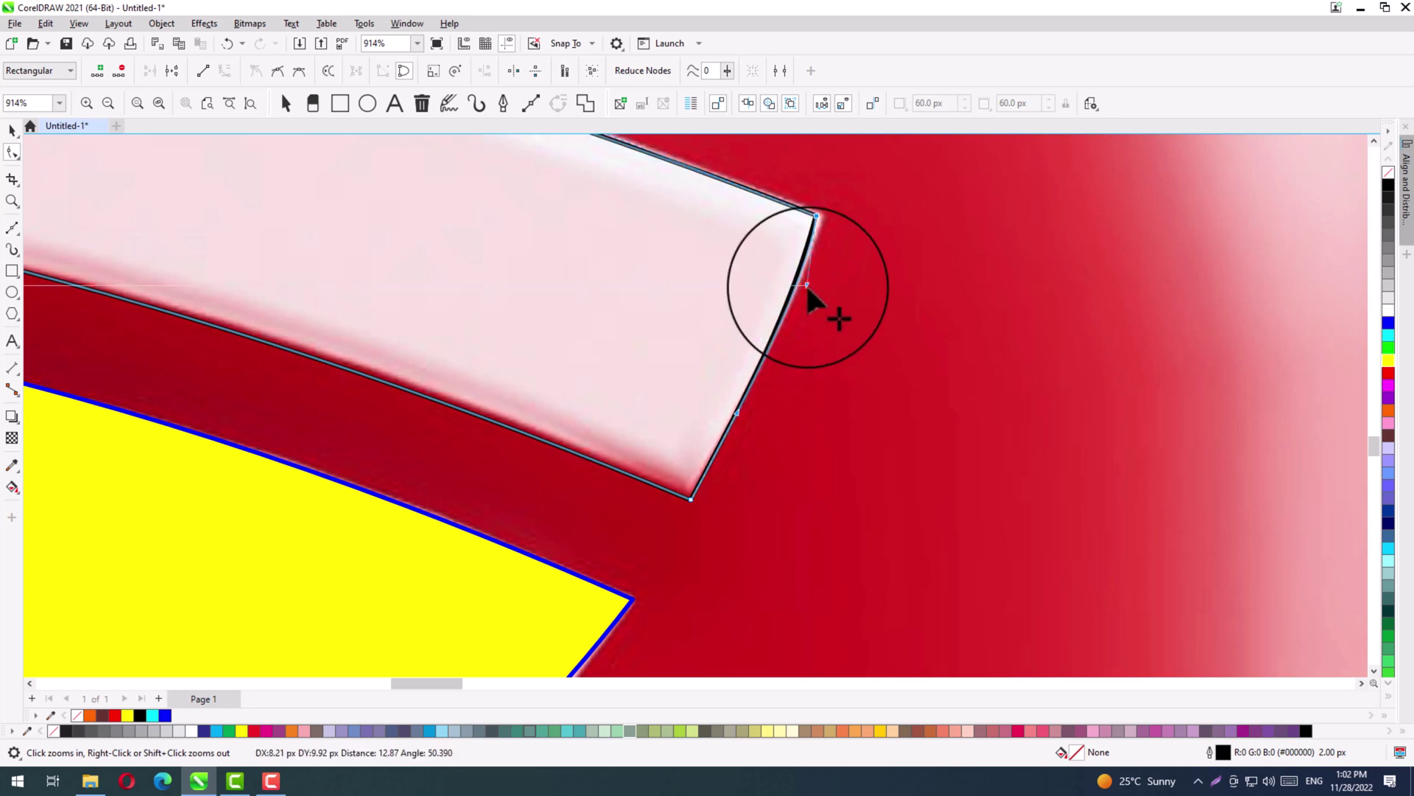
{"action": "left_click_drag", "start_coordinate": [737, 414], "coordinate": [689, 500]}
{"action": "left_click_drag", "start_coordinate": [715, 455], "coordinate": [713, 460]}
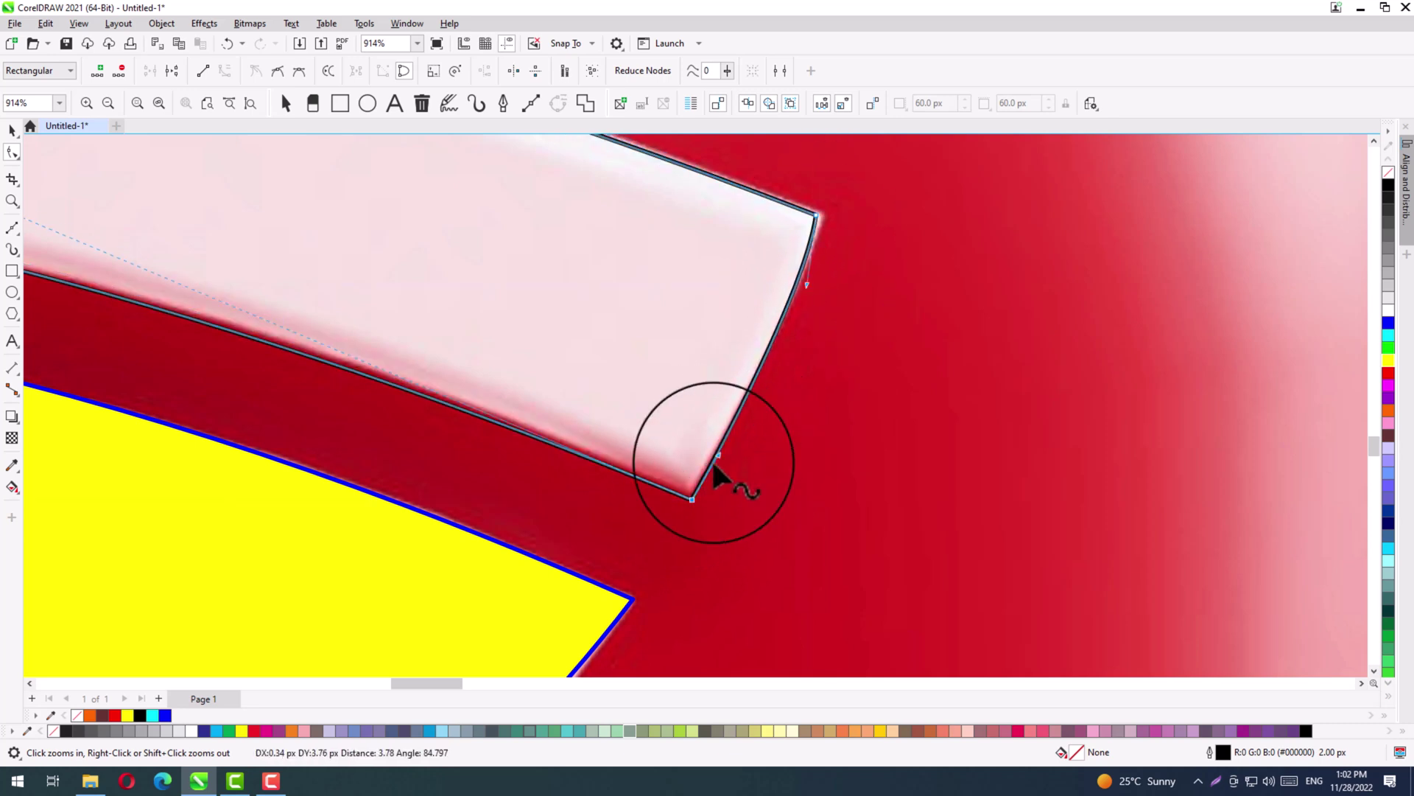
{"action": "left_click_drag", "start_coordinate": [807, 283], "coordinate": [803, 282]}
Refine the arc outline's lower and upper curves against the logo by adjusting their control handles.
{"action": "key", "text": "F4"}
{"action": "key", "text": "F2"}
{"action": "left_click_drag", "start_coordinate": [416, 298], "coordinate": [439, 520]}
{"action": "left_click", "coordinate": [325, 449]}
{"action": "key", "text": "F2"}
{"action": "left_click", "coordinate": [596, 365]}
{"action": "key", "text": "F4"}
{"action": "key", "text": "F2"}
{"action": "left_click_drag", "start_coordinate": [542, 296], "coordinate": [255, 381]}
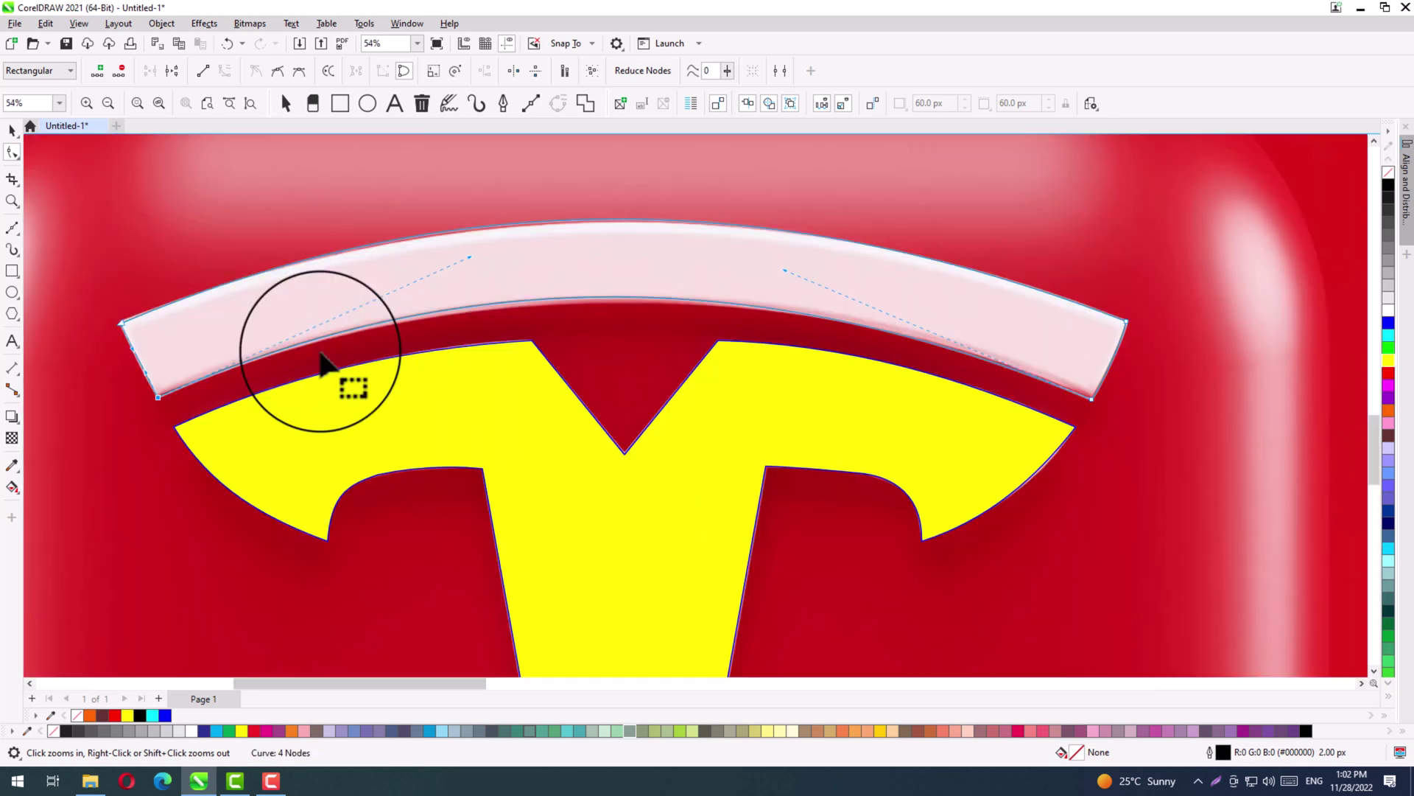
{"action": "left_click_drag", "start_coordinate": [470, 255], "coordinate": [461, 266]}
{"action": "left_click_drag", "start_coordinate": [82, 294], "coordinate": [168, 350]}
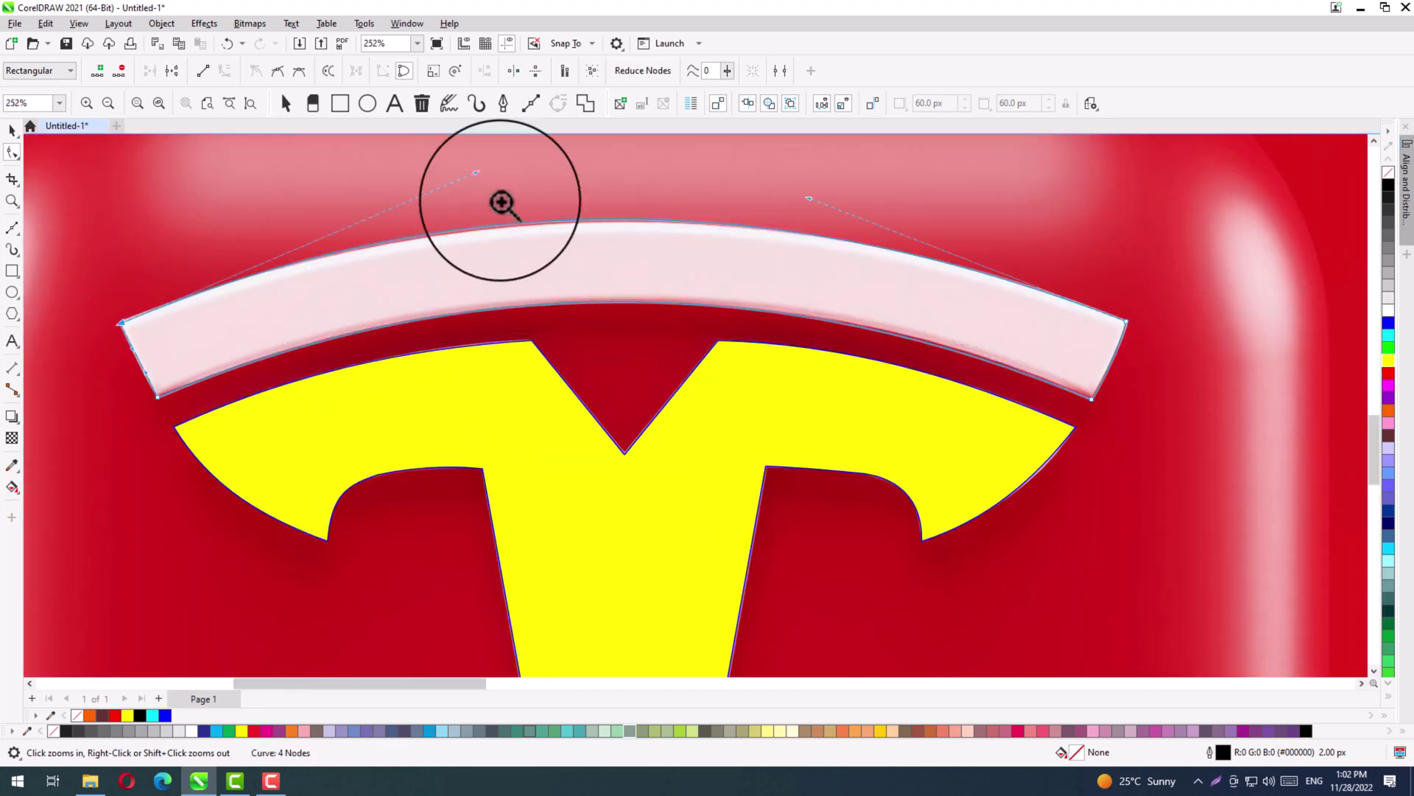
{"action": "left_click_drag", "start_coordinate": [477, 189], "coordinate": [486, 186]}
Select the traced T and arc together and move them off the logo image into the empty space beside it.
{"action": "key", "text": "space"}
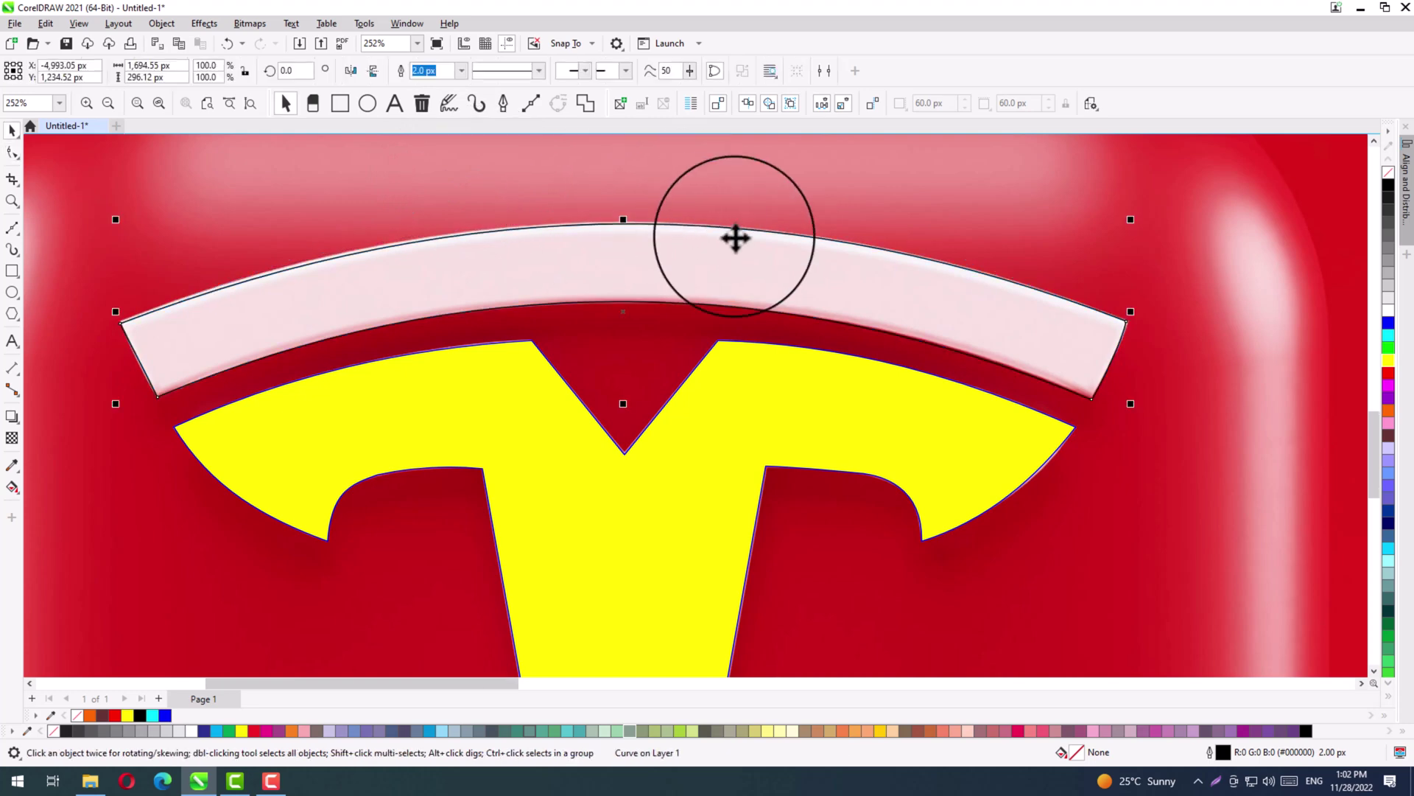
{"action": "key", "text": "F4"}
{"action": "left_click", "coordinate": [823, 279]}
{"action": "left_click_drag", "start_coordinate": [814, 198], "coordinate": [193, 598]}
{"action": "left_click_drag", "start_coordinate": [390, 377], "coordinate": [1013, 379]}
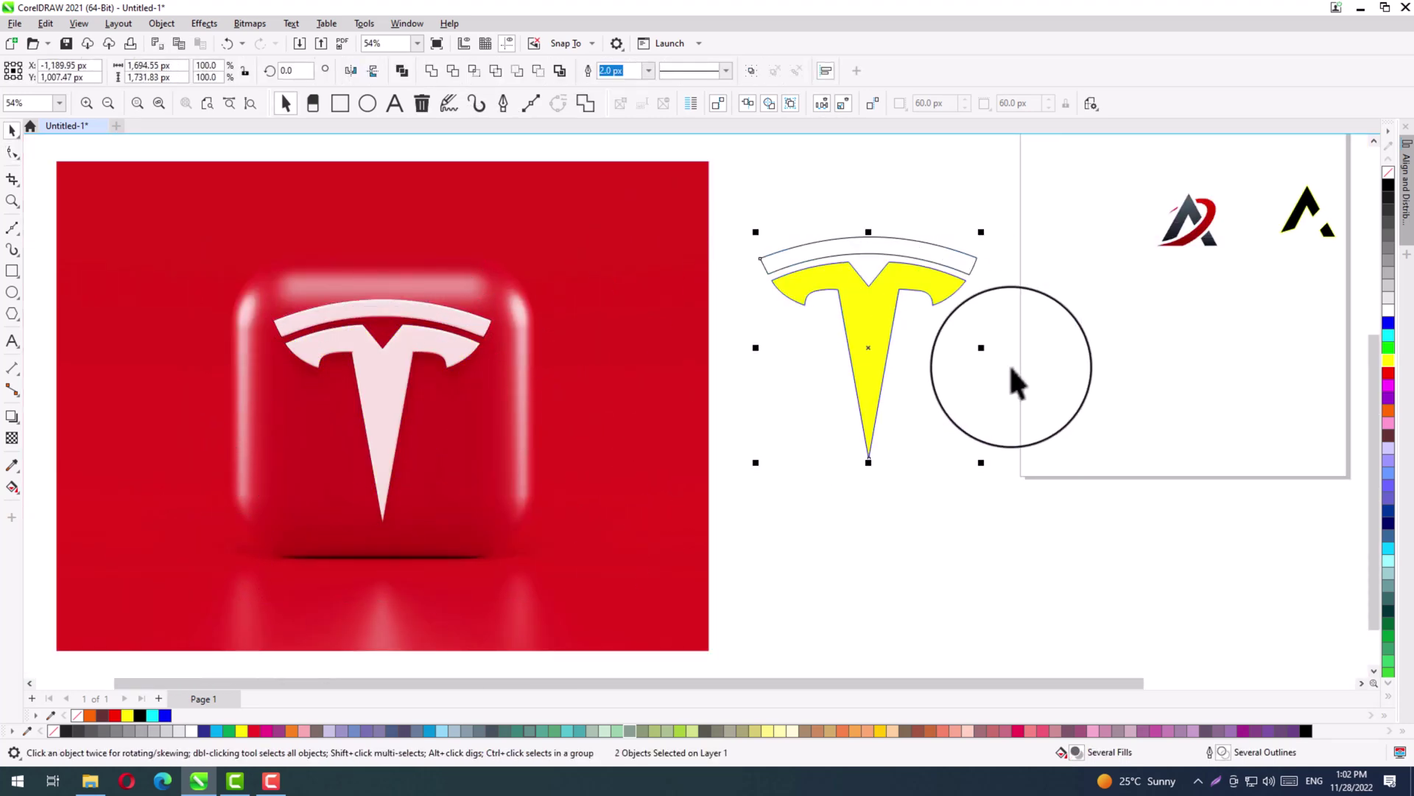
Fill the traced Tesla T and arc with black, and delete the red Tesla logo image.
{"action": "left_click", "coordinate": [1388, 188]}
{"action": "left_click", "coordinate": [457, 385]}
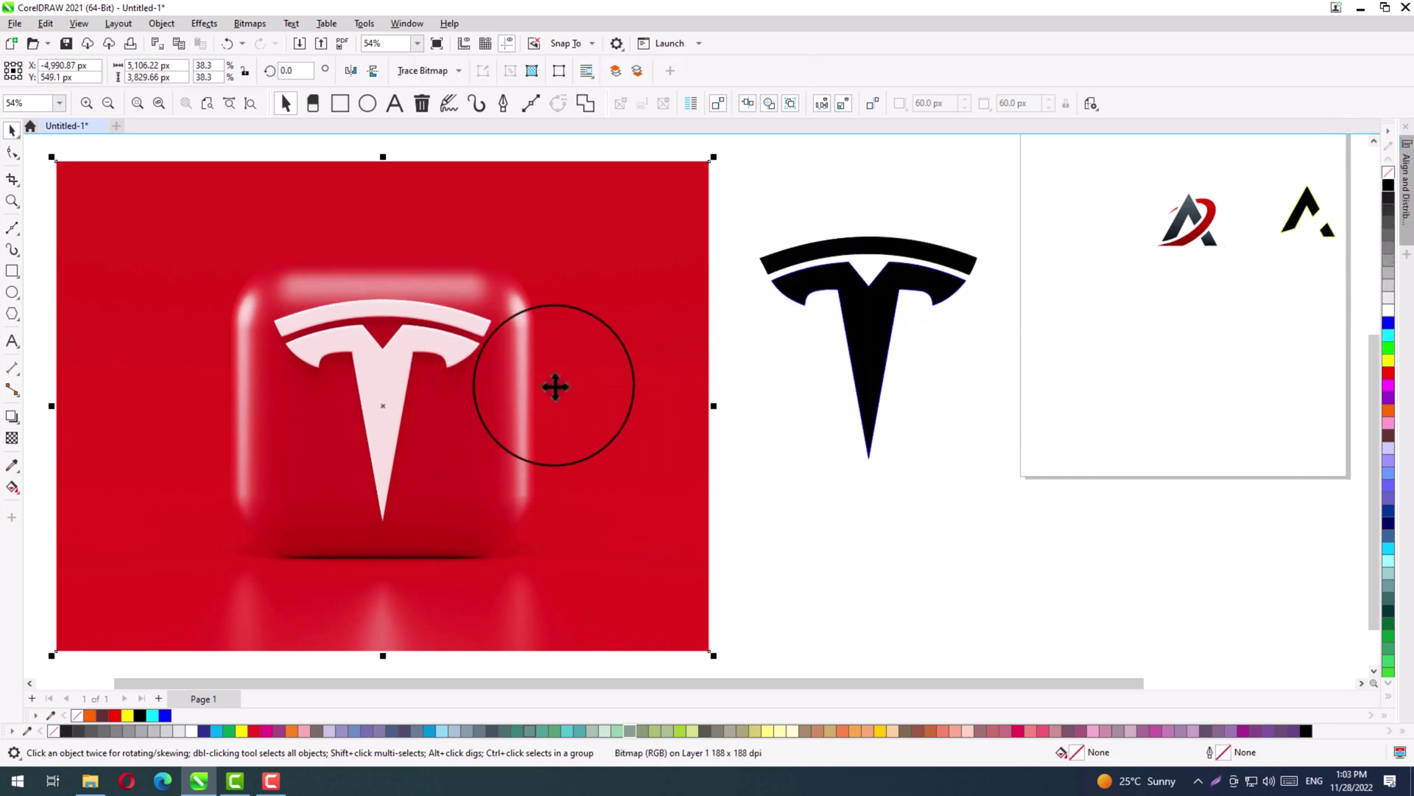
{"action": "left_click", "coordinate": [777, 368]}
{"action": "left_click", "coordinate": [524, 390]}
{"action": "key", "text": "Delete"}
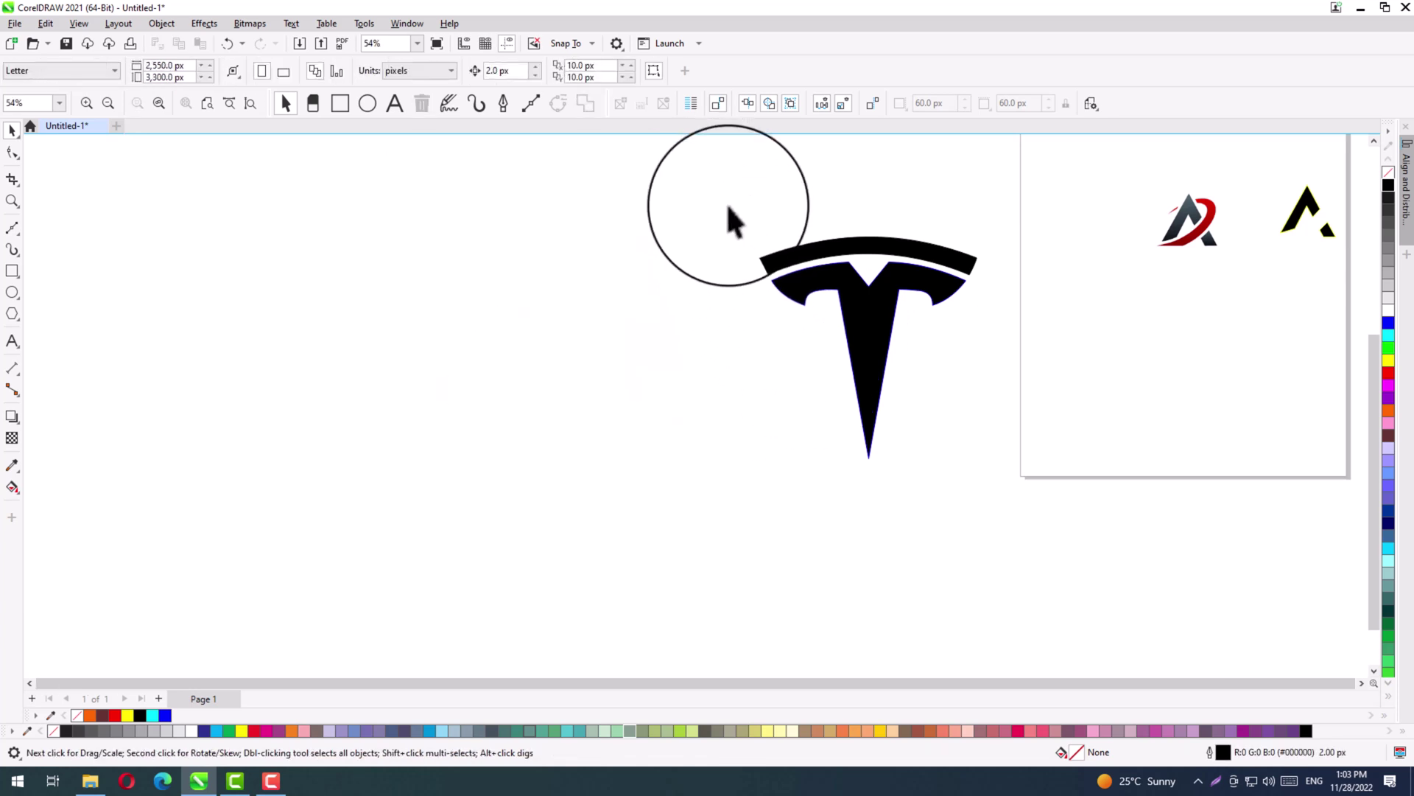
Move the black Tesla tracing onto the page below the traced A, and shift the A logo image away from the traced shapes.
{"action": "left_click_drag", "start_coordinate": [718, 199], "coordinate": [906, 404]}
{"action": "mouse_move", "coordinate": [895, 328]}
{"action": "left_mouse_down"}
{"action": "mouse_move", "coordinate": [912, 354]}
{"action": "mouse_move", "coordinate": [1231, 341]}
{"action": "mouse_move", "coordinate": [1285, 302]}
{"action": "left_mouse_up"}
{"action": "left_click", "coordinate": [1151, 229]}
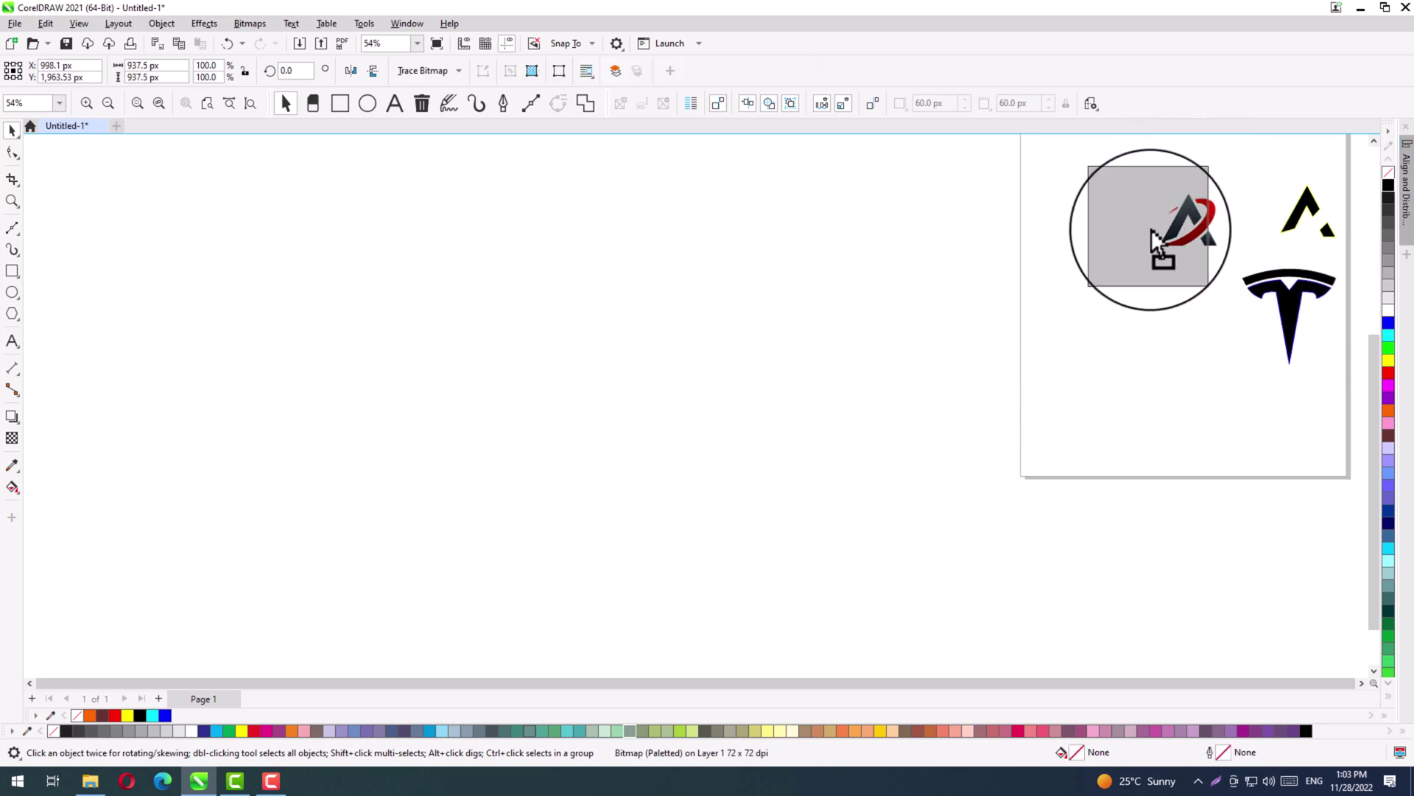
{"action": "left_click_drag", "start_coordinate": [1157, 240], "coordinate": [1197, 258]}
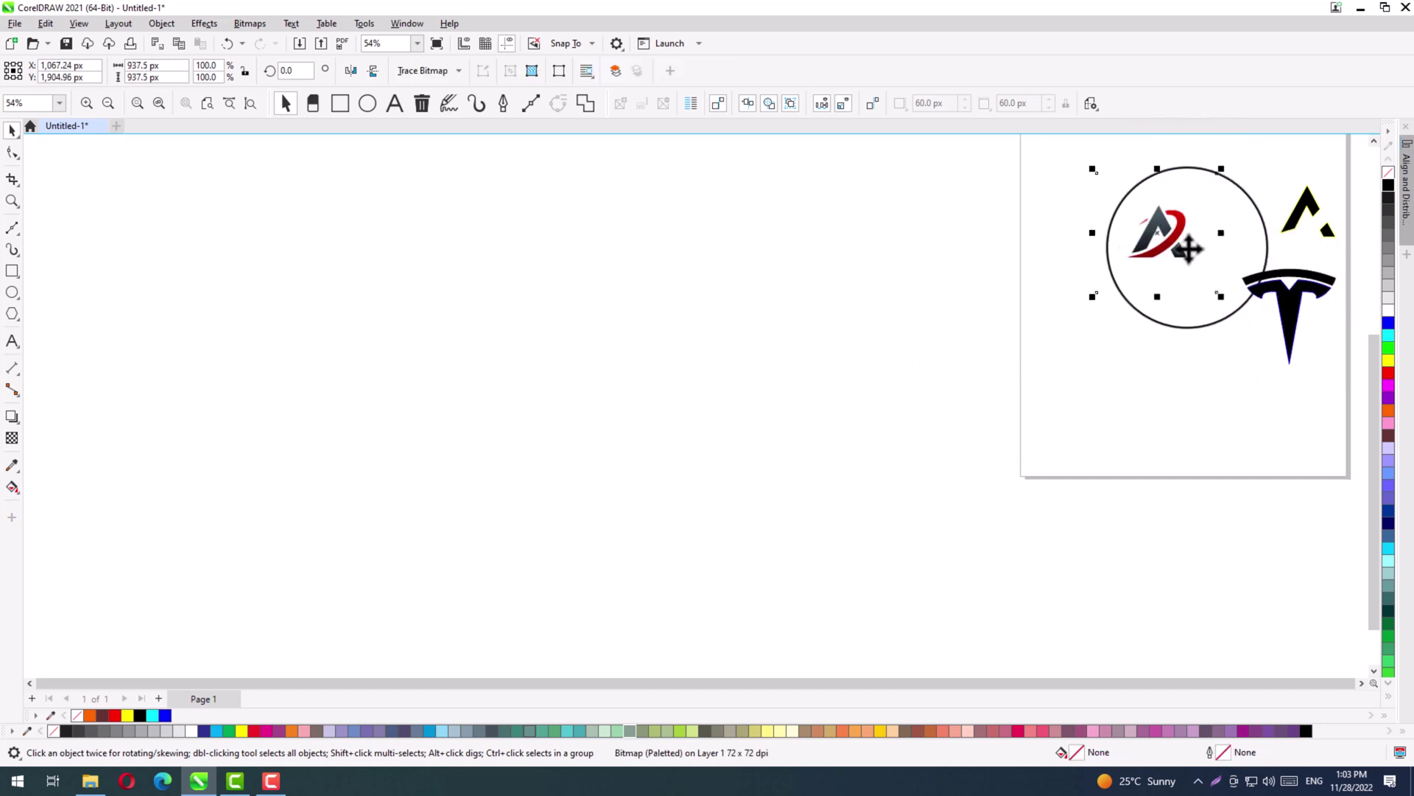
{"action": "key", "text": "F2"}
{"action": "left_click_drag", "start_coordinate": [1020, 153], "coordinate": [1238, 326]}
{"action": "key", "text": "F2"}
{"action": "left_click_drag", "start_coordinate": [657, 272], "coordinate": [1082, 580]}
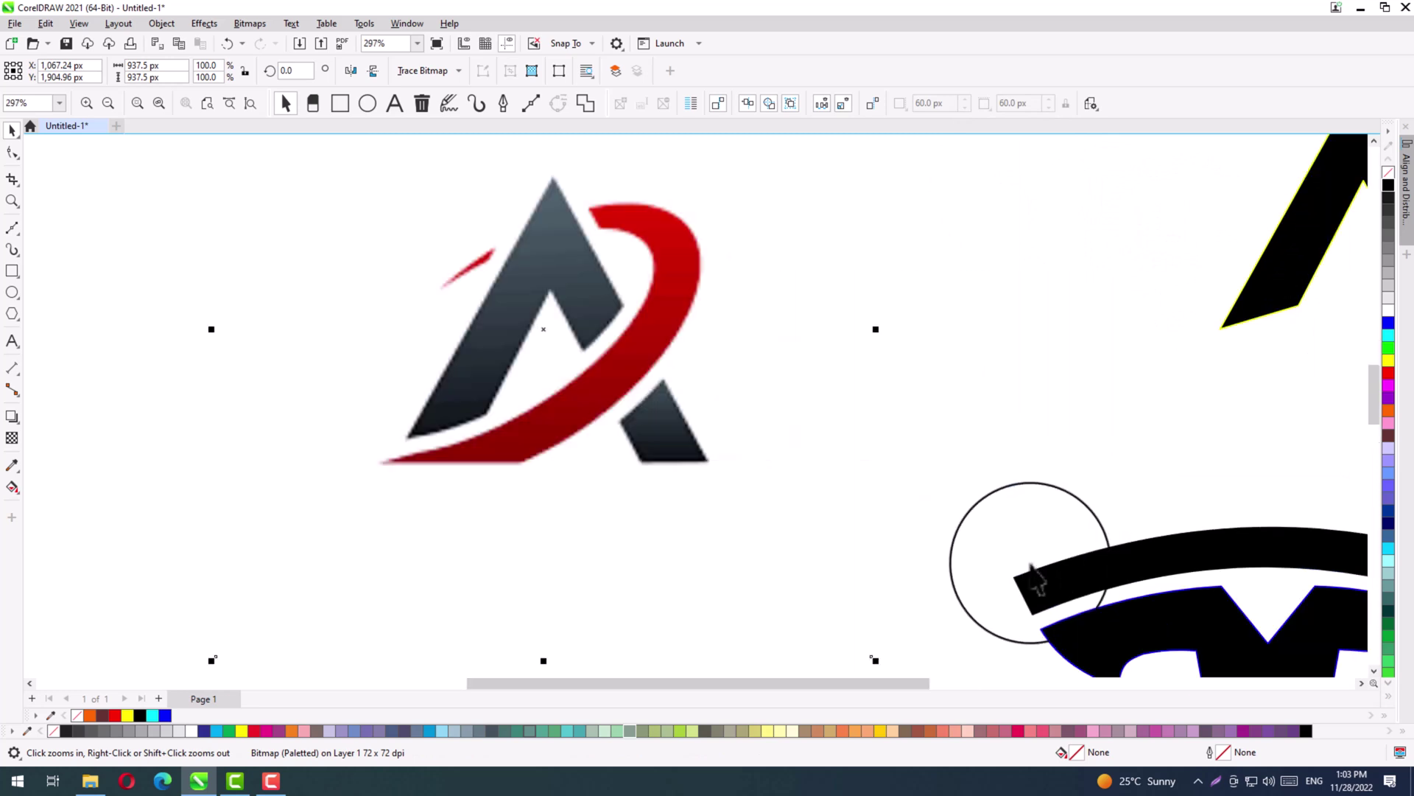
{"action": "left_click", "coordinate": [12, 229]}
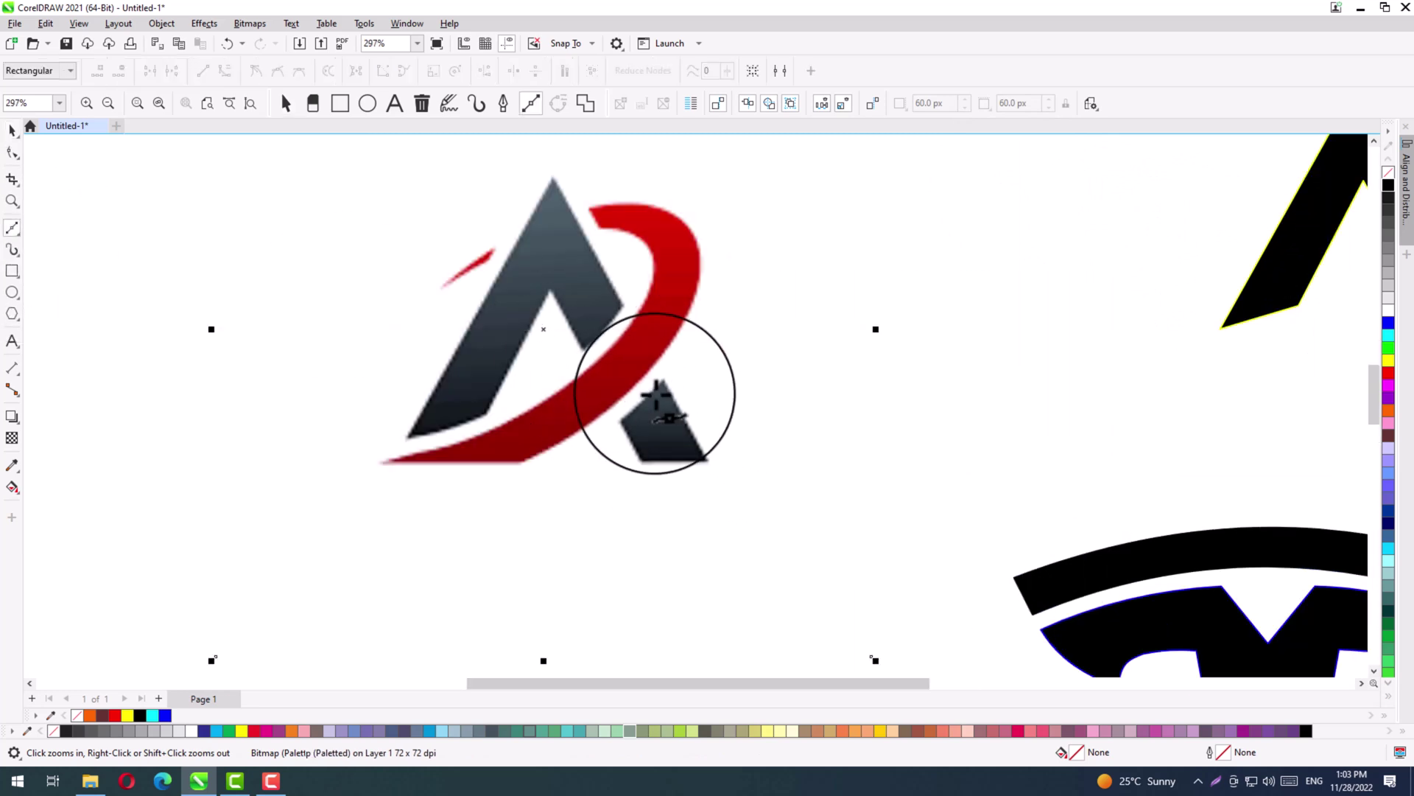
{"action": "left_click", "coordinate": [382, 463]}
{"action": "left_click", "coordinate": [522, 466]}
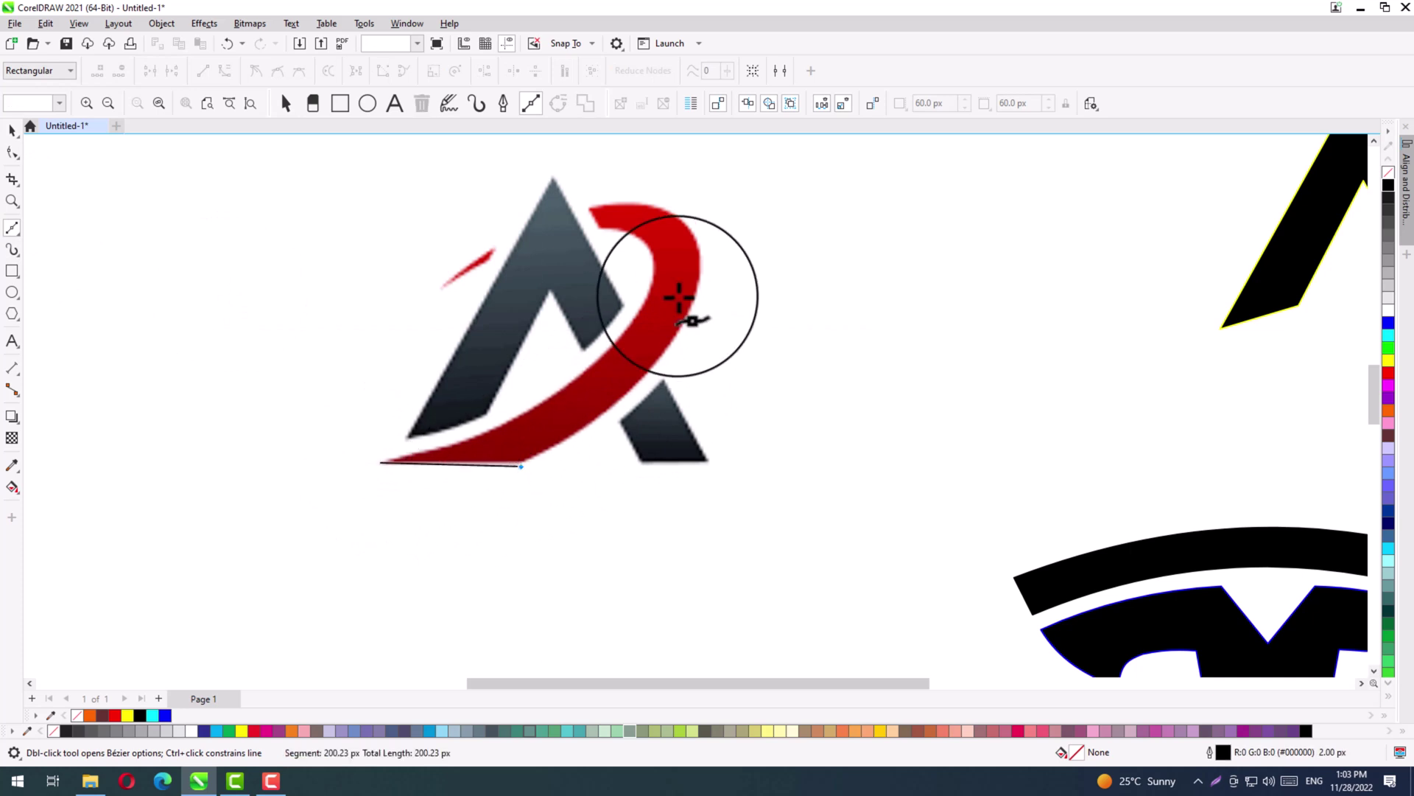
{"action": "left_click", "coordinate": [588, 200]}
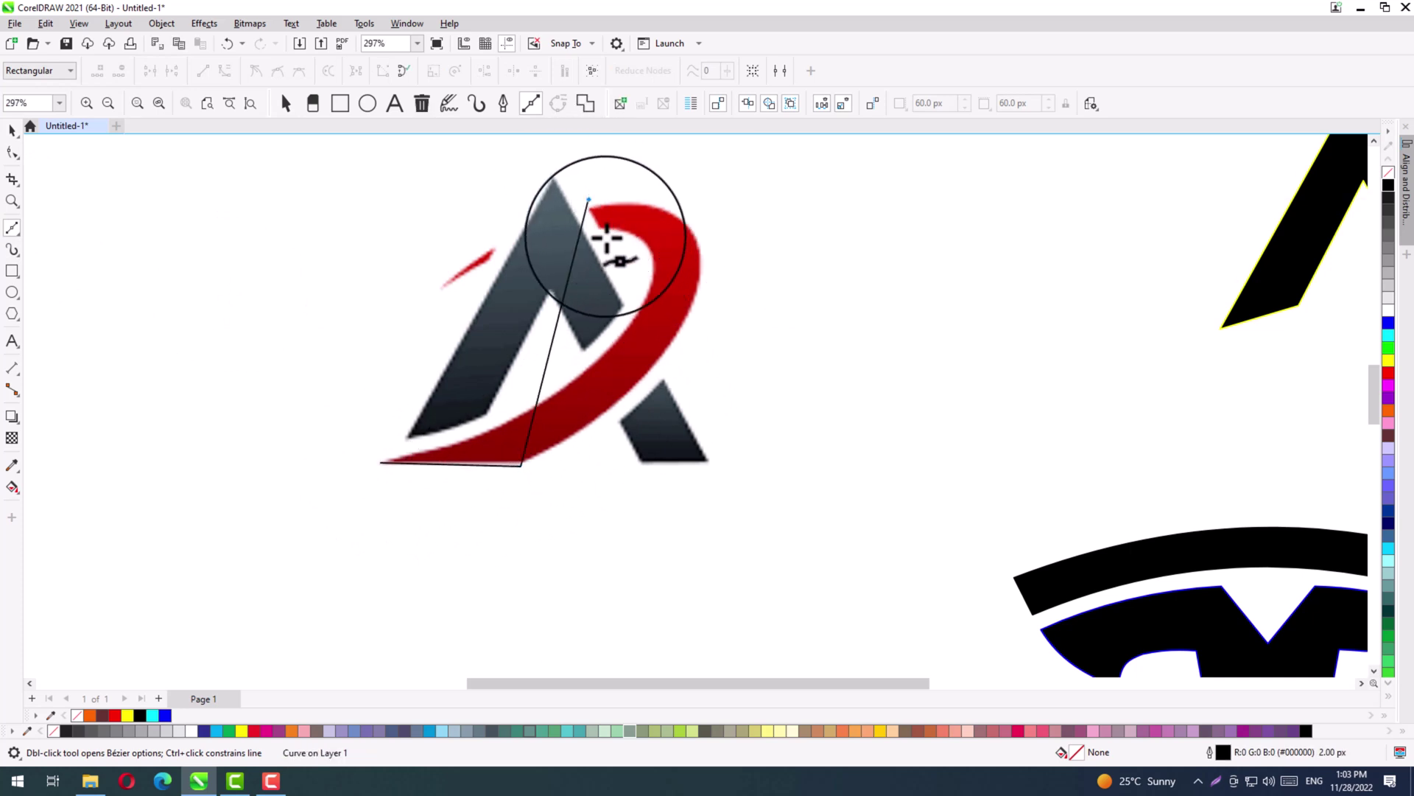
{"action": "double_click", "coordinate": [604, 233]}
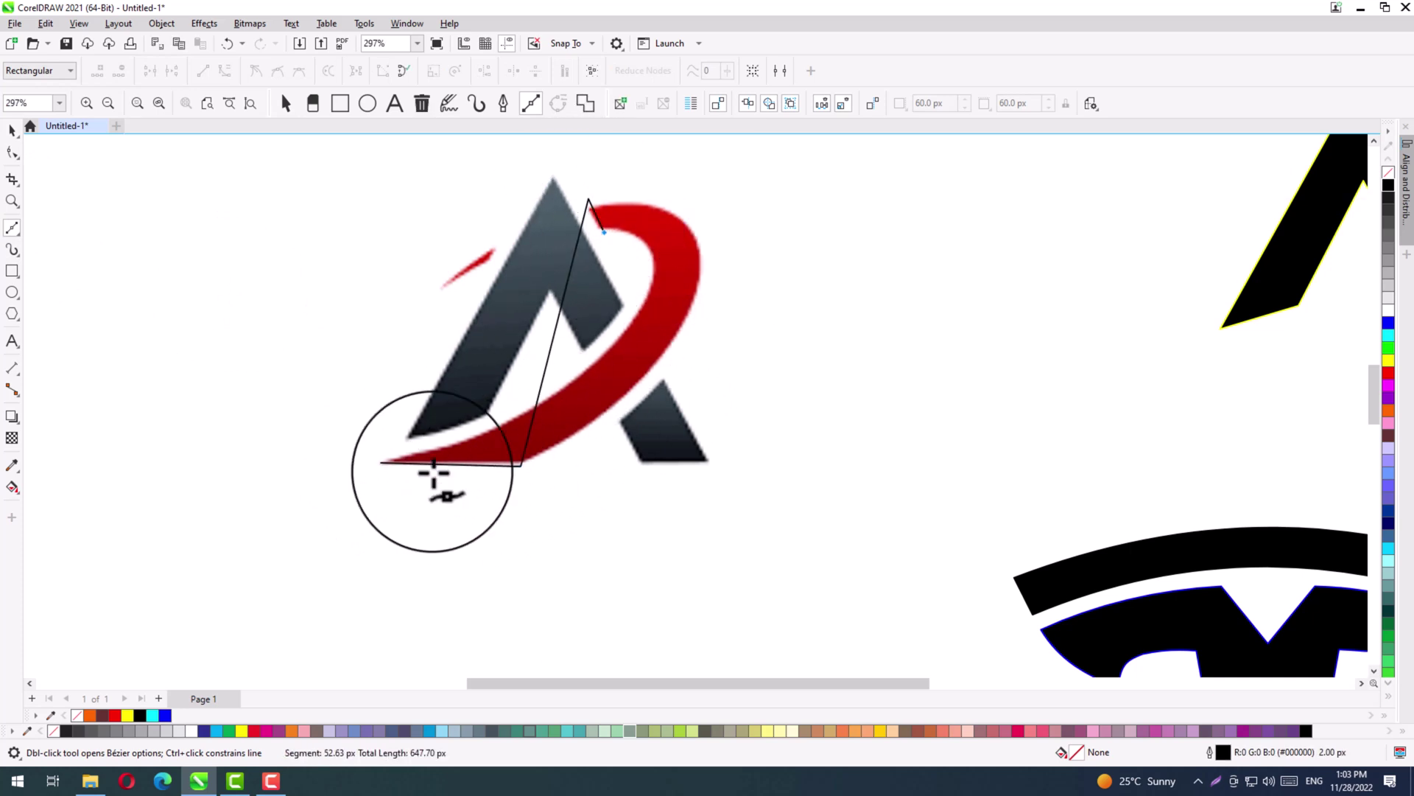
{"action": "left_click", "coordinate": [380, 464]}
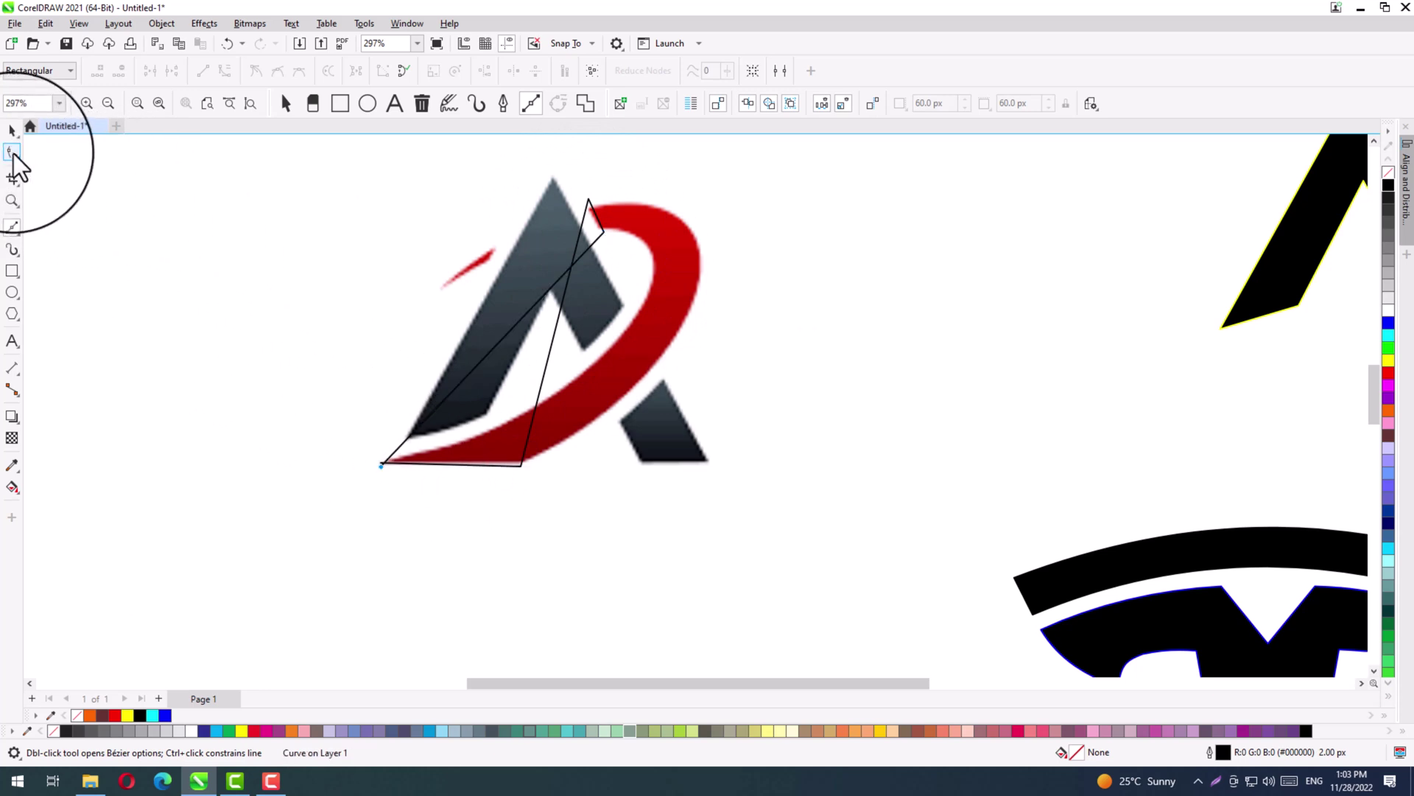
{"action": "key", "text": "ctrl+z"}
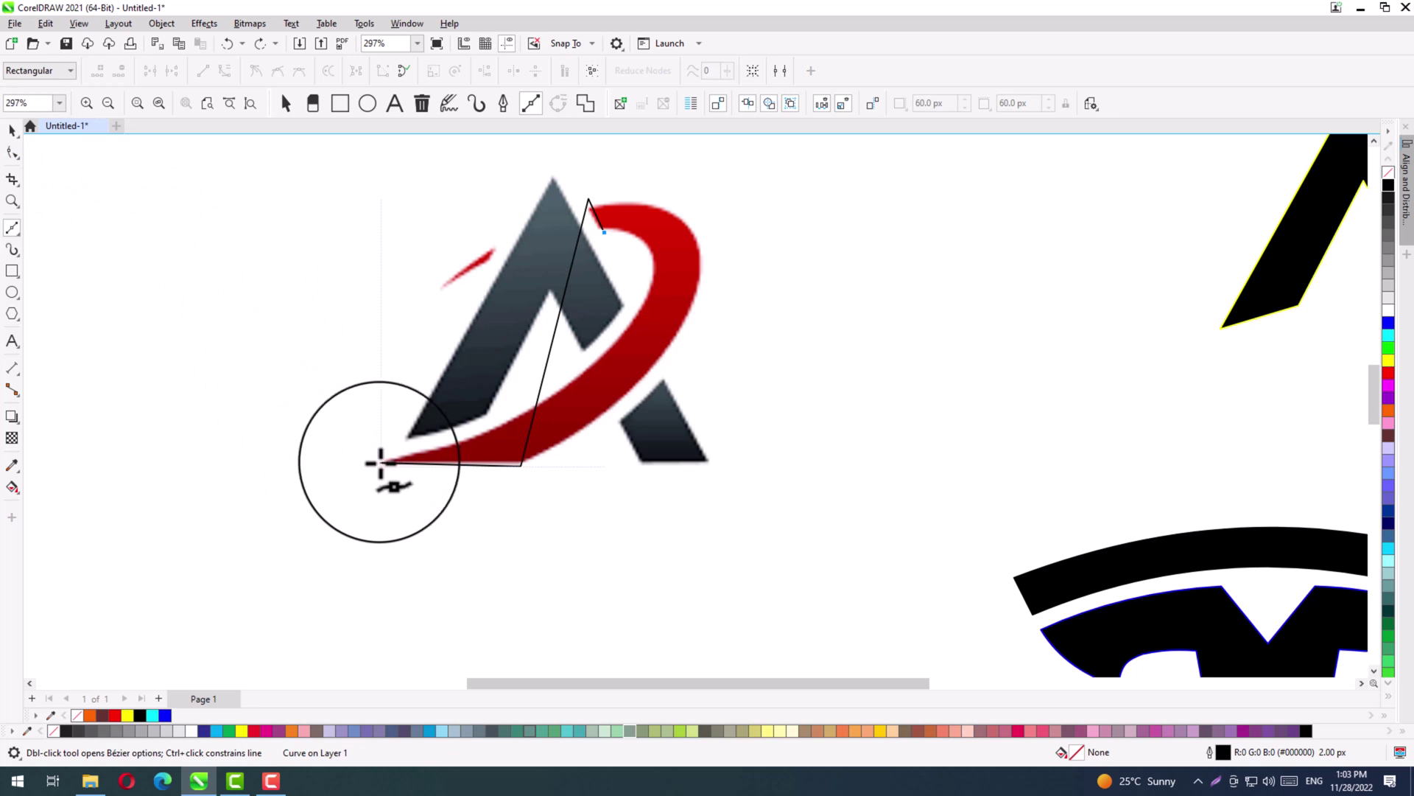
{"action": "key", "text": "space"}
{"action": "key", "text": "Delete"}
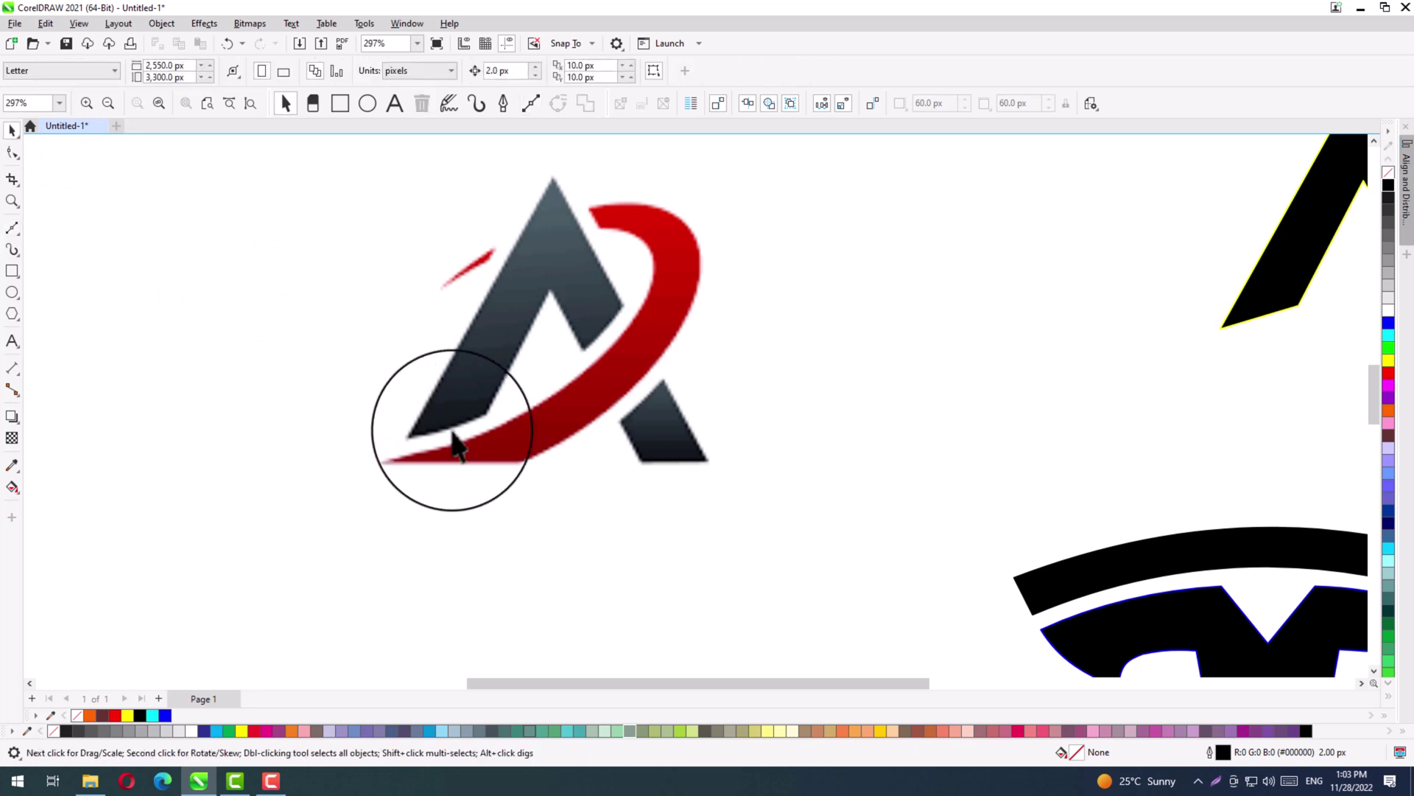
Draw a closed four-node Bézier outline through the corners of the A logo's red swoosh, starting and ending at its pointed tip.
{"action": "left_click", "coordinate": [12, 228]}
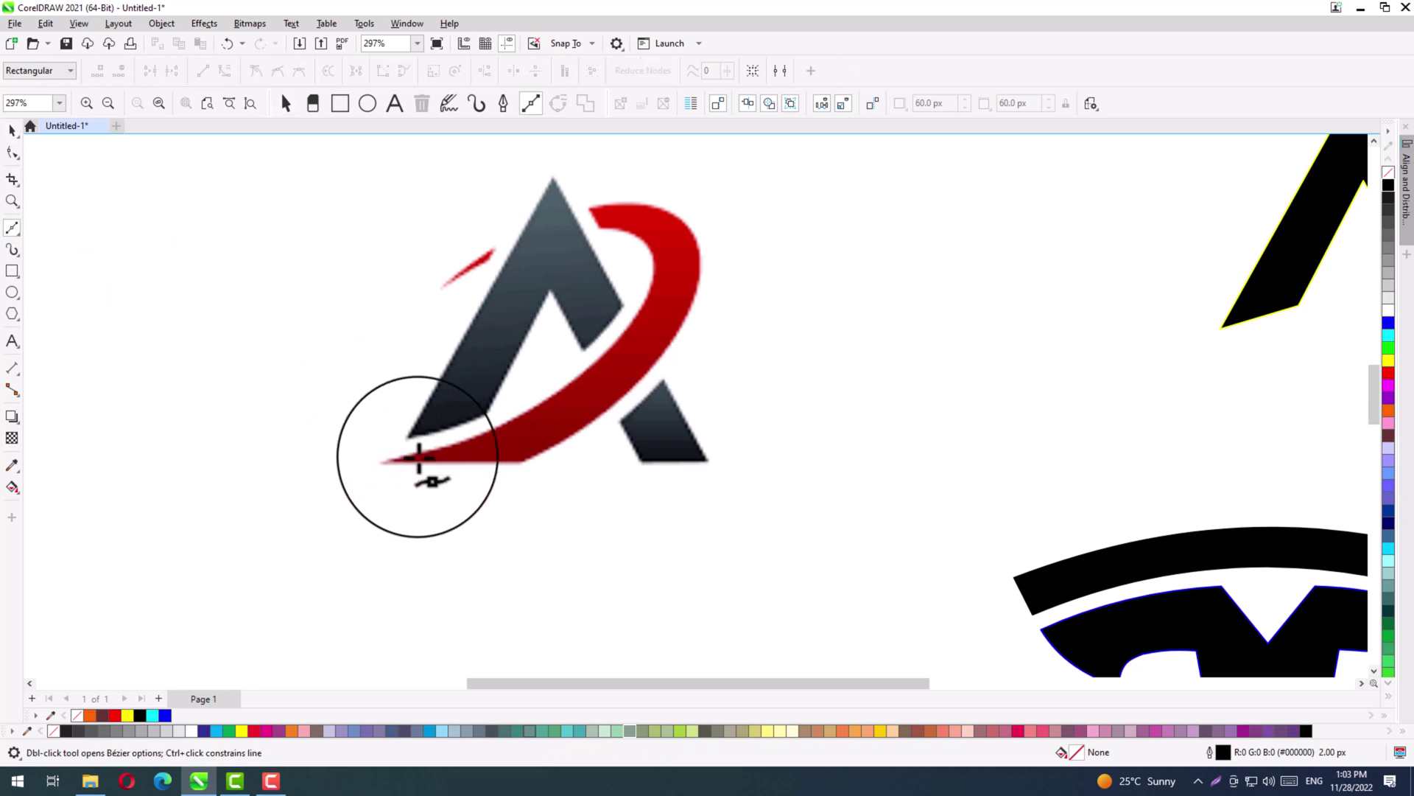
{"action": "left_click", "coordinate": [380, 464]}
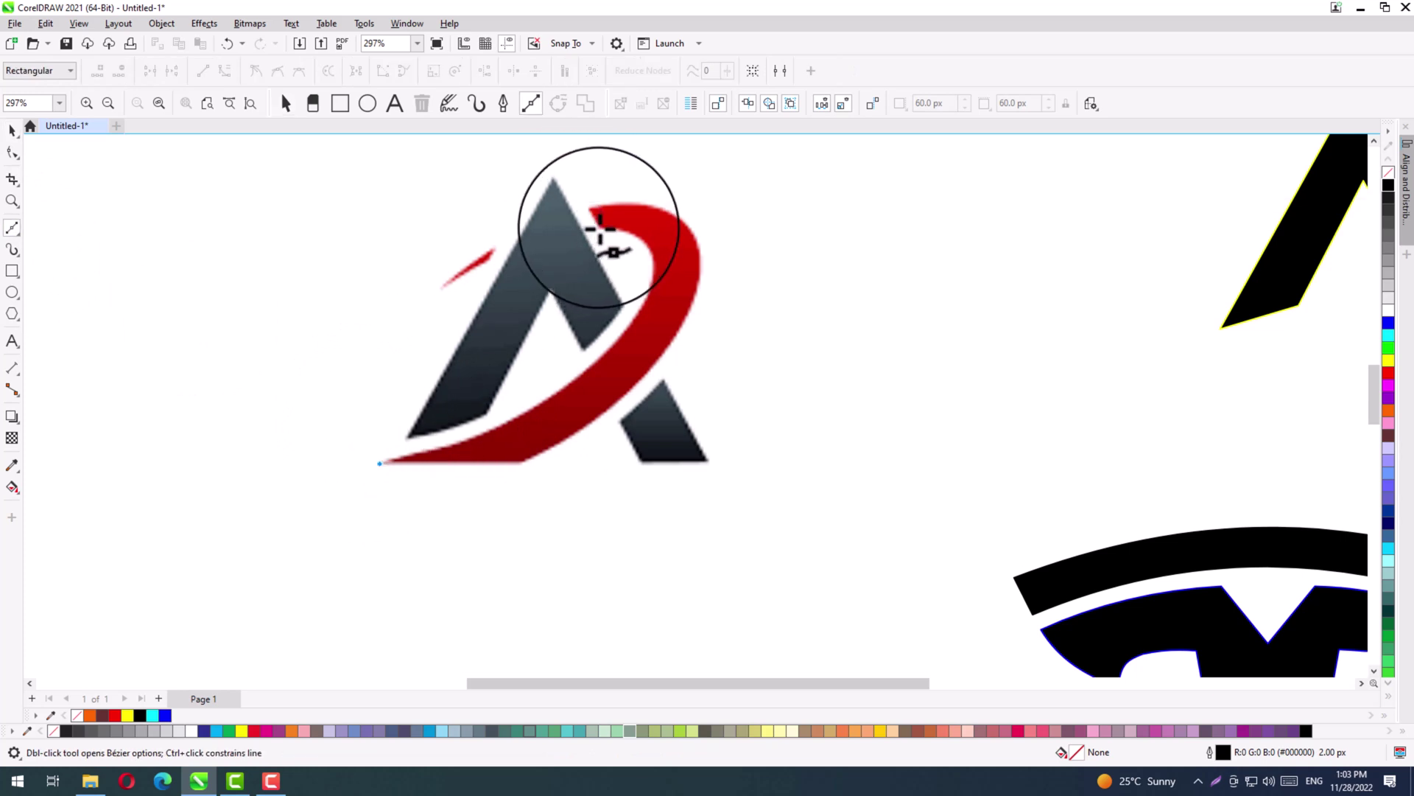
{"action": "left_click", "coordinate": [588, 198]}
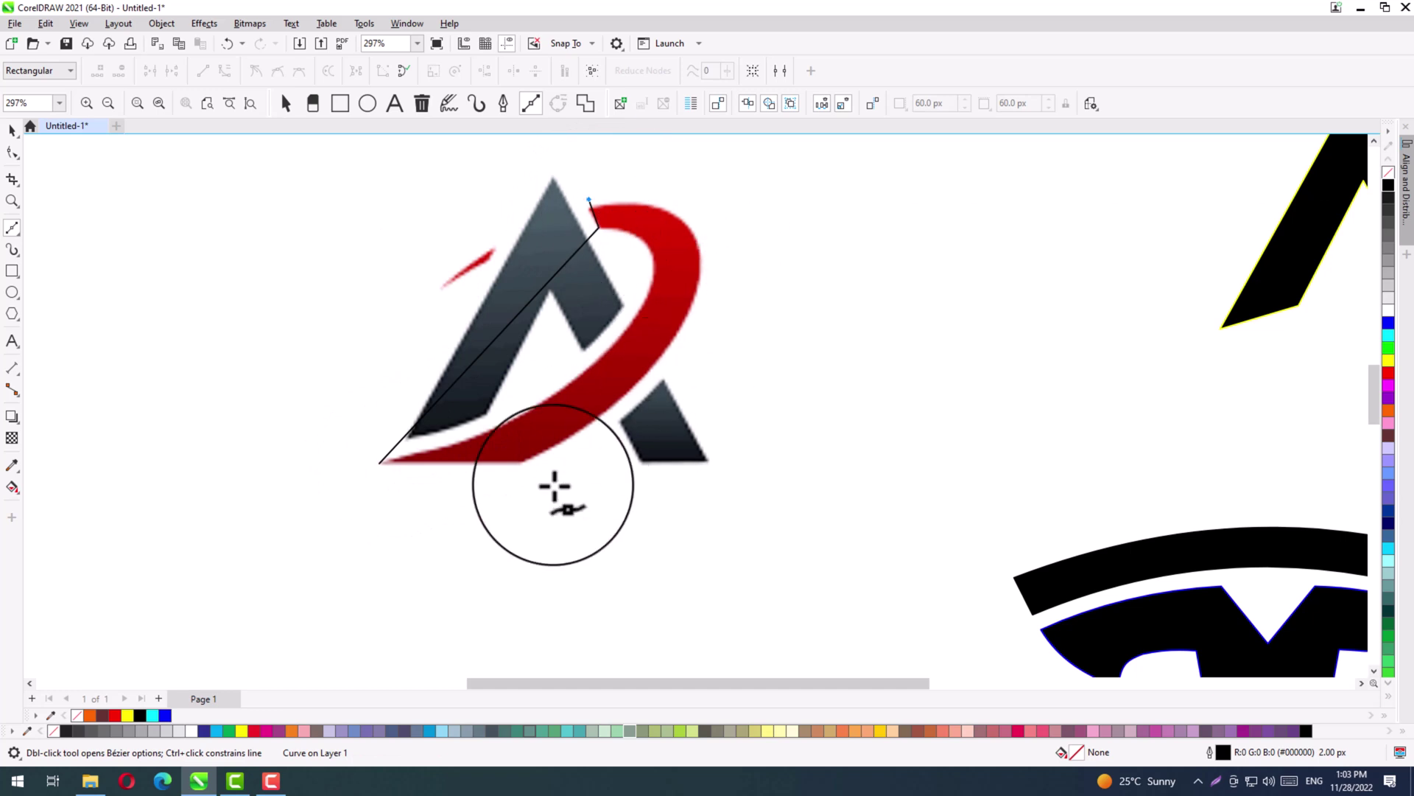
{"action": "left_click", "coordinate": [525, 464]}
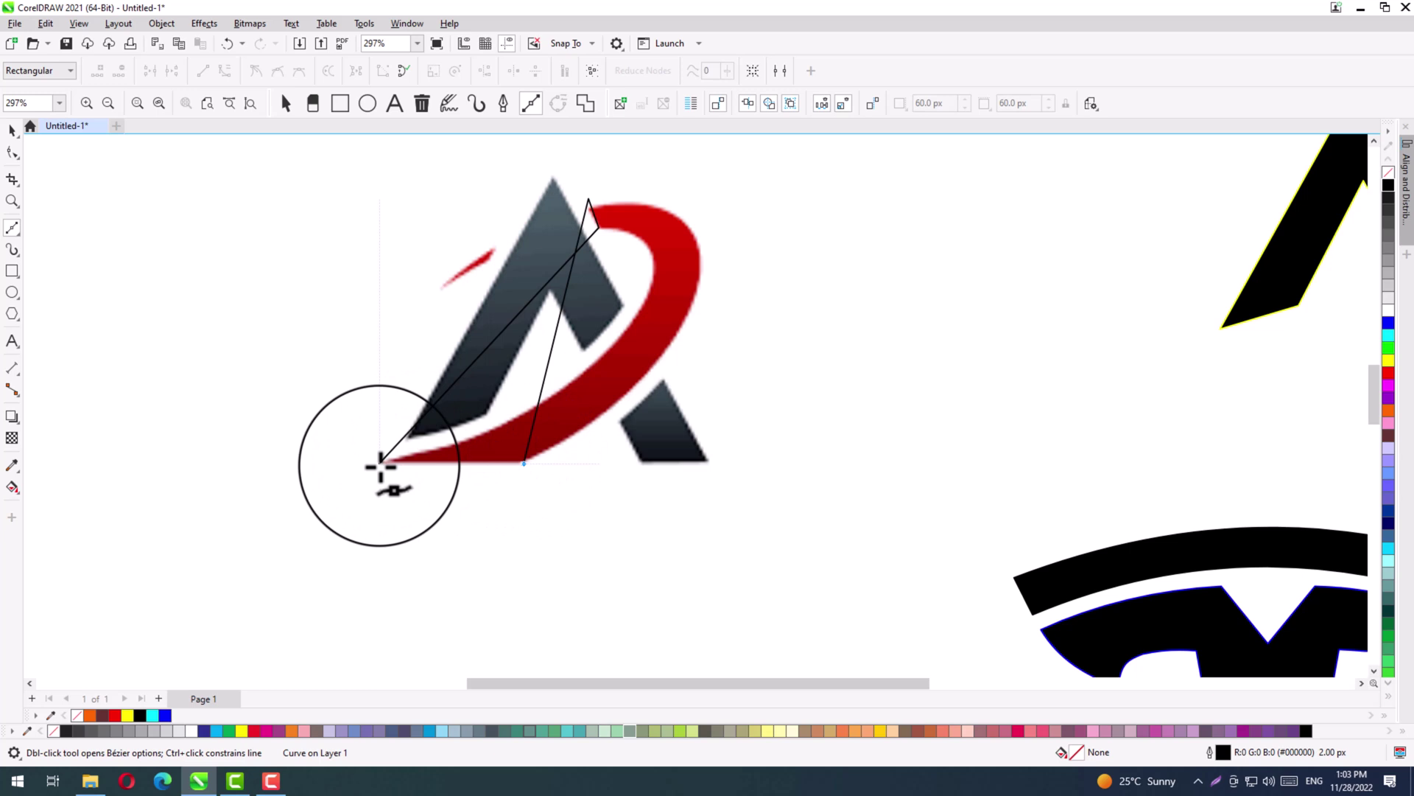
{"action": "left_click", "coordinate": [380, 463]}
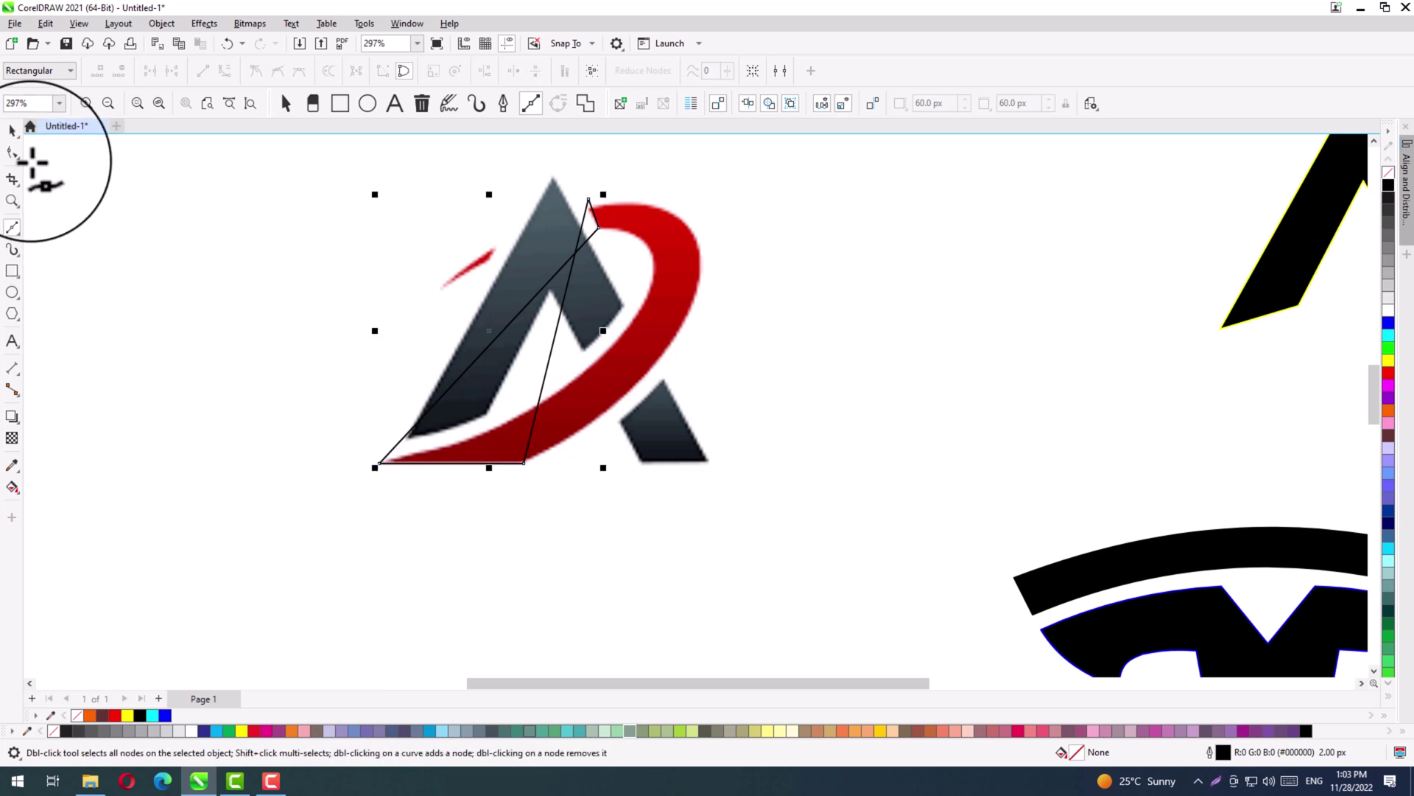
Convert the swoosh outline's segments to curves and bend its outer edge outward along the red shape.
{"action": "left_click", "coordinate": [11, 152]}
{"action": "left_click_drag", "start_coordinate": [721, 170], "coordinate": [368, 486]}
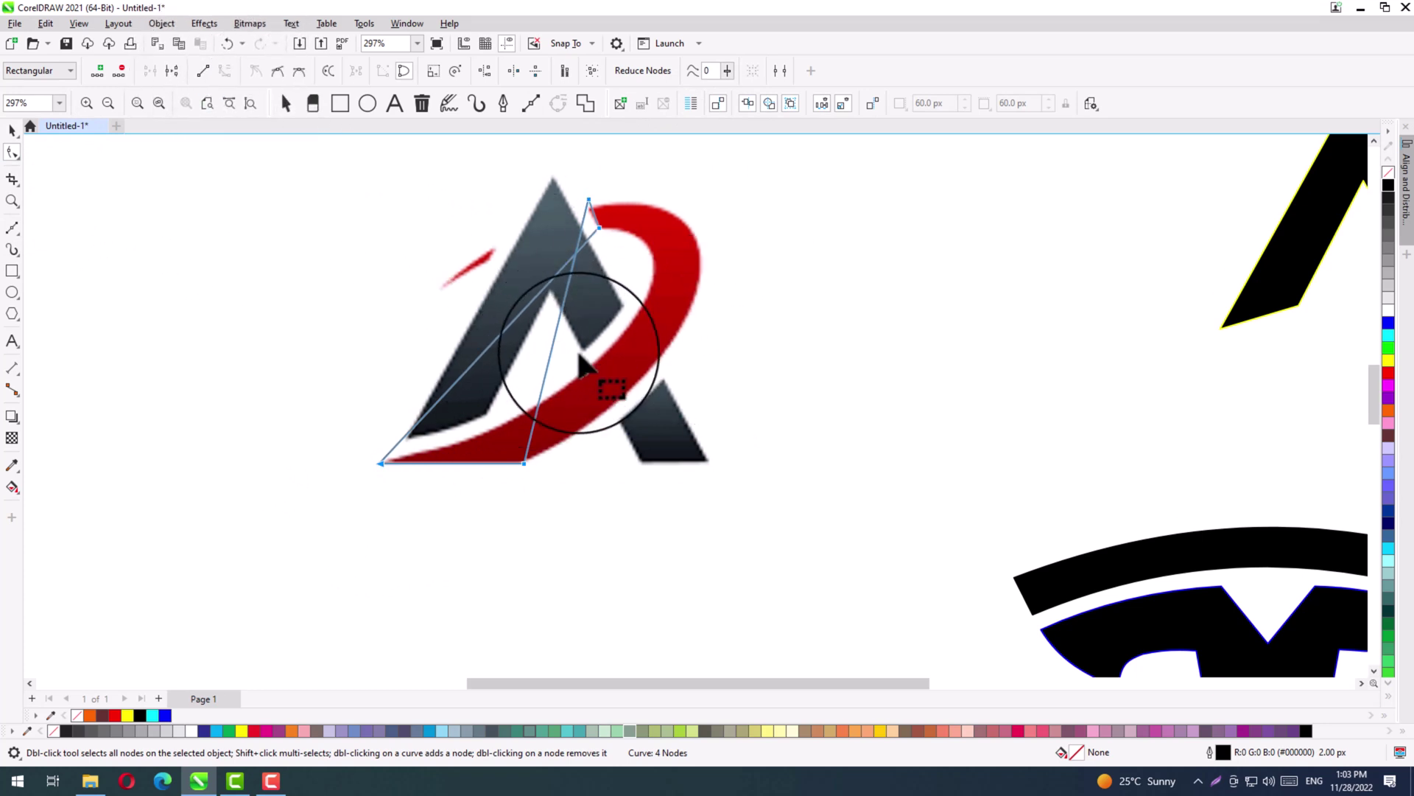
{"action": "left_click_drag", "start_coordinate": [557, 340], "coordinate": [672, 333]}
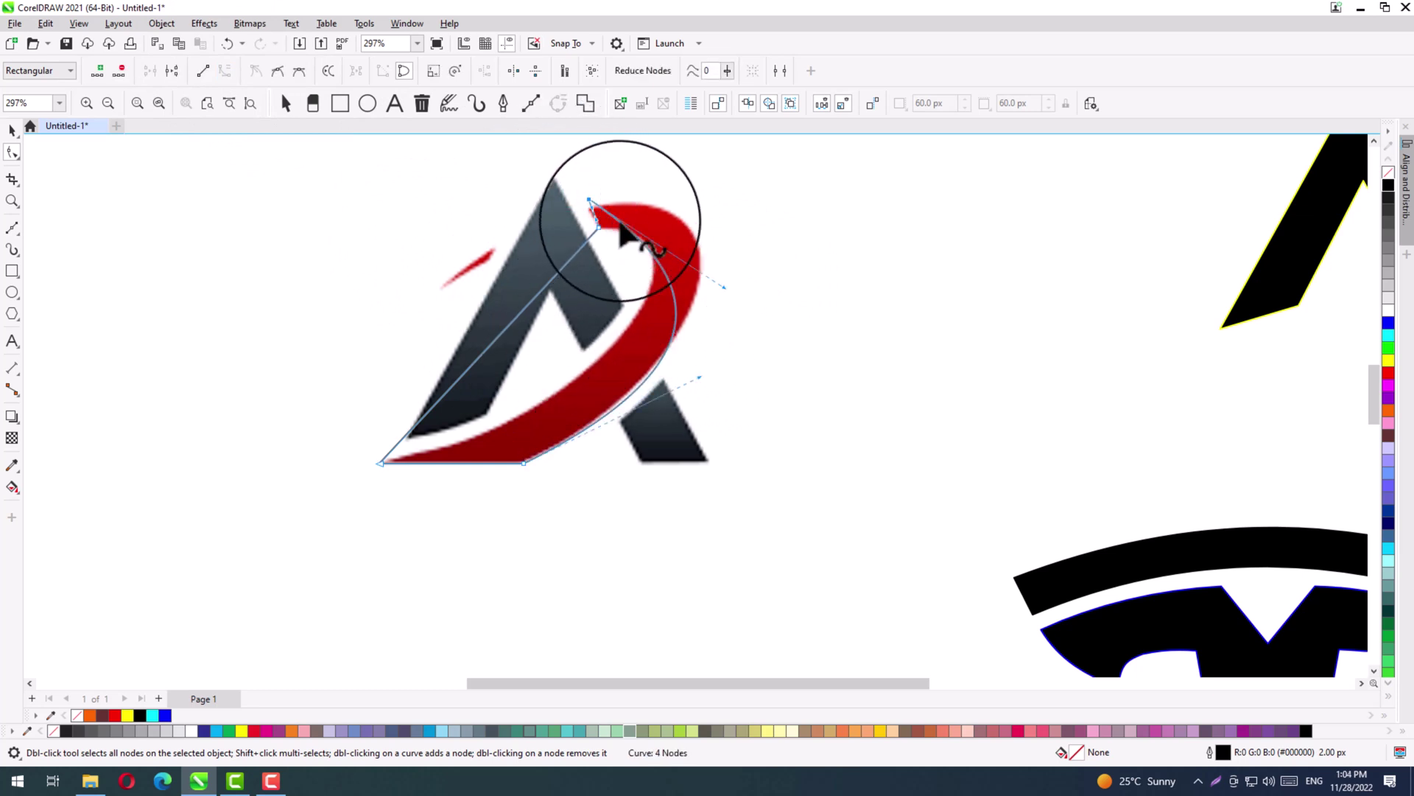
Align the two corner nodes at the swoosh's upper end with the logo and convert the segment between them to a straight line.
{"action": "key", "text": "z"}
{"action": "left_click_drag", "start_coordinate": [663, 252], "coordinate": [525, 181]}
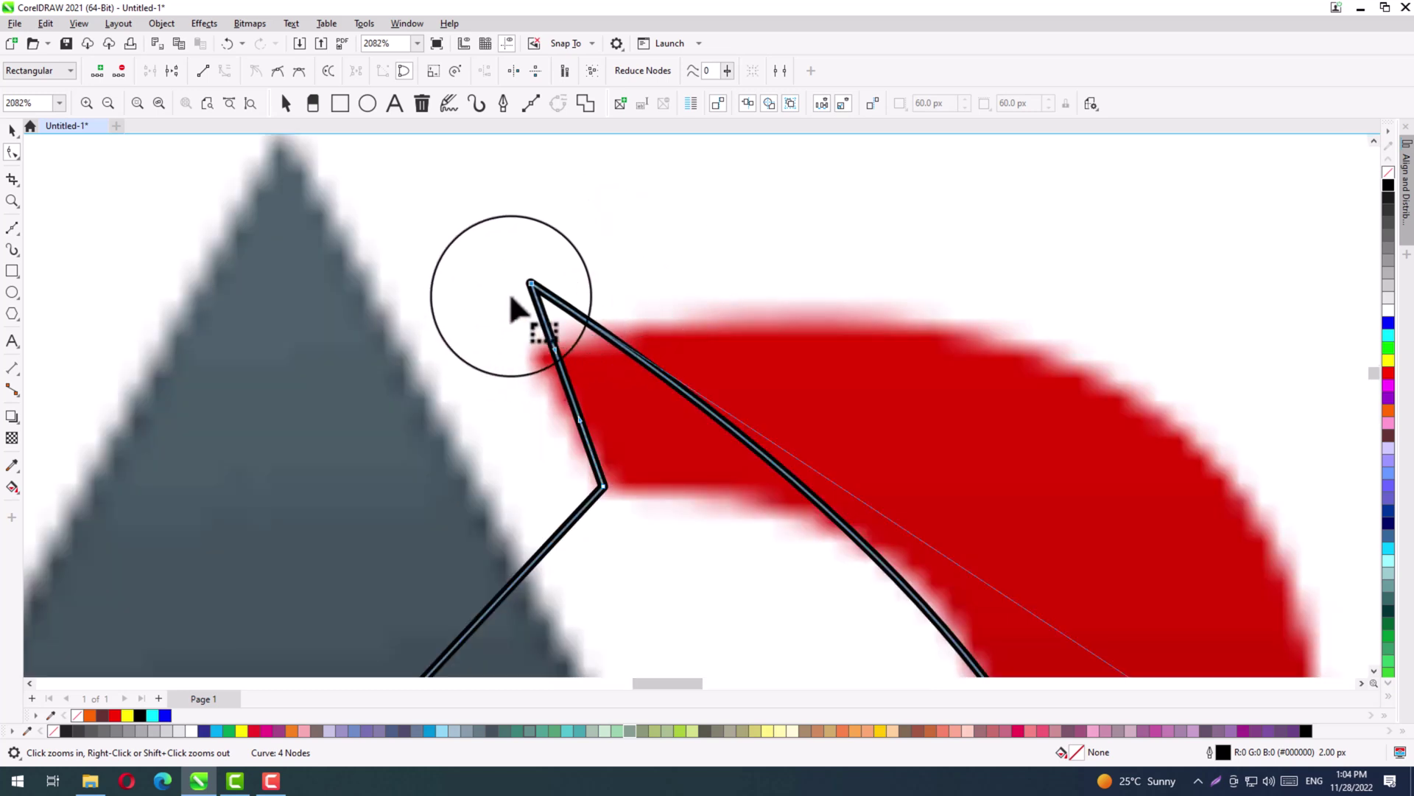
{"action": "left_click_drag", "start_coordinate": [529, 286], "coordinate": [608, 489]}
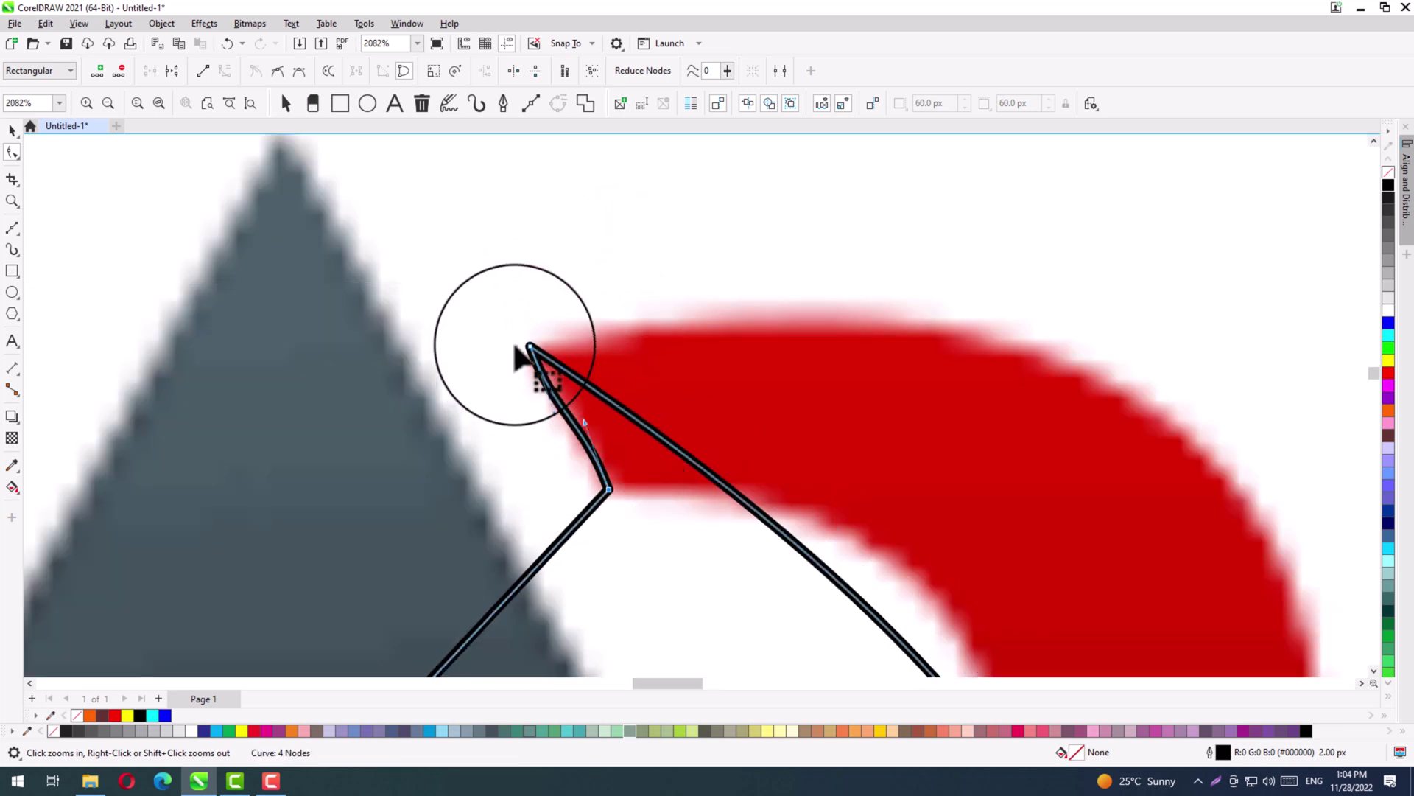
{"action": "left_click", "coordinate": [201, 70]}
Fit the swoosh outline's outer curve to the logo by adjusting the control handles at its upper and lower ends.
{"action": "scroll", "coordinate": [480, 276], "scroll_direction": "down", "scroll_amount": 6}
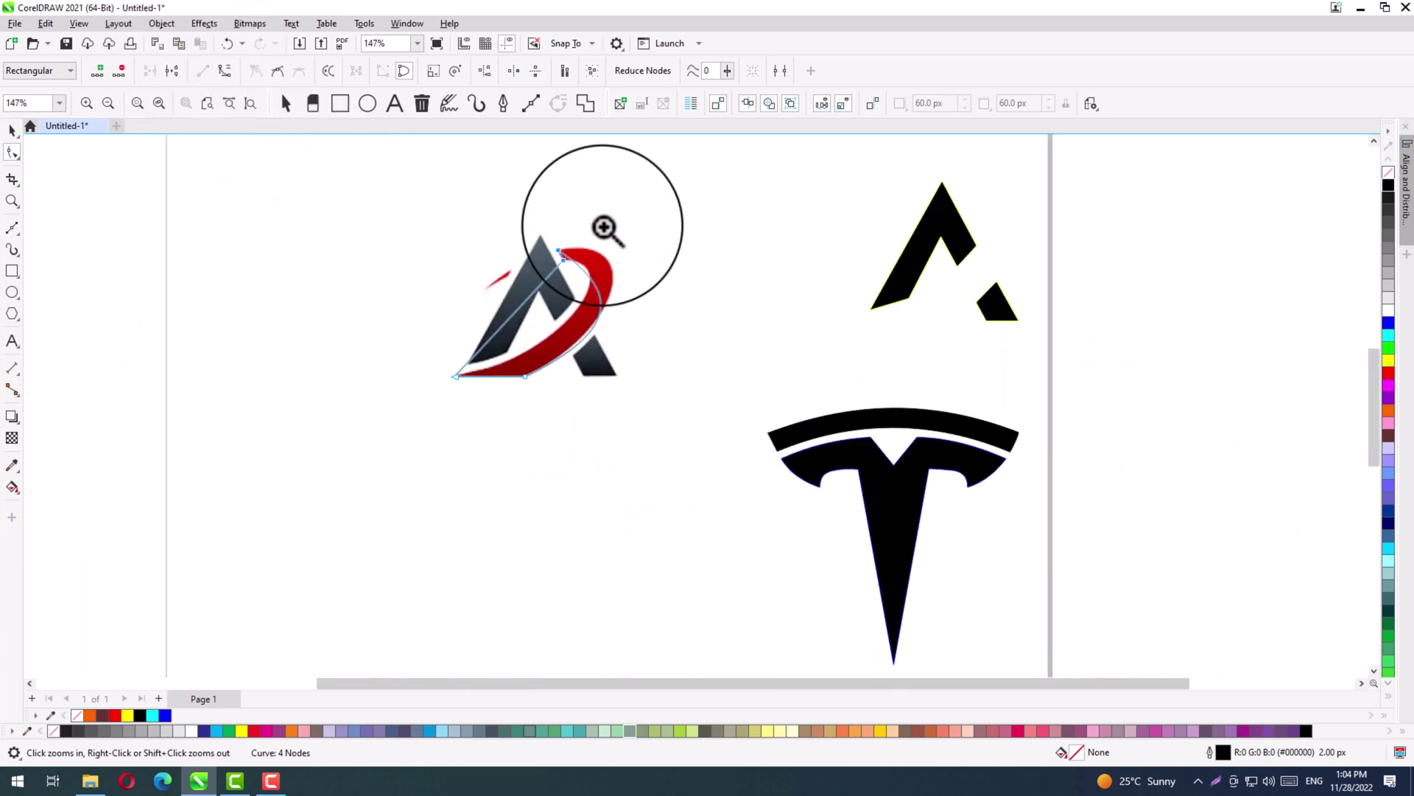
{"action": "left_click_drag", "start_coordinate": [637, 212], "coordinate": [445, 451]}
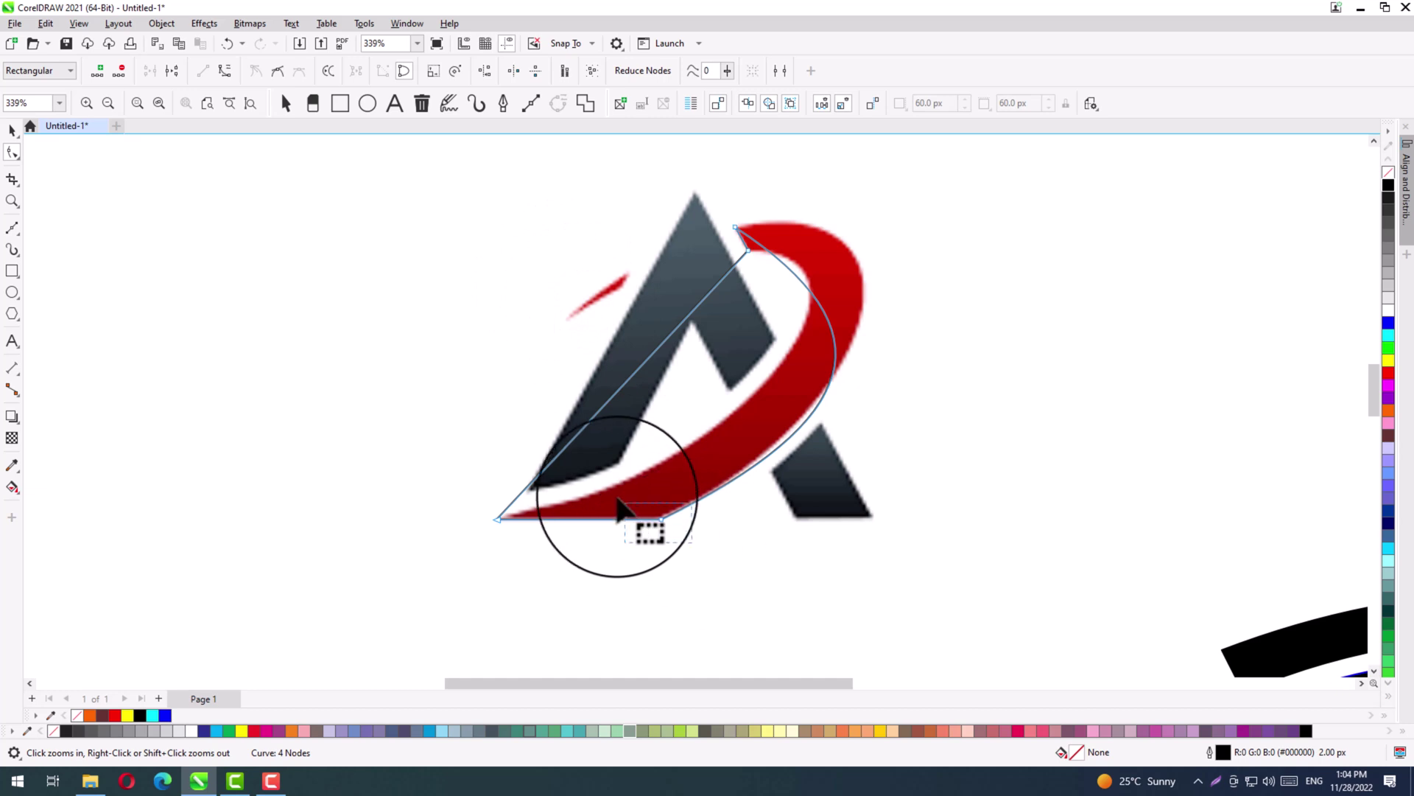
{"action": "left_click_drag", "start_coordinate": [704, 533], "coordinate": [616, 501]}
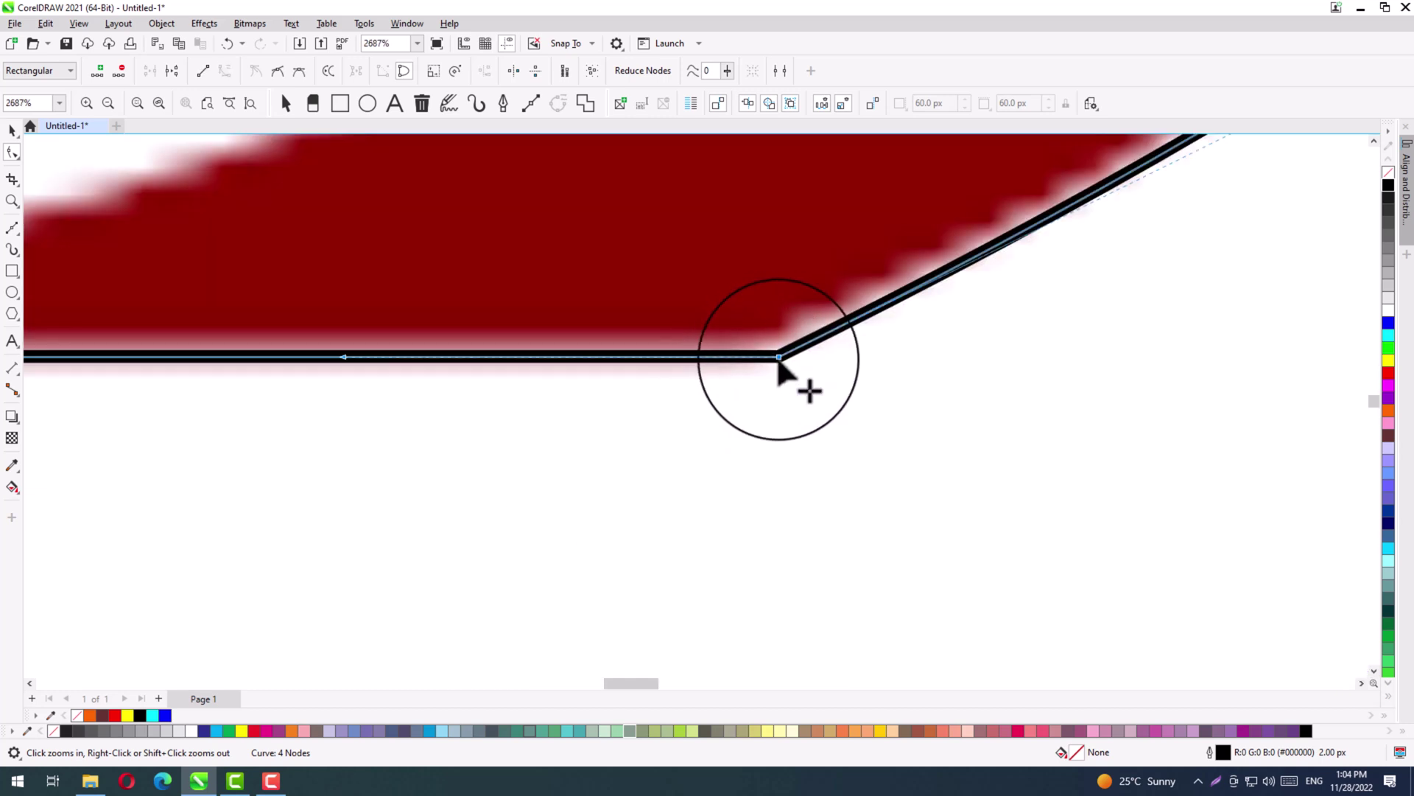
{"action": "scroll", "coordinate": [781, 361], "scroll_direction": "down", "scroll_amount": 8}
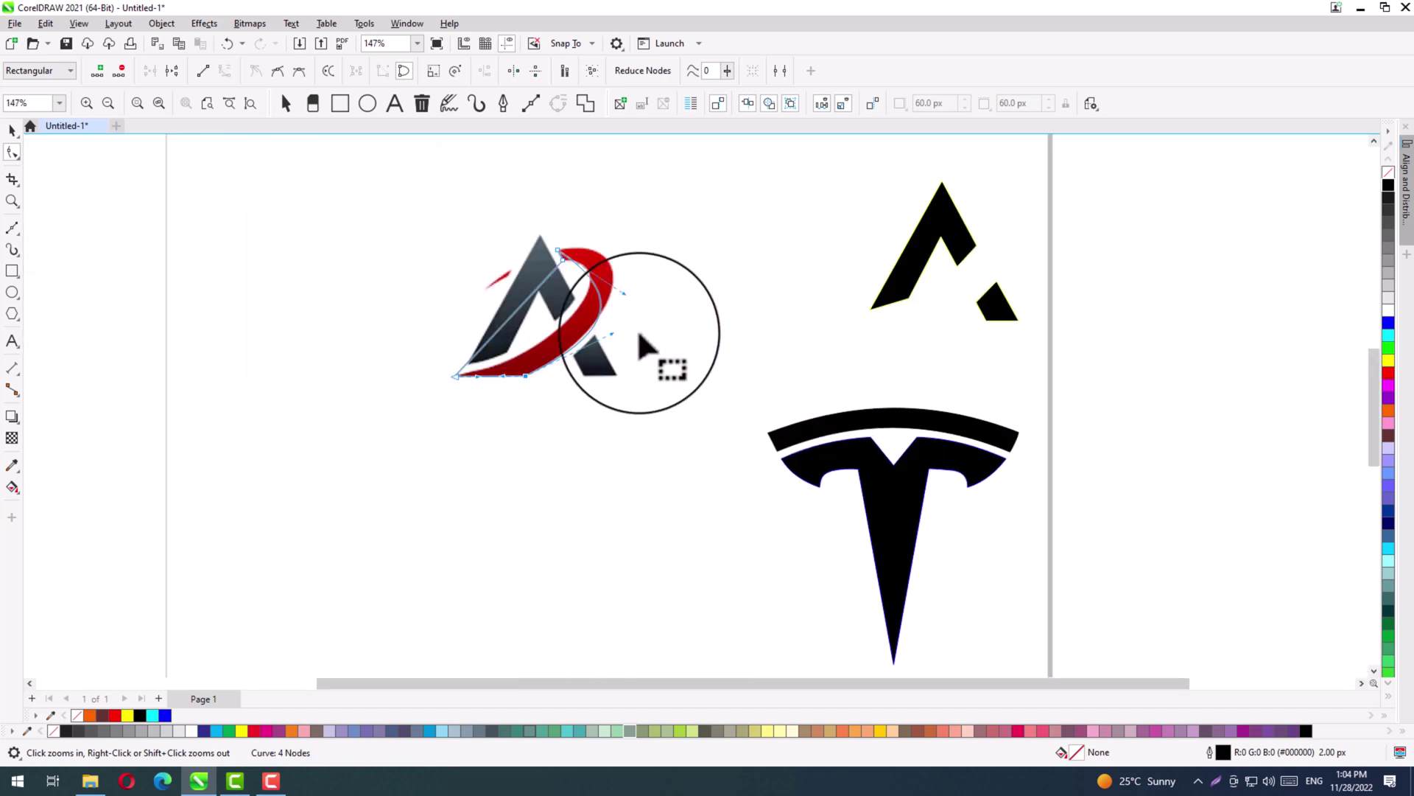
{"action": "left_click_drag", "start_coordinate": [631, 233], "coordinate": [464, 423]}
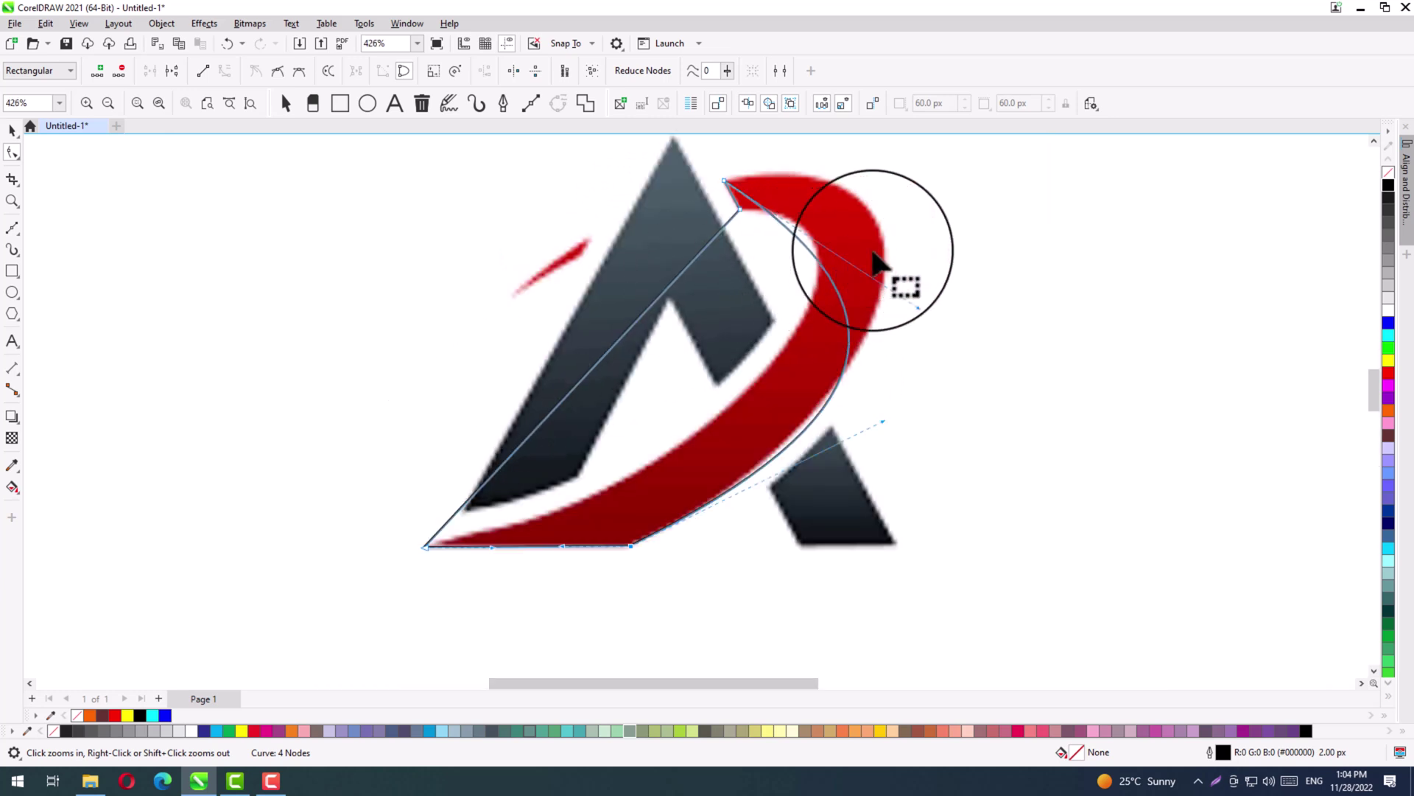
{"action": "left_click_drag", "start_coordinate": [919, 308], "coordinate": [1004, 220]}
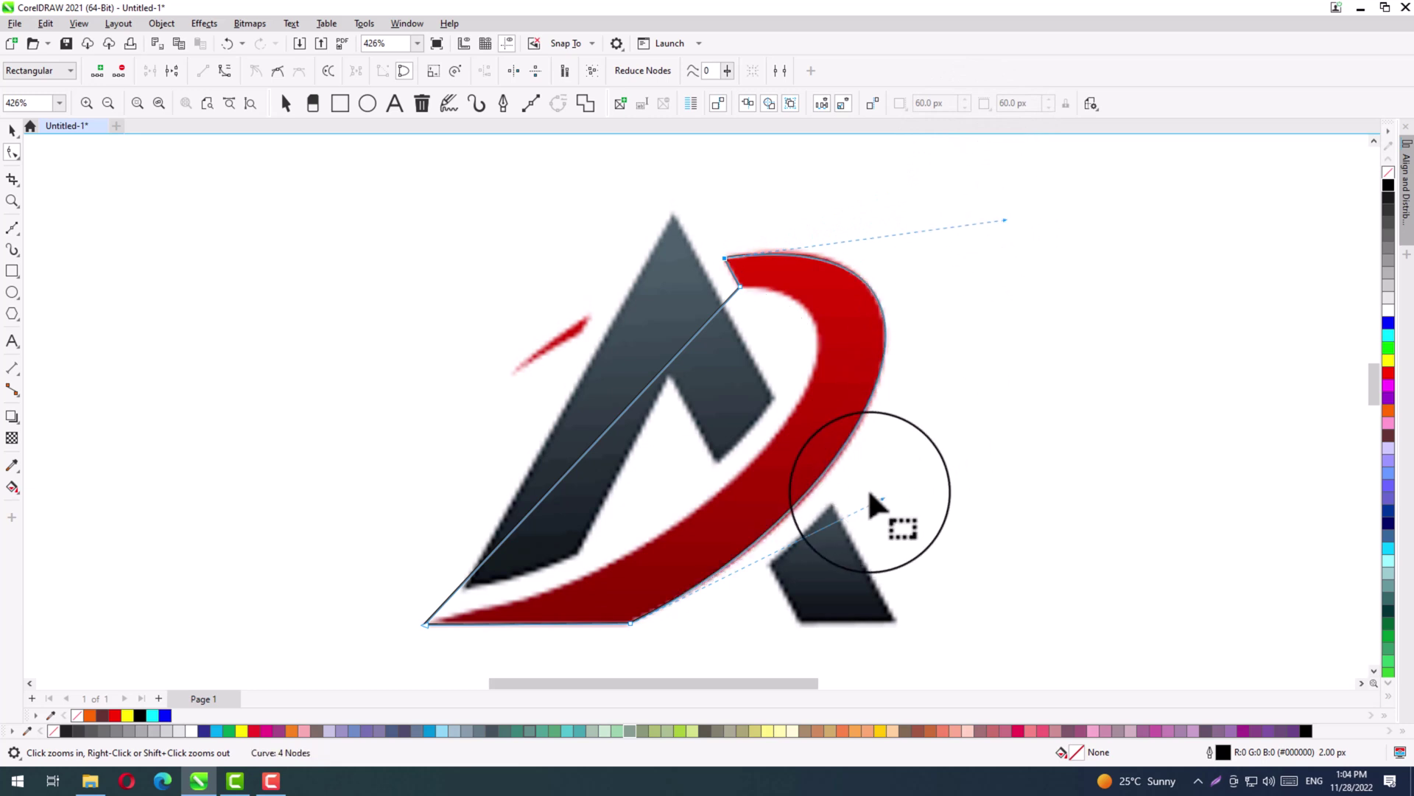
{"action": "left_click_drag", "start_coordinate": [879, 499], "coordinate": [880, 520]}
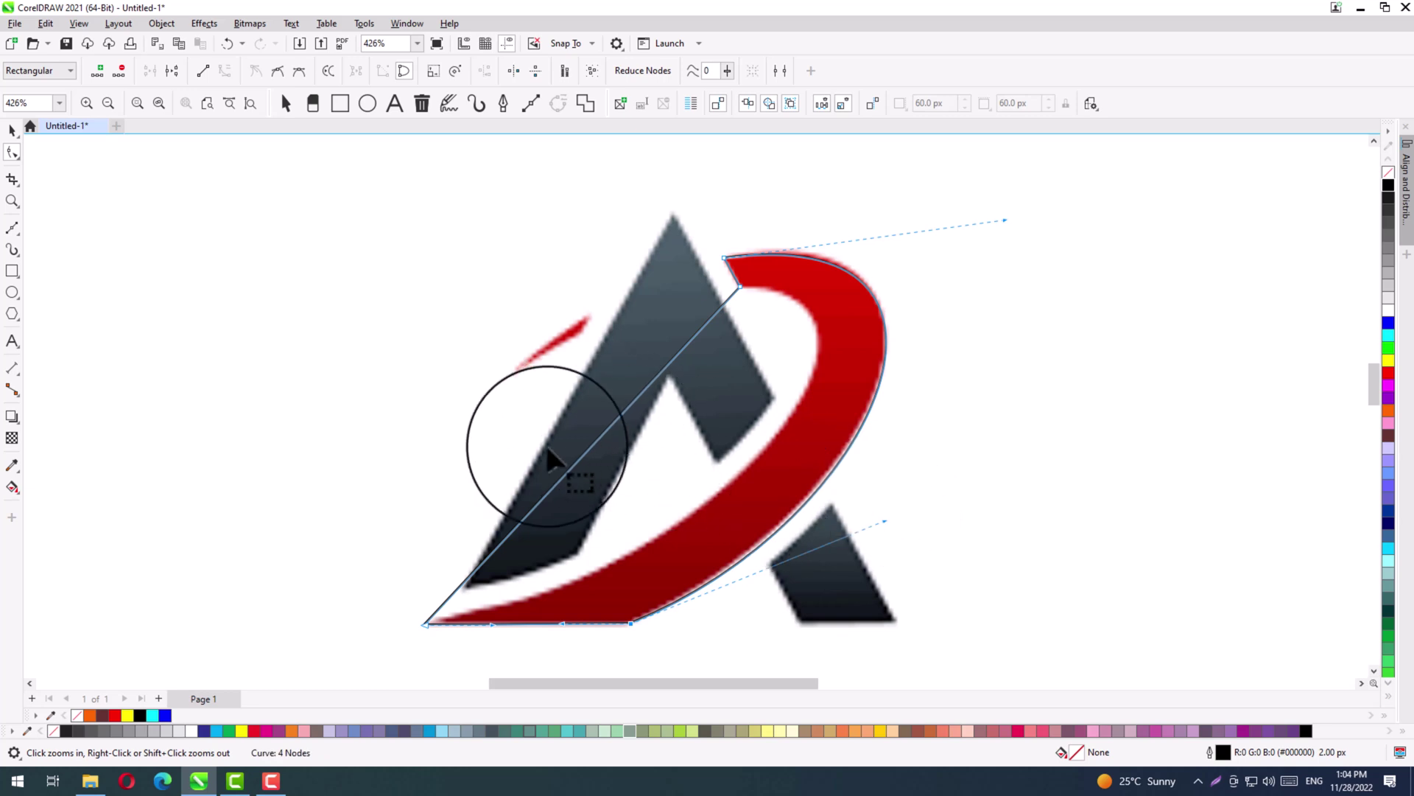
Convert the swoosh outline's straight inner edge to a curve and bend it toward the red shape's inner side.
{"action": "left_click_drag", "start_coordinate": [609, 433], "coordinate": [680, 445]}
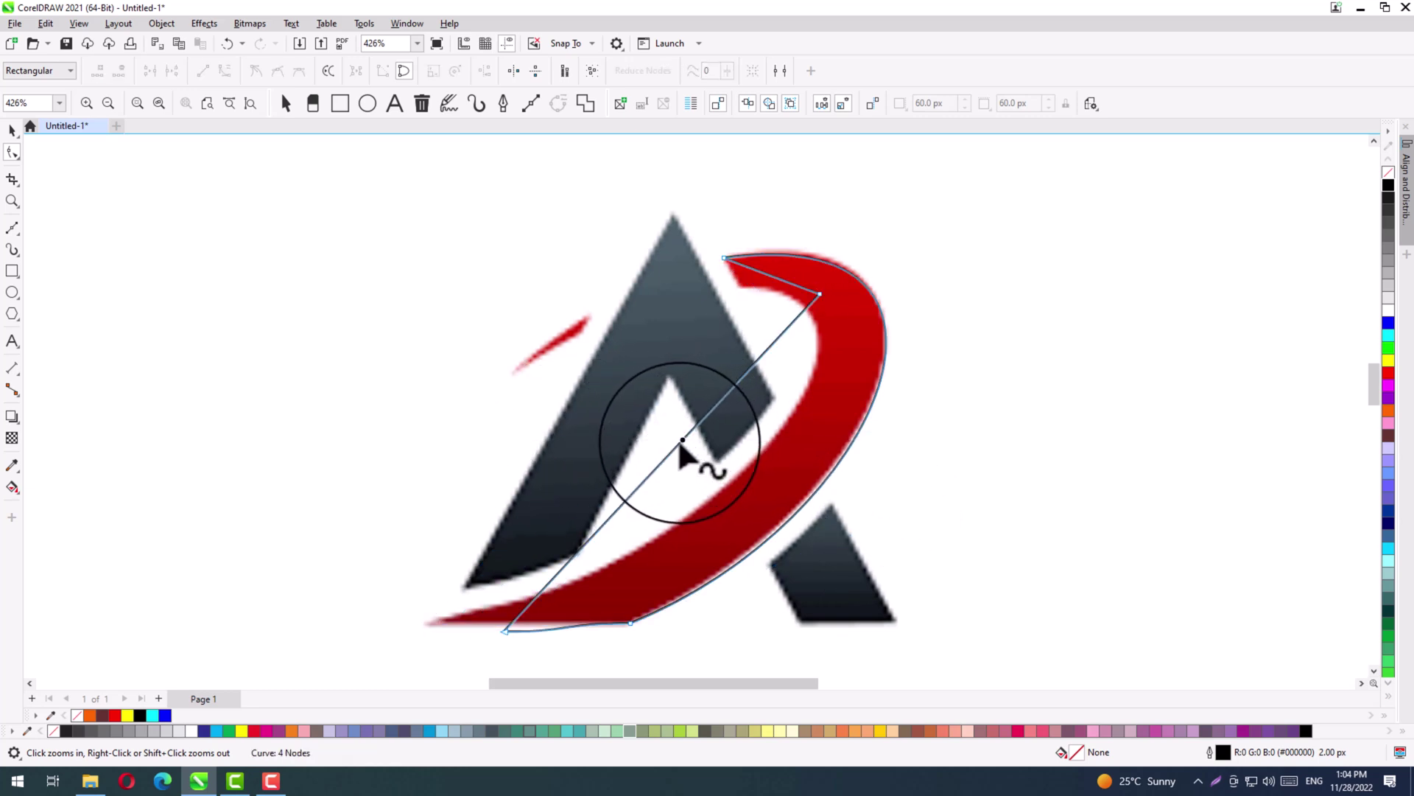
{"action": "left_click", "coordinate": [455, 624]}
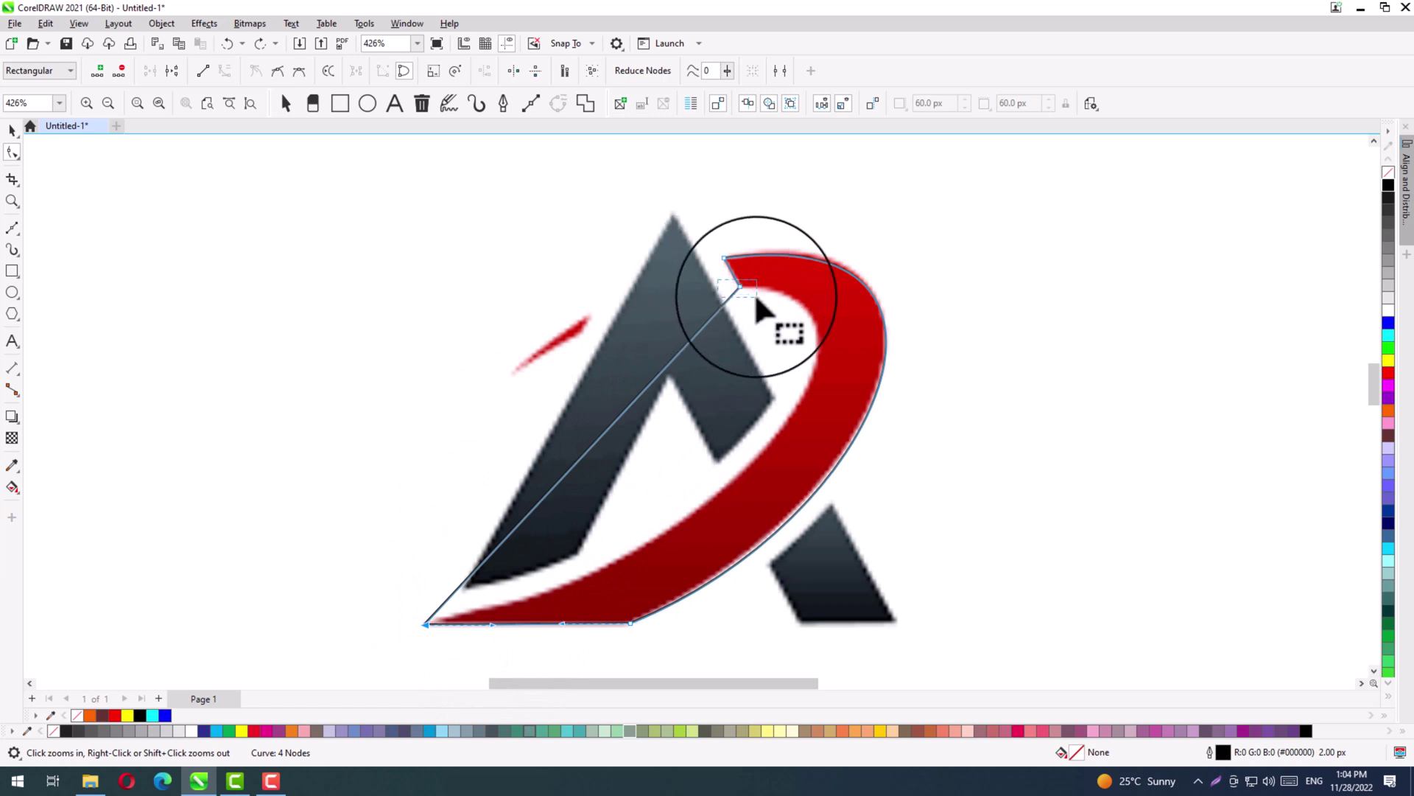
{"action": "left_click", "coordinate": [224, 70]}
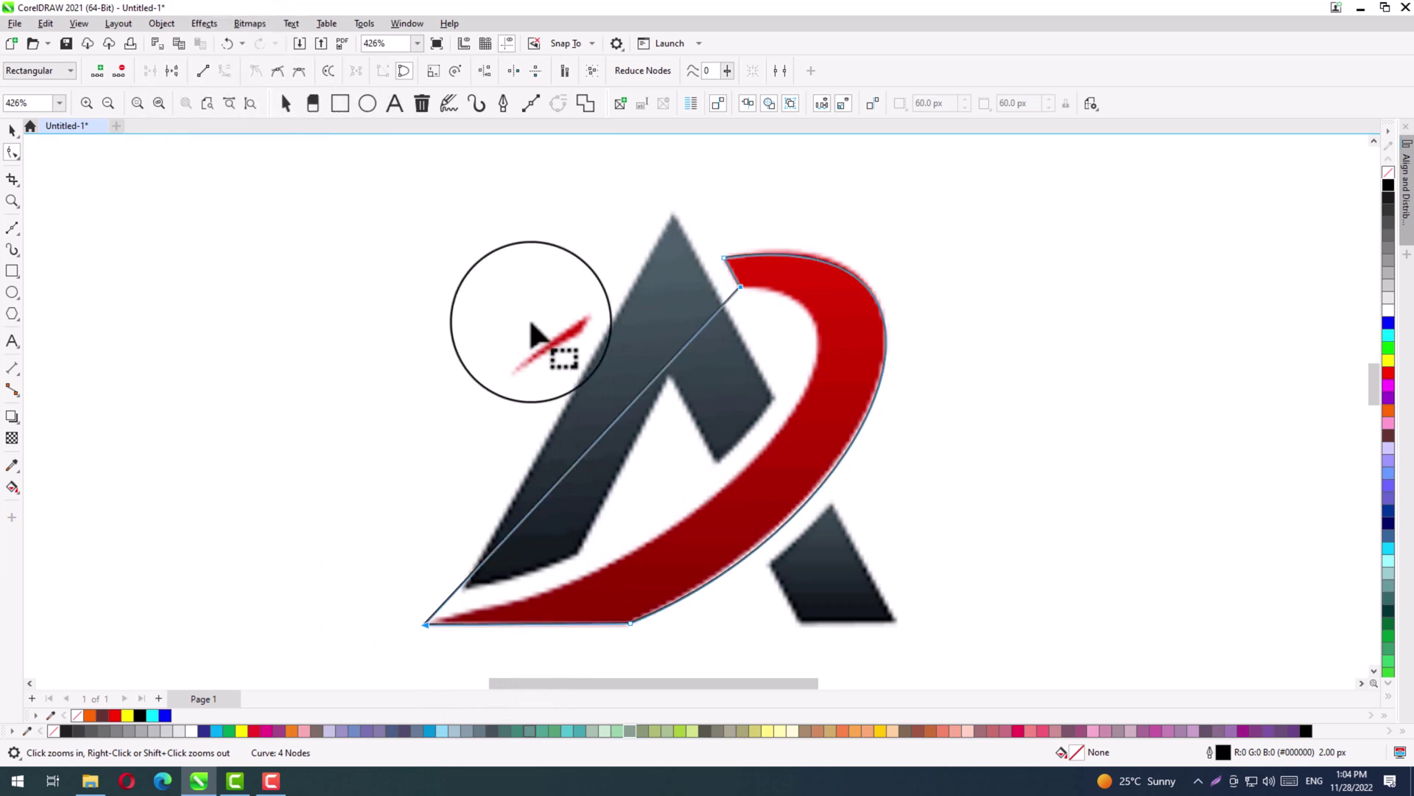
{"action": "left_click_drag", "start_coordinate": [633, 400], "coordinate": [801, 404]}
{"action": "mouse_move", "coordinate": [737, 314]}
{"action": "left_mouse_down"}
{"action": "mouse_move", "coordinate": [748, 293]}
{"action": "mouse_move", "coordinate": [761, 306]}
{"action": "left_mouse_up"}
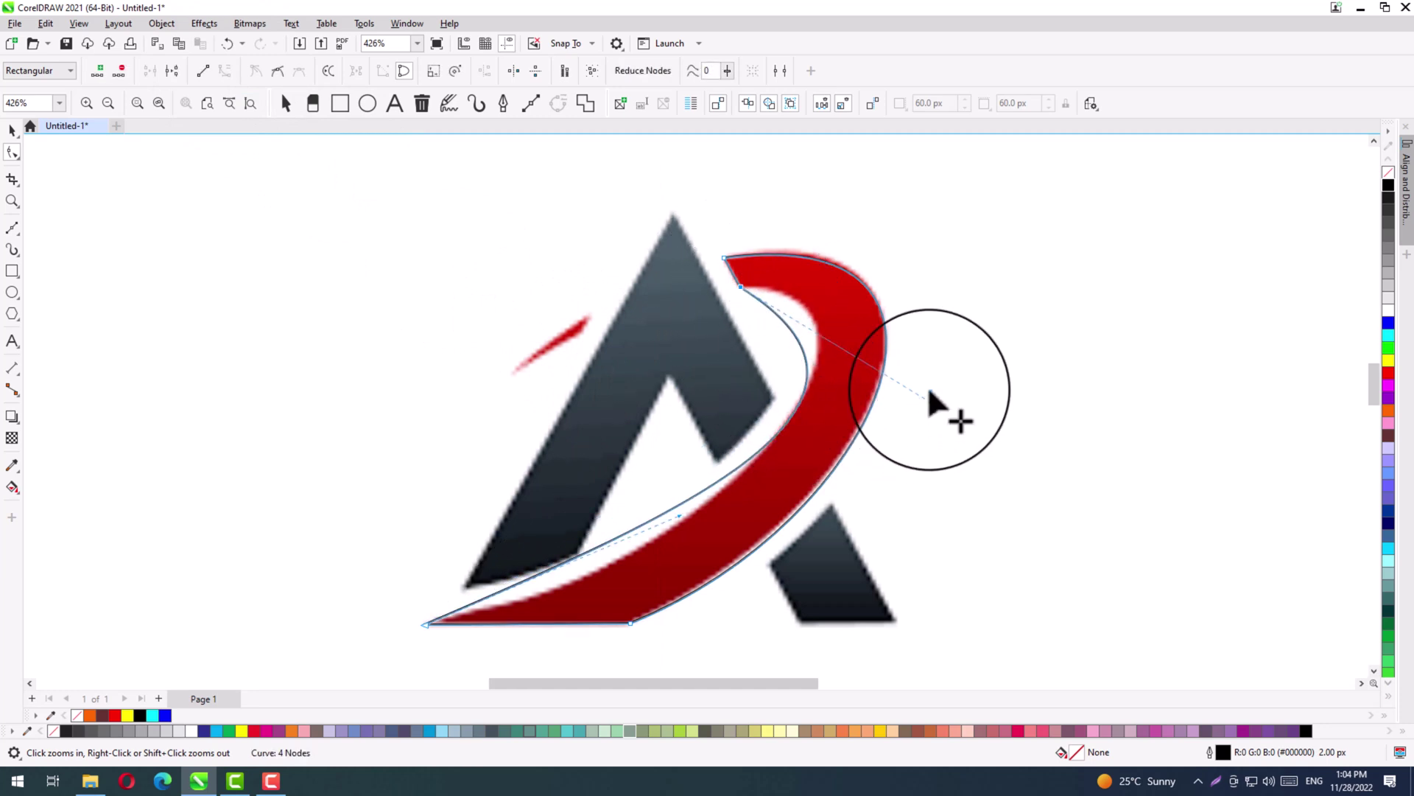
Refine the swoosh outline's inner curve against the logo by adjusting its upper and lower control handles.
{"action": "left_click_drag", "start_coordinate": [931, 398], "coordinate": [949, 304]}
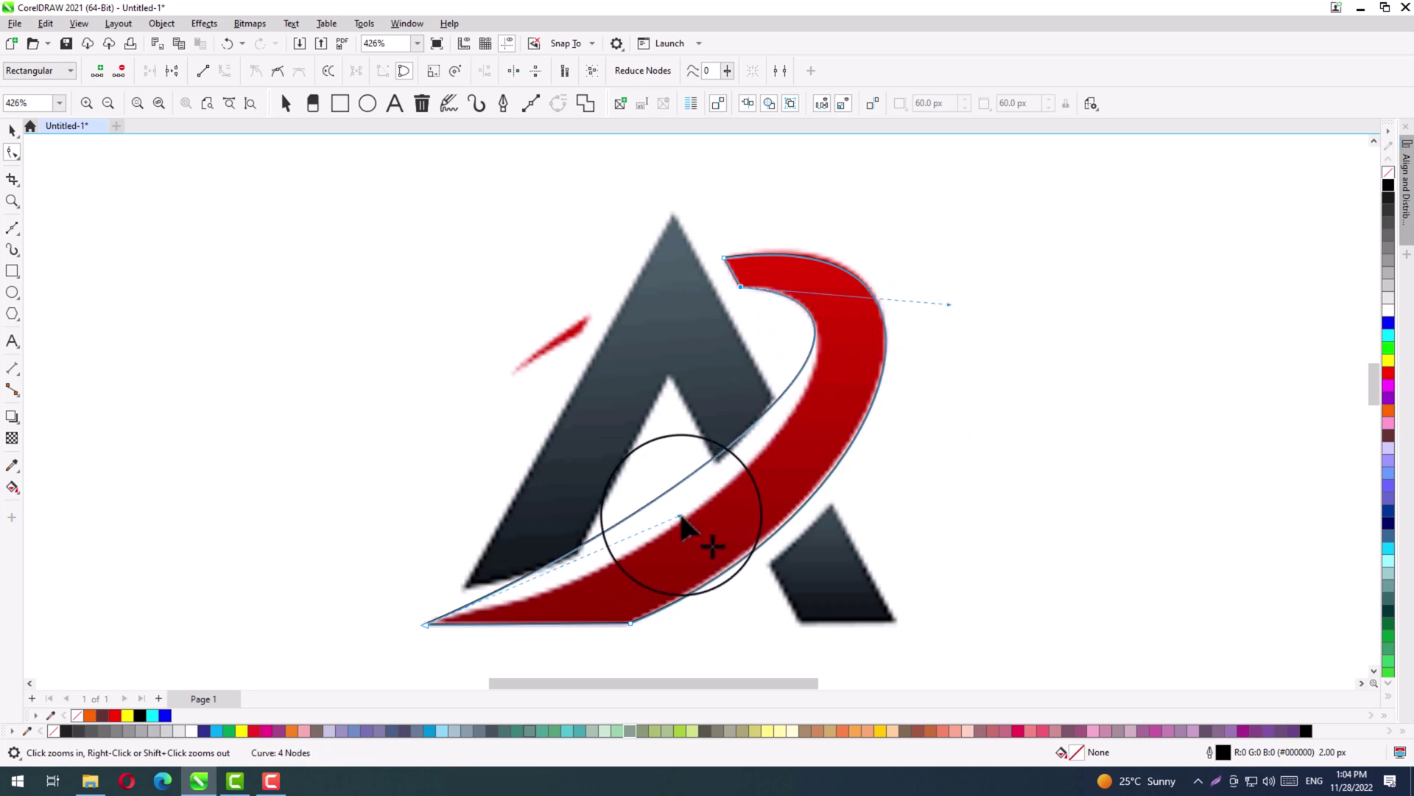
{"action": "left_click_drag", "start_coordinate": [681, 518], "coordinate": [687, 601]}
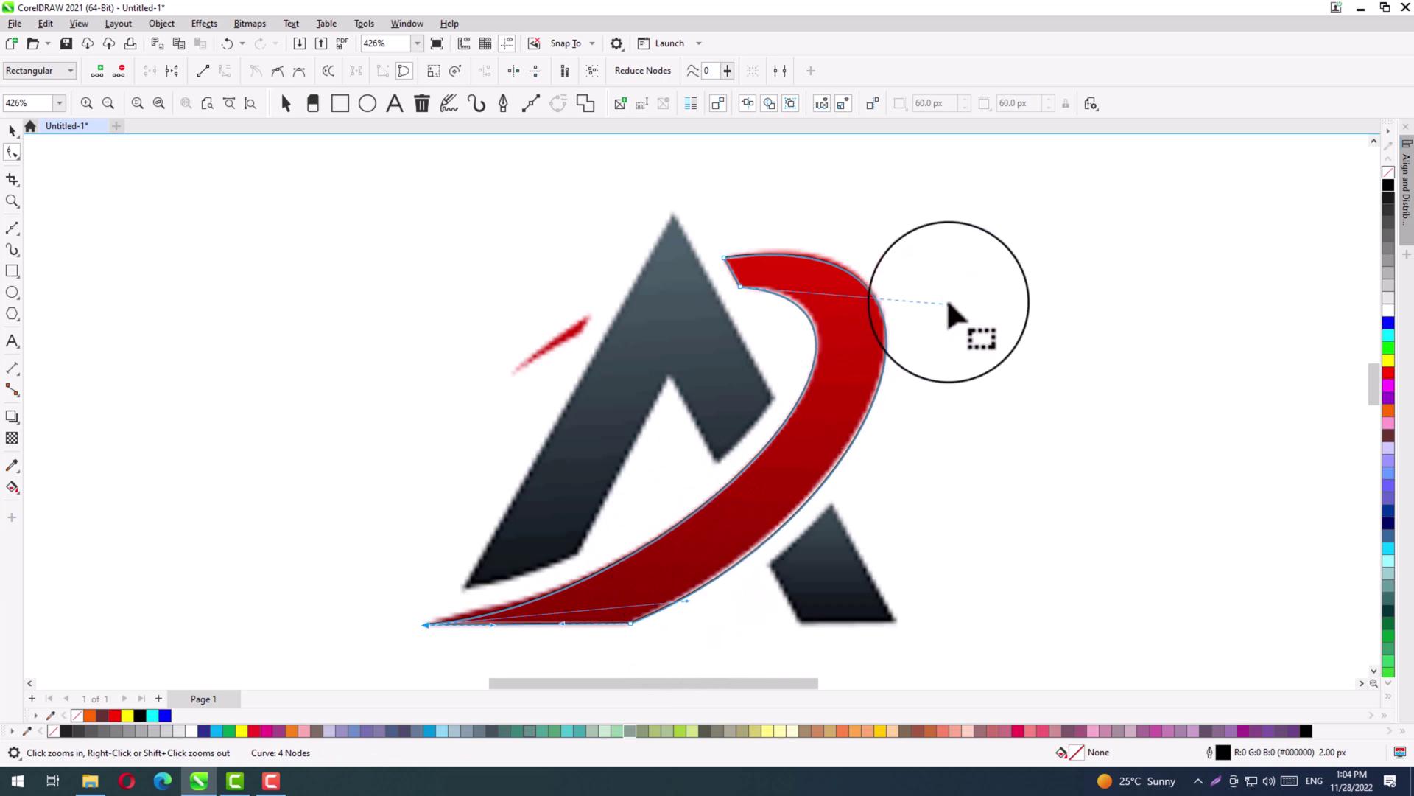
{"action": "left_click_drag", "start_coordinate": [948, 302], "coordinate": [950, 299]}
{"action": "left_click_drag", "start_coordinate": [953, 293], "coordinate": [953, 294]}
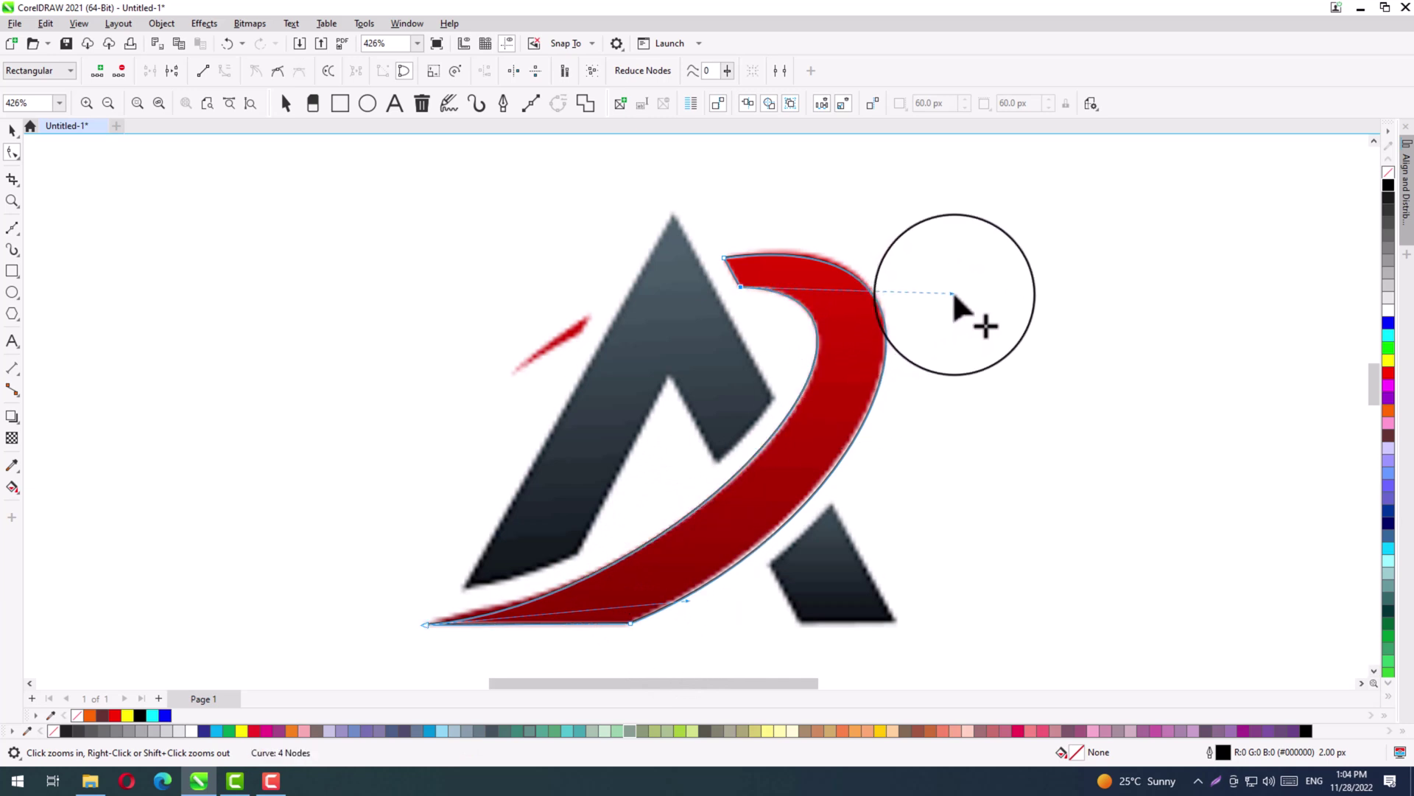
Align the swoosh outline's lower-left tip node with the logo and readjust the control handles of its adjoining bottom and inner edges.
{"action": "left_click_drag", "start_coordinate": [689, 601], "coordinate": [679, 600]}
{"action": "key", "text": "F2"}
{"action": "left_click_drag", "start_coordinate": [332, 566], "coordinate": [653, 681]}
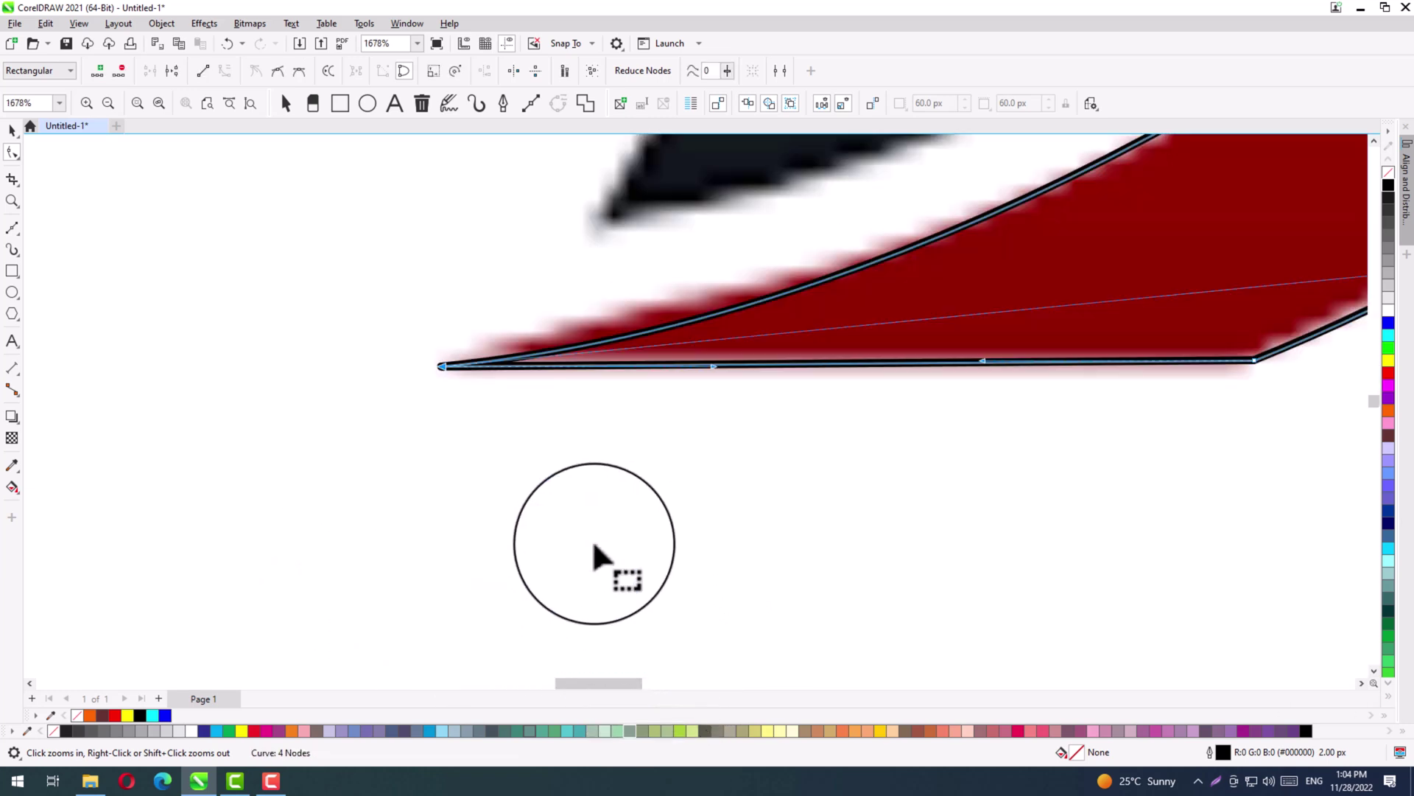
{"action": "key", "text": "F2"}
{"action": "left_click_drag", "start_coordinate": [357, 275], "coordinate": [1077, 410]}
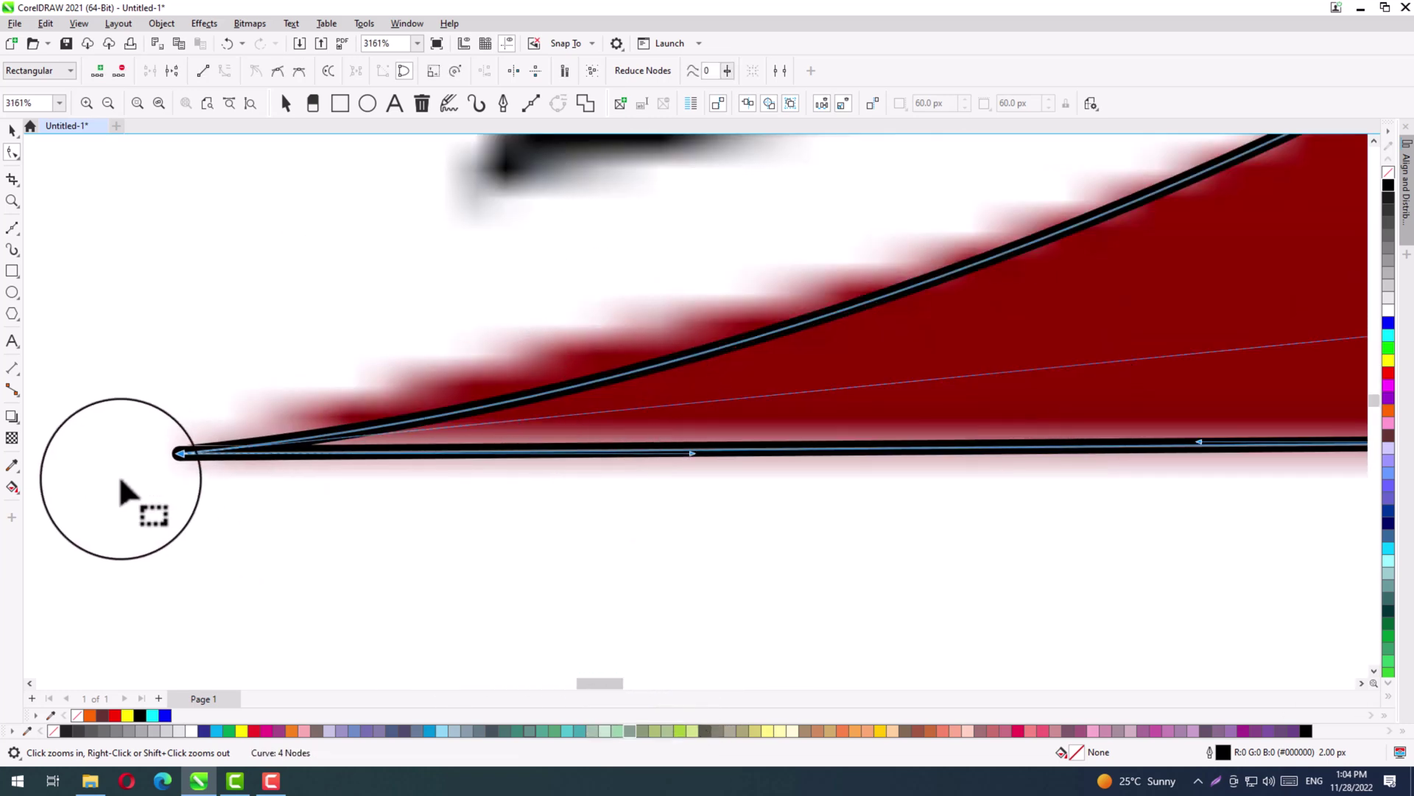
{"action": "left_click_drag", "start_coordinate": [181, 453], "coordinate": [255, 410]}
{"action": "scroll", "coordinate": [310, 433], "scroll_direction": "down", "scroll_amount": 4}
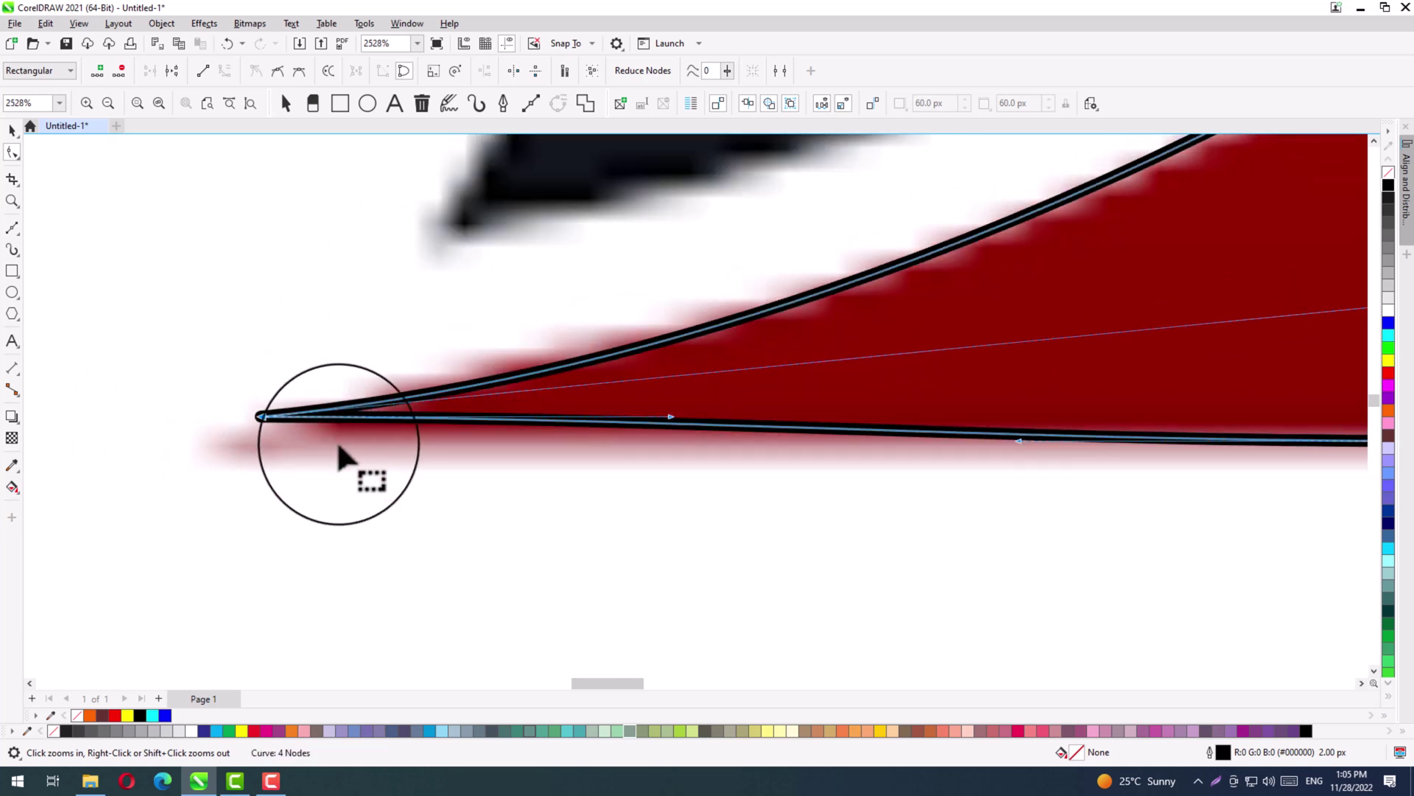
{"action": "left_click_drag", "start_coordinate": [565, 442], "coordinate": [471, 448]}
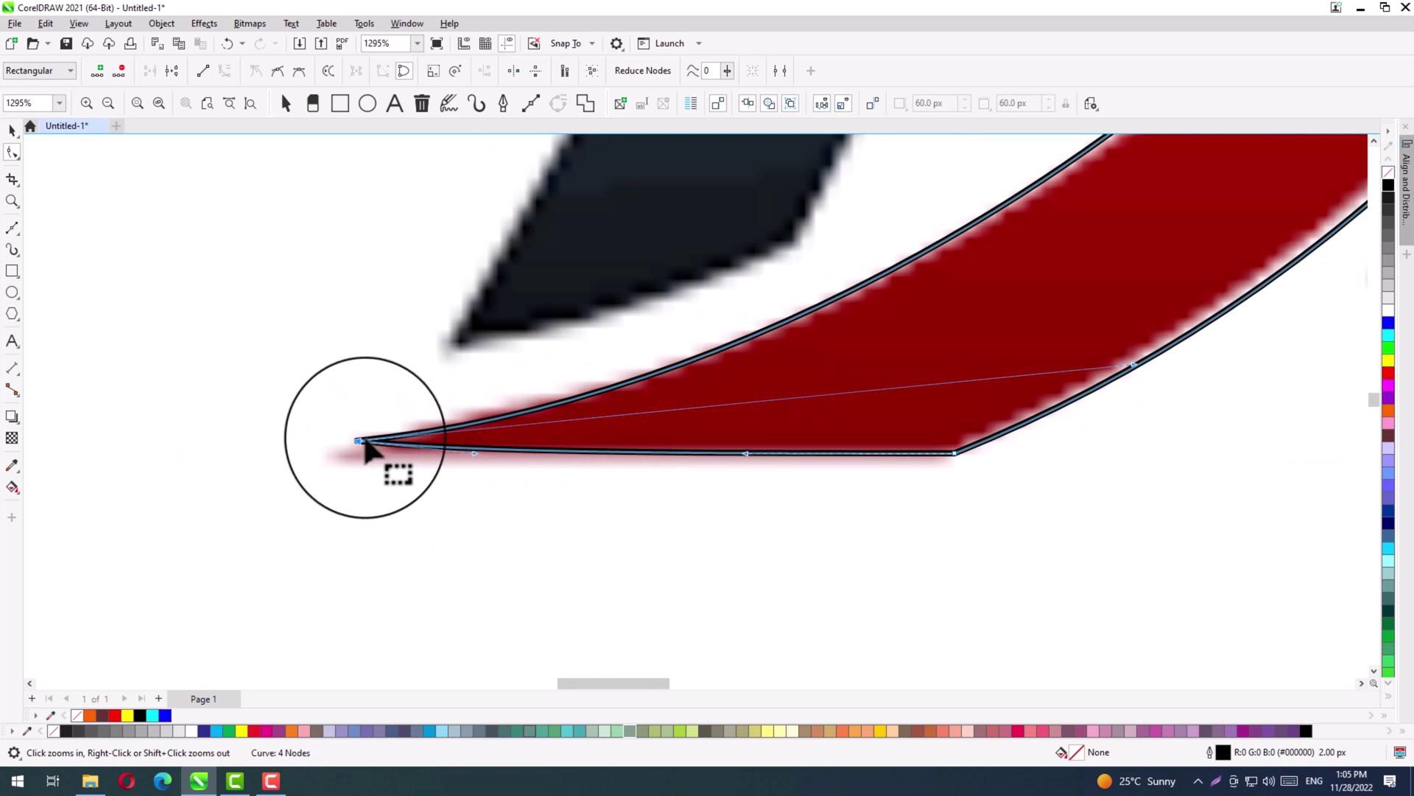
{"action": "left_click_drag", "start_coordinate": [359, 441], "coordinate": [333, 454]}
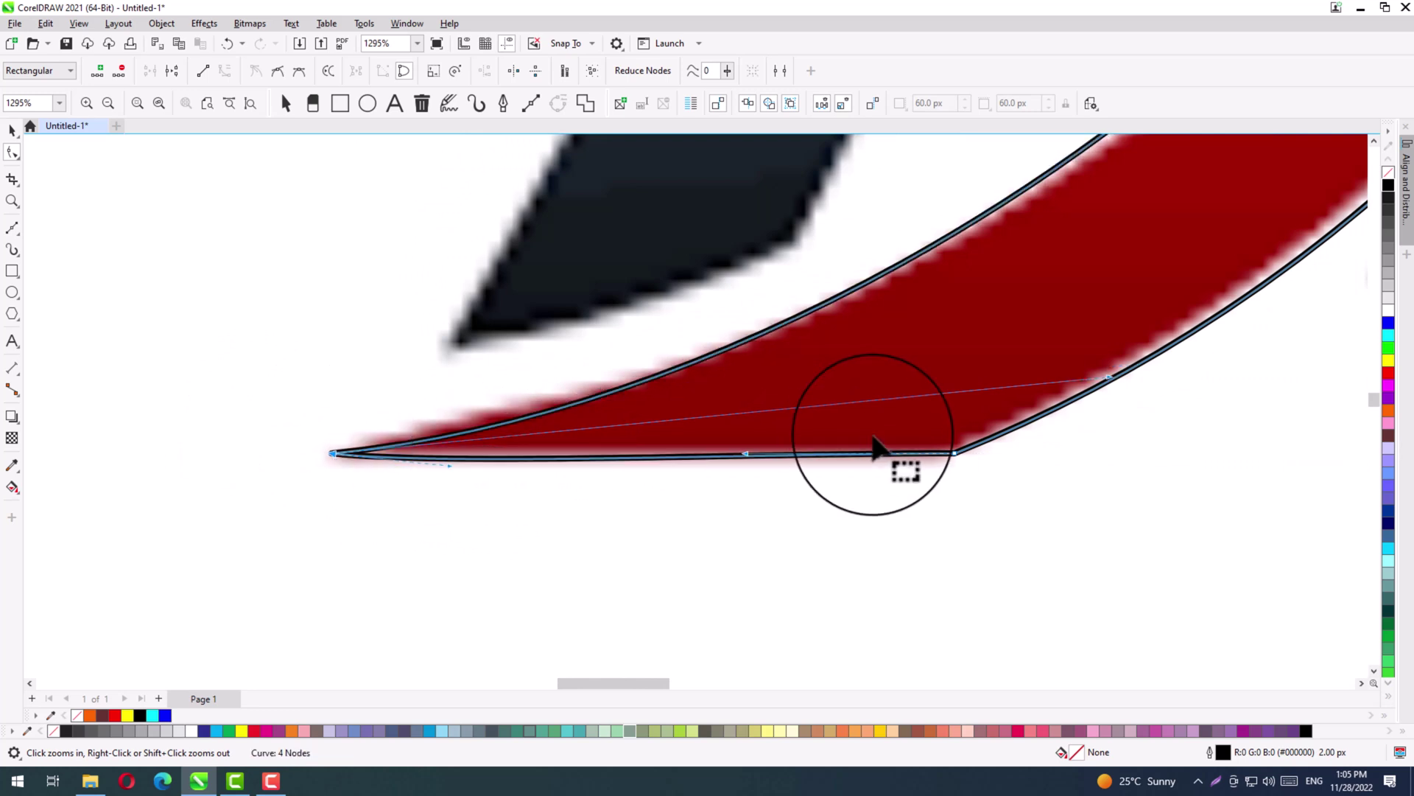
{"action": "left_click_drag", "start_coordinate": [1107, 377], "coordinate": [1153, 346]}
{"action": "left_click_drag", "start_coordinate": [886, 458], "coordinate": [1024, 536]}
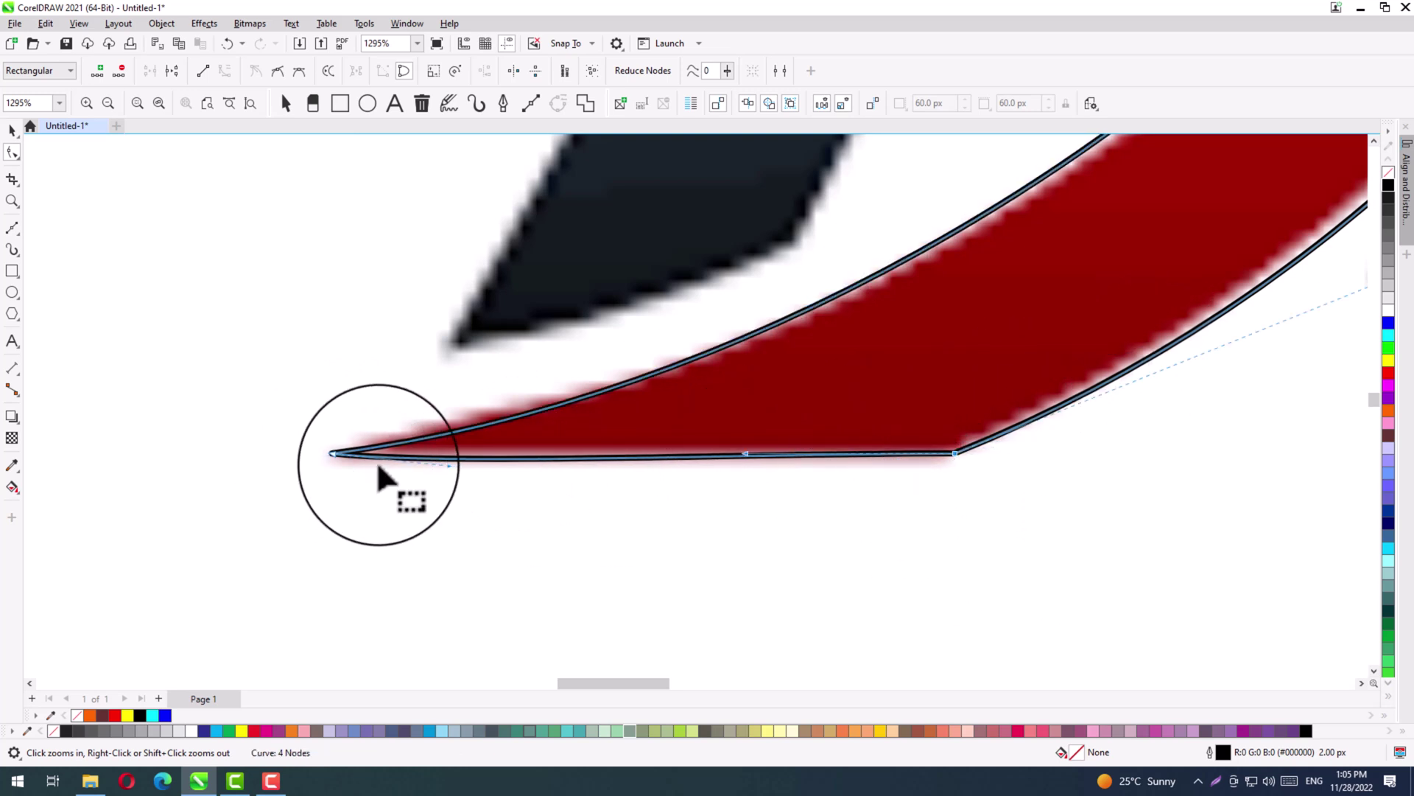
{"action": "left_click", "coordinate": [203, 70]}
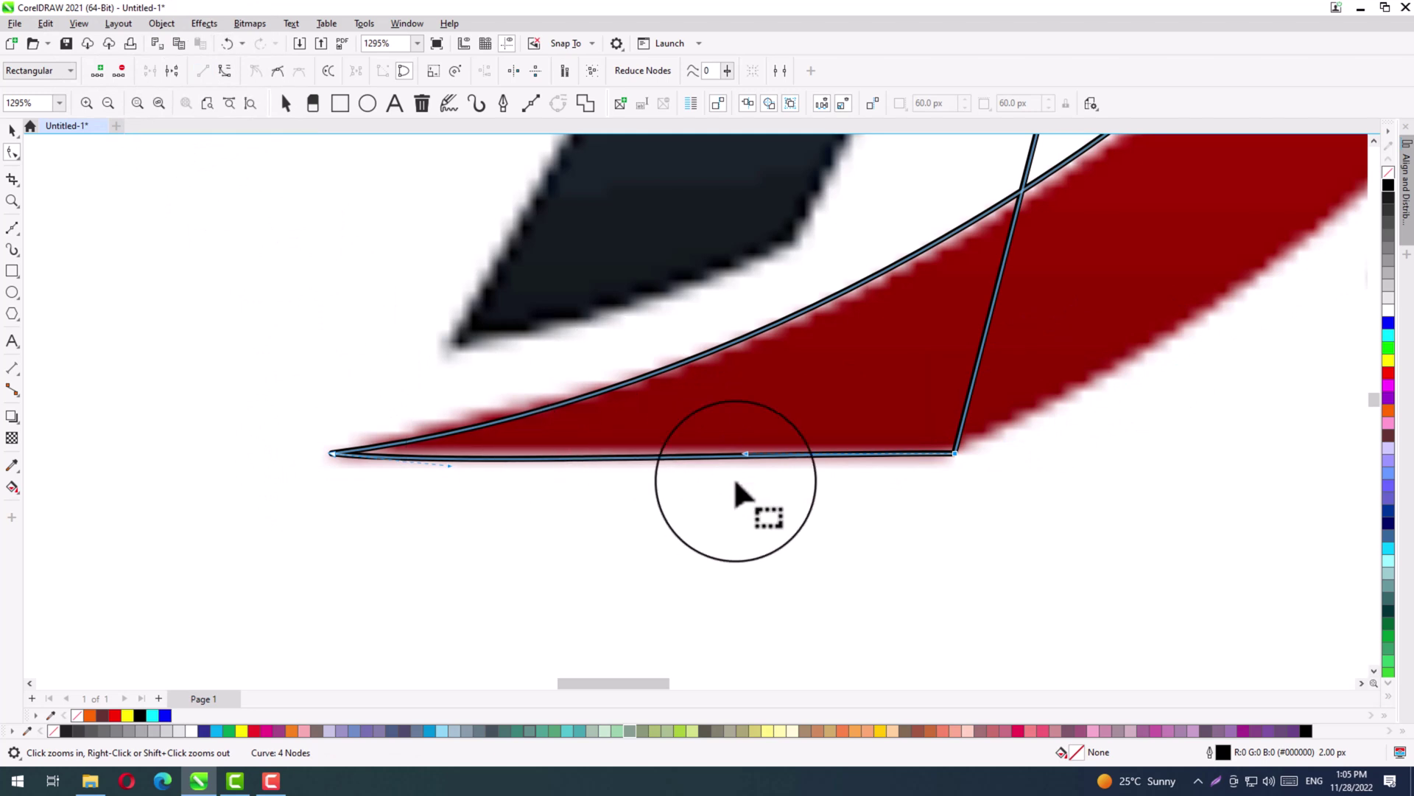
{"action": "key", "text": "ctrl+z"}
Convert the swoosh outline's bottom edge to a straight line from its tip node.
{"action": "left_click", "coordinate": [367, 466]}
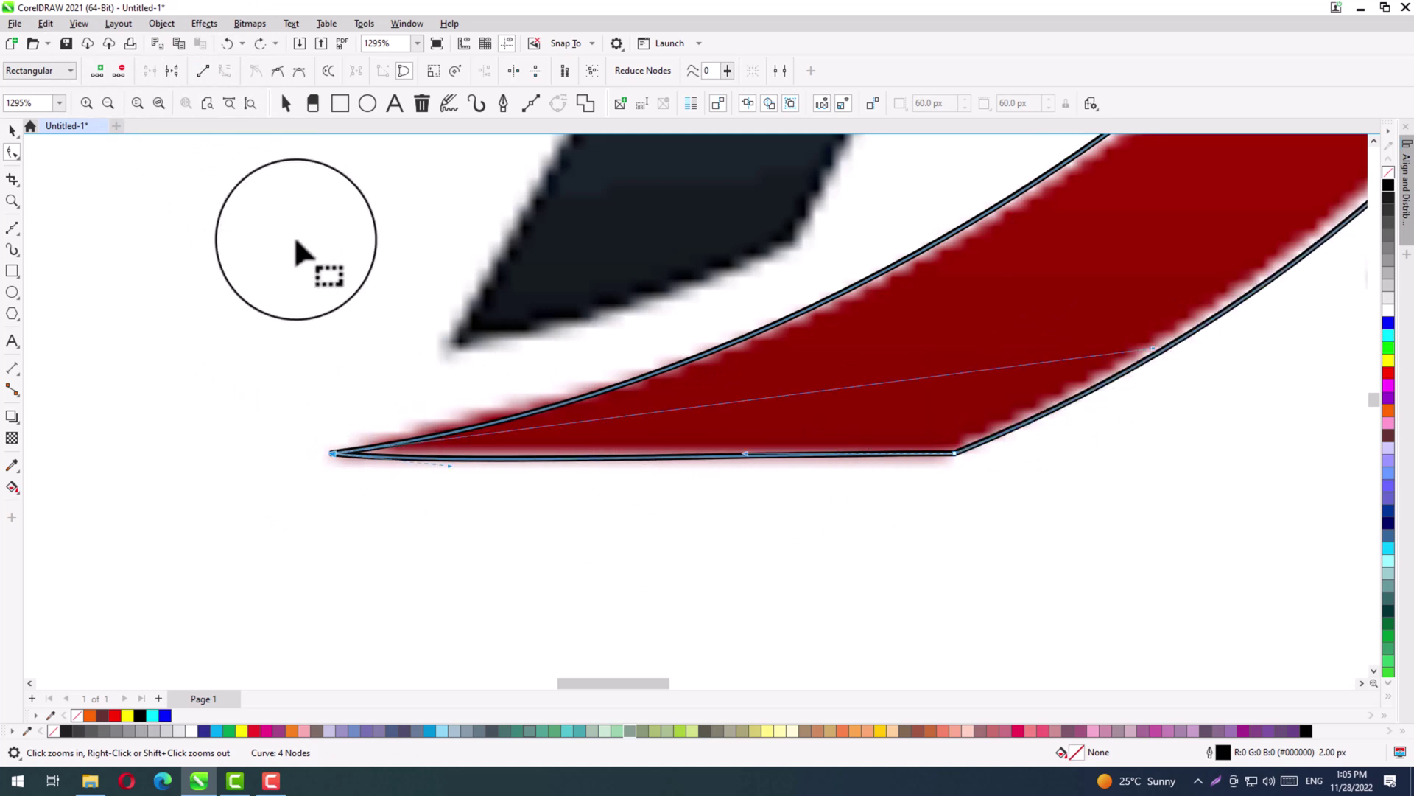
{"action": "left_click", "coordinate": [203, 72]}
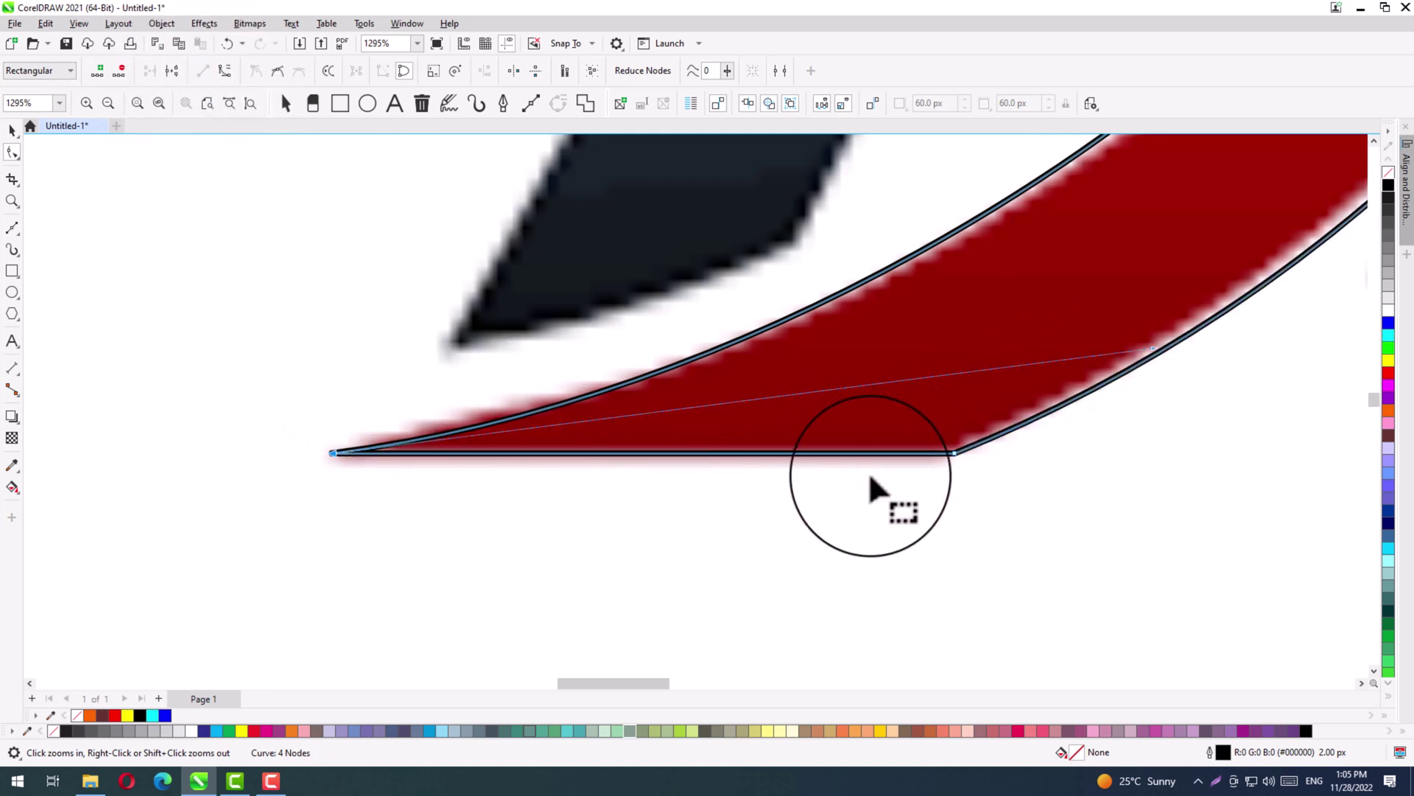
{"action": "key", "text": "space"}
Trace the small red sliver beside the A's outer left edge with a closed three-corner Bézier outline.
{"action": "key", "text": "F4"}
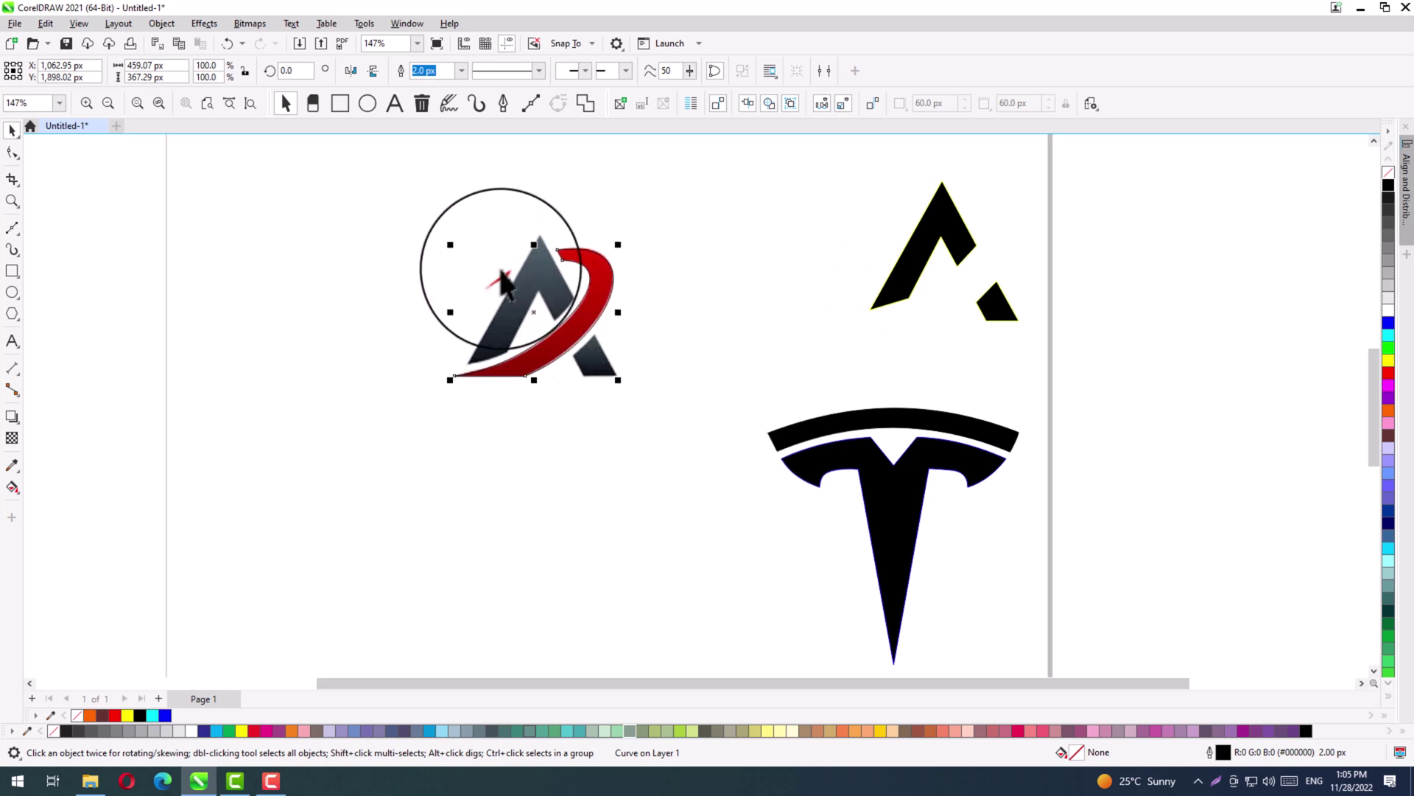
{"action": "key", "text": "z"}
{"action": "left_click_drag", "start_coordinate": [451, 309], "coordinate": [519, 259]}
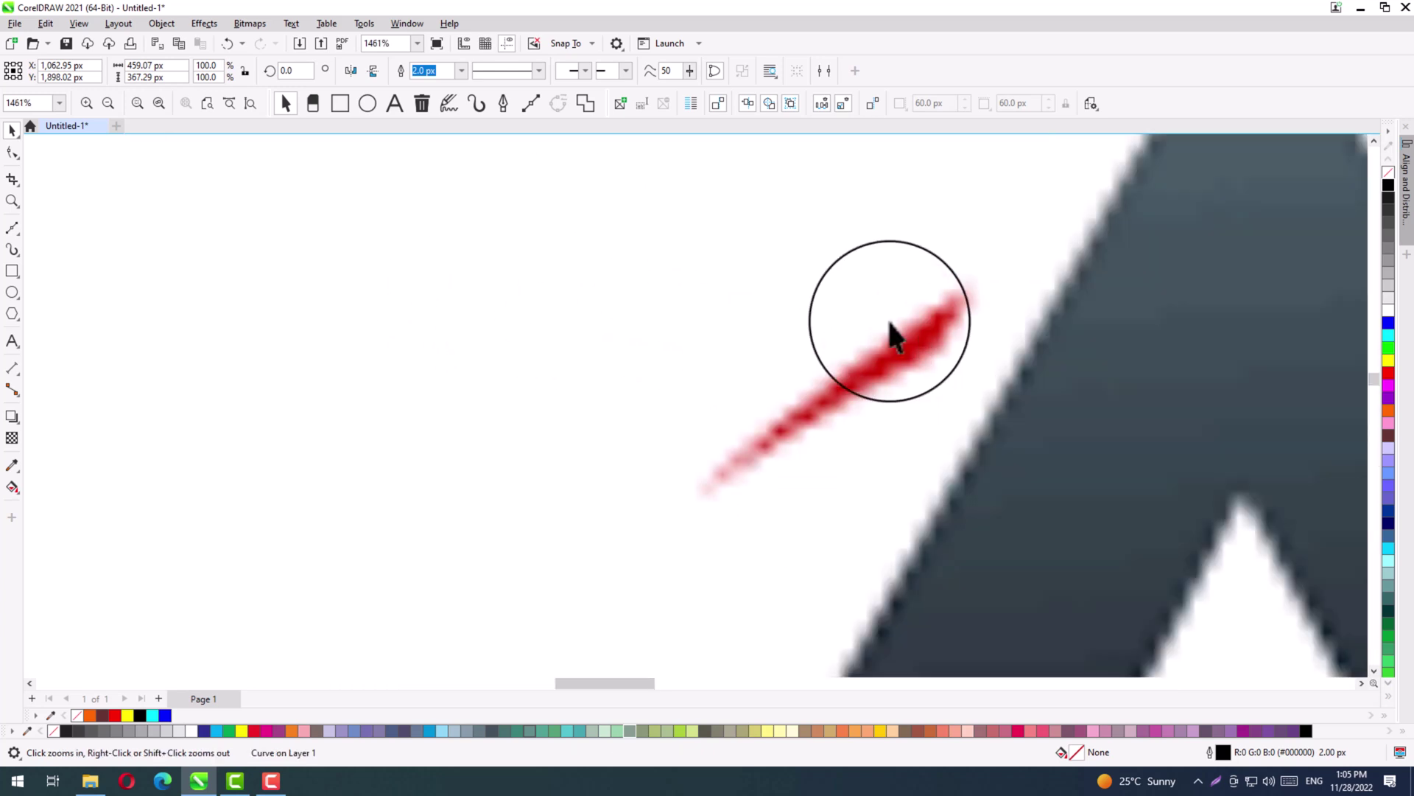
{"action": "left_click", "coordinate": [12, 229]}
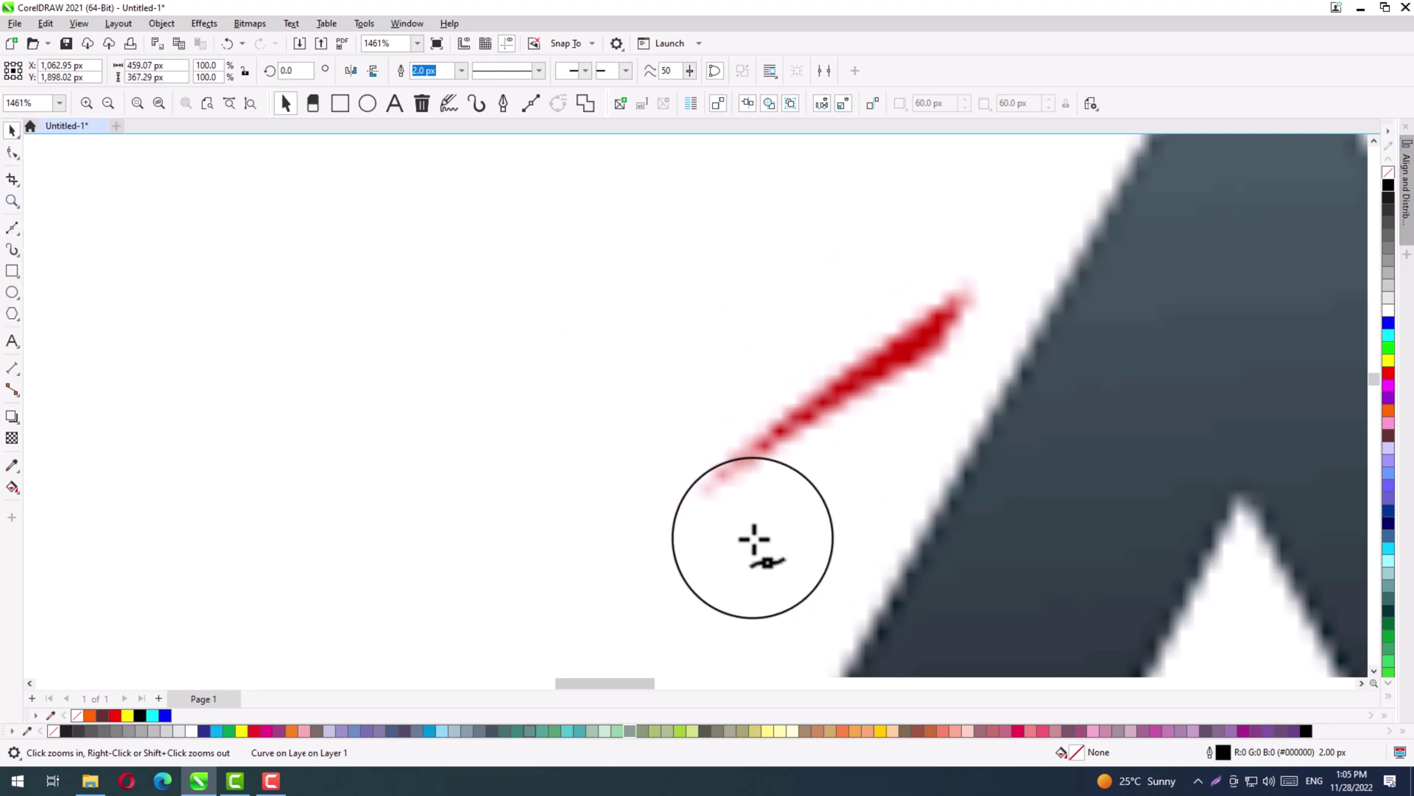
{"action": "left_click", "coordinate": [697, 489]}
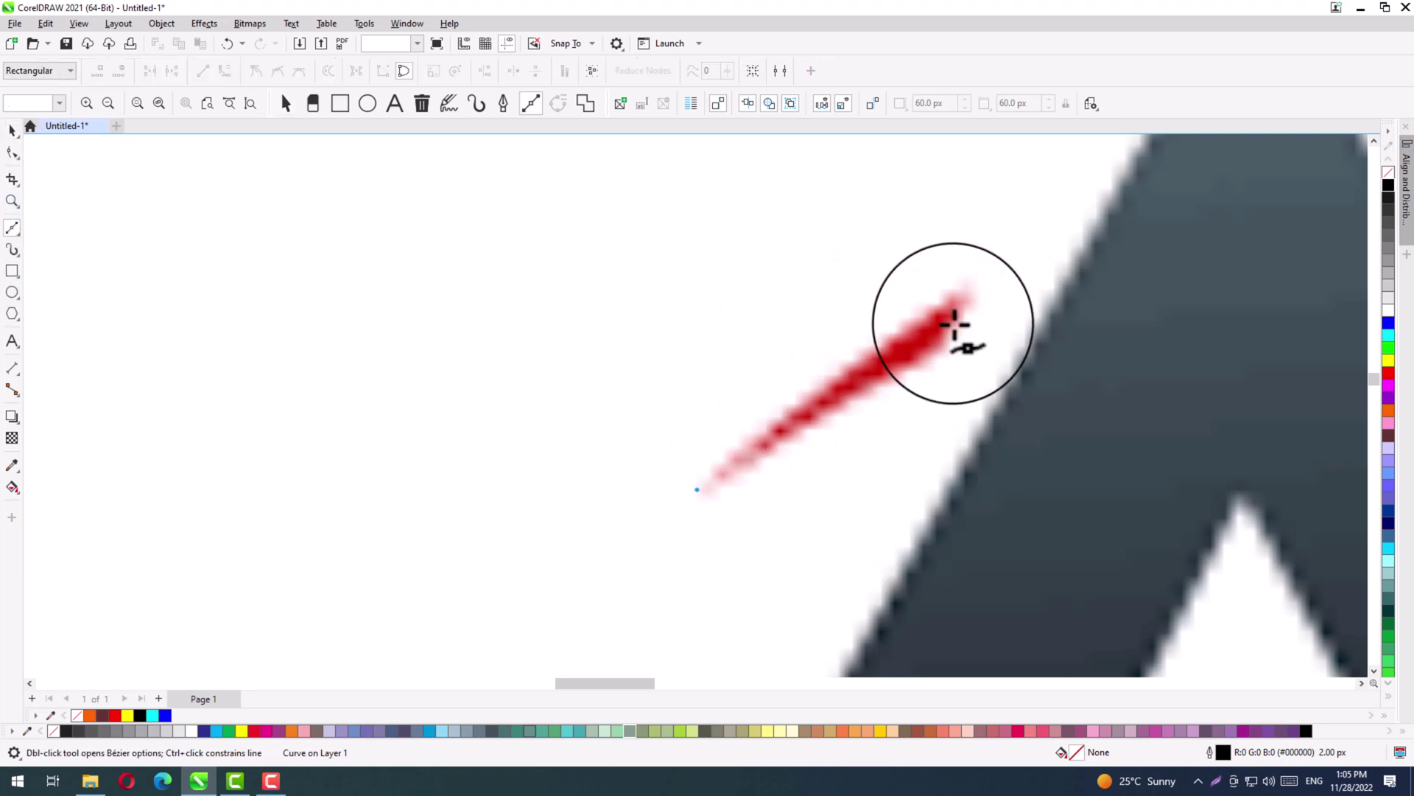
{"action": "left_click", "coordinate": [964, 283]}
{"action": "left_click", "coordinate": [950, 344]}
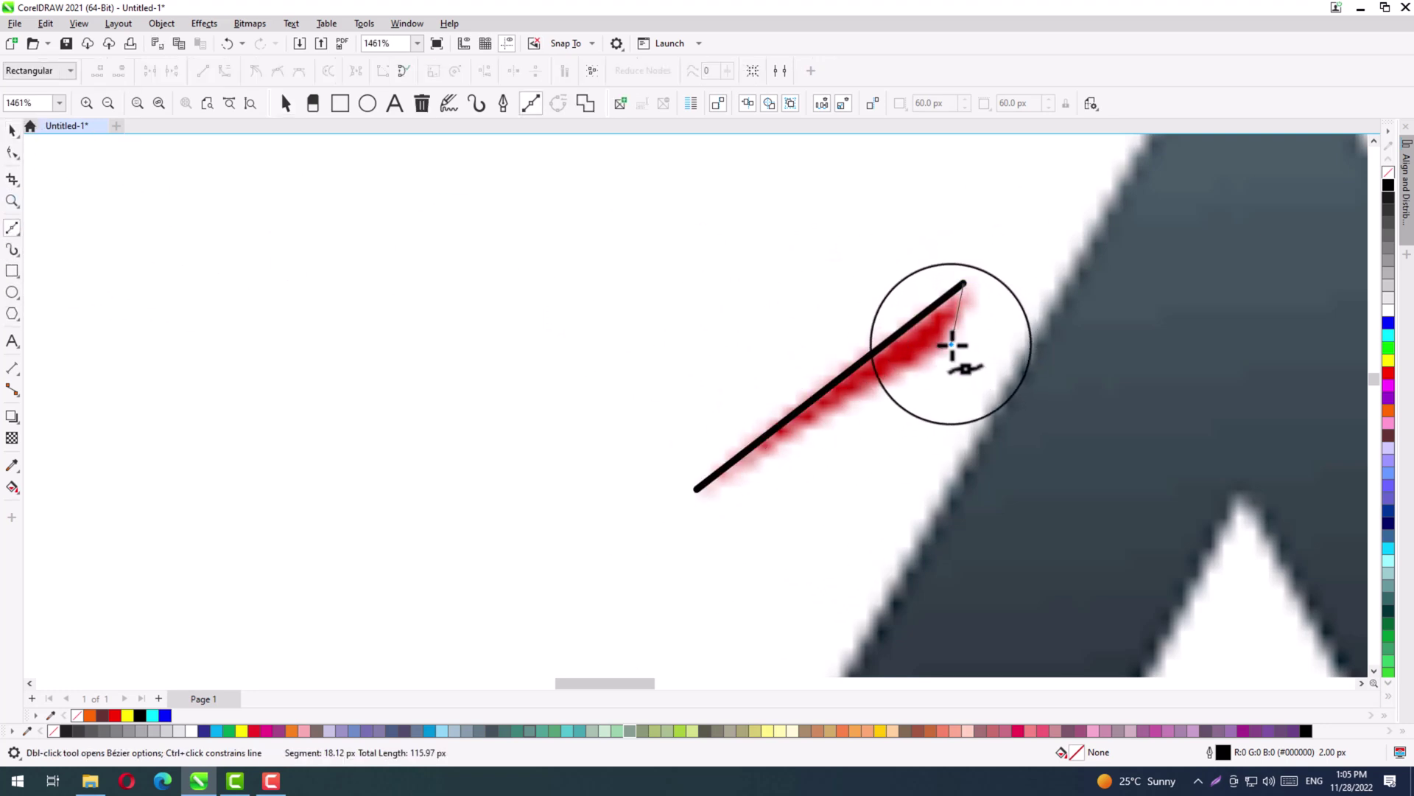
{"action": "left_click", "coordinate": [699, 488]}
{"action": "key", "text": "space"}
Move the imported A logo image aside, clear of the traced swoosh and sliver outlines.
{"action": "scroll", "coordinate": [721, 505], "scroll_direction": "down", "scroll_amount": 6}
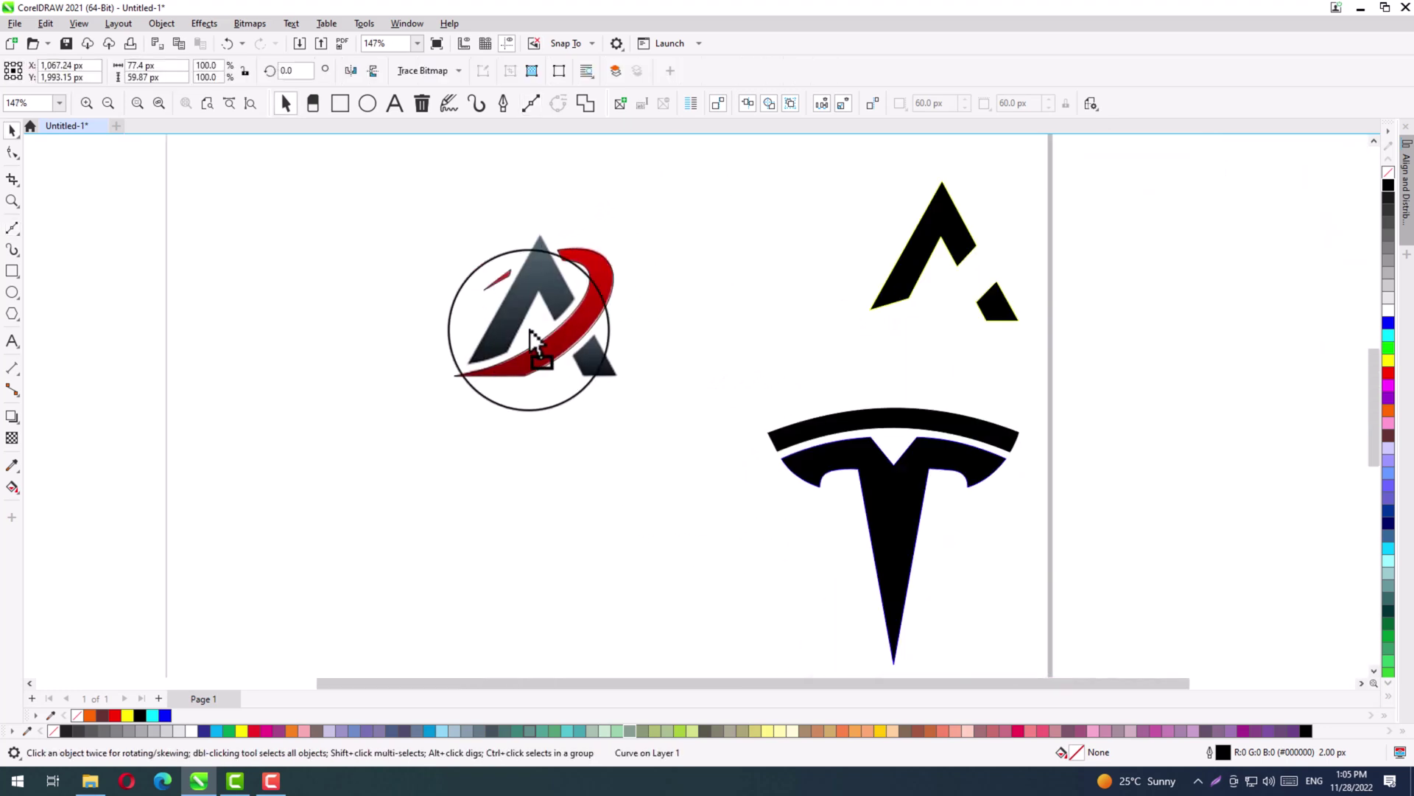
{"action": "mouse_move", "coordinate": [529, 329]}
{"action": "left_mouse_down"}
{"action": "mouse_move", "coordinate": [470, 367]}
{"action": "mouse_move", "coordinate": [376, 295]}
{"action": "left_mouse_up"}
{"action": "key", "text": "Delete"}
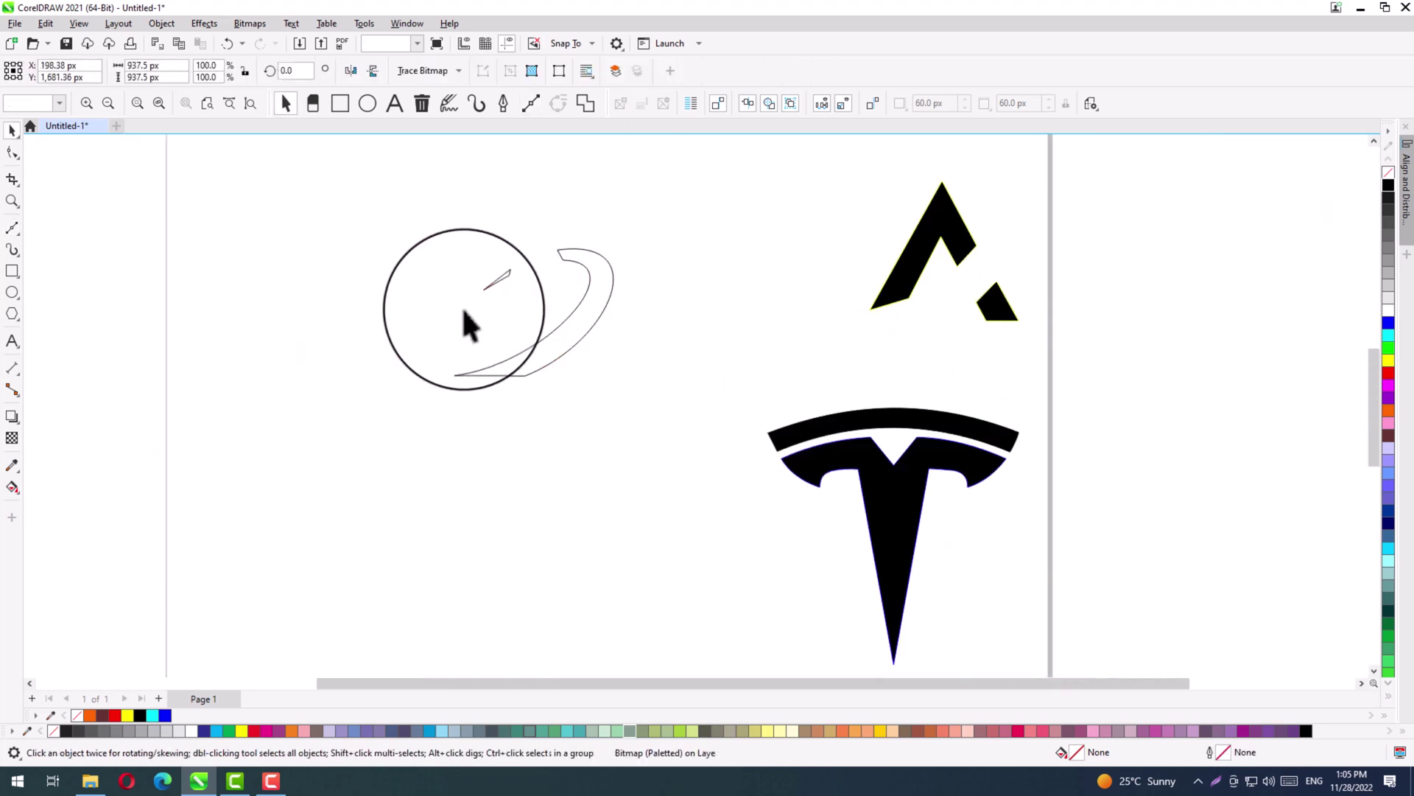
{"action": "left_click_drag", "start_coordinate": [392, 228], "coordinate": [648, 422]}
{"action": "key", "text": "ctrl+z"}
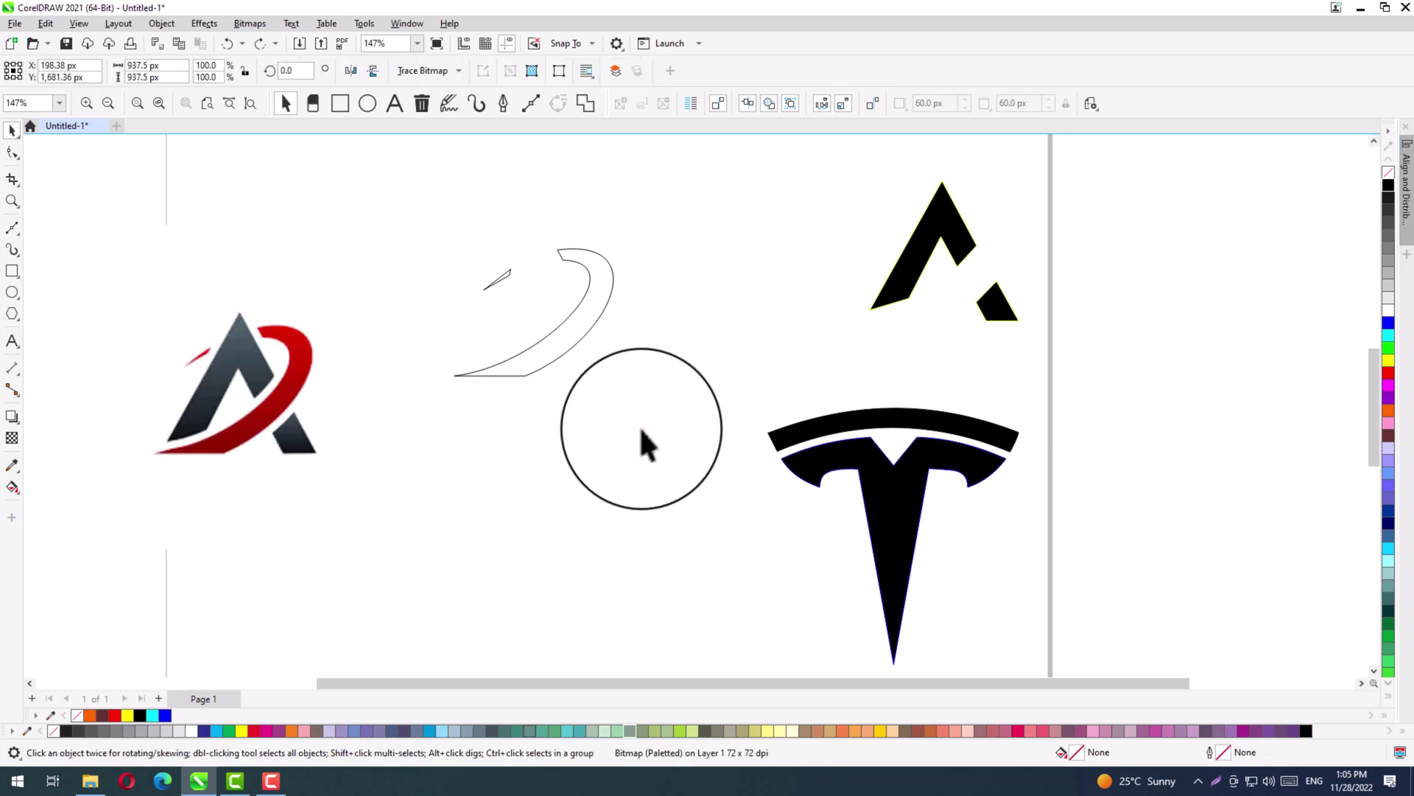
Position the swoosh and sliver outlines over the black A pieces and fill both with red.
{"action": "left_click_drag", "start_coordinate": [525, 413], "coordinate": [978, 402]}
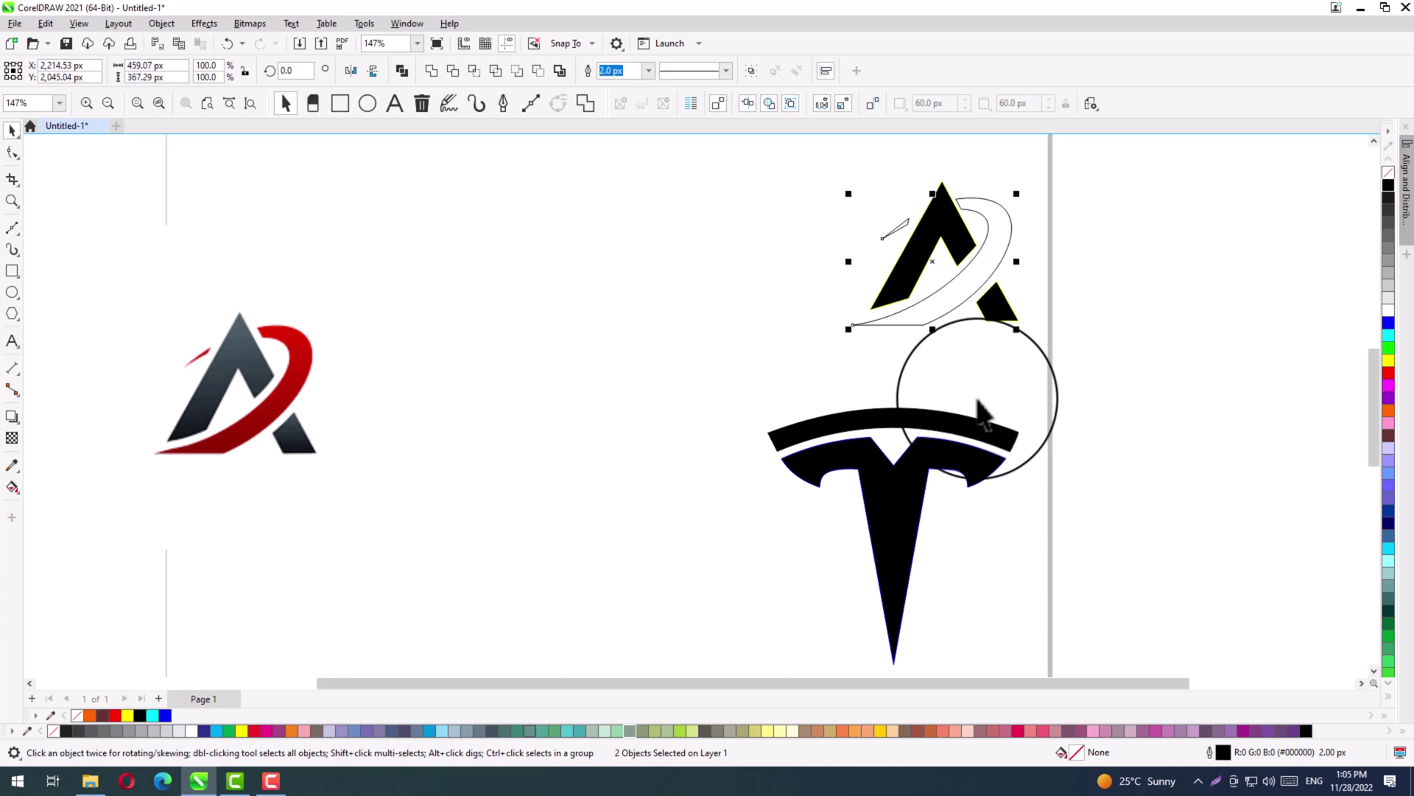
{"action": "left_click", "coordinate": [1389, 373]}
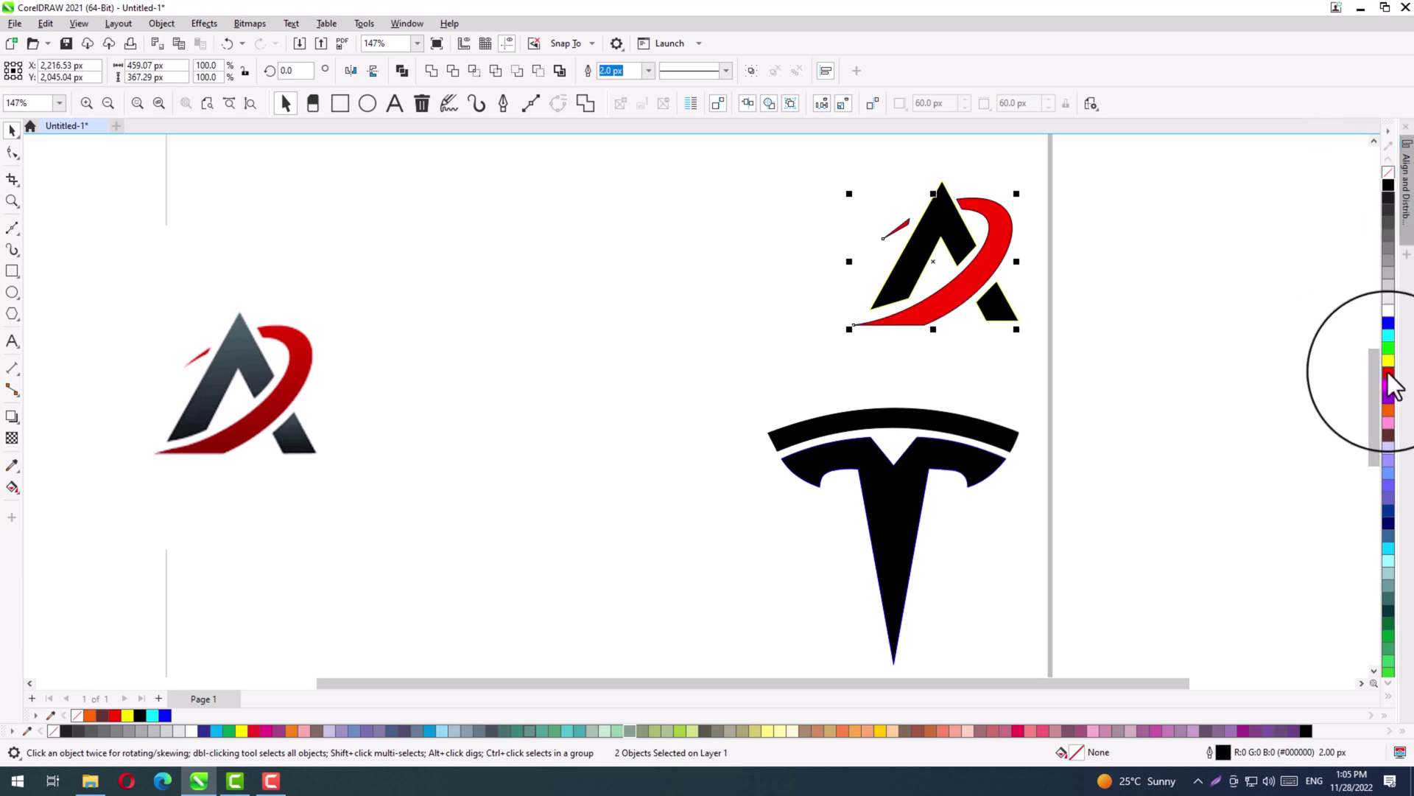
Remove the outline color from all pieces of the traced A logo.
{"action": "left_click_drag", "start_coordinate": [1052, 159], "coordinate": [780, 392]}
{"action": "right_click", "coordinate": [1389, 174]}
{"action": "left_click", "coordinate": [1083, 267]}
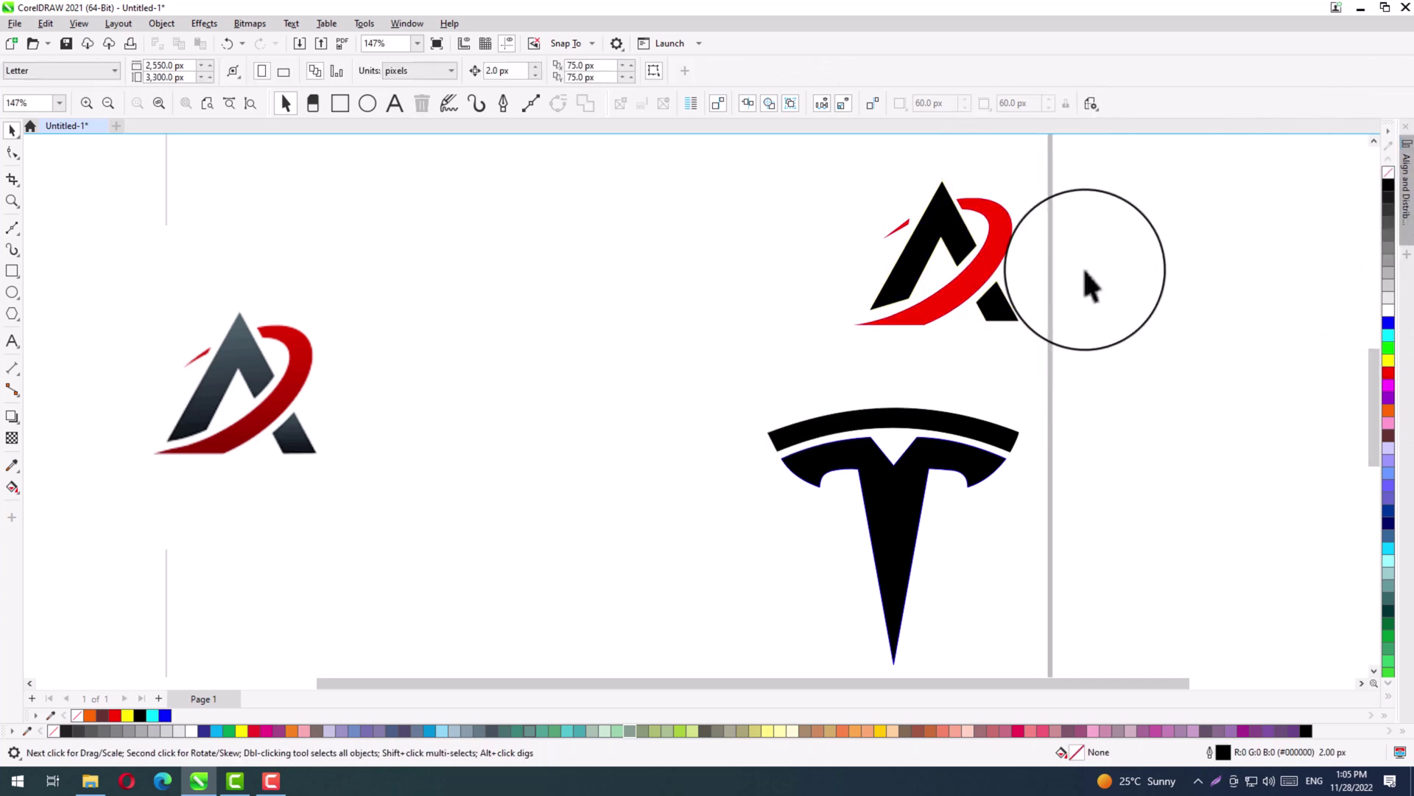
Delete the original A logo image from the page and switch to the web browser.
{"action": "left_click", "coordinate": [293, 377]}
{"action": "key", "text": "Delete"}
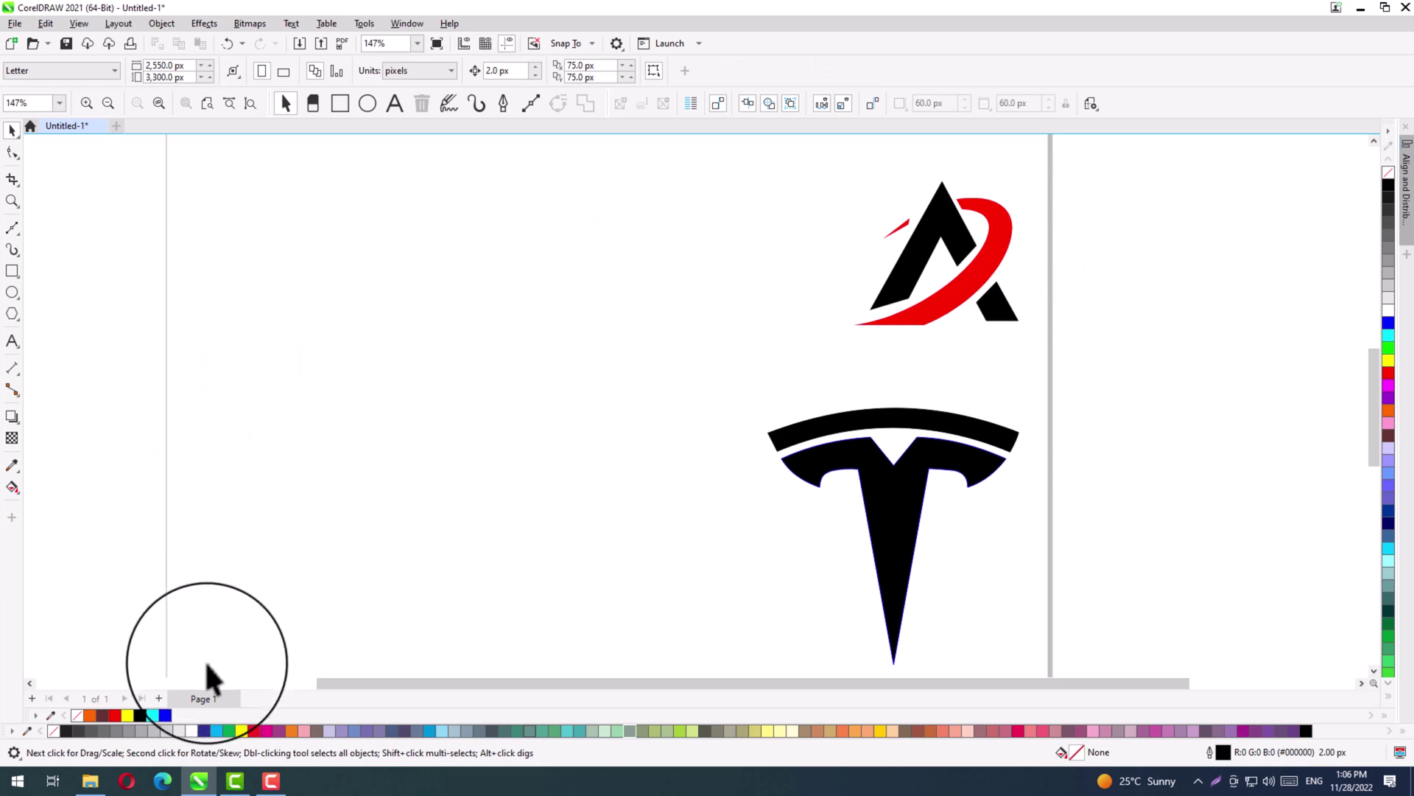
{"action": "left_click", "coordinate": [125, 781]}
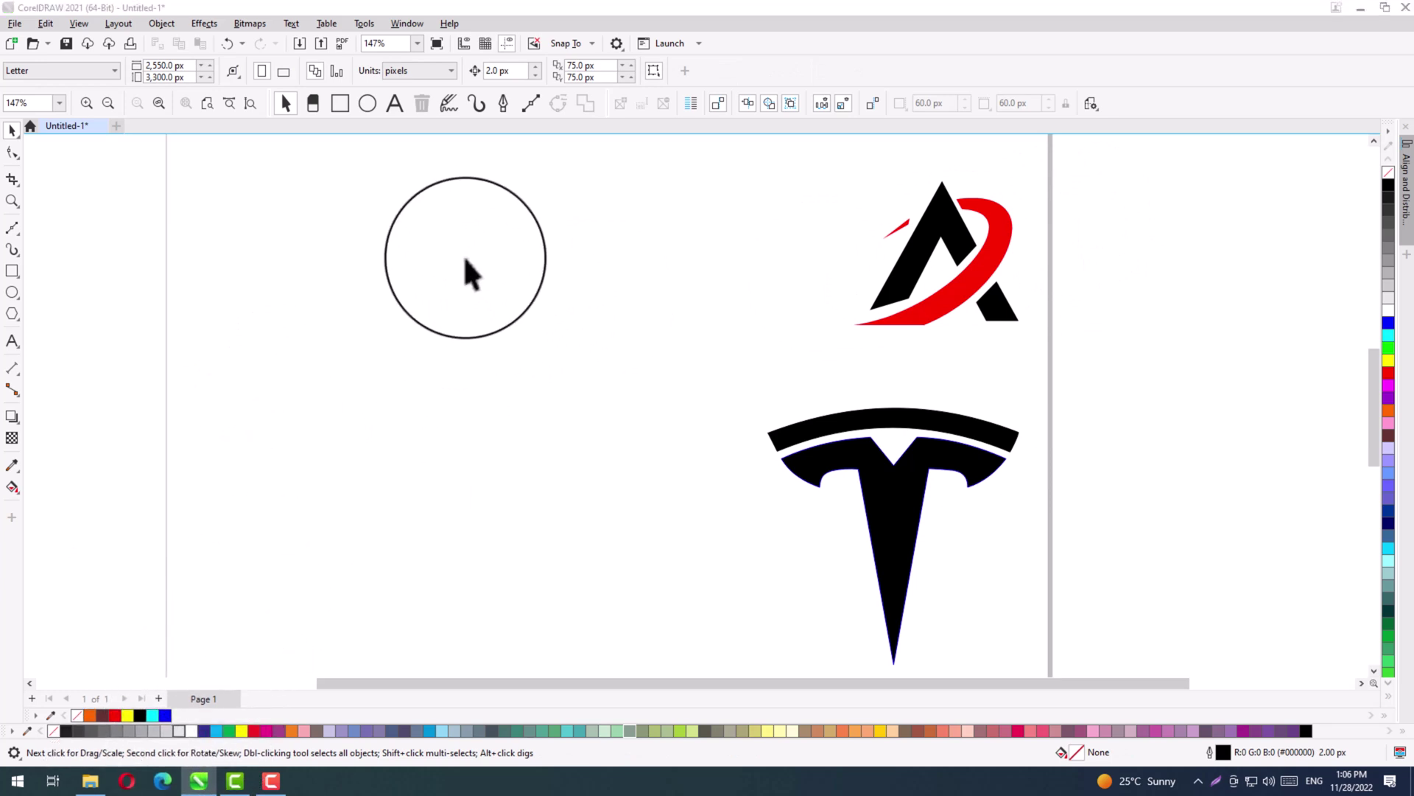